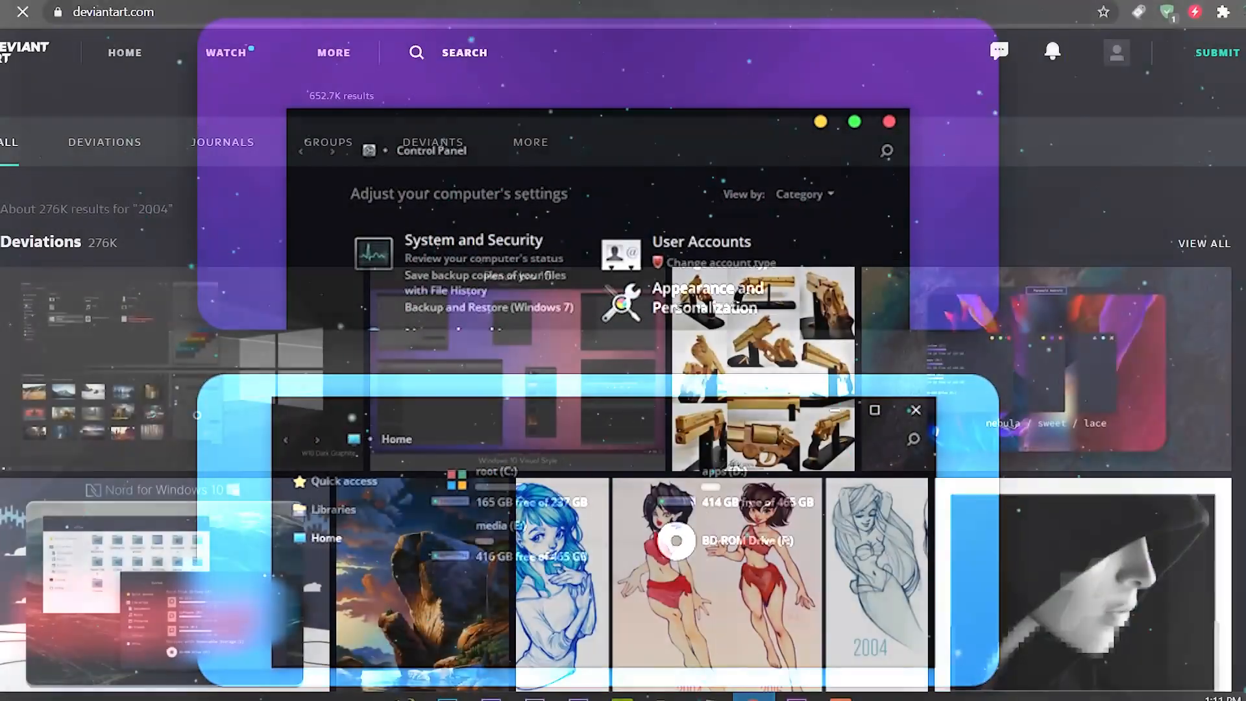
pyautogui.scroll(-15, 623, 390)
pyautogui.scroll(-5, 519, 416)
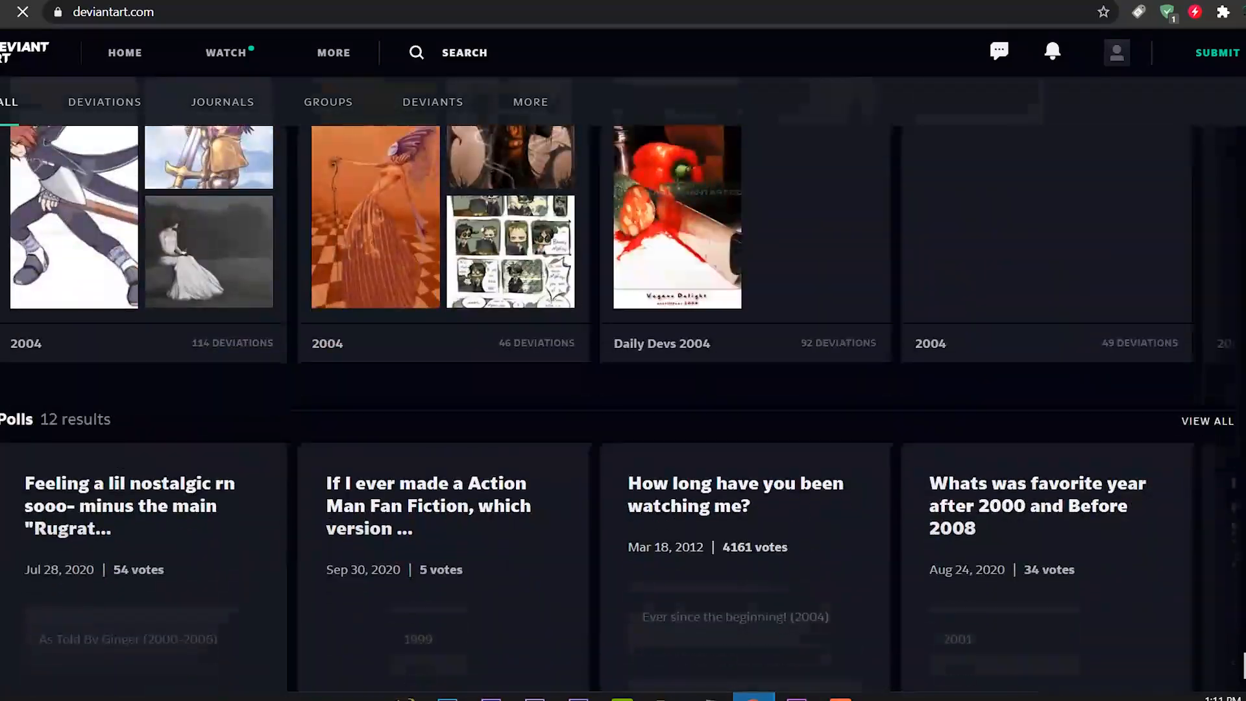
pyautogui.scroll(20, 519, 416)
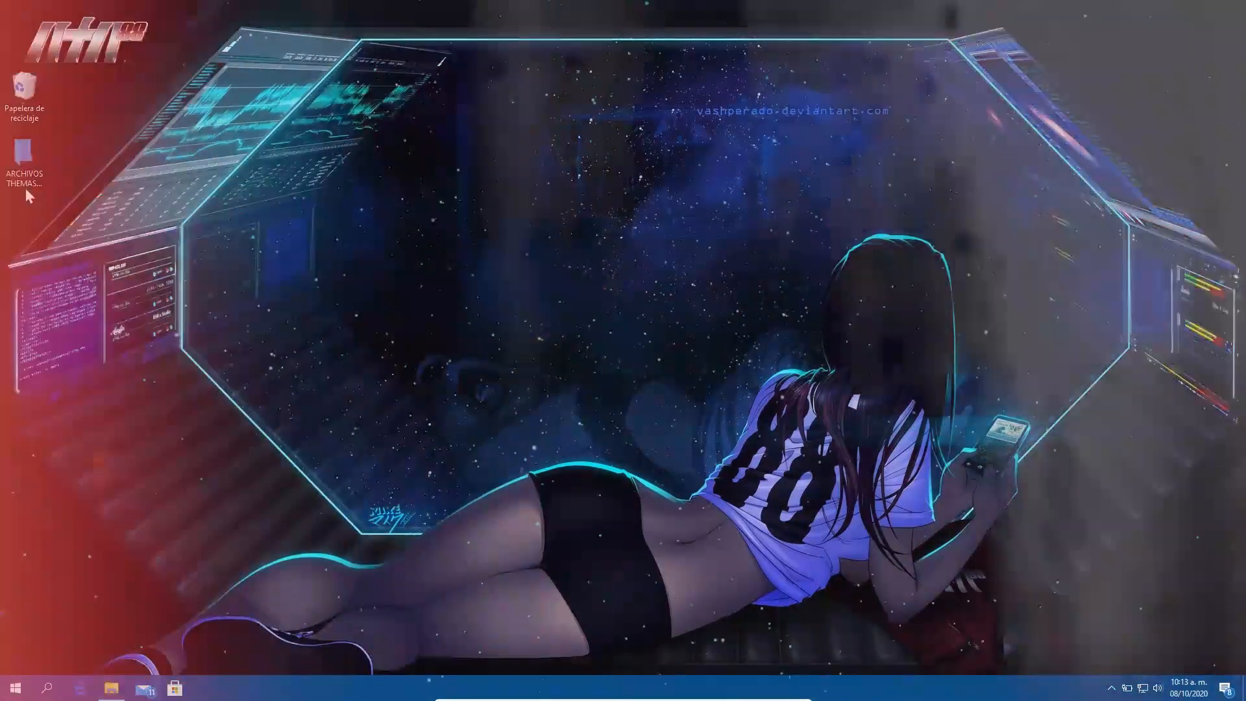
# - Open the ARCHIVOS THEMAS MAC folder on the desktop to review its files, and close it again
pyautogui.moveTo(26, 190); pyautogui.dragTo(87, 87)
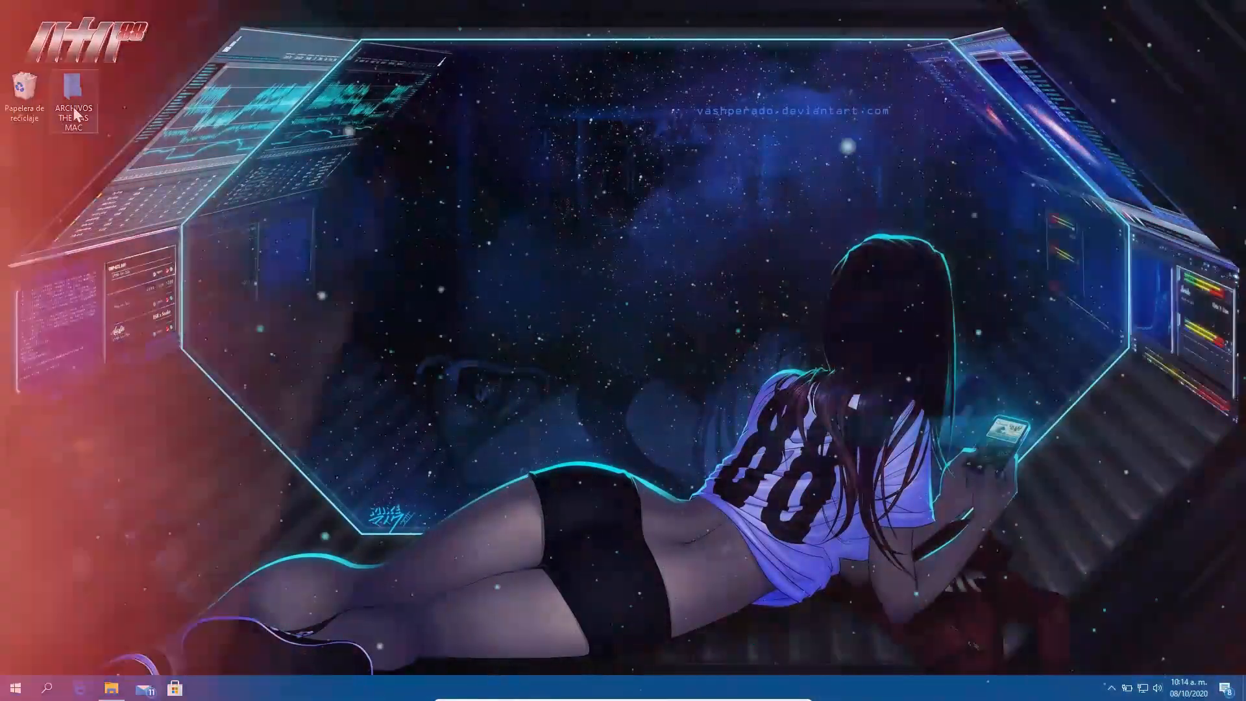
pyautogui.moveTo(73, 106); pyautogui.dragTo(26, 167)
pyautogui.doubleClick(26, 164)
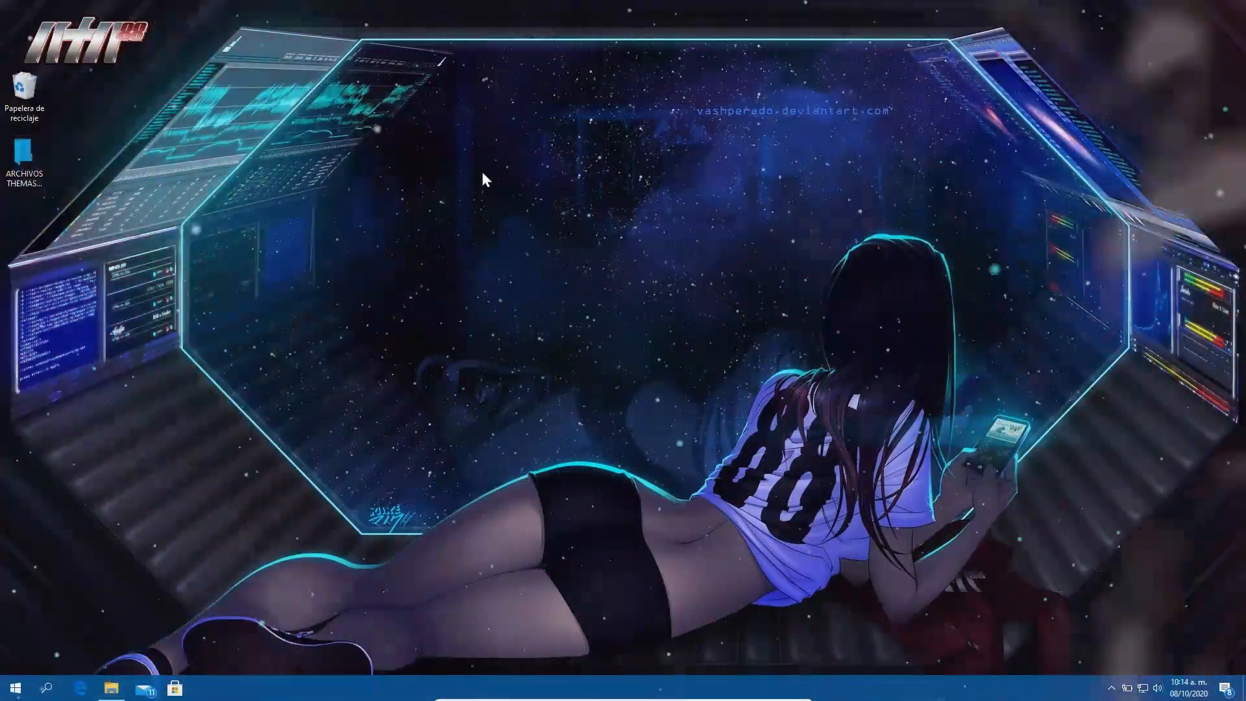
pyautogui.moveTo(726, 475); pyautogui.dragTo(174, 103)
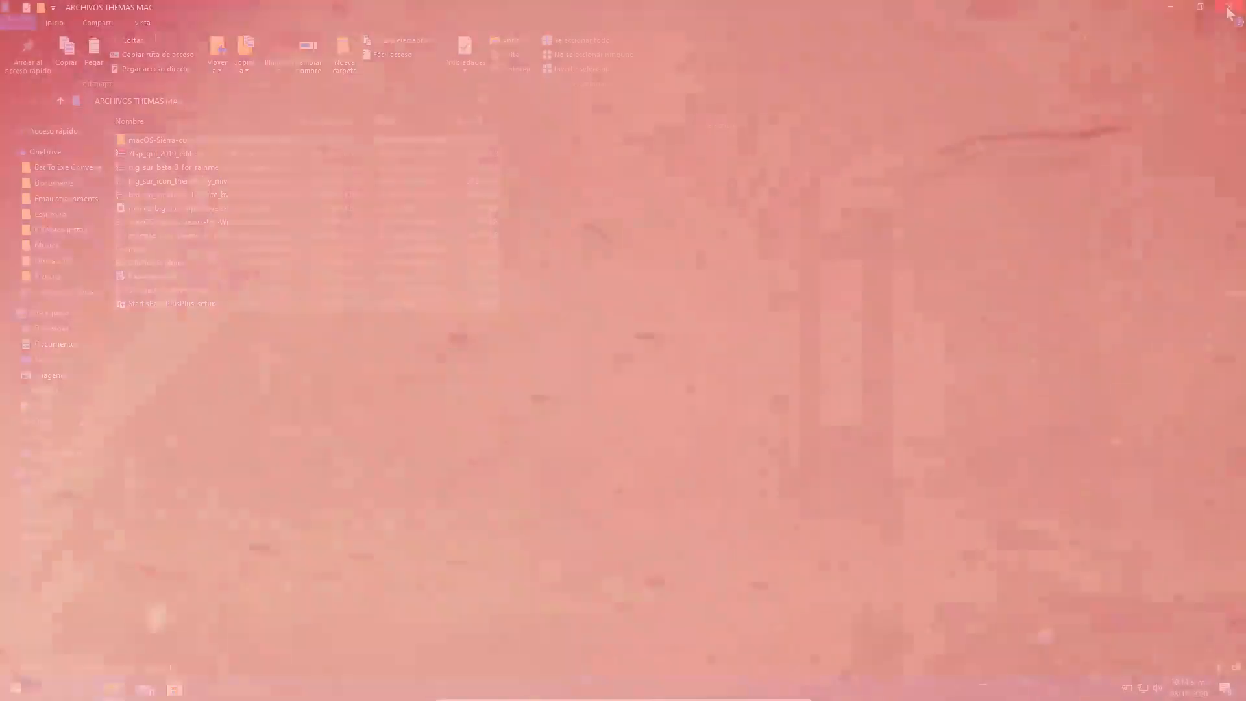
pyautogui.click(1230, 7)
pyautogui.click(200, 226)
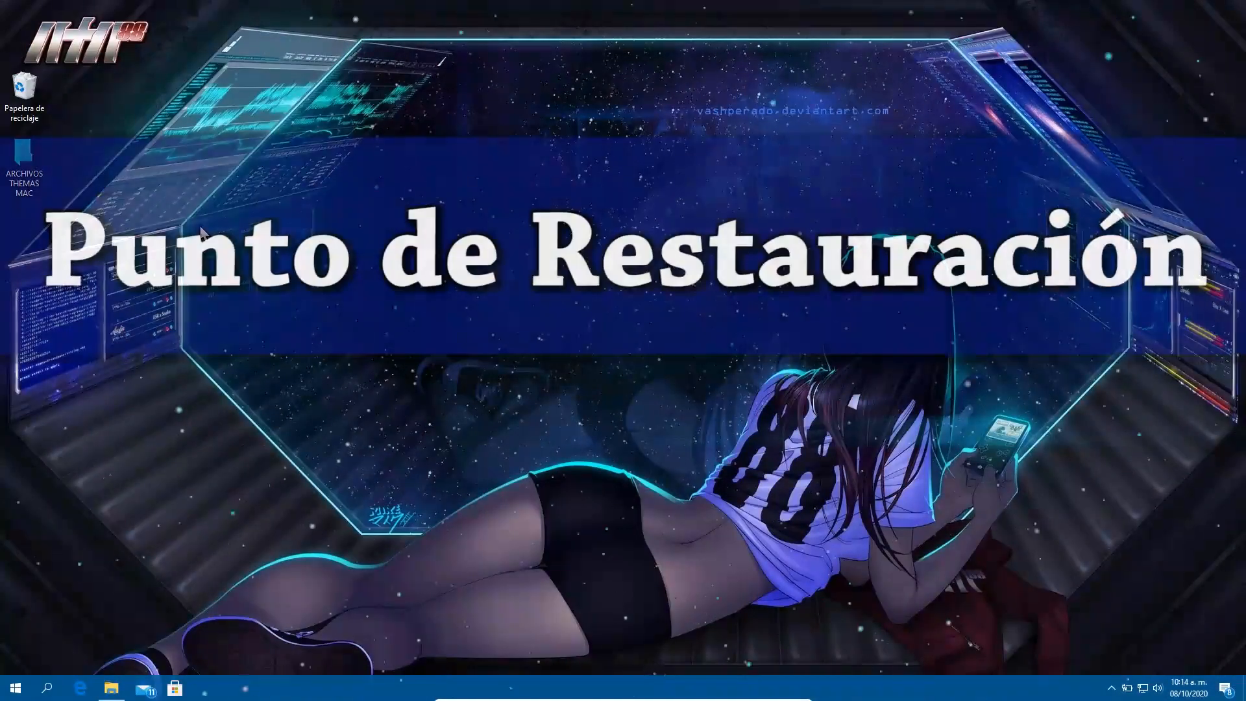
# - Create a system restore point under Protección del sistema and close the system properties with the settings accepted
pyautogui.press('super')
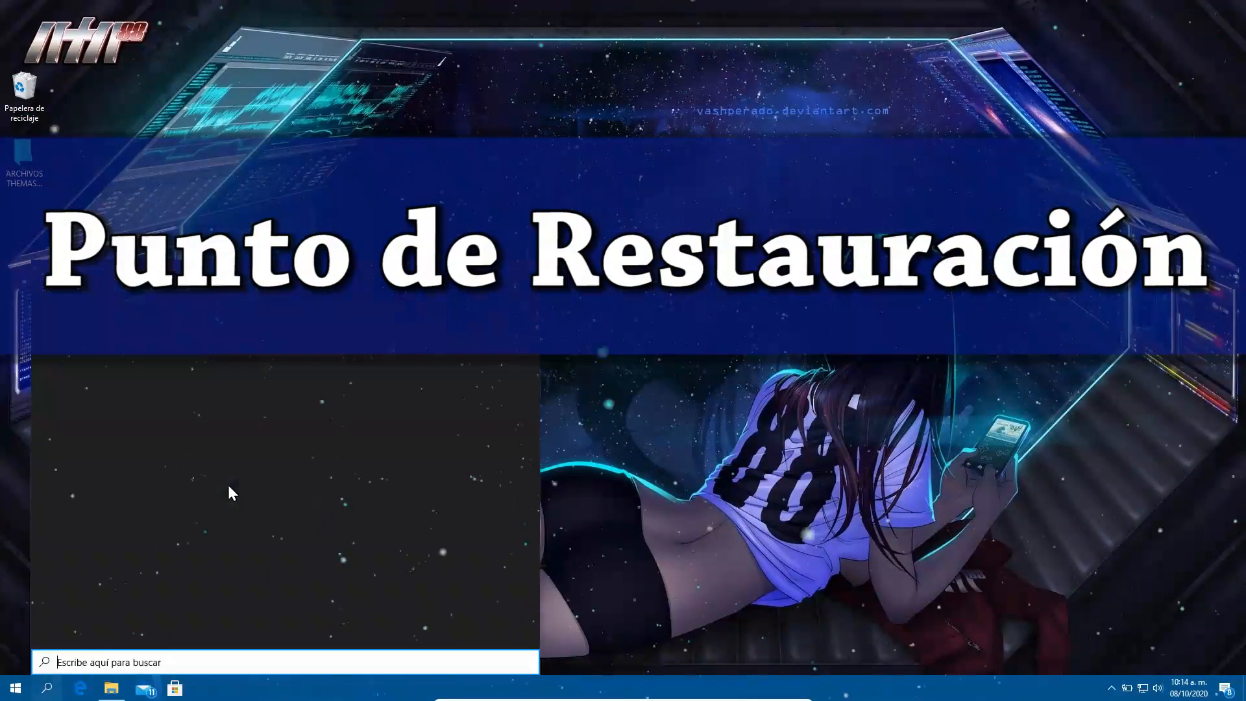
pyautogui.write('punto')
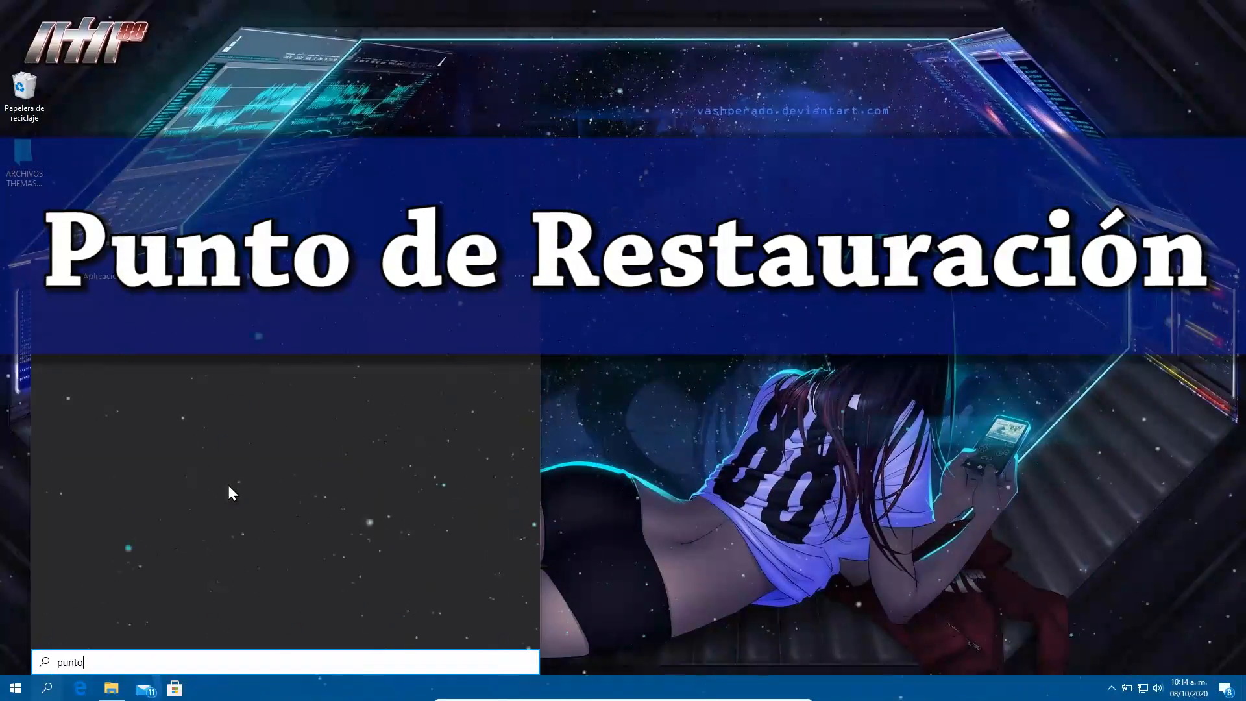
pyautogui.click(151, 351)
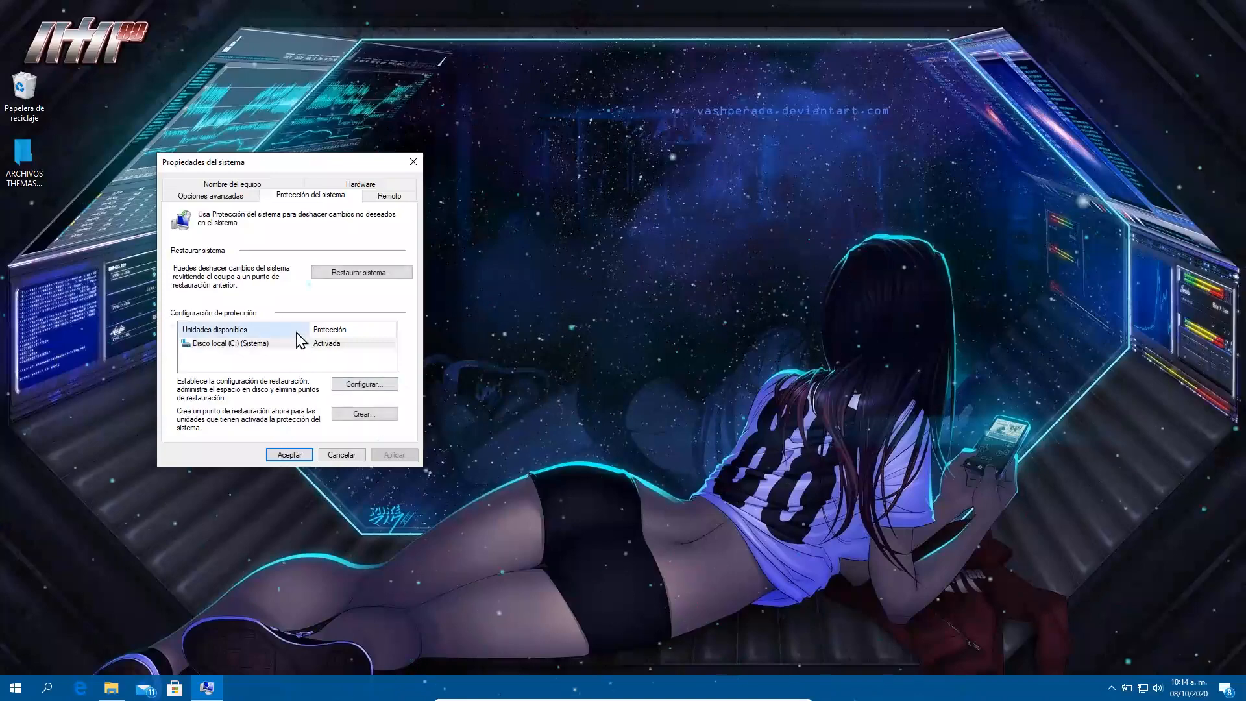
pyautogui.click(355, 418)
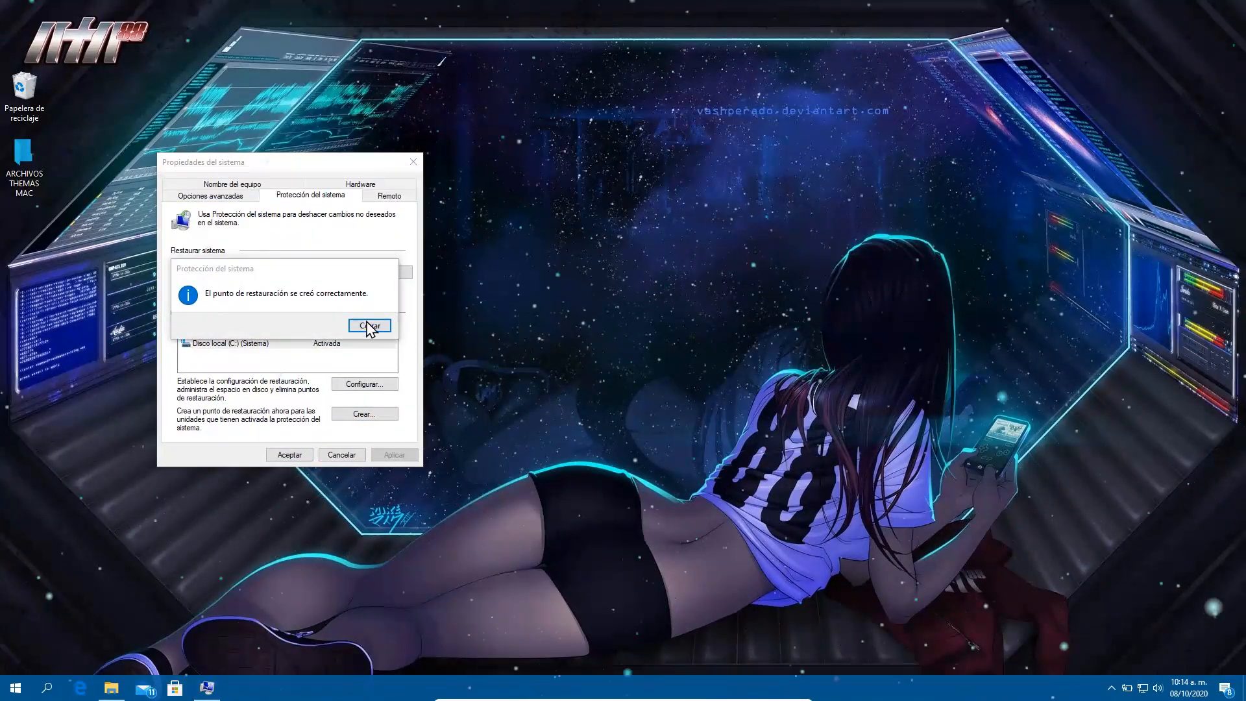
pyautogui.click(370, 326)
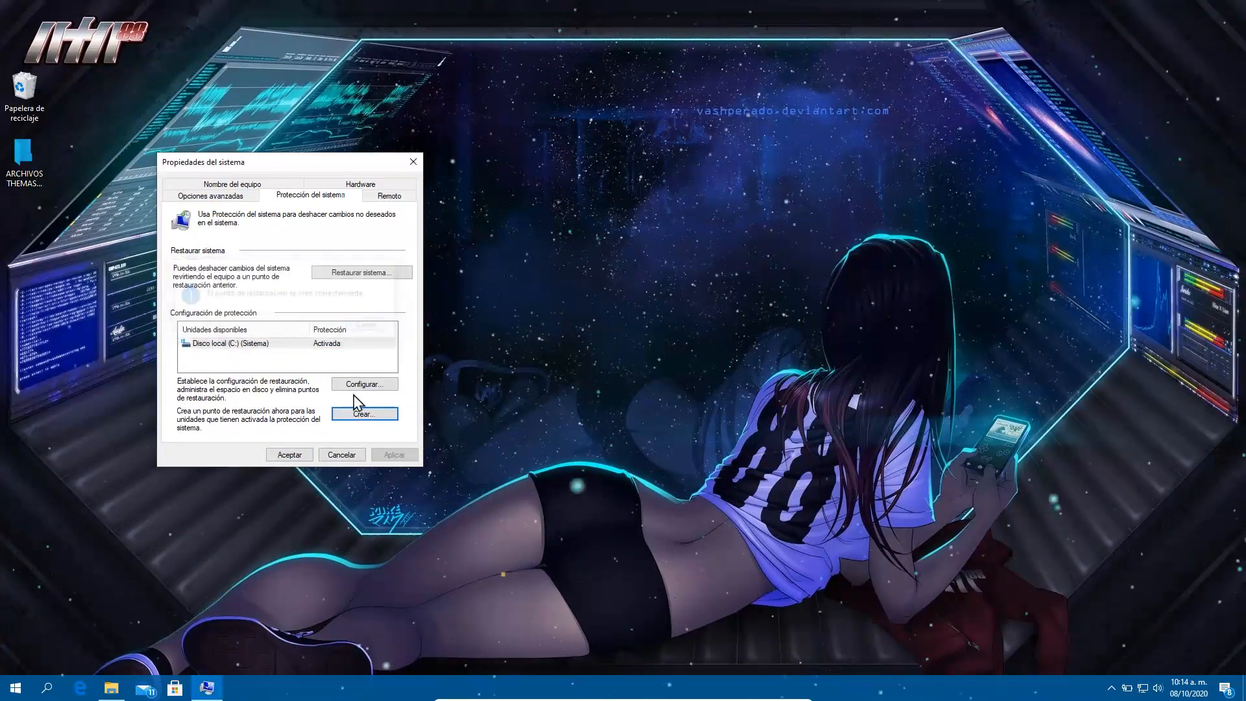
pyautogui.click(284, 456)
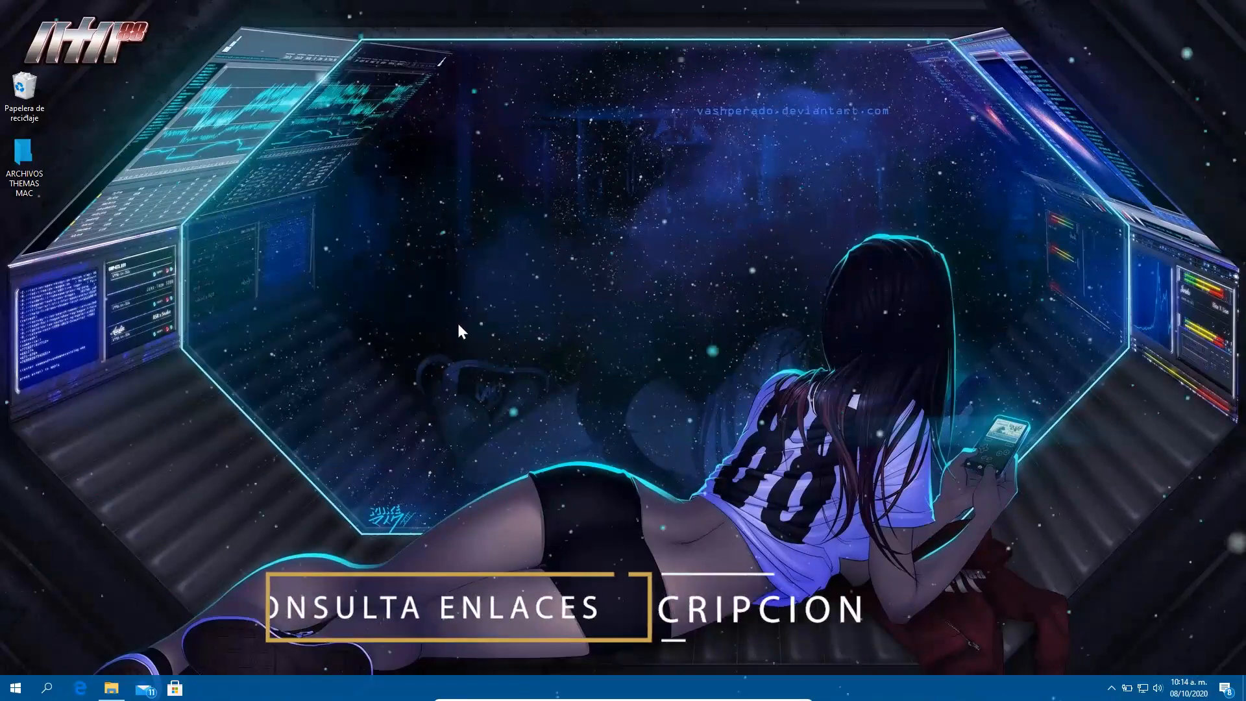
# - Move the ARCHIVOS THEMAS MAC folder from the desktop to the root of Disco local (C:)
pyautogui.rightClick(26, 165)
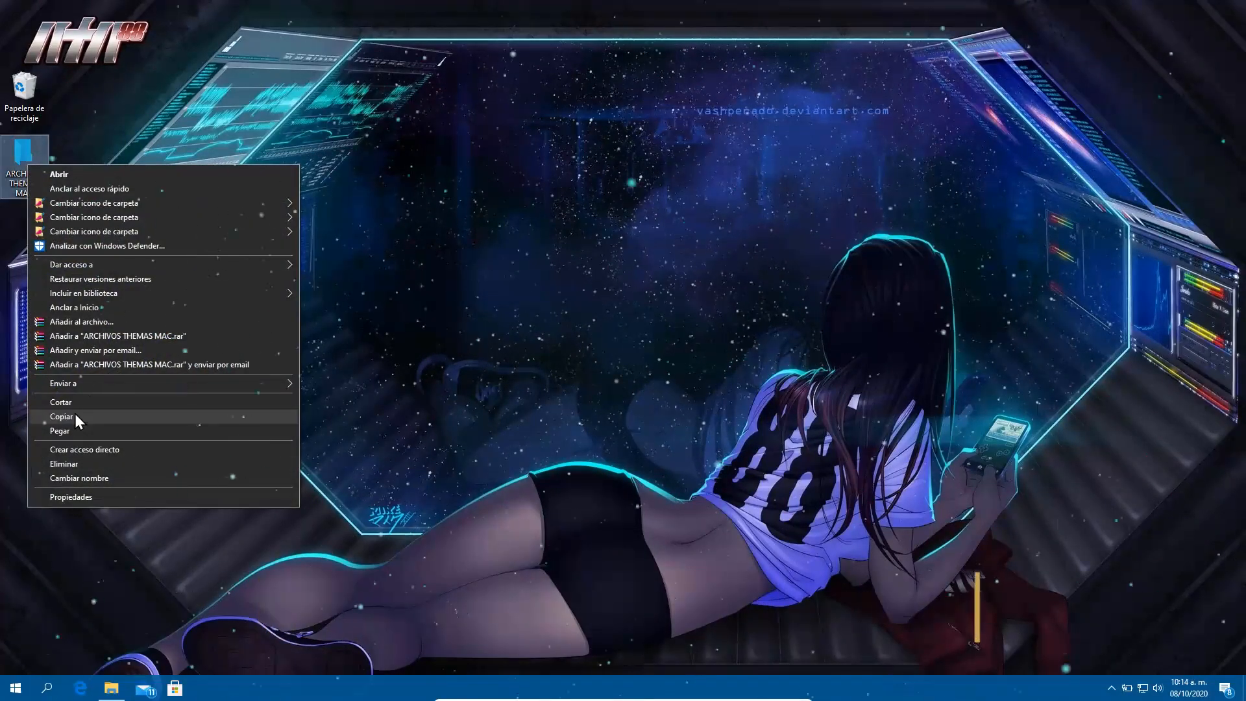
pyautogui.click(89, 403)
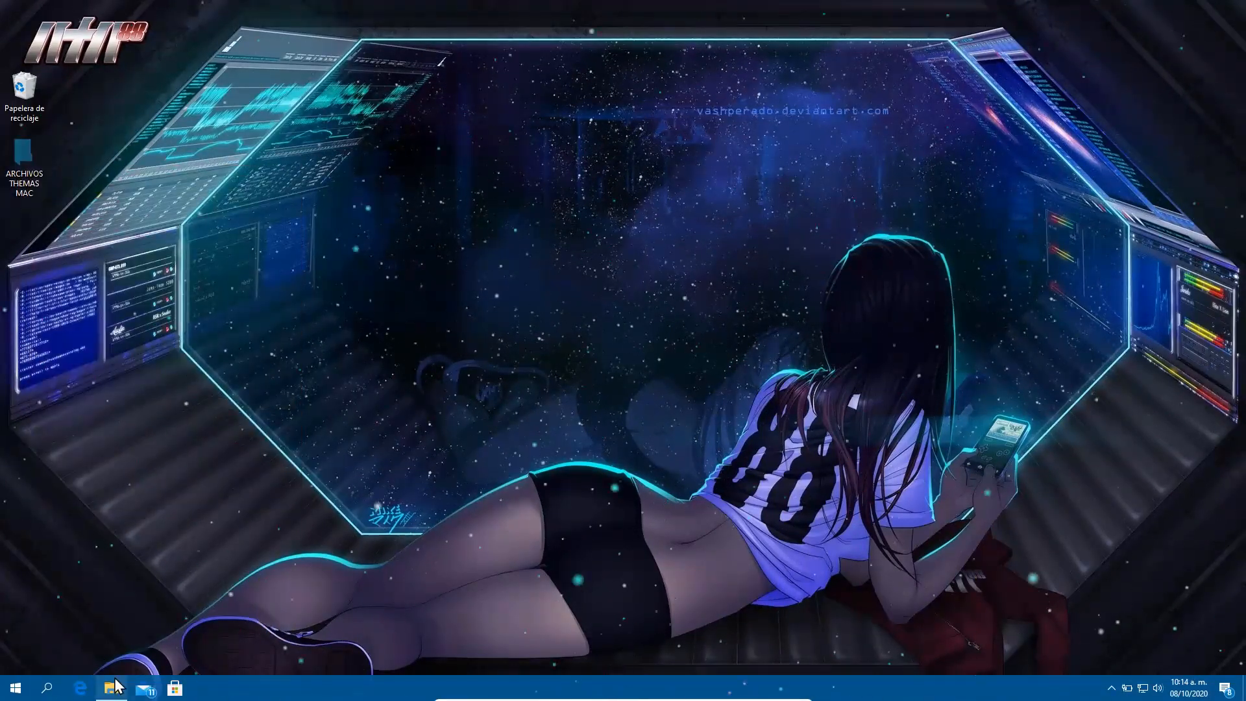
pyautogui.press('super+e')
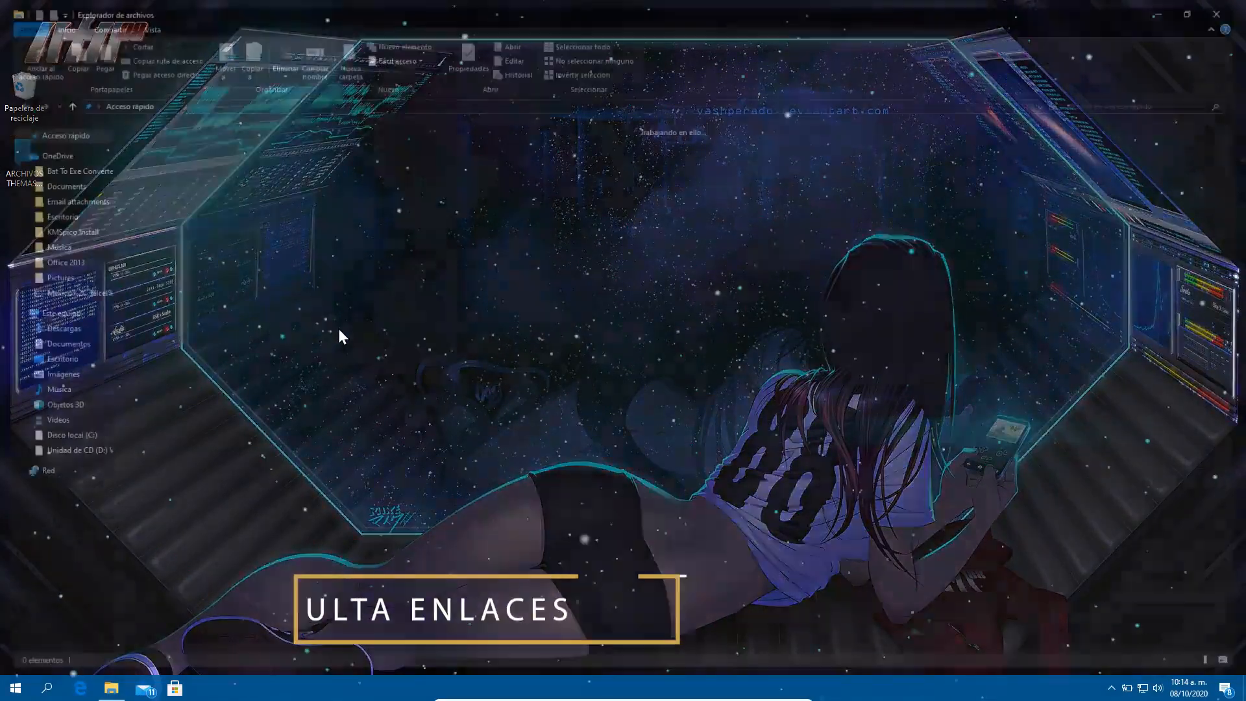
pyautogui.click(26, 315)
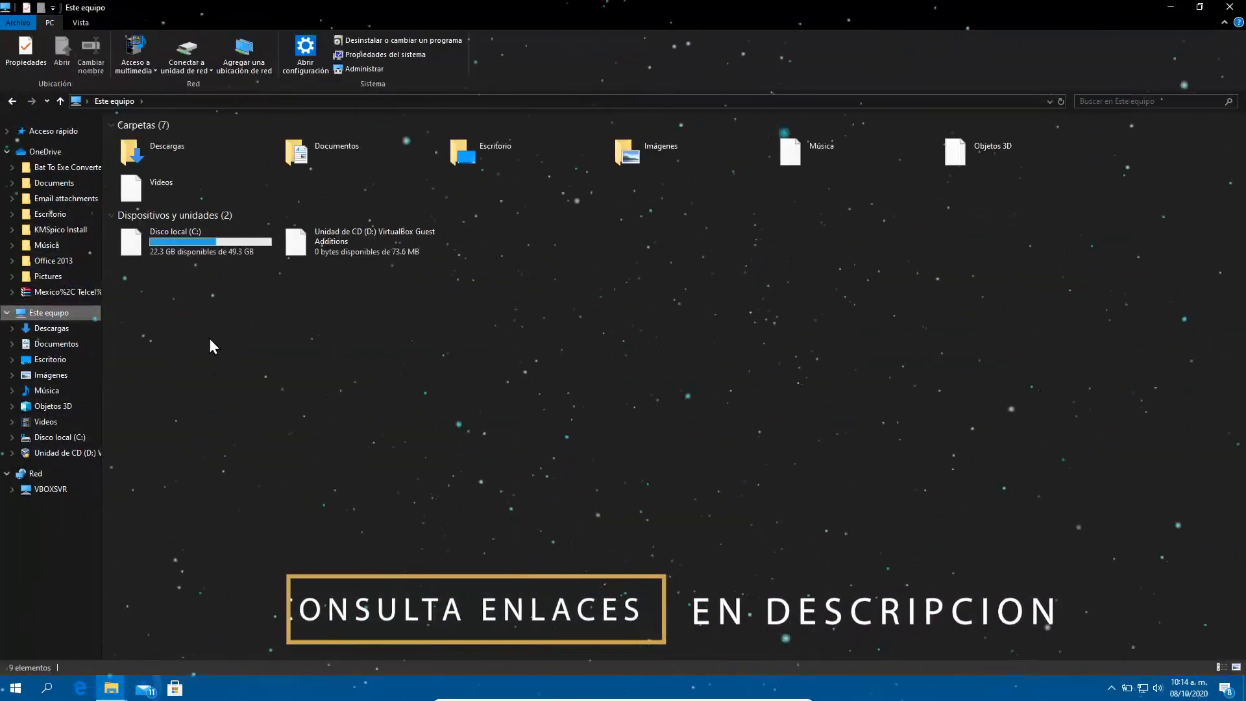
pyautogui.doubleClick(183, 245)
pyautogui.rightClick(192, 305)
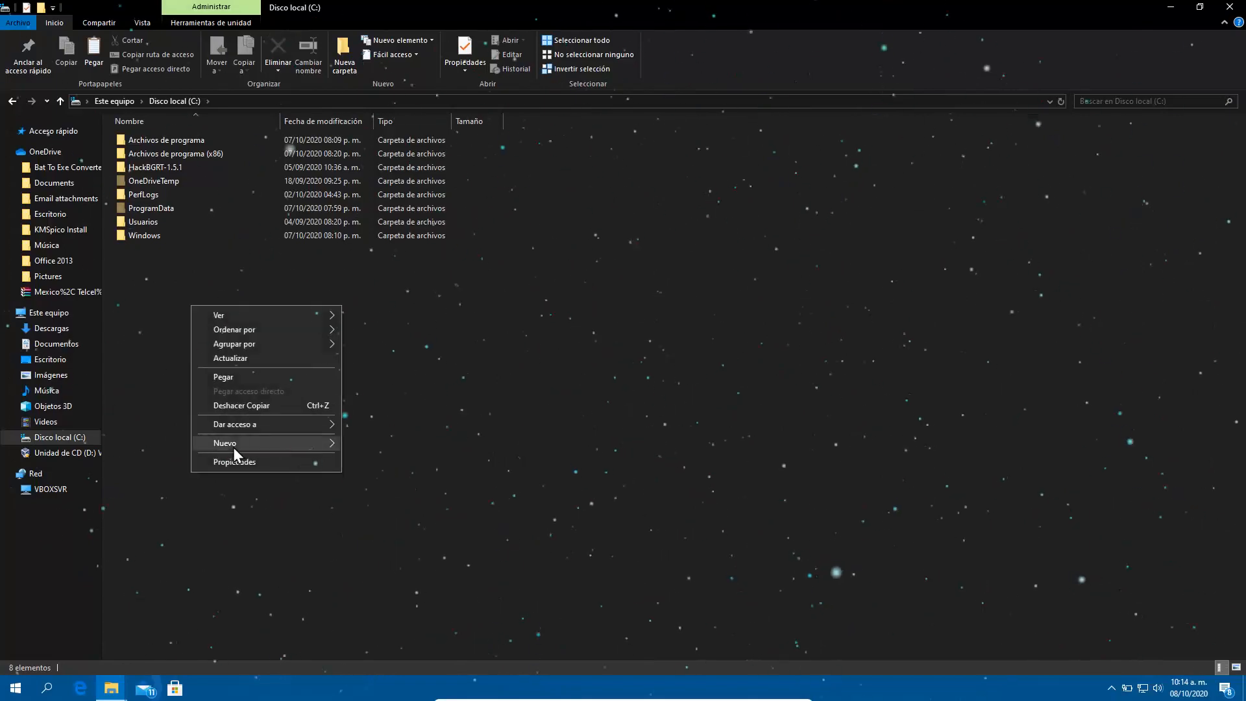
pyautogui.click(222, 378)
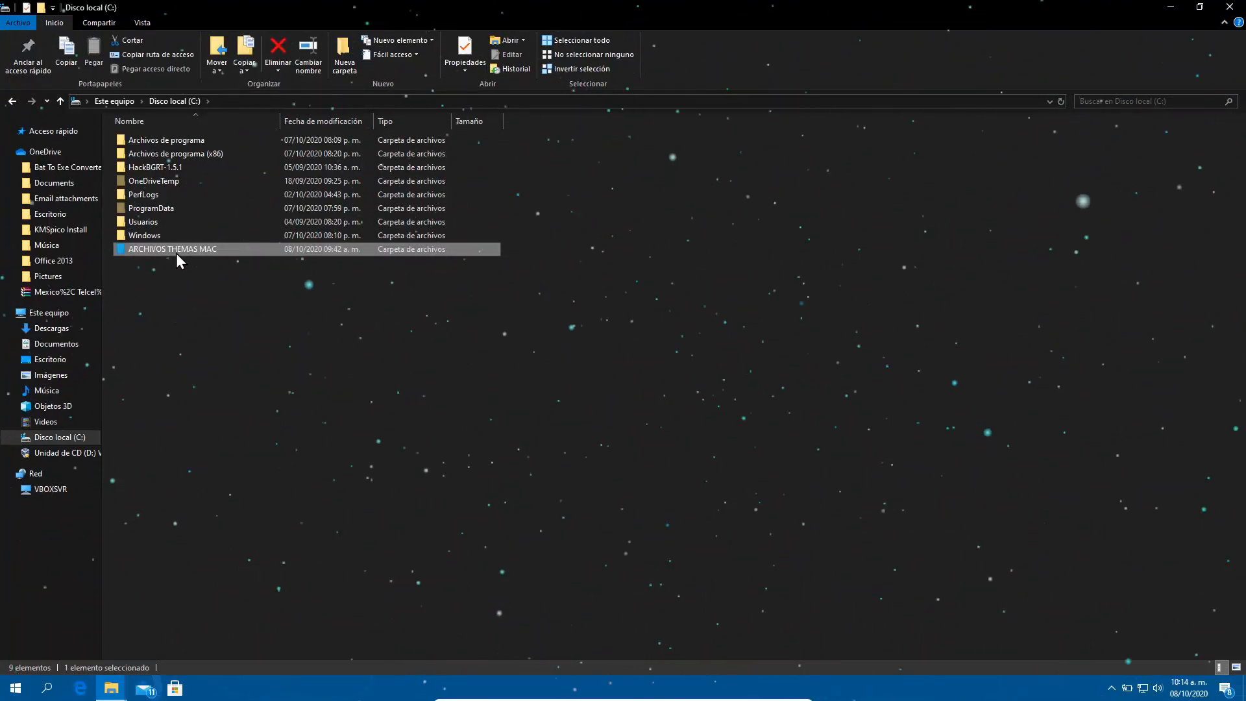
# - Extract the big_sur_windows_10_suite_by_niivu_de1sa6w archive in ARCHIVOS THEMAS MAC into a folder of the same name, with the files listed in Details view
pyautogui.doubleClick(180, 251)
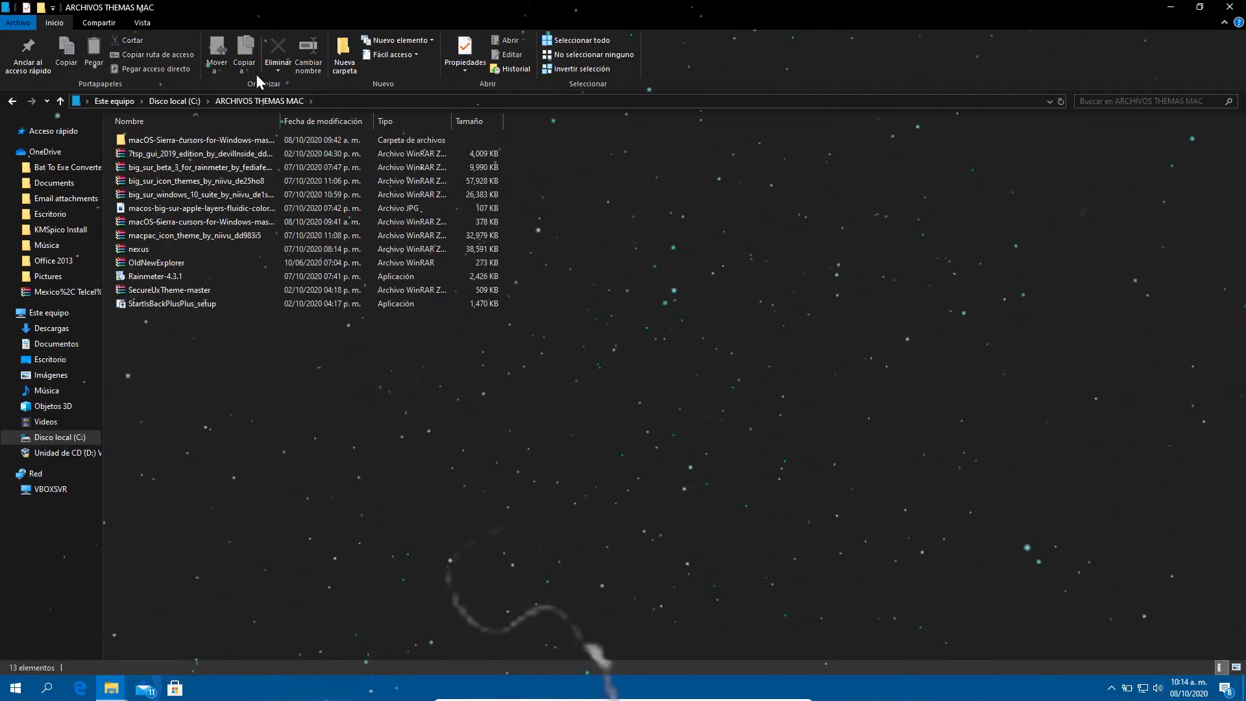
pyautogui.click(144, 23)
pyautogui.click(323, 42)
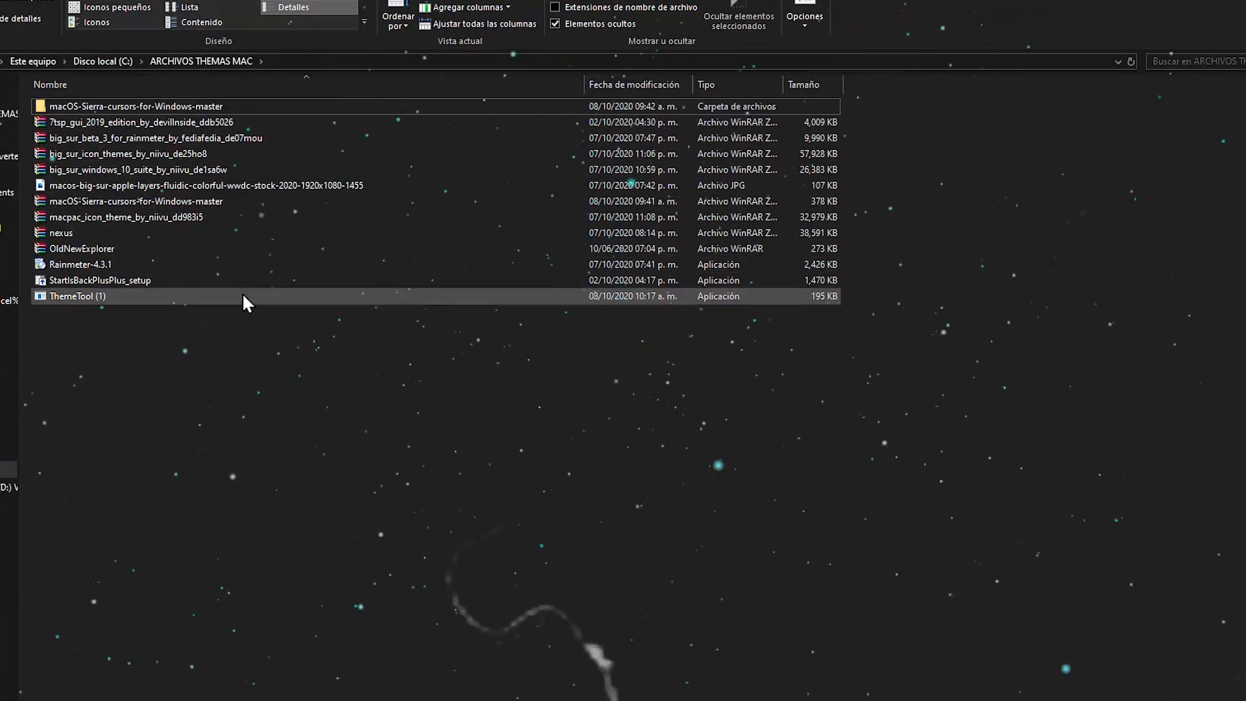
pyautogui.rightClick(177, 169)
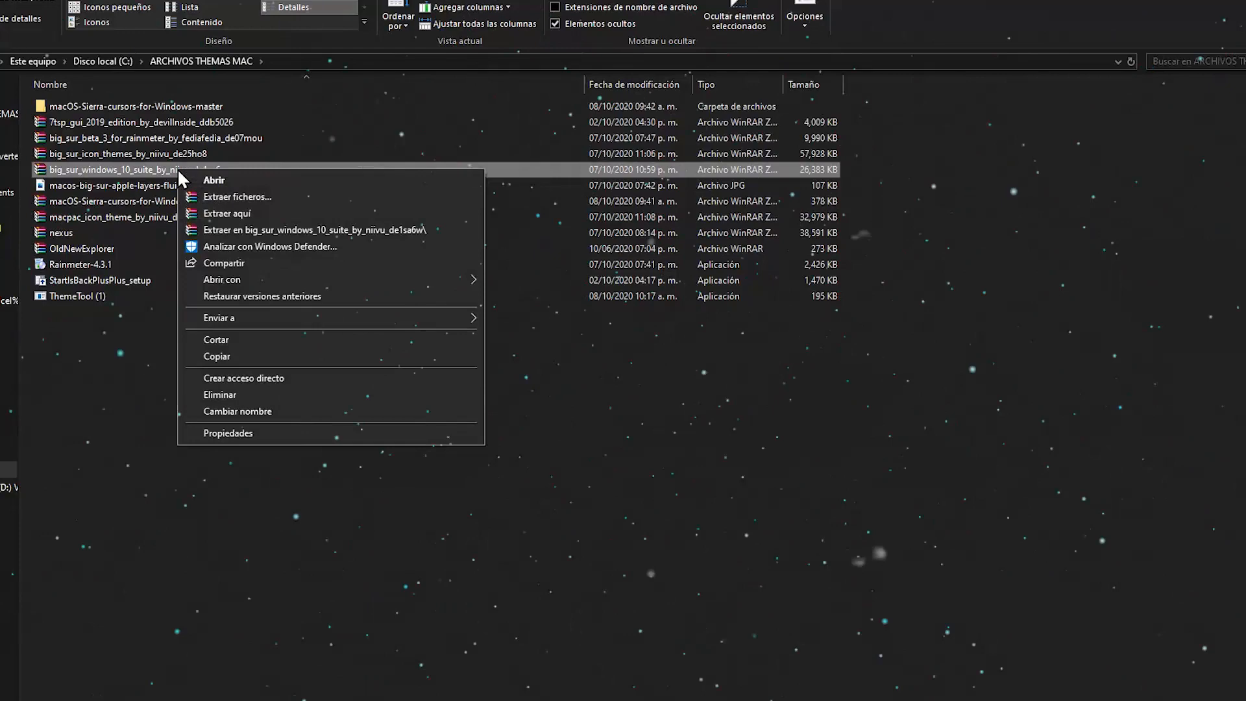
pyautogui.click(232, 229)
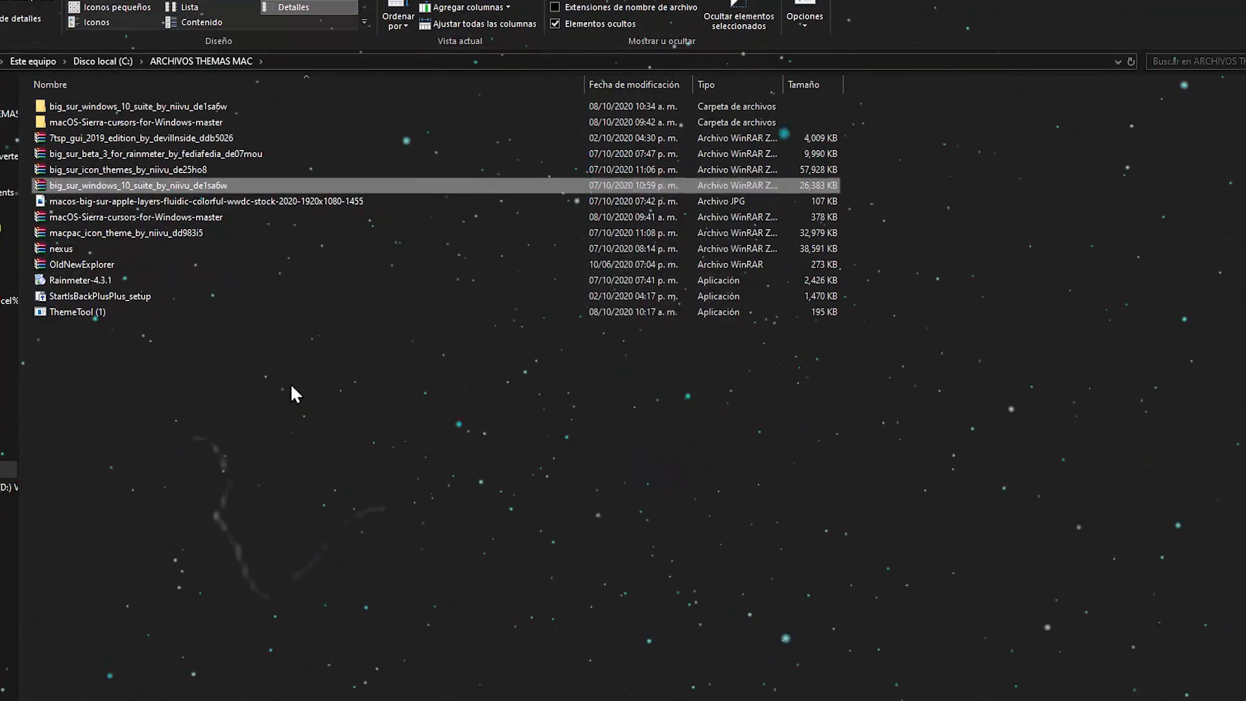
# - Copy the Big Sur folder and all the theme files from Themes > Thin Taskbar inside the extracted Big Sur Windows 10 Suite
pyautogui.doubleClick(153, 107)
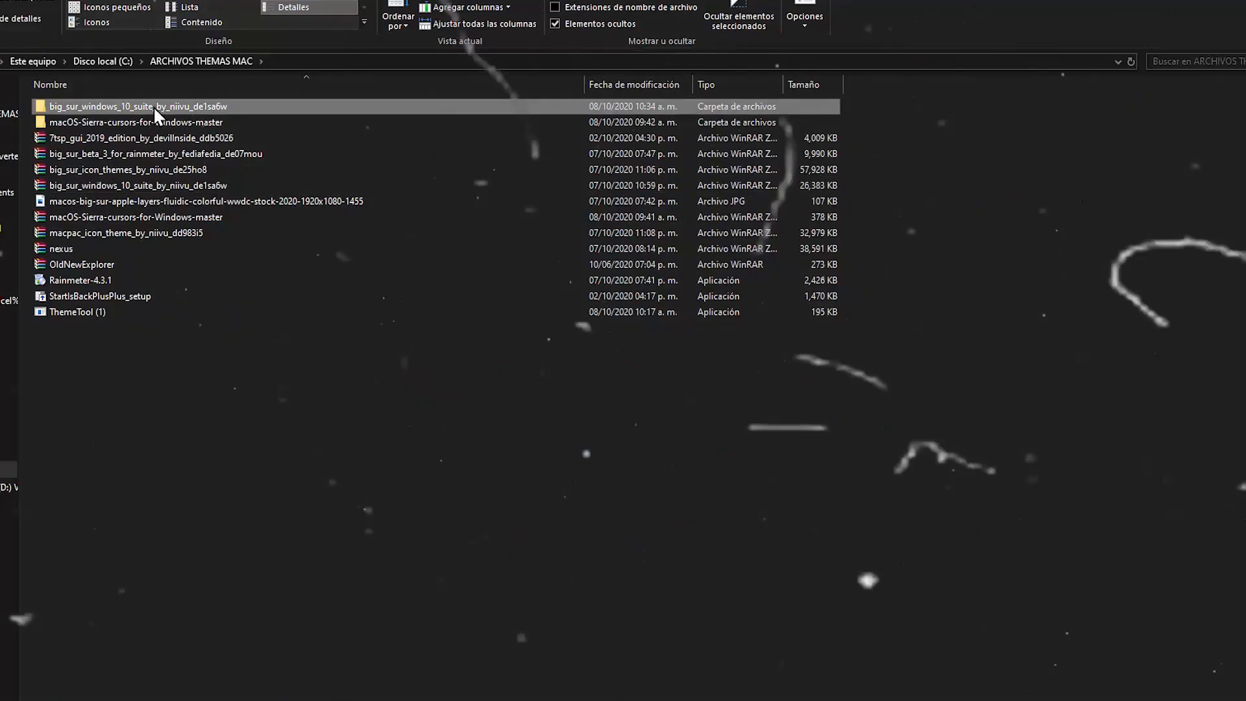
pyautogui.doubleClick(110, 107)
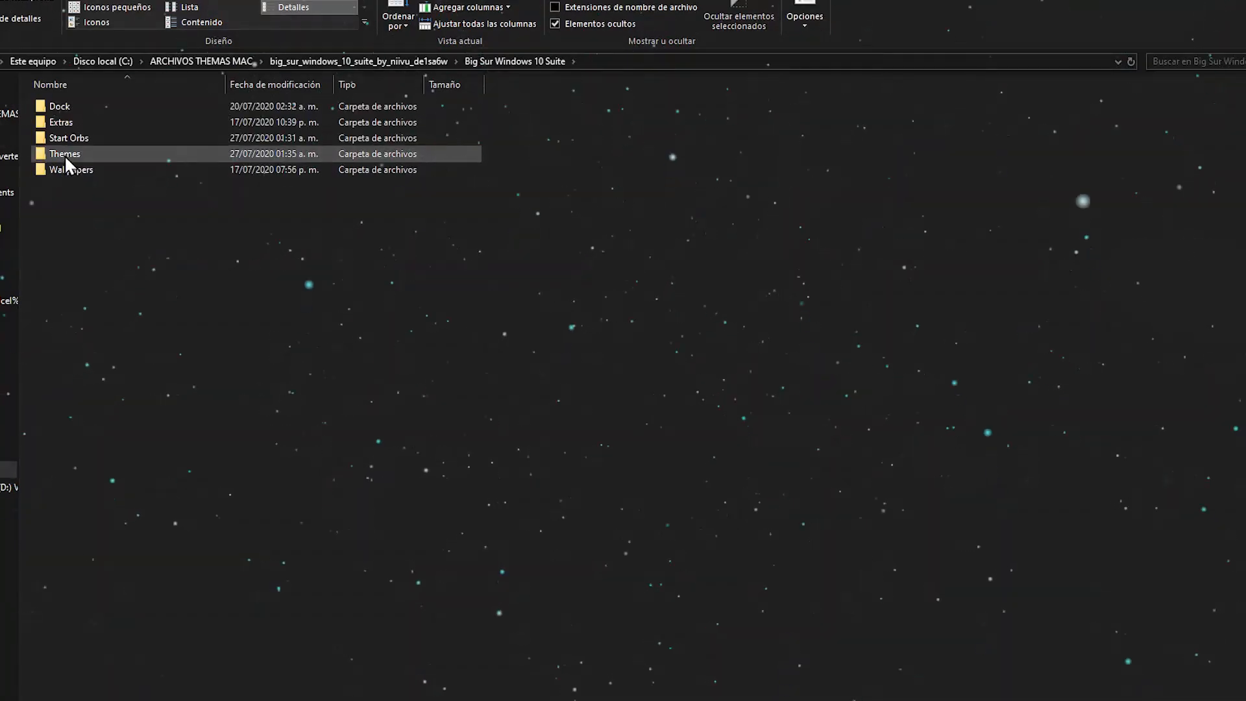
pyautogui.doubleClick(65, 154)
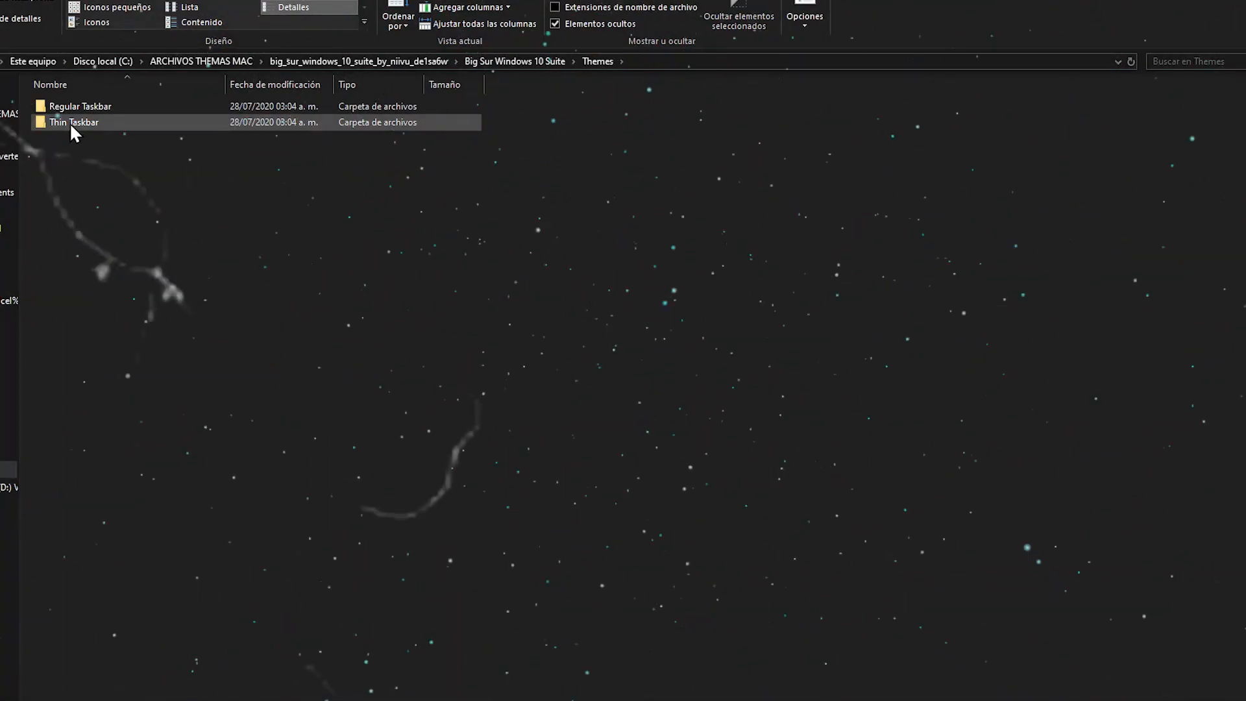
pyautogui.doubleClick(69, 122)
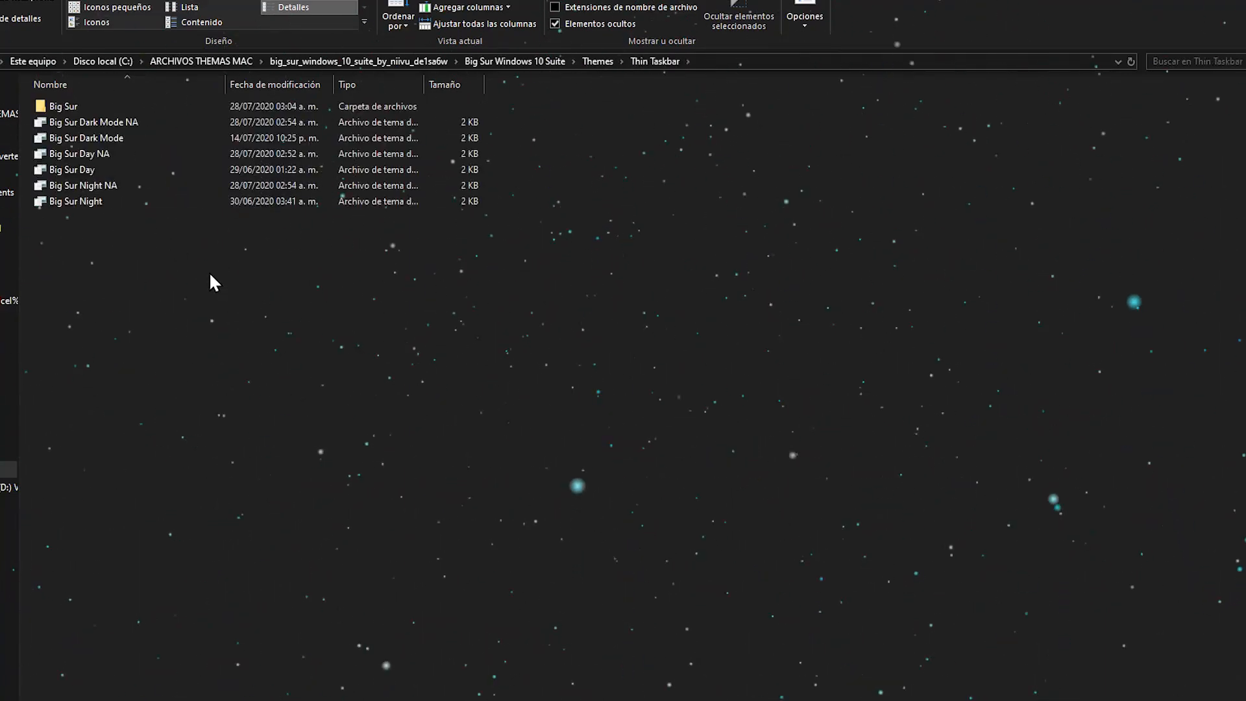
pyautogui.moveTo(241, 294); pyautogui.dragTo(24, 97)
pyautogui.rightClick(59, 108)
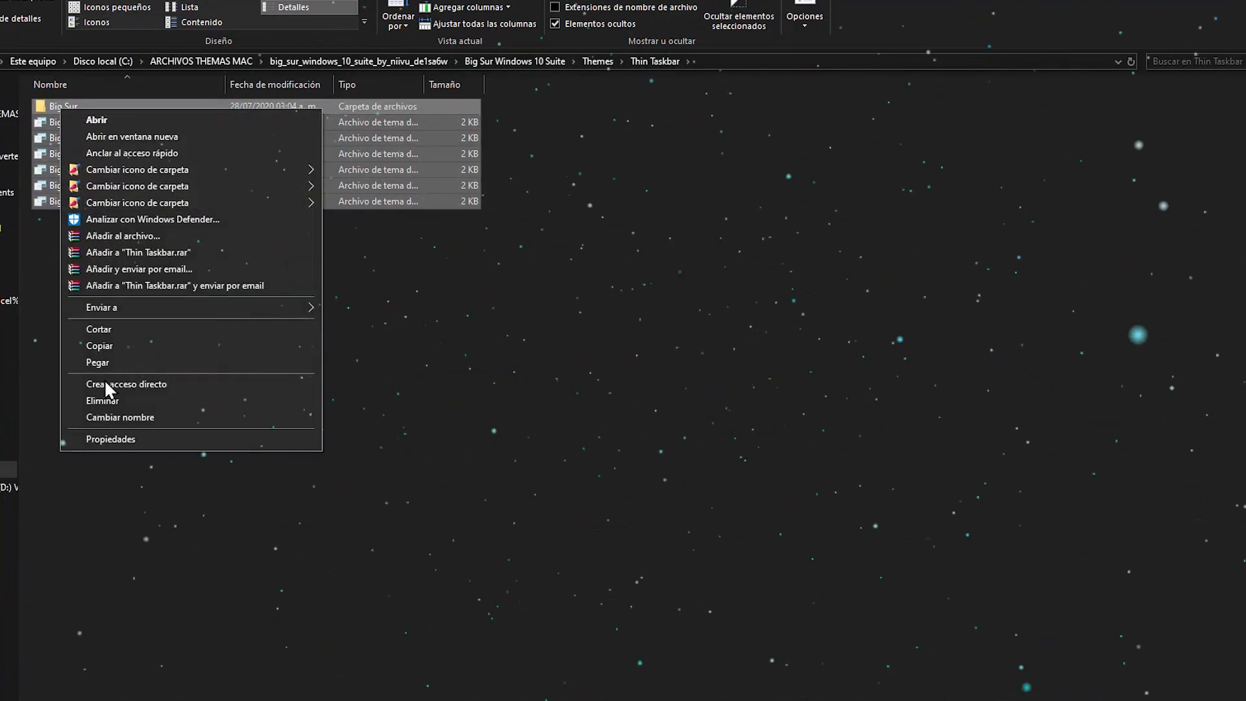
pyautogui.press('Escape')
pyautogui.rightClick(87, 182)
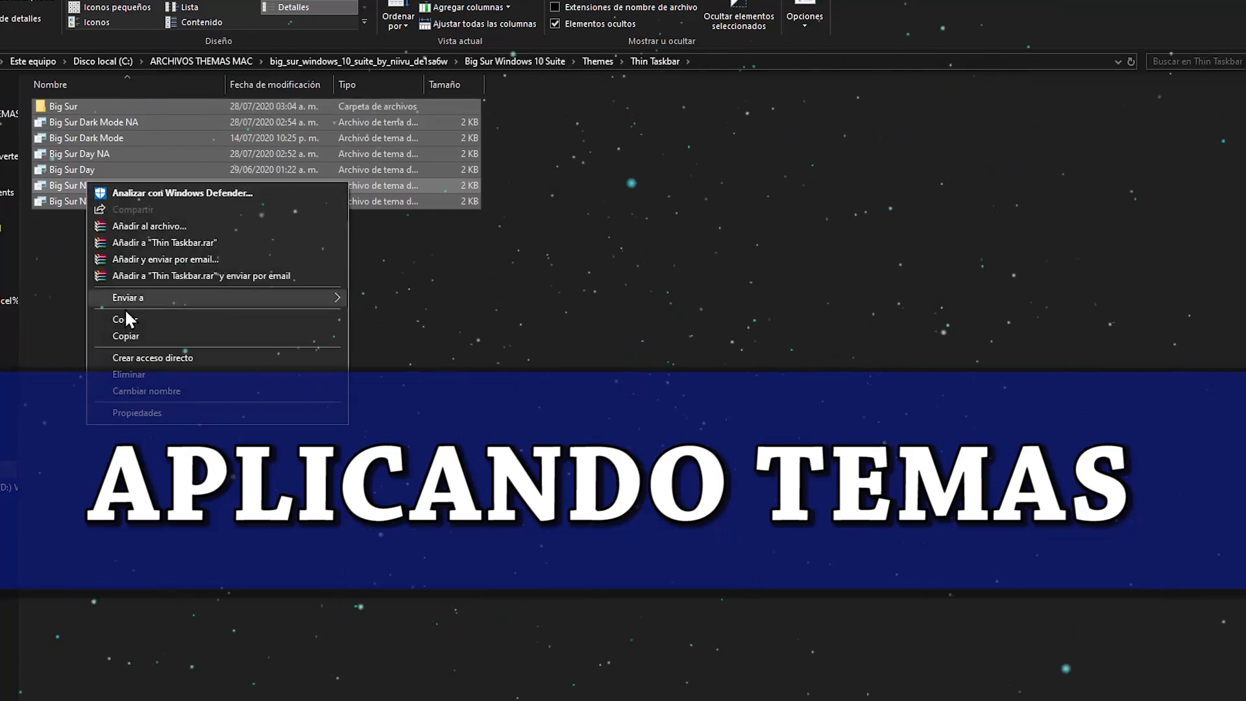
pyautogui.click(133, 335)
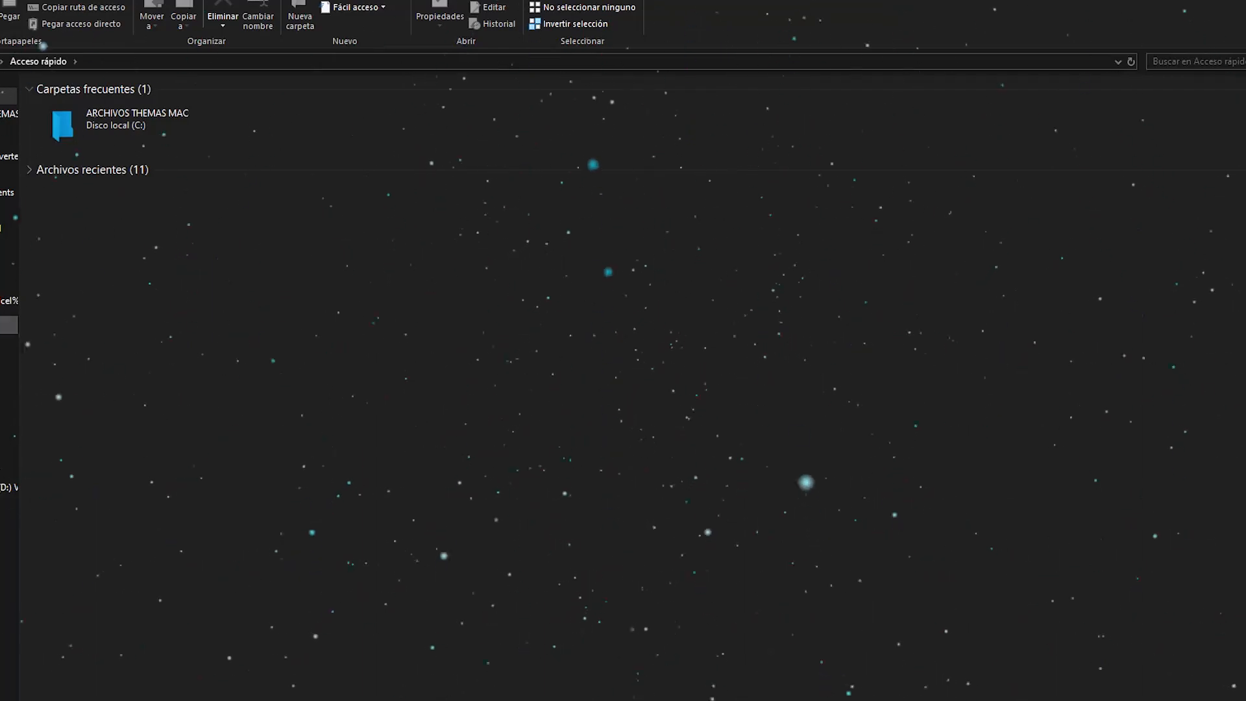
# - Paste the copied Big Sur folder and theme files into C:\Windows\Resources\Themes
pyautogui.click(8, 325)
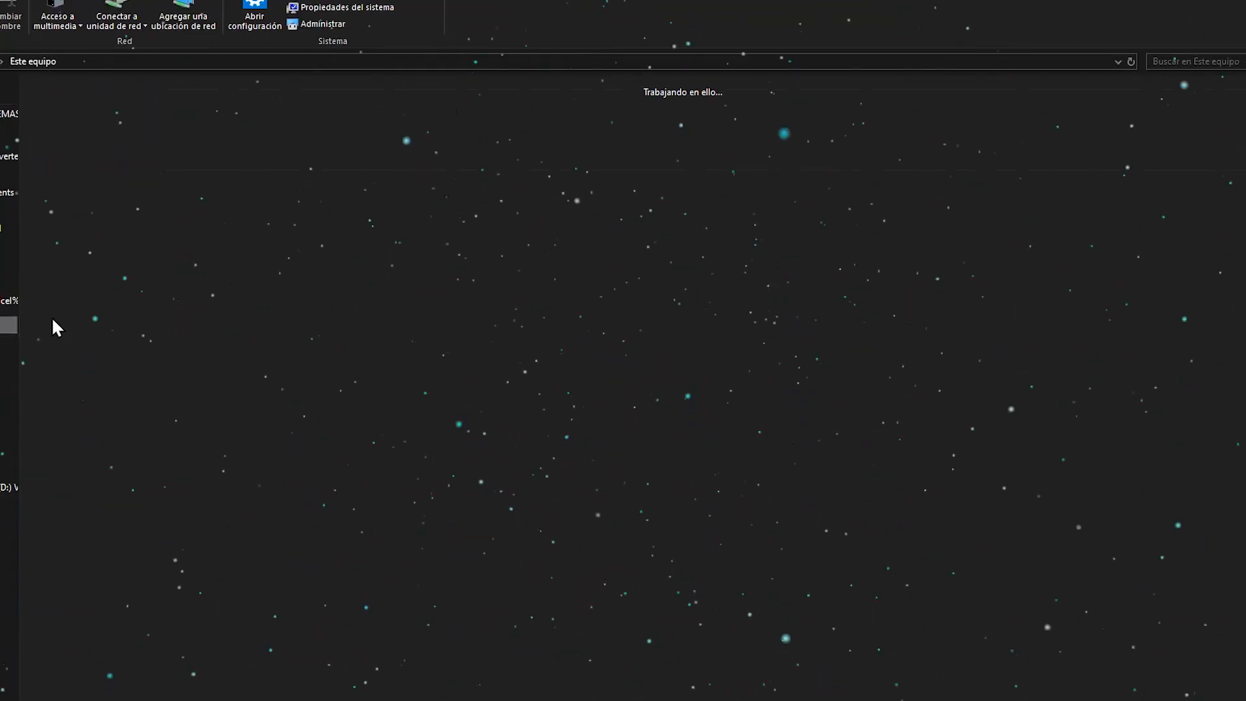
pyautogui.doubleClick(107, 196)
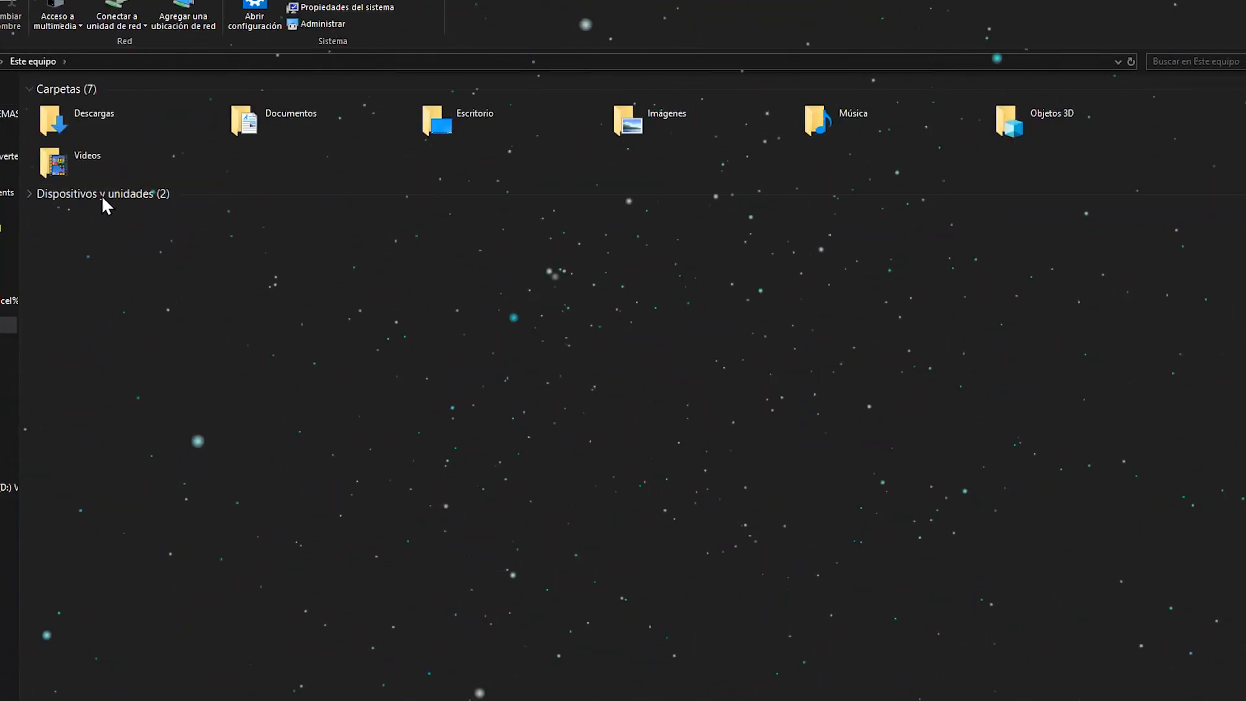
pyautogui.click(33, 197)
pyautogui.doubleClick(71, 219)
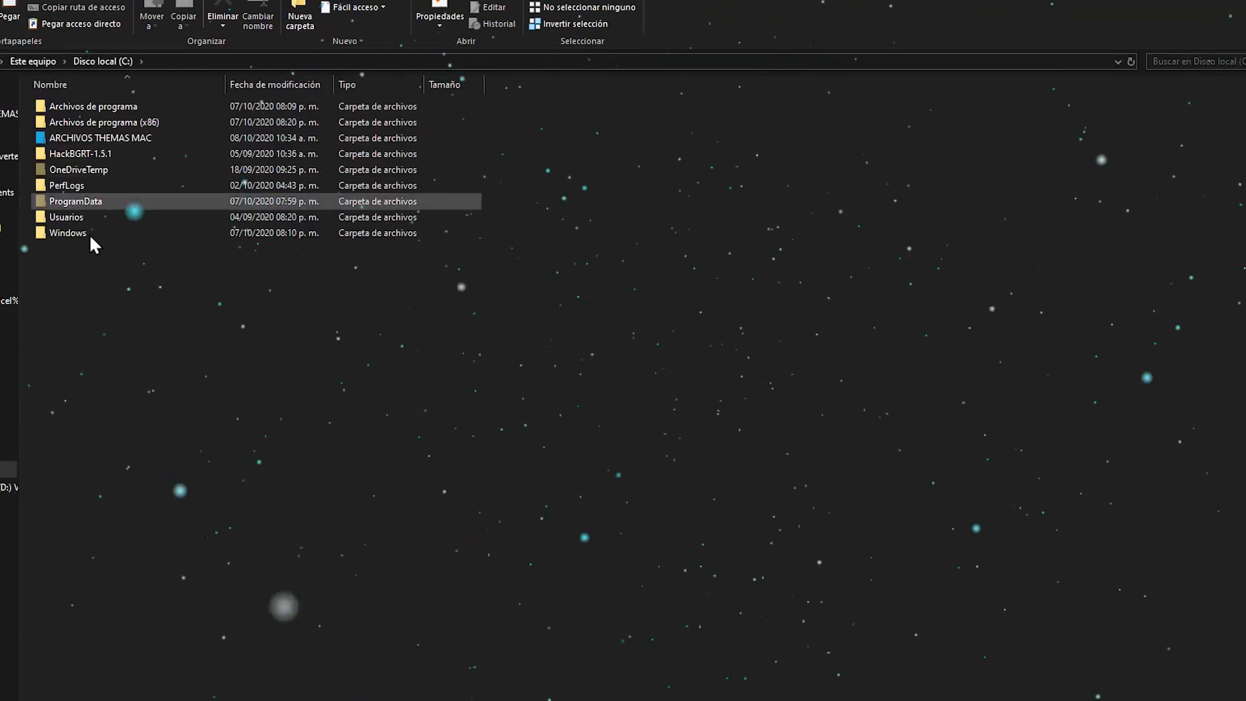
pyautogui.doubleClick(87, 232)
pyautogui.scroll(-9, 155, 380)
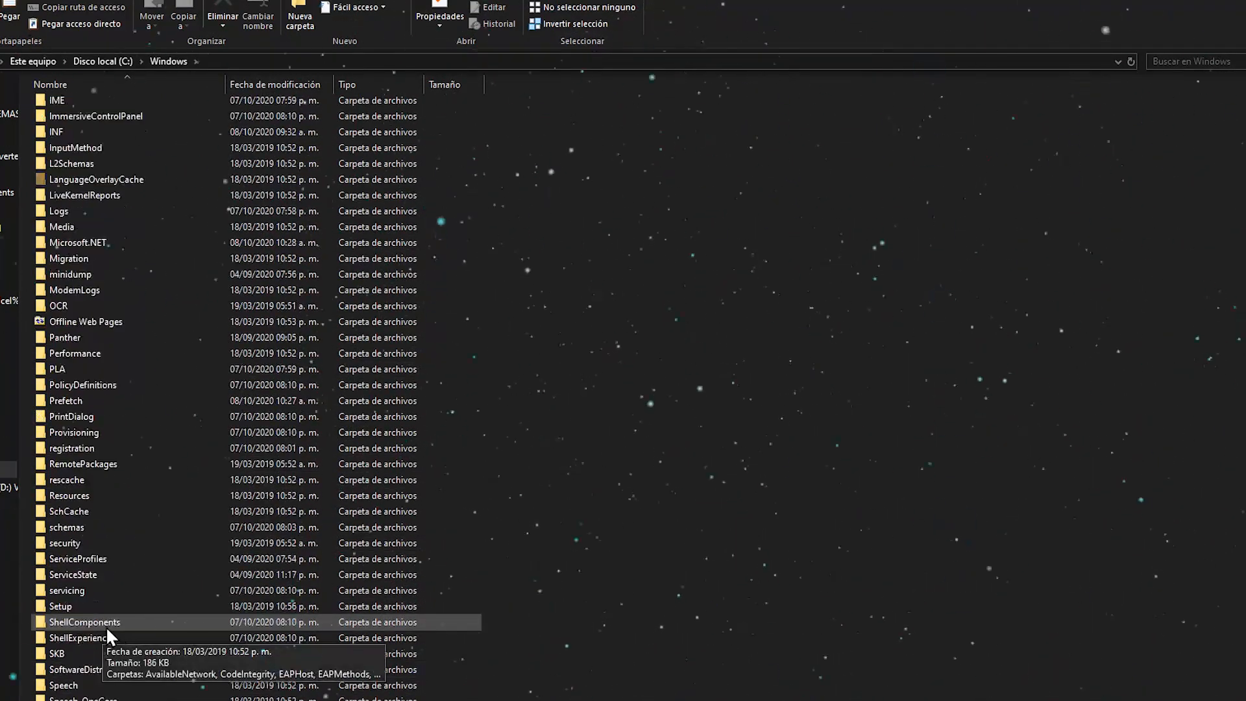
pyautogui.doubleClick(91, 497)
pyautogui.doubleClick(65, 120)
pyautogui.rightClick(339, 312)
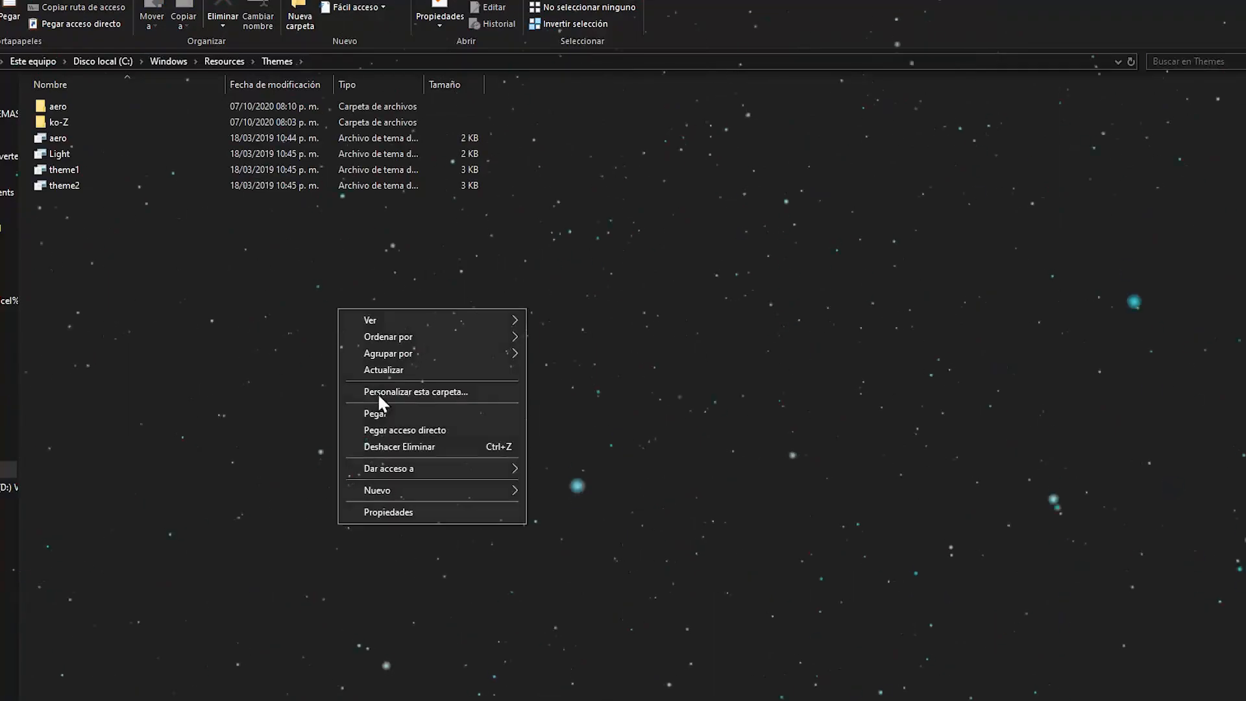
pyautogui.click(390, 414)
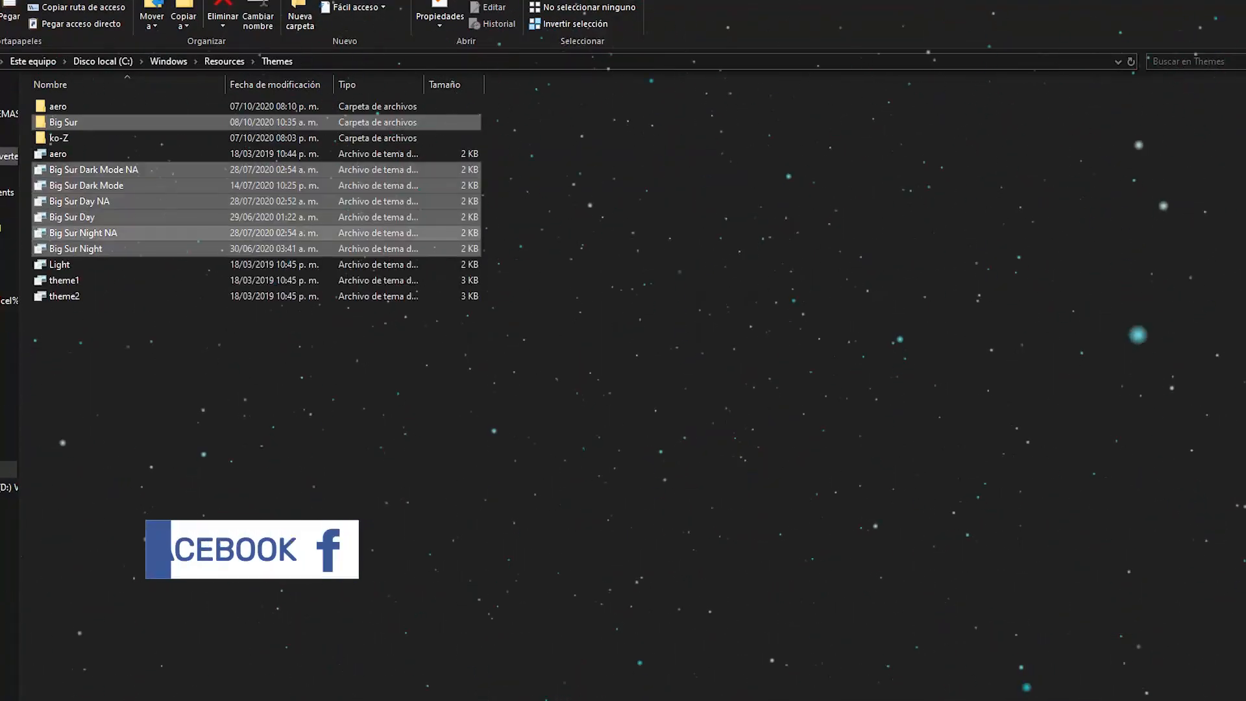
# - Return to the ARCHIVOS THEMAS MAC folder and run the ThemeTool (1) application
pyautogui.click(186, 605)
pyautogui.moveTo(140, 699)
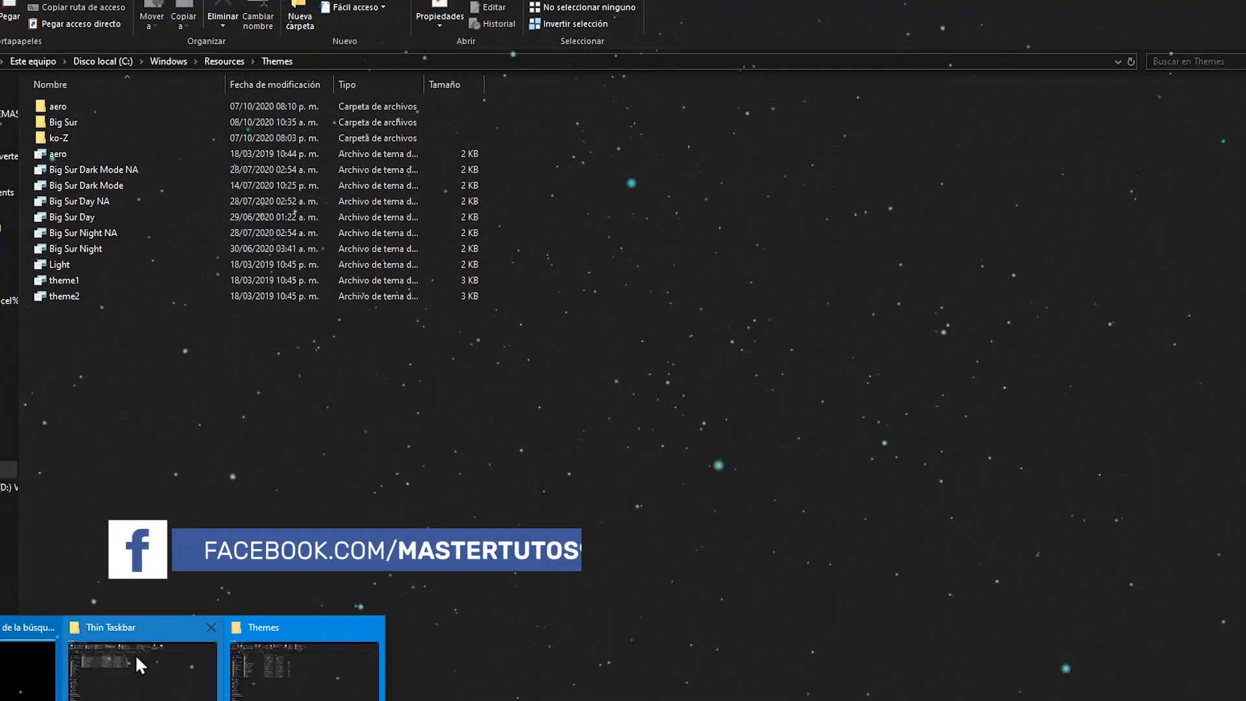
pyautogui.click(137, 655)
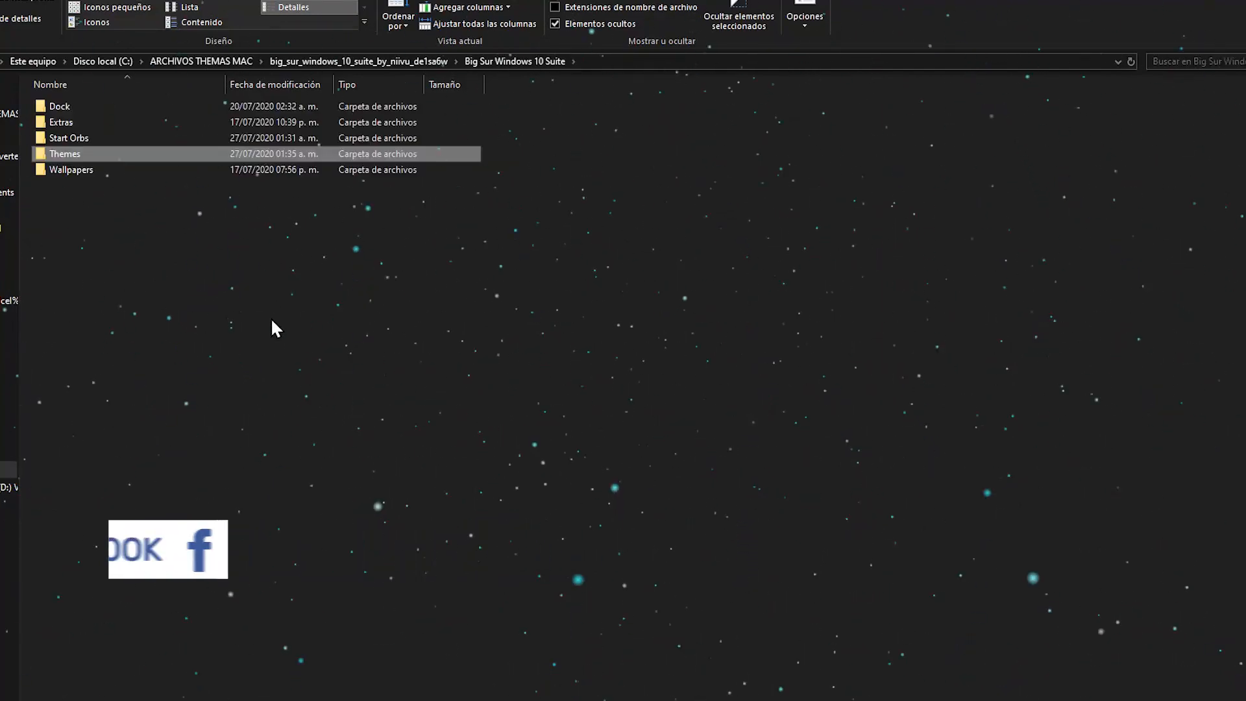
pyautogui.hotkey('alt', 'Up')
pyautogui.hotkey('alt', 'Up')
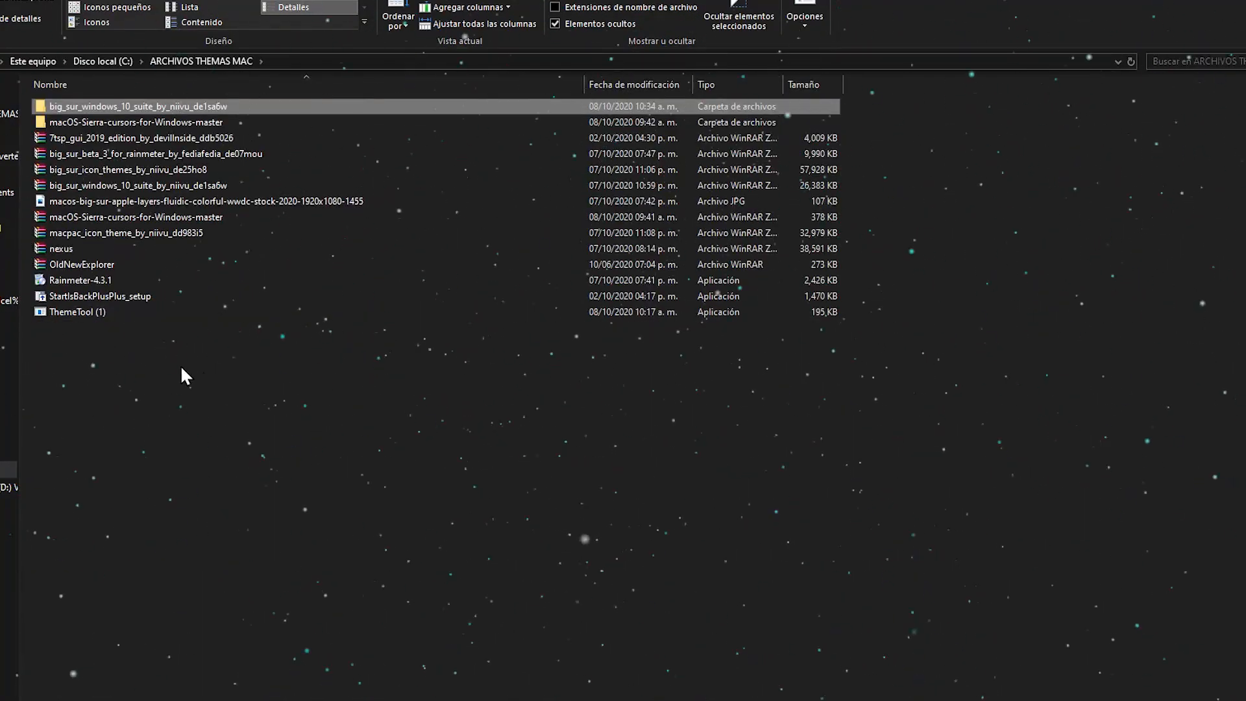
pyautogui.doubleClick(81, 312)
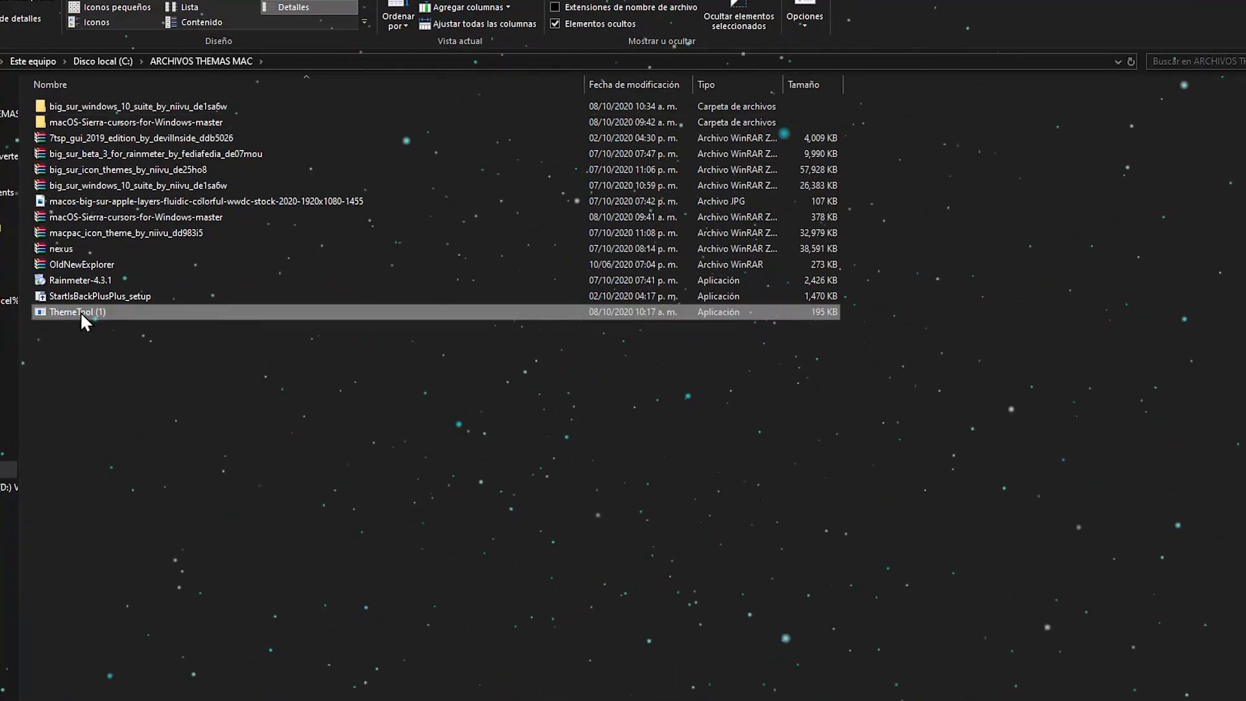
pyautogui.click(629, 397)
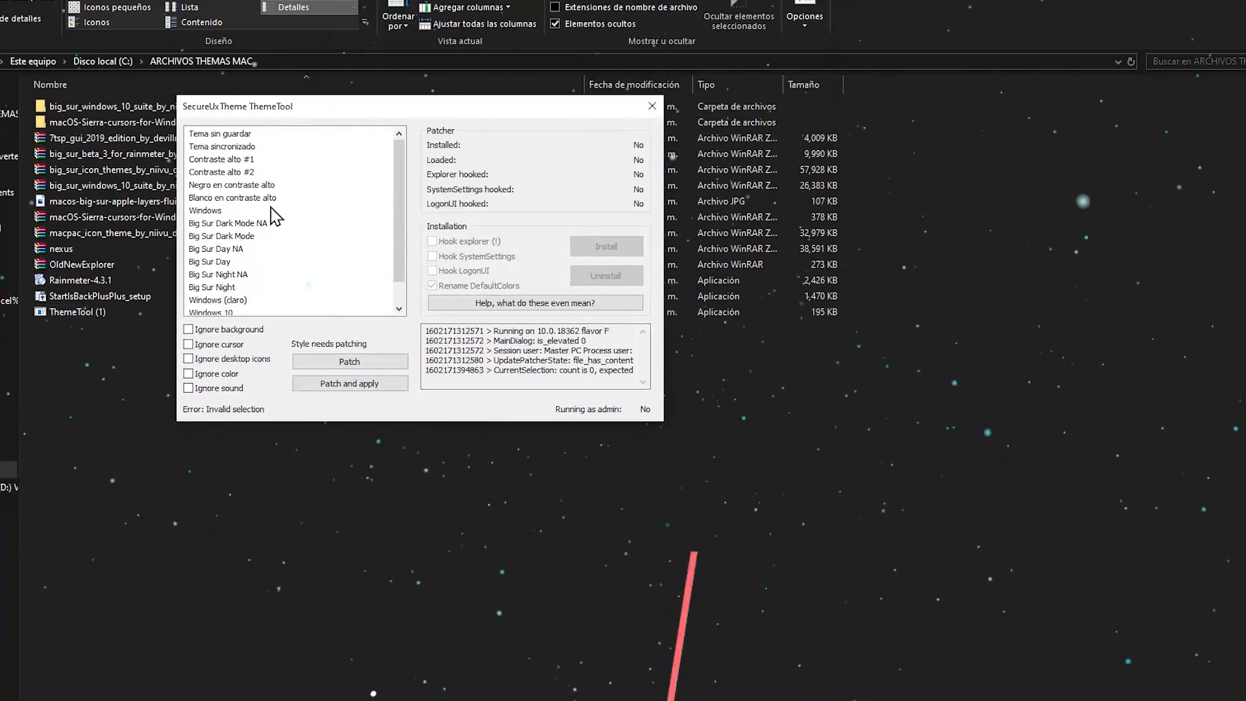
# - Patch and apply the Big Sur Day theme in ThemeTool despite the missing SecureUxTheme, and close the tool
pyautogui.click(221, 236)
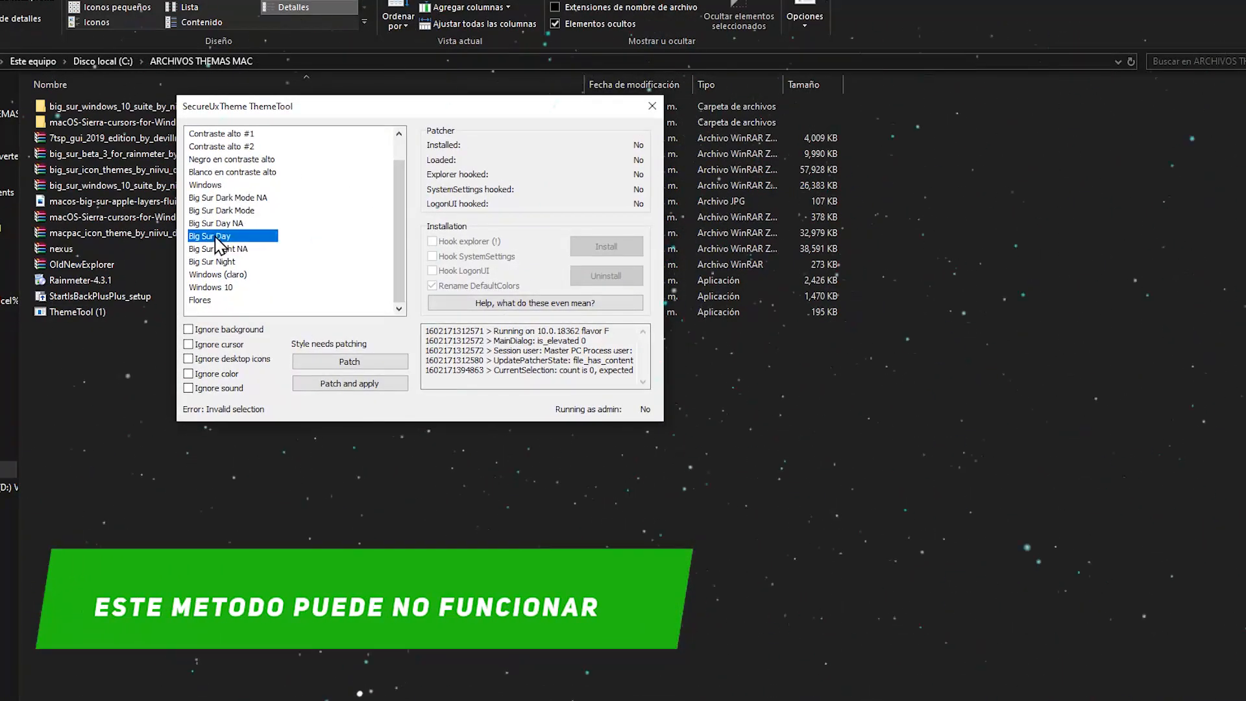
pyautogui.click(347, 384)
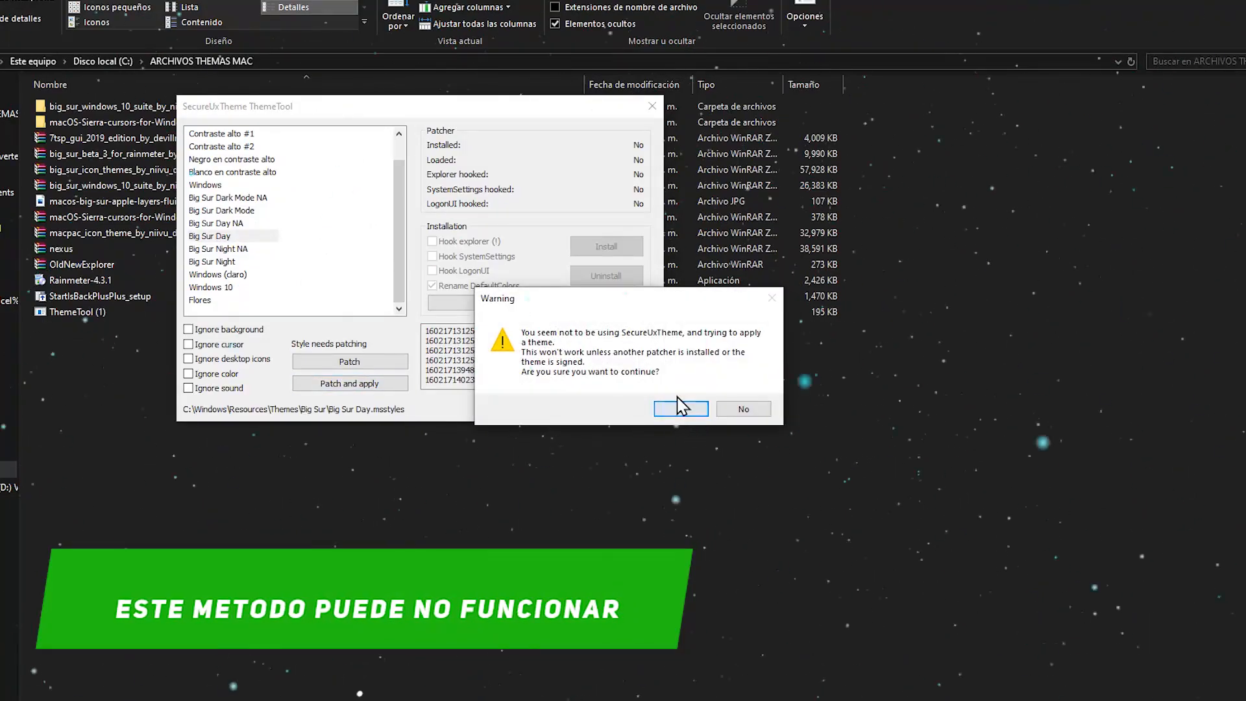
pyautogui.click(678, 405)
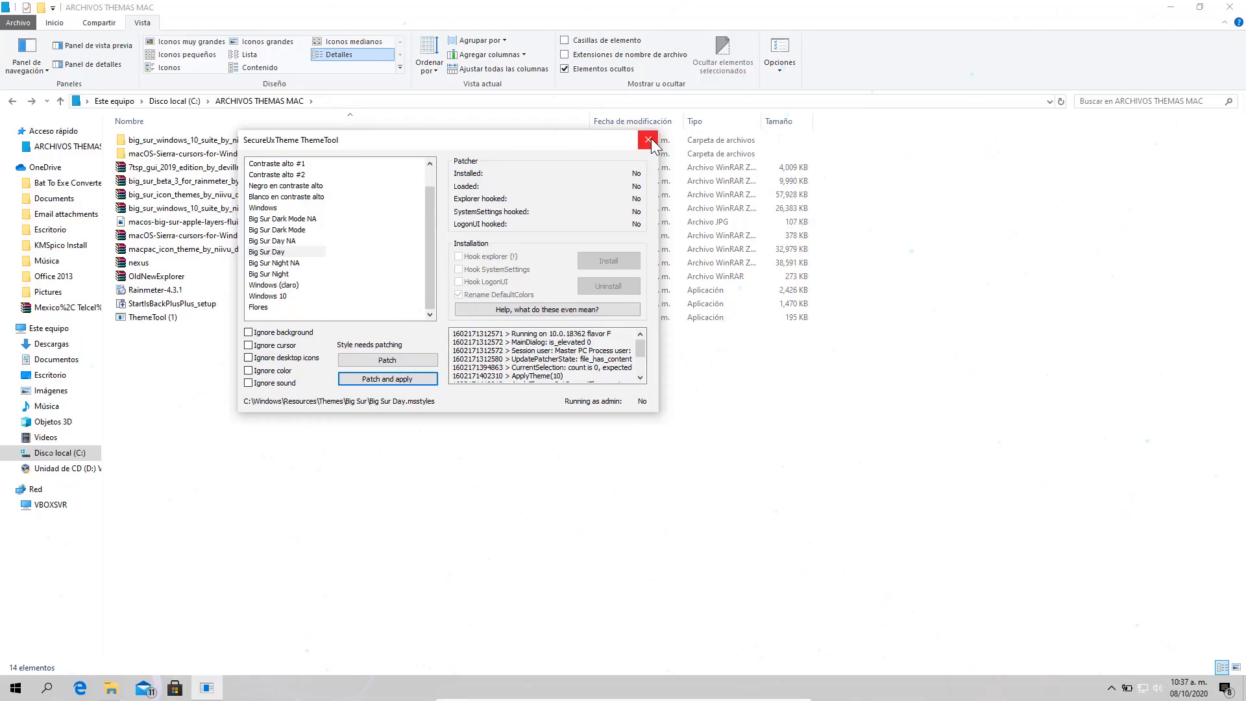
pyautogui.click(651, 137)
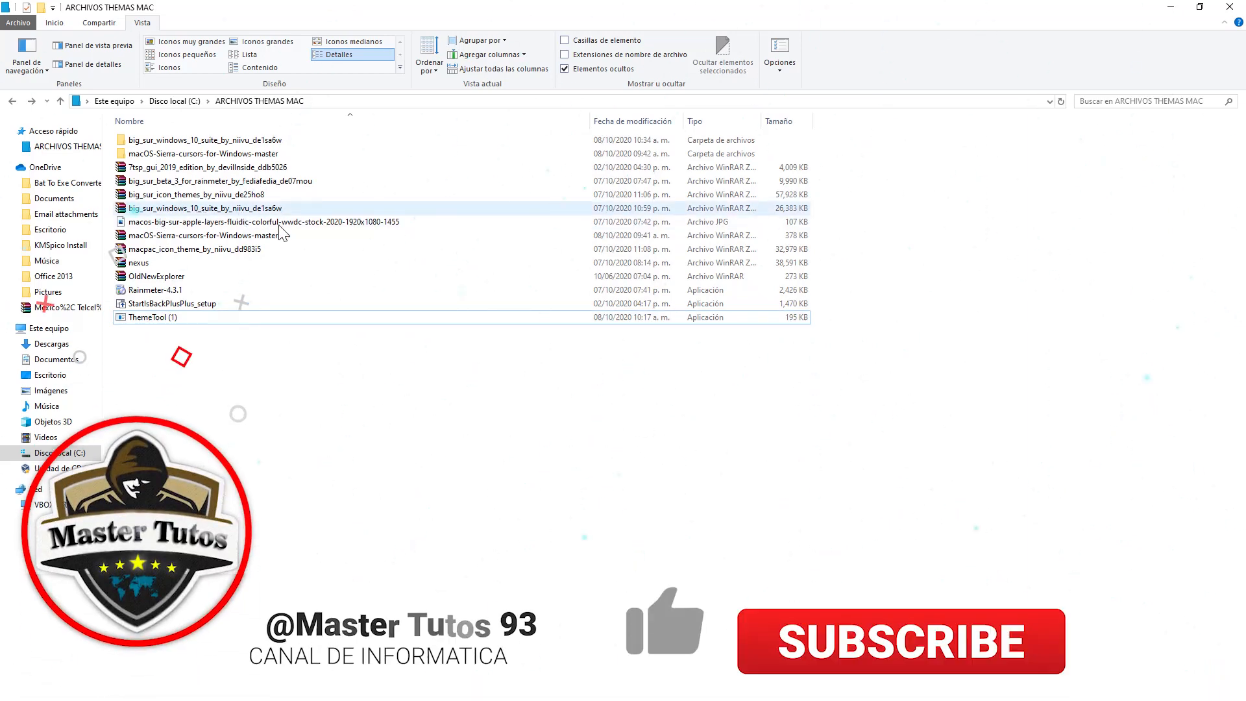
# - Set the macos-big-sur-apple-layers-fluidic-colorful-wwdc-stock-2020-1920x1080-1455 image as the desktop background
pyautogui.click(318, 224)
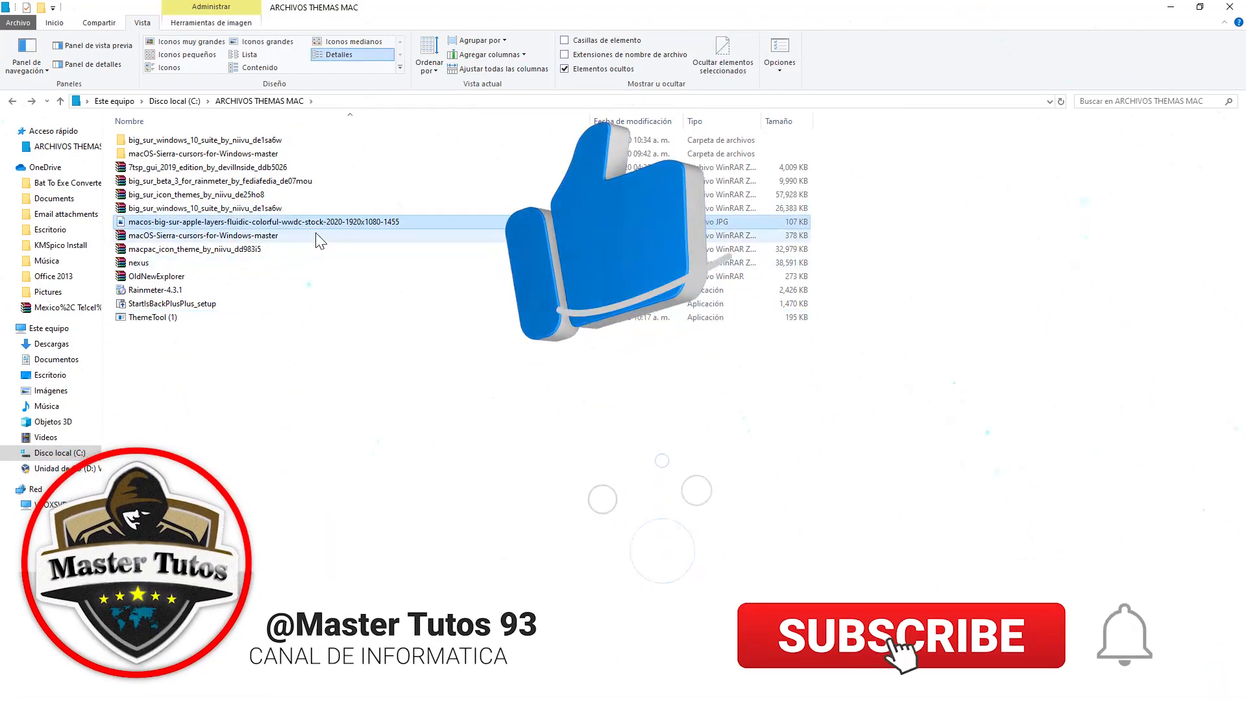
pyautogui.rightClick(324, 232)
pyautogui.click(417, 297)
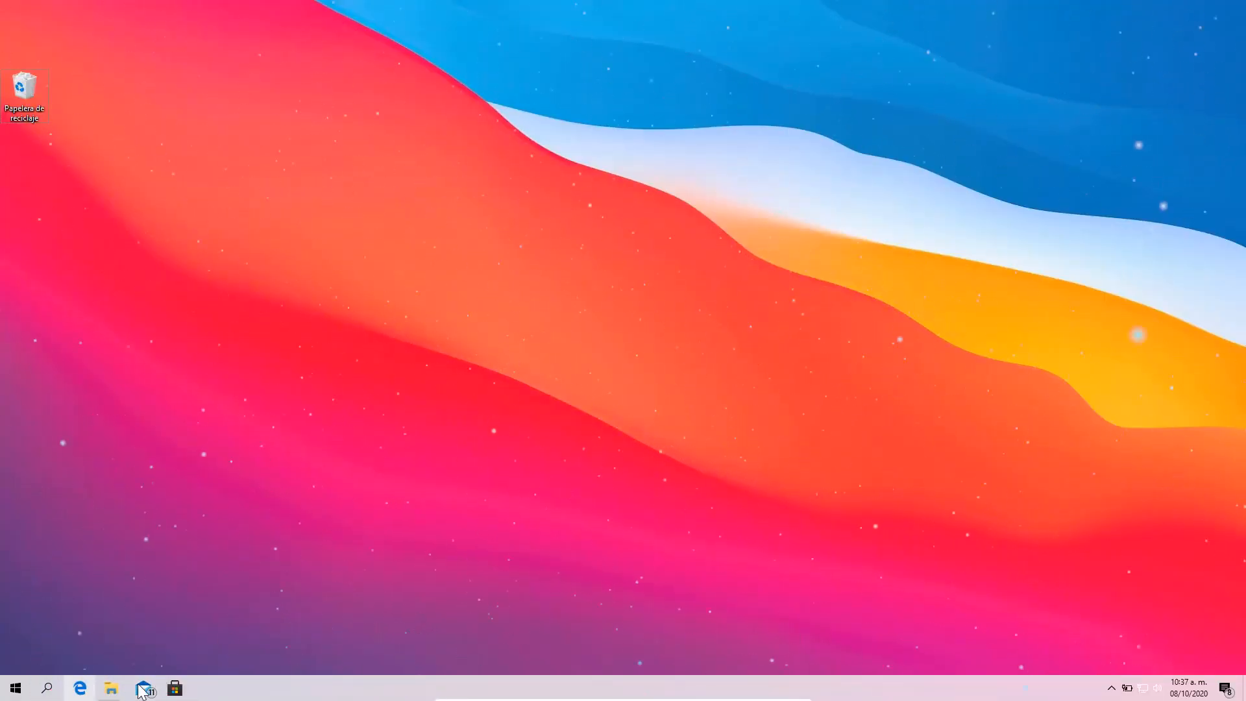
# - Reopen the ARCHIVOS THEMAS MAC window maximized and extract the 7tsp_gui_2019_edition_by_devillnside_ddb5026 archive into a folder of the same name
pyautogui.click(133, 690)
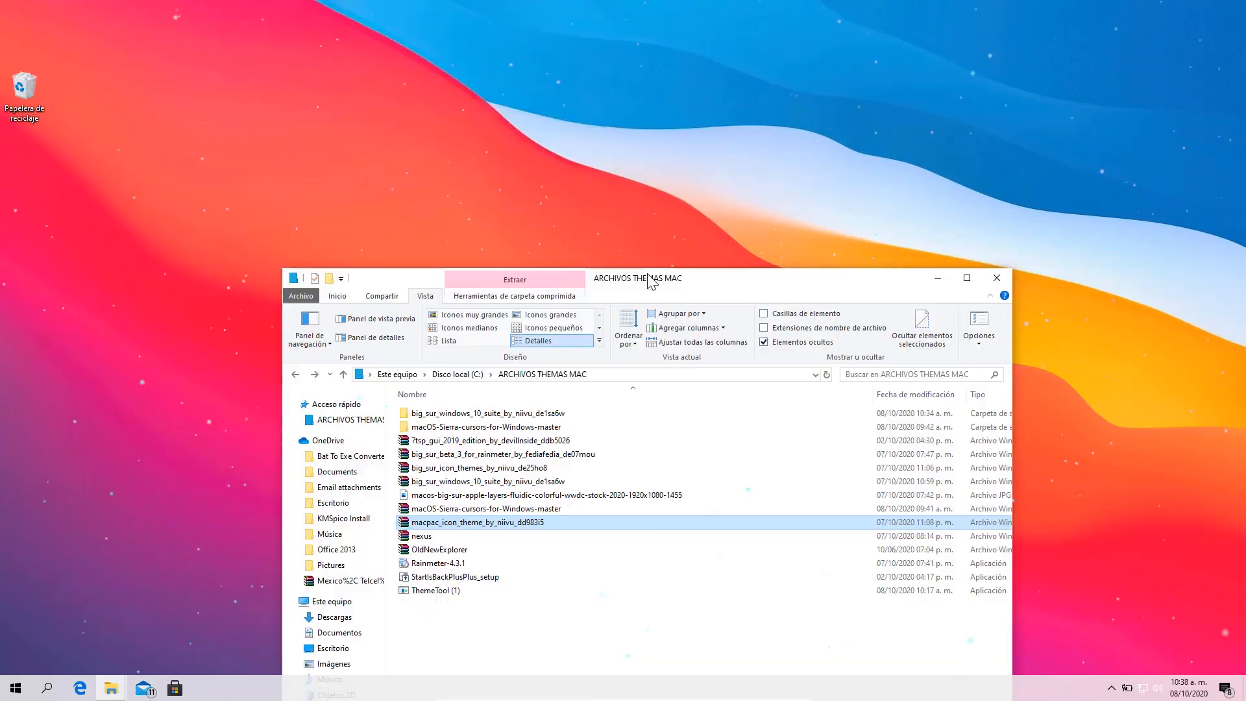
pyautogui.moveTo(675, 279); pyautogui.dragTo(523, 8)
pyautogui.doubleClick(519, 13)
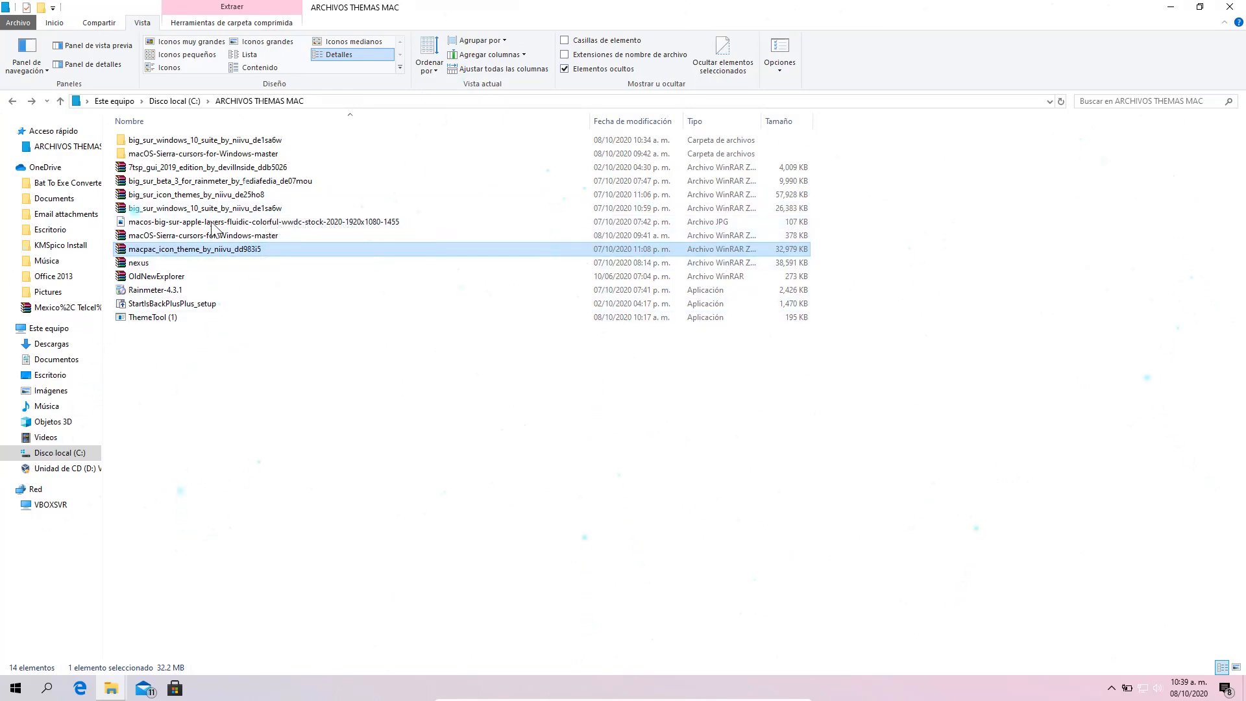
pyautogui.click(186, 169)
pyautogui.rightClick(186, 168)
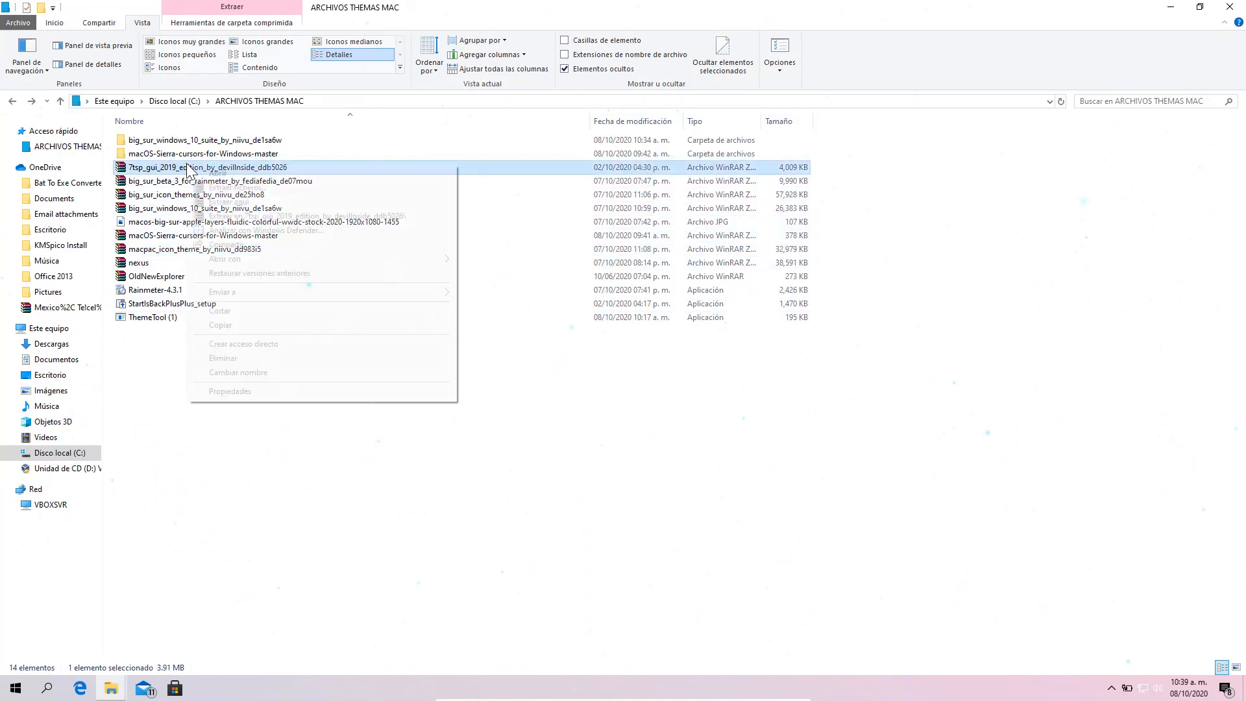
pyautogui.click(259, 215)
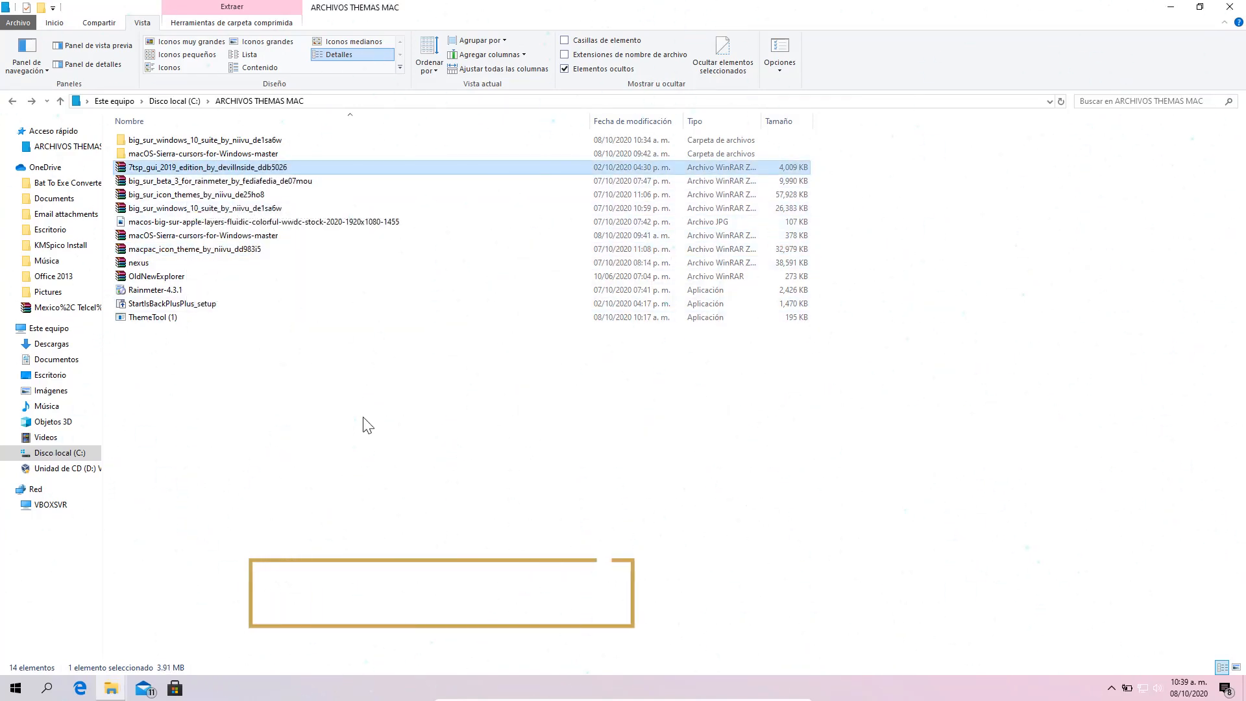
# - Rename 7tsp GUI v0.6(2019).ee in the extracted 7tsp folder to 7tsp GUI v0.6(2019).exe and accept the extension change
pyautogui.click(189, 140)
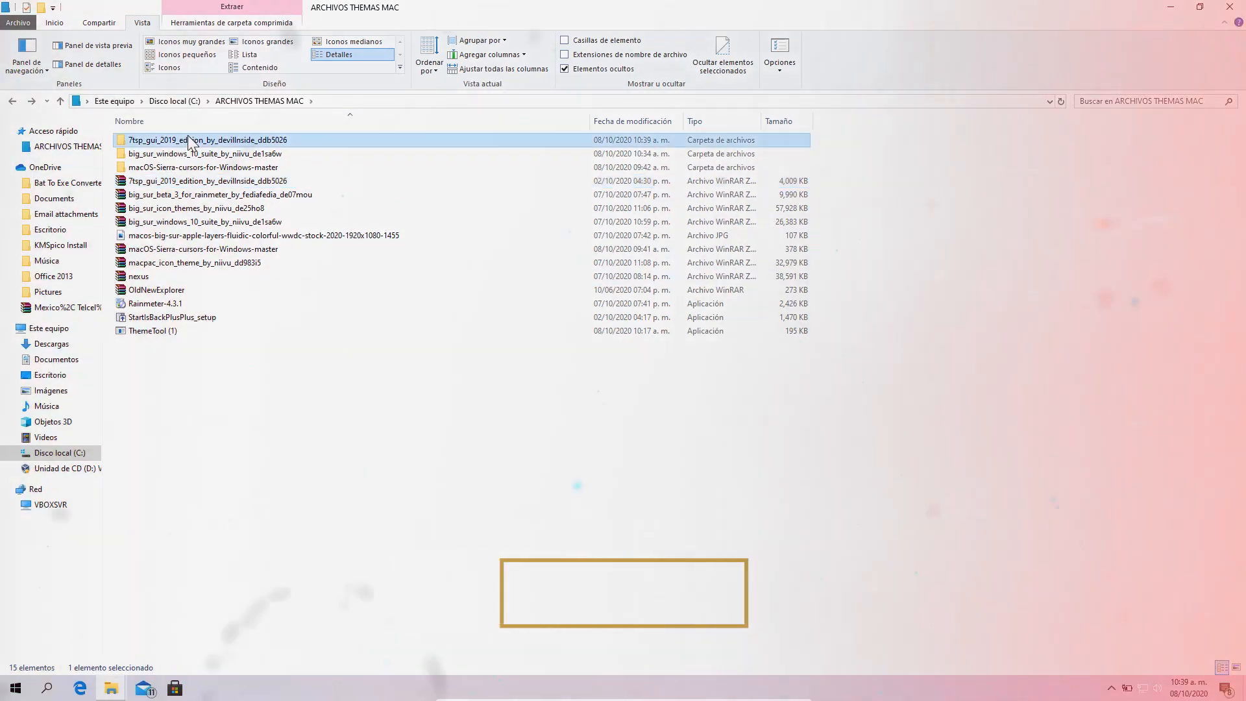
pyautogui.doubleClick(188, 140)
pyautogui.click(184, 142)
pyautogui.rightClick(184, 143)
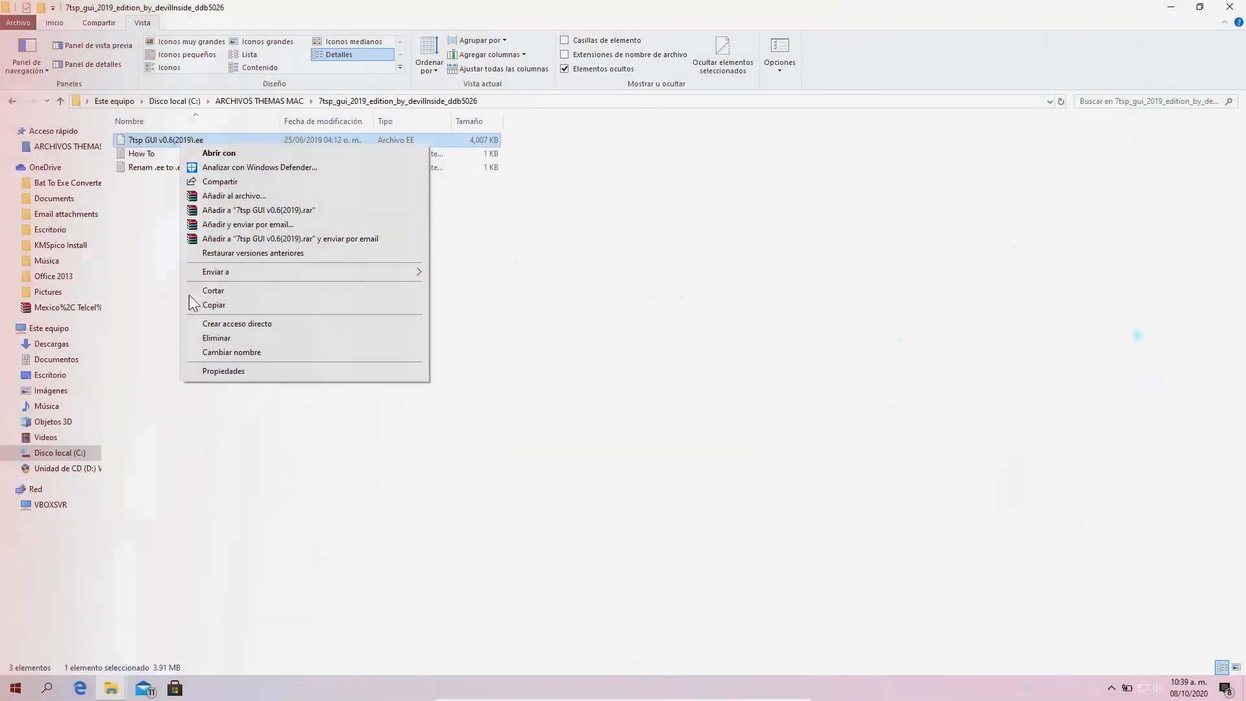
pyautogui.click(231, 352)
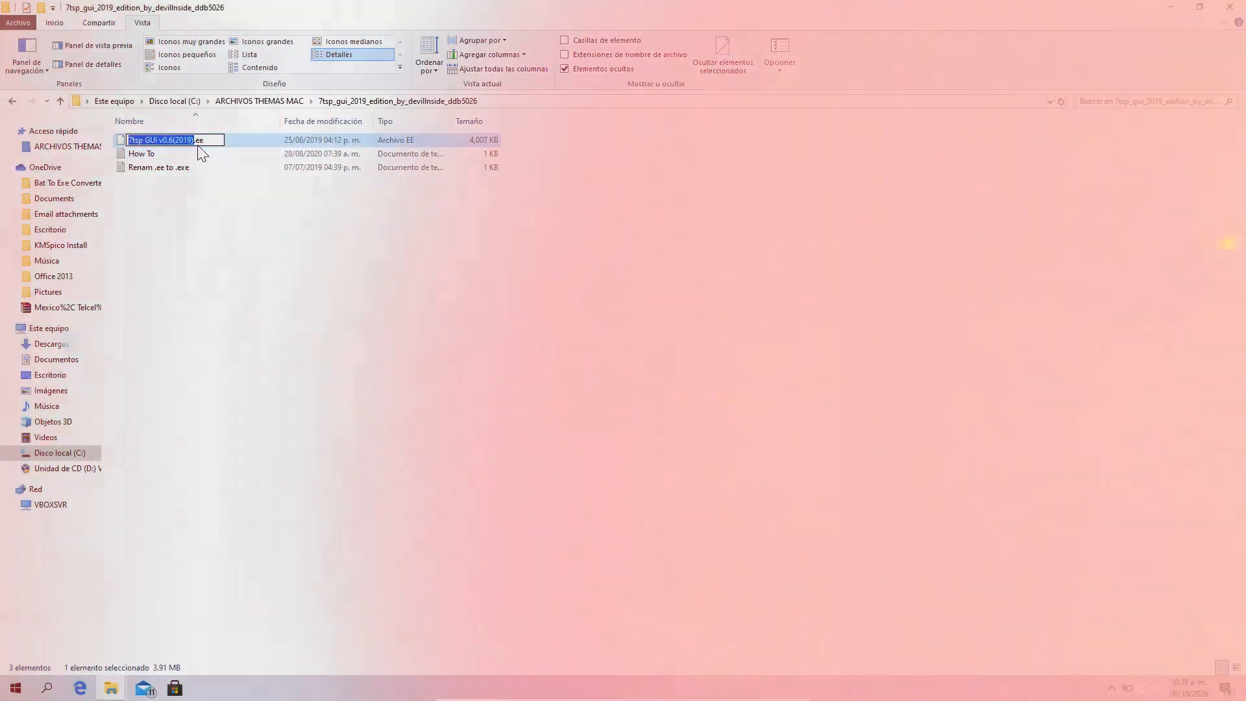
pyautogui.click(200, 141)
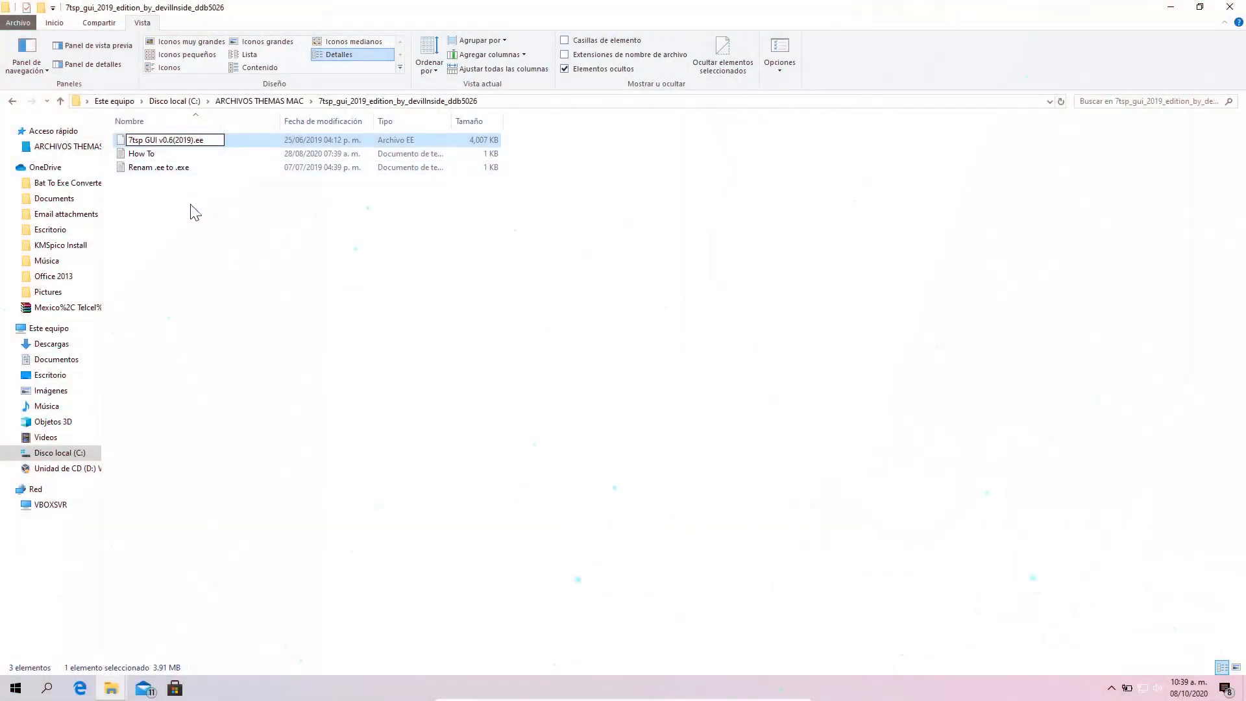
pyautogui.write('x')
pyautogui.press('Return')
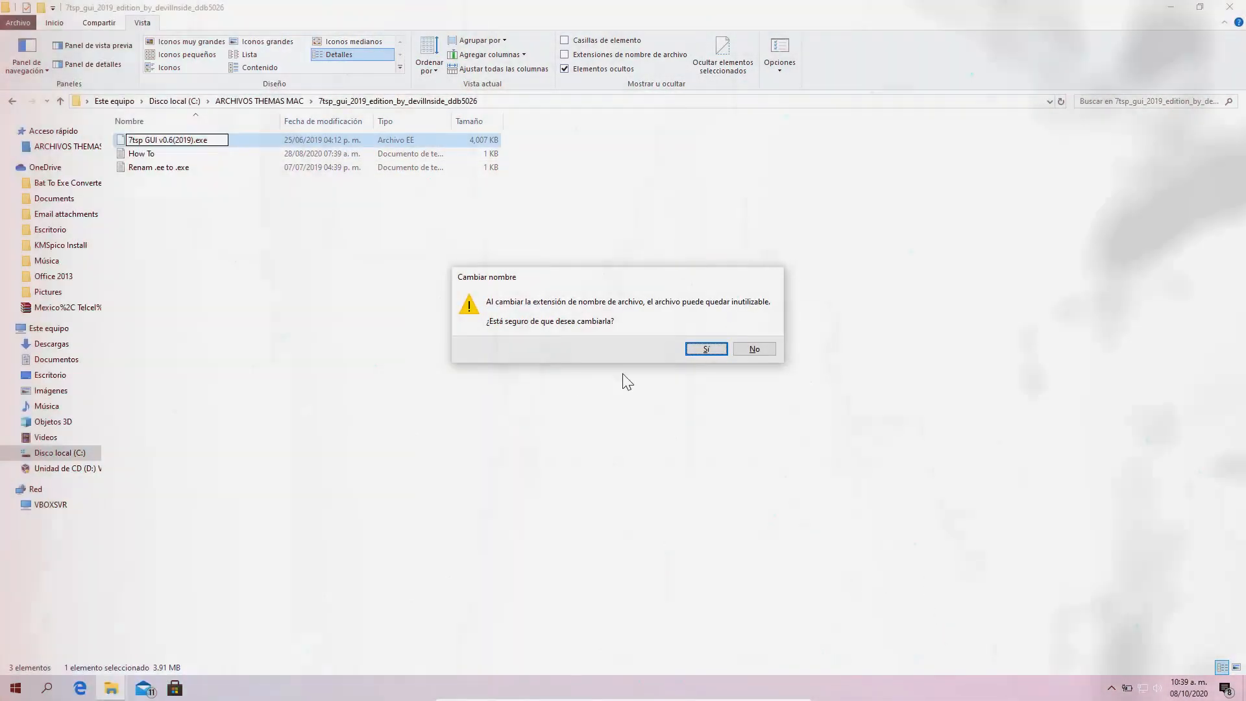
pyautogui.click(706, 349)
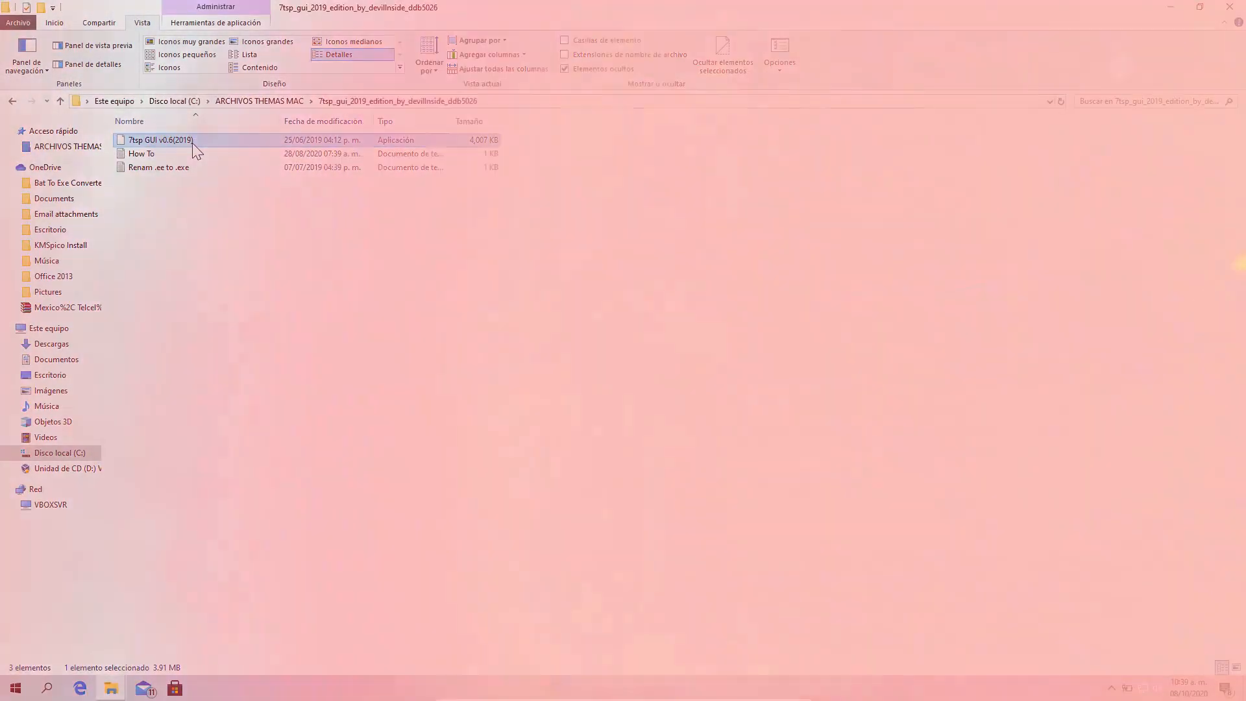
# - Run 7tsp GUI v0.6(2019) with permission to make changes and accept its license agreement
pyautogui.doubleClick(192, 143)
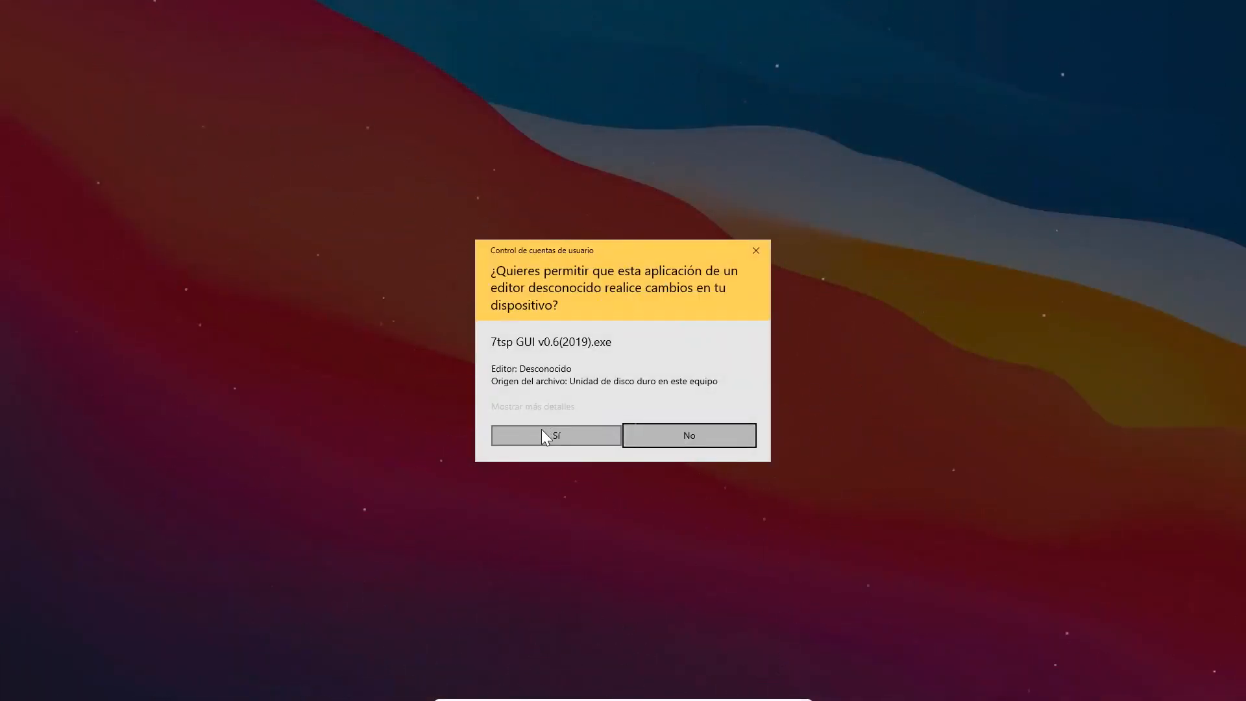
pyautogui.click(544, 435)
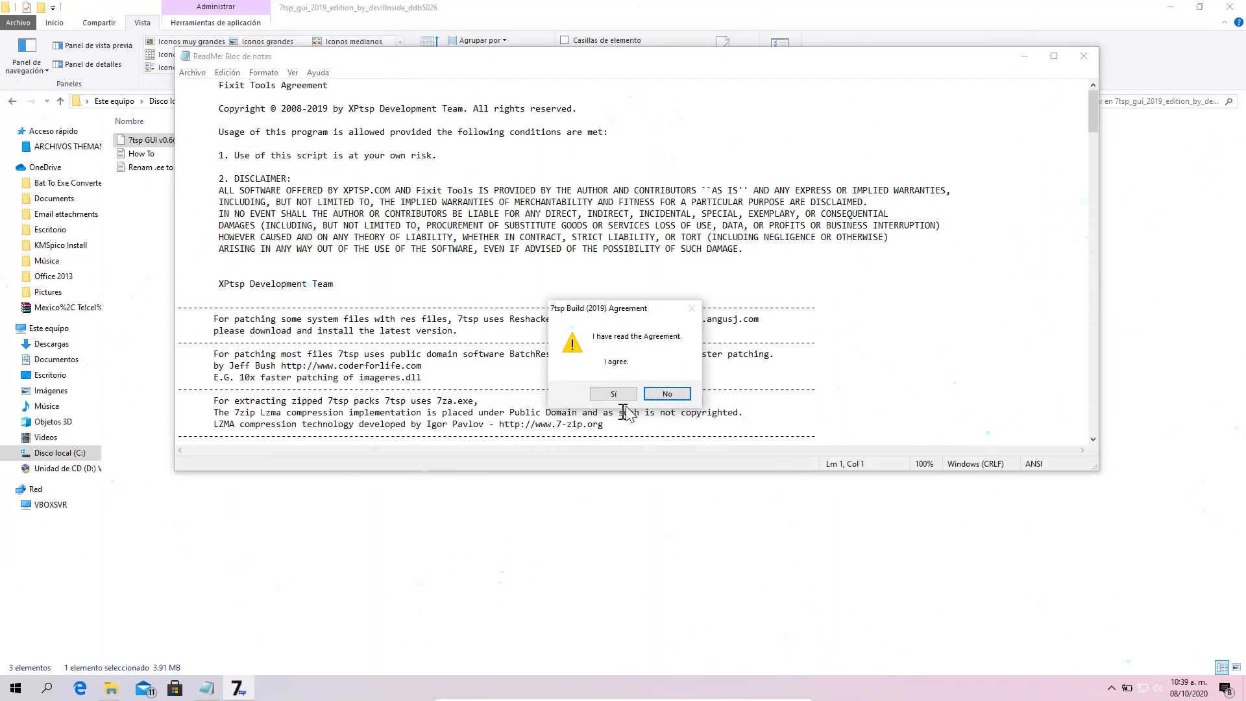
pyautogui.click(607, 397)
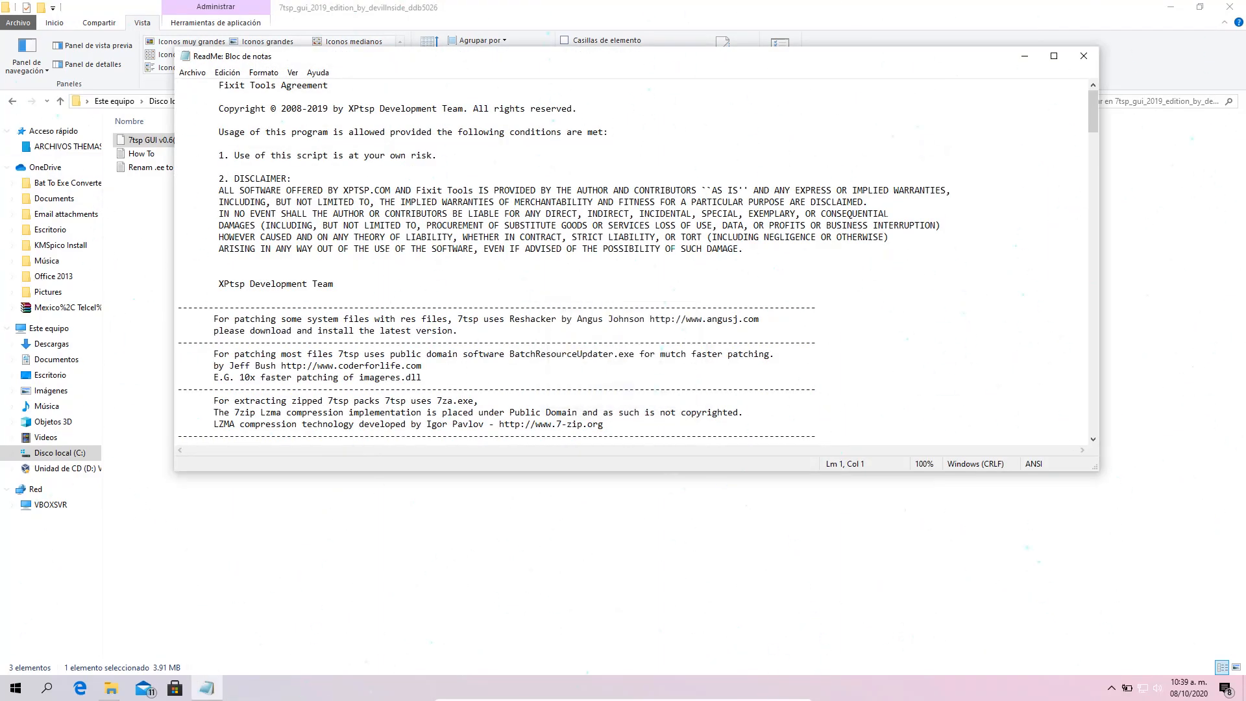
# - Extract the macpac_icon_theme_by_niivu_dd983i5 archive in ARCHIVOS THEMAS MAC into a folder of the same name and open that folder
pyautogui.click(12, 101)
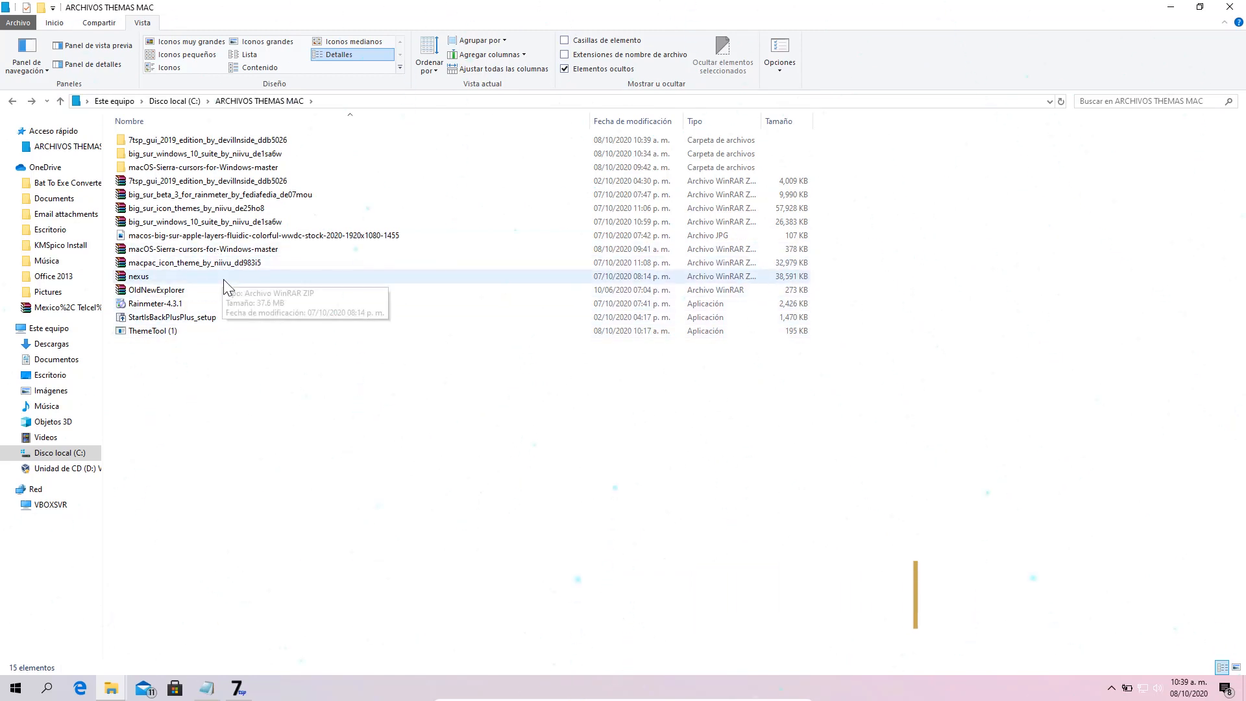
pyautogui.rightClick(186, 269)
pyautogui.click(191, 320)
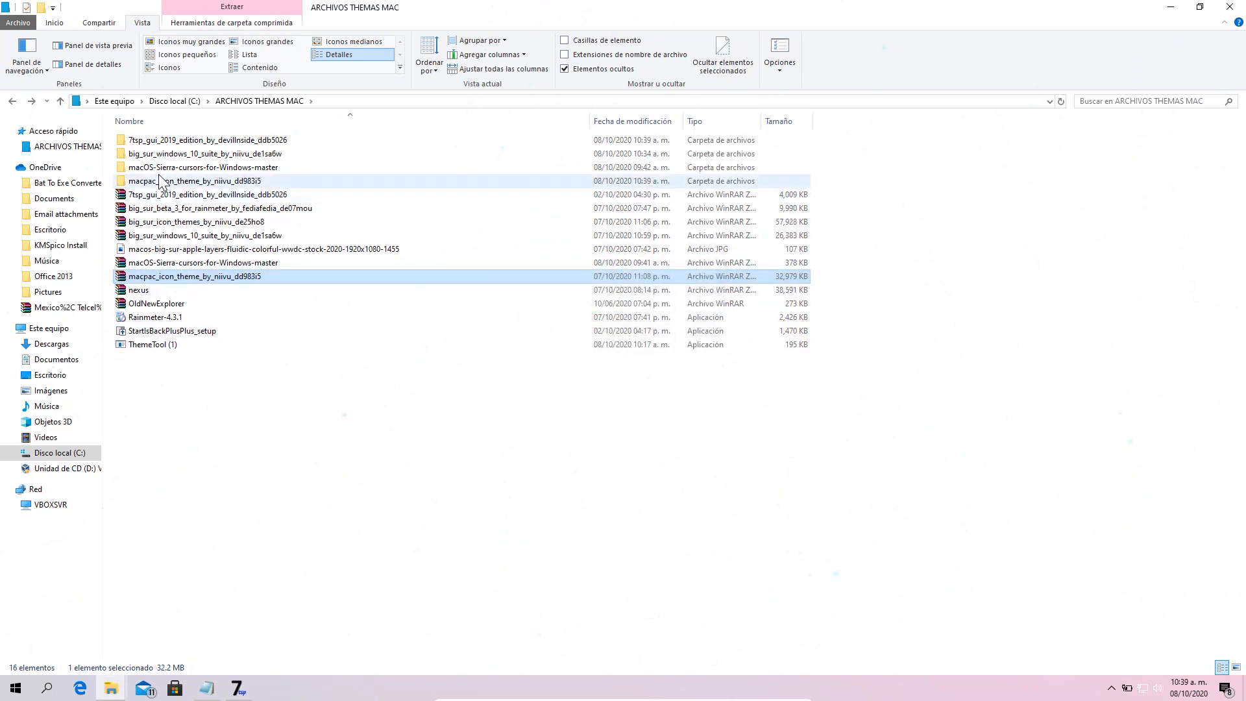
pyautogui.doubleClick(165, 185)
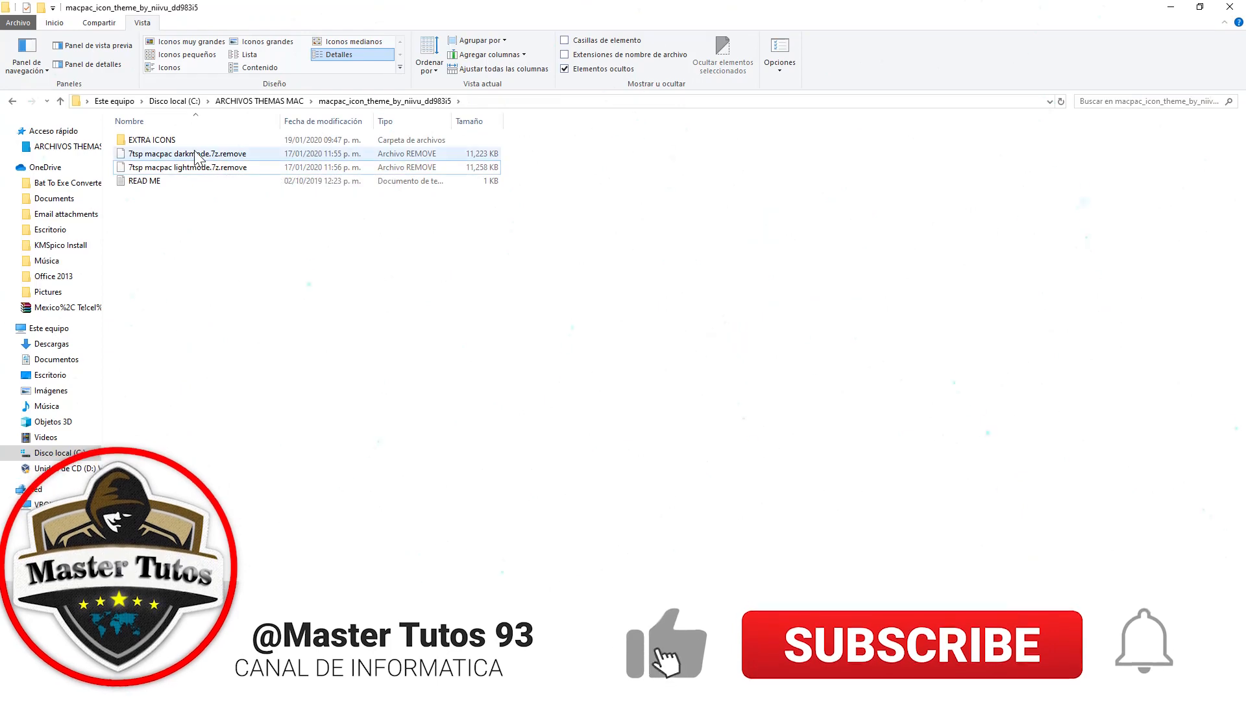
pyautogui.rightClick(201, 170)
pyautogui.click(287, 373)
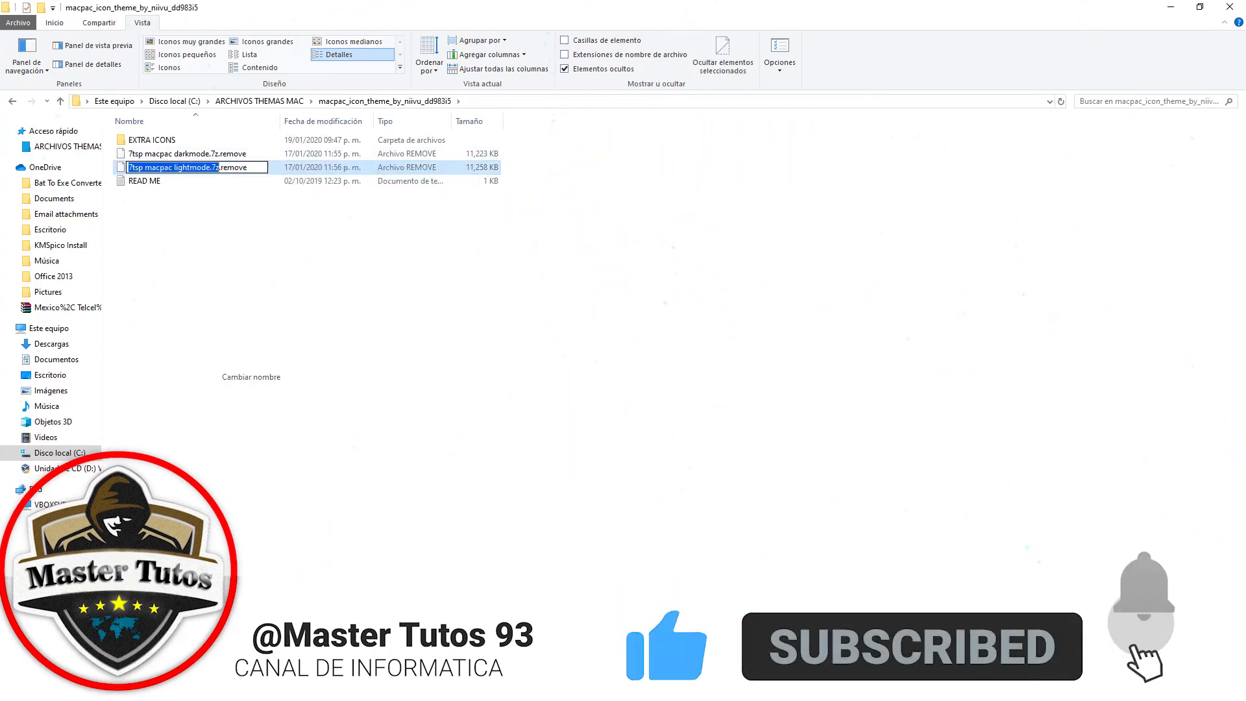
pyautogui.click(254, 182)
# - Rename 7tsp macpac lightmode.7z.remove to 7tsp macpac lightmode.7z and accept the extension change
pyautogui.rightClick(236, 169)
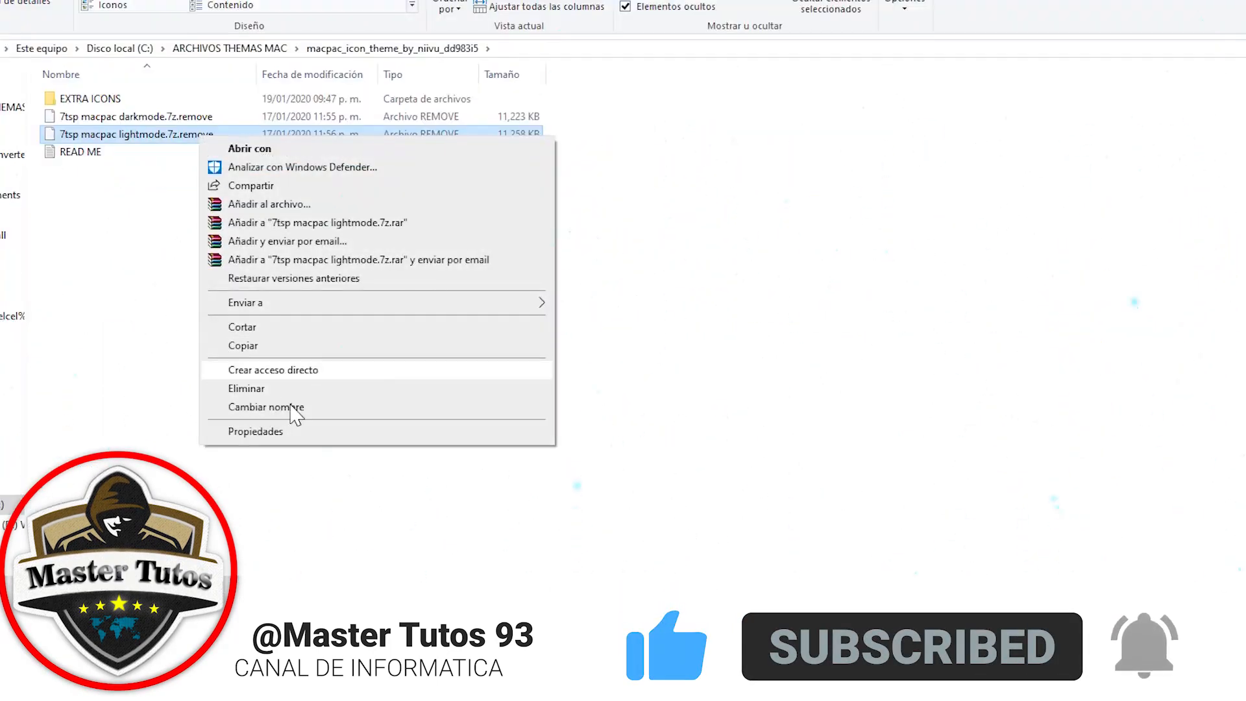
pyautogui.click(304, 378)
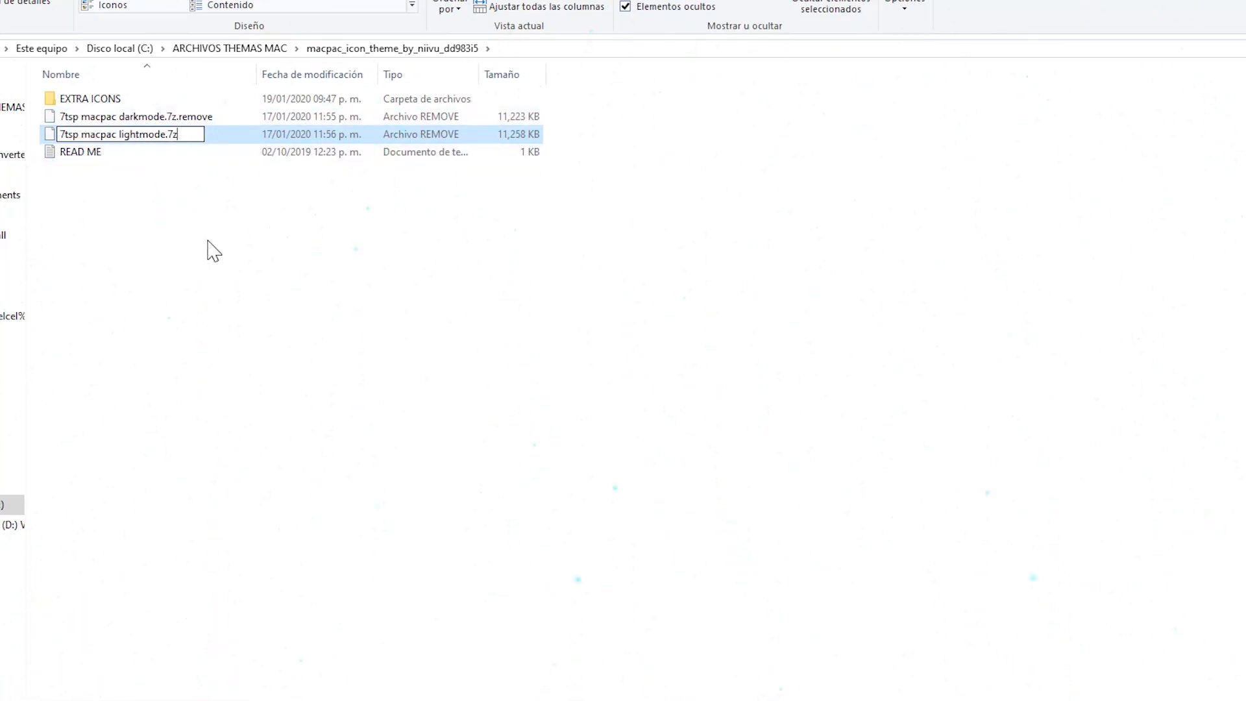
pyautogui.click(208, 316)
pyautogui.click(809, 370)
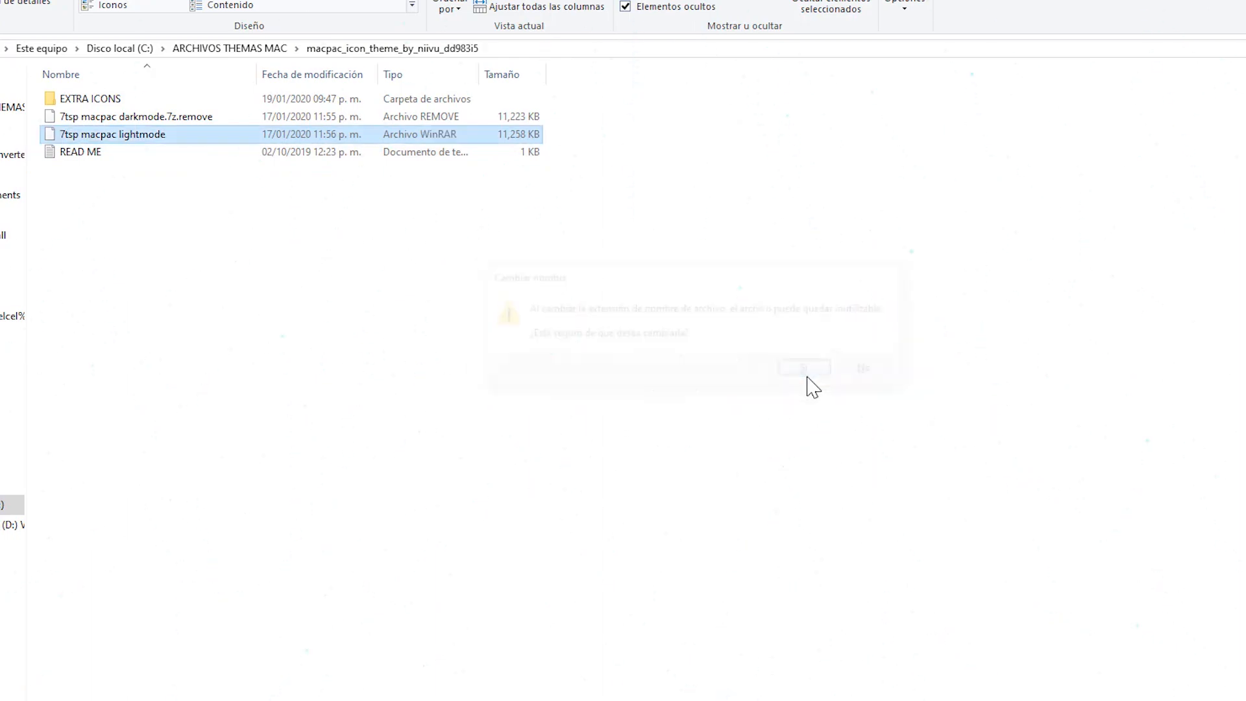
pyautogui.click(318, 291)
# - Switch to Se7en Theme Source Patcher and add 7tsp macpac lightmode from ARCHIVOS THEMAS MAC\macpac_icon_theme_by_niivu_dd983i5 on drive C: as a custom pack
pyautogui.press('BackSpace')
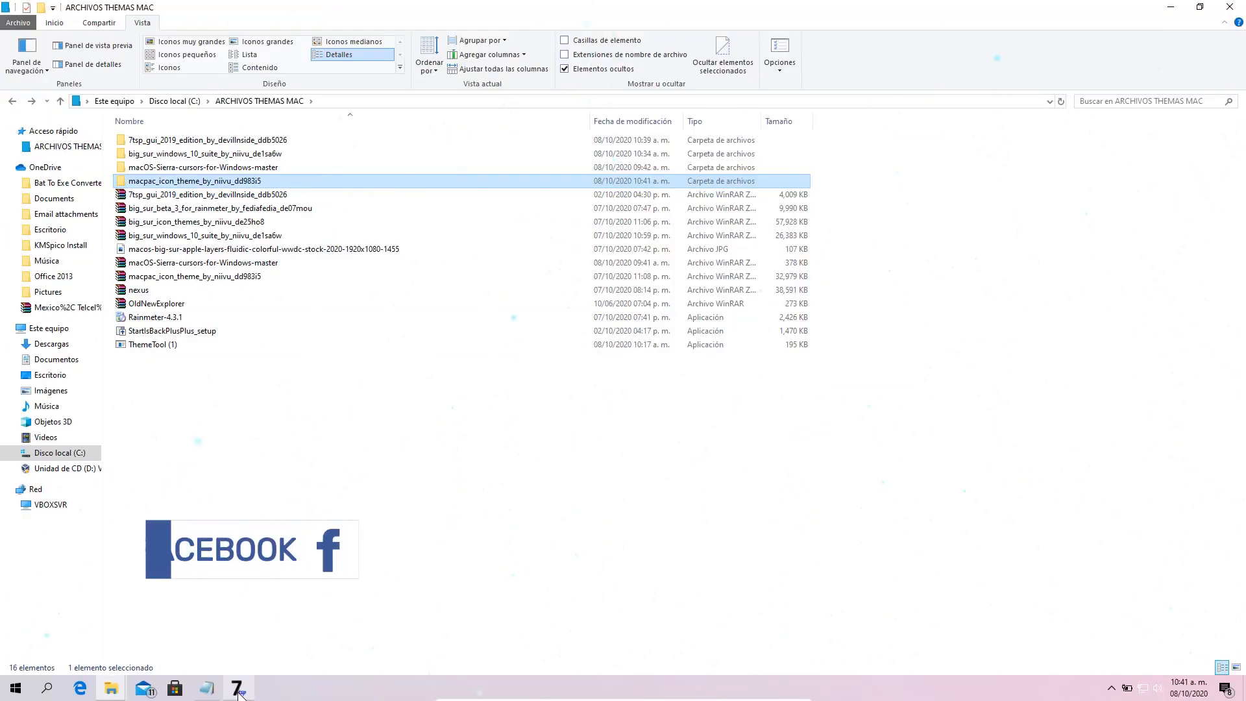
pyautogui.click(238, 689)
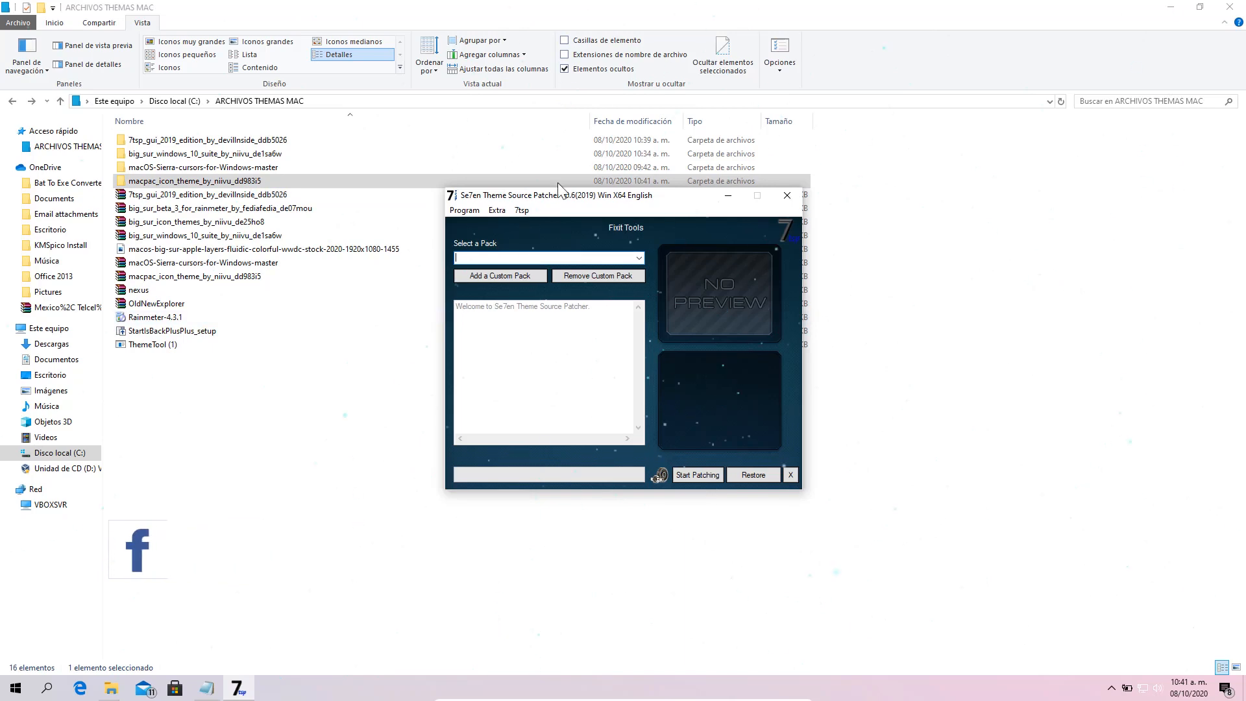
pyautogui.moveTo(410, 133); pyautogui.dragTo(438, 141)
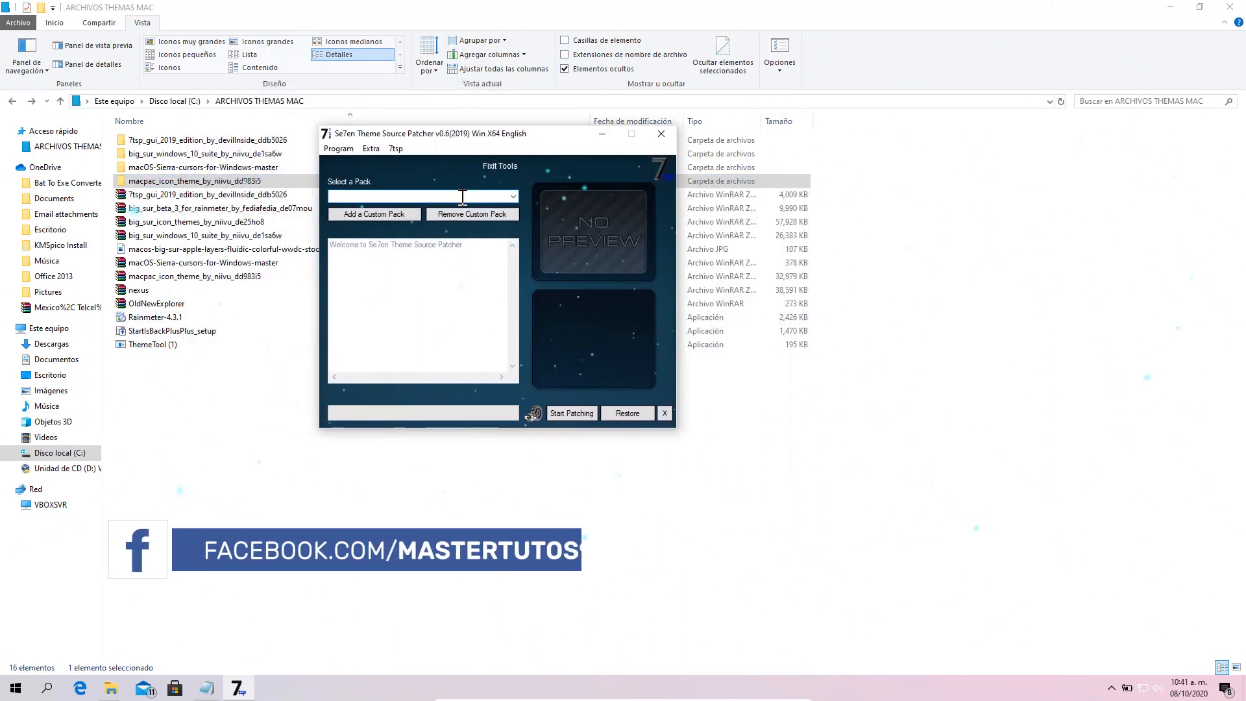
pyautogui.click(368, 214)
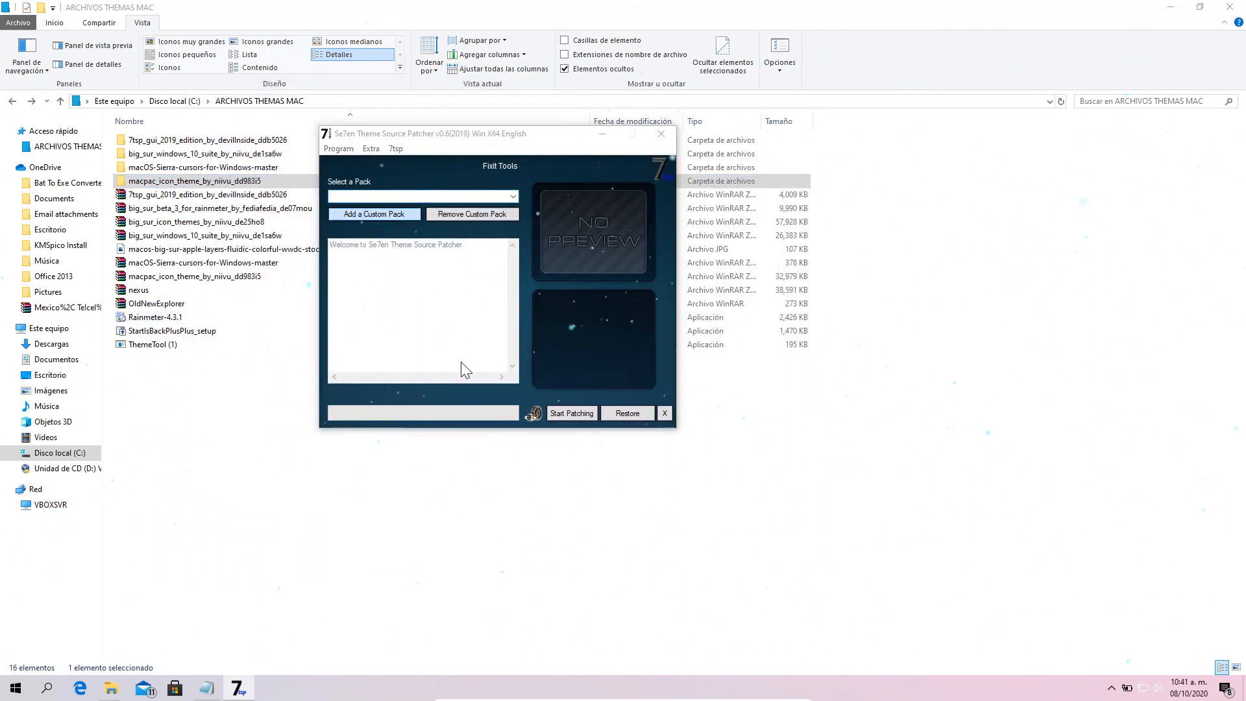
pyautogui.scroll(-1, 387, 412)
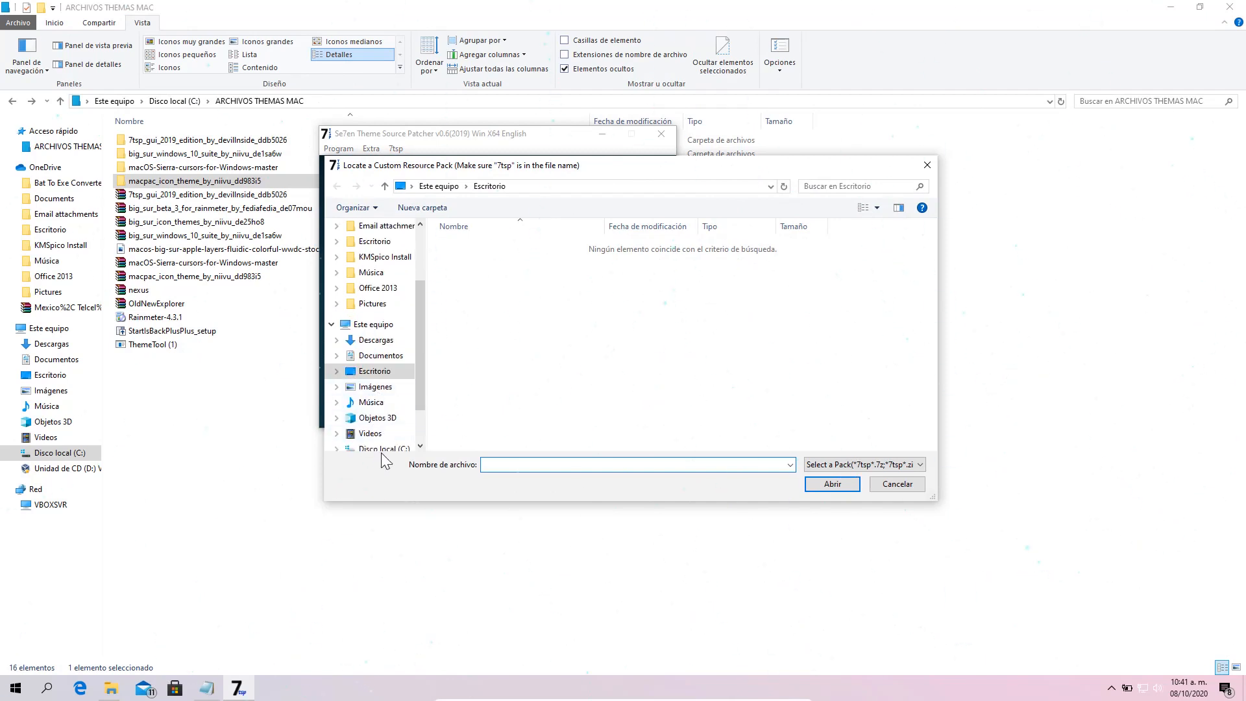
pyautogui.click(372, 324)
pyautogui.doubleClick(483, 388)
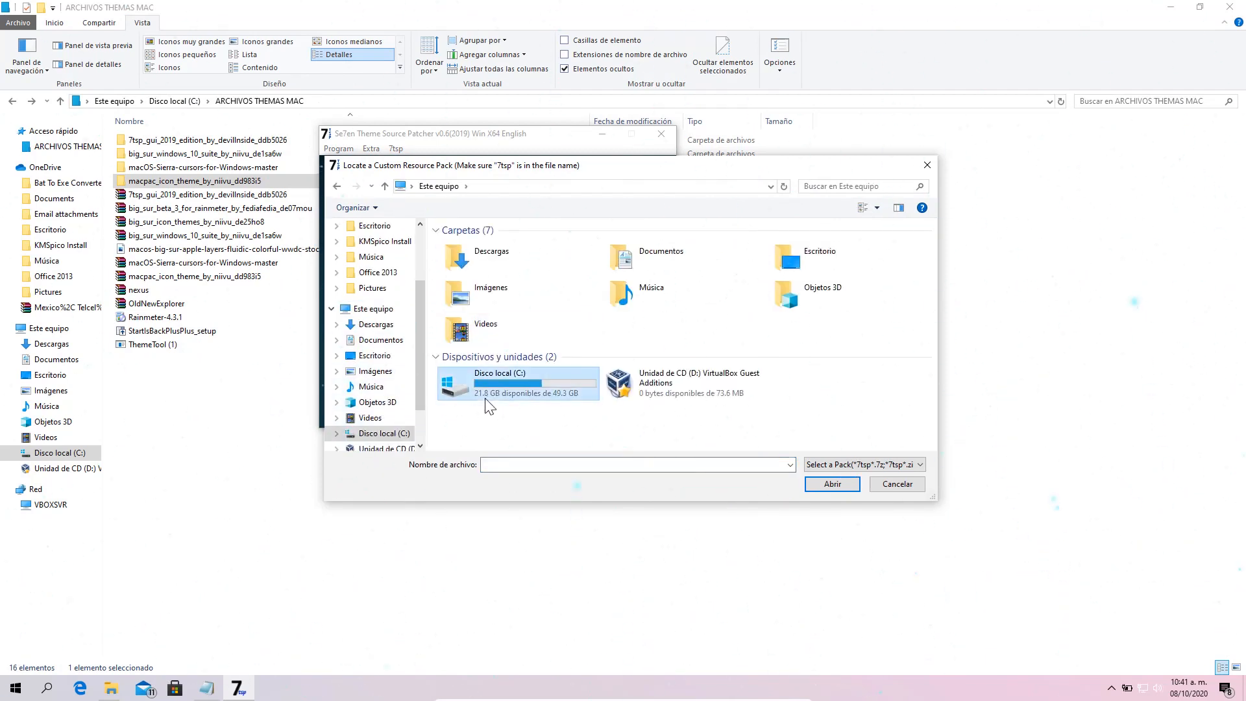
pyautogui.click(469, 273)
pyautogui.doubleClick(468, 273)
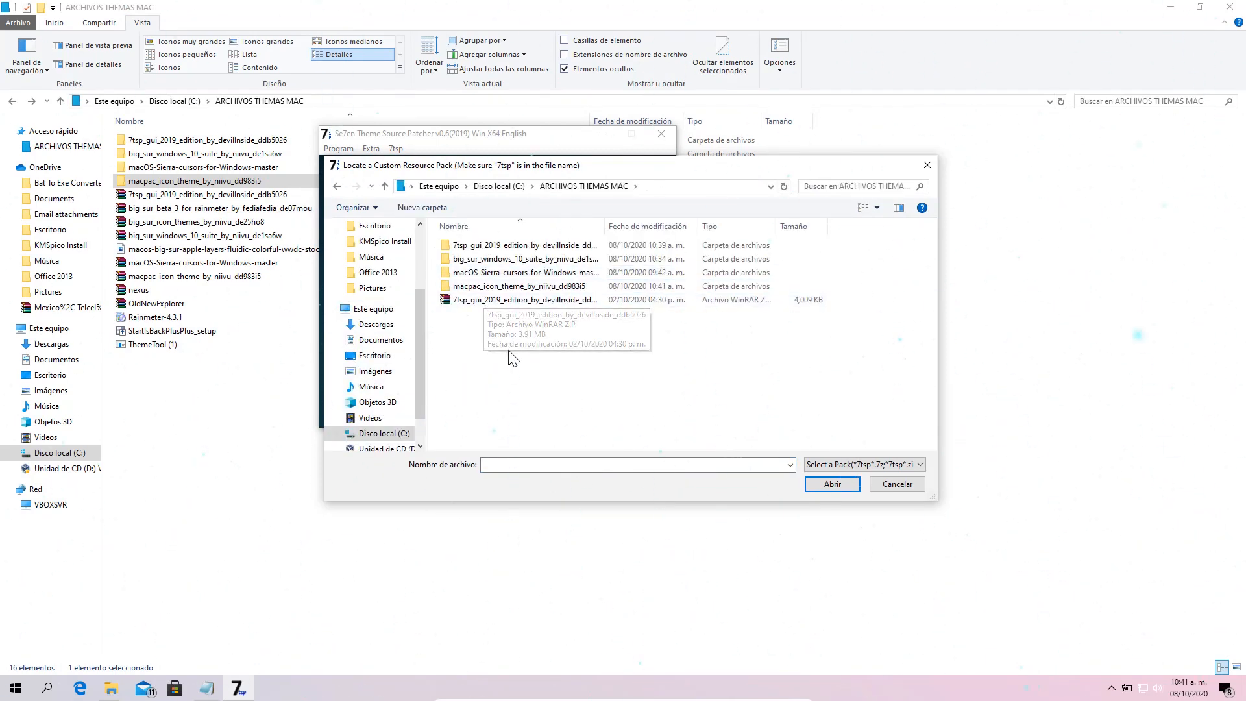
pyautogui.doubleClick(493, 286)
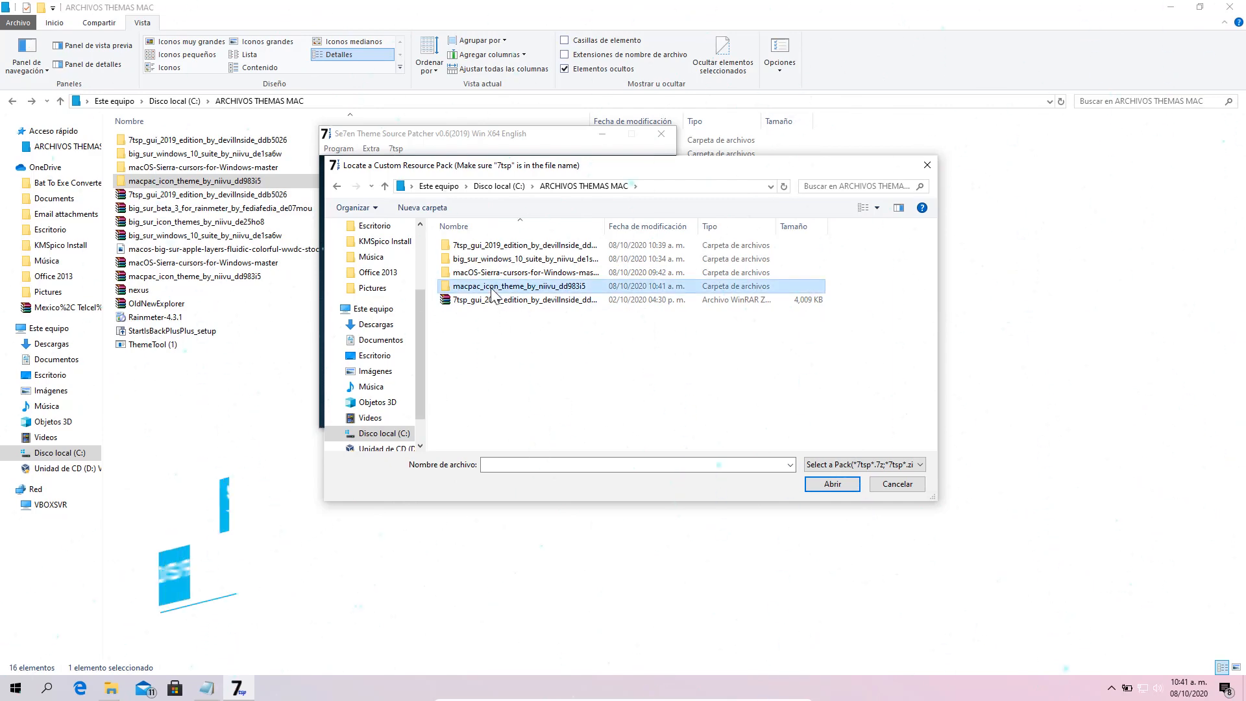
pyautogui.click(483, 262)
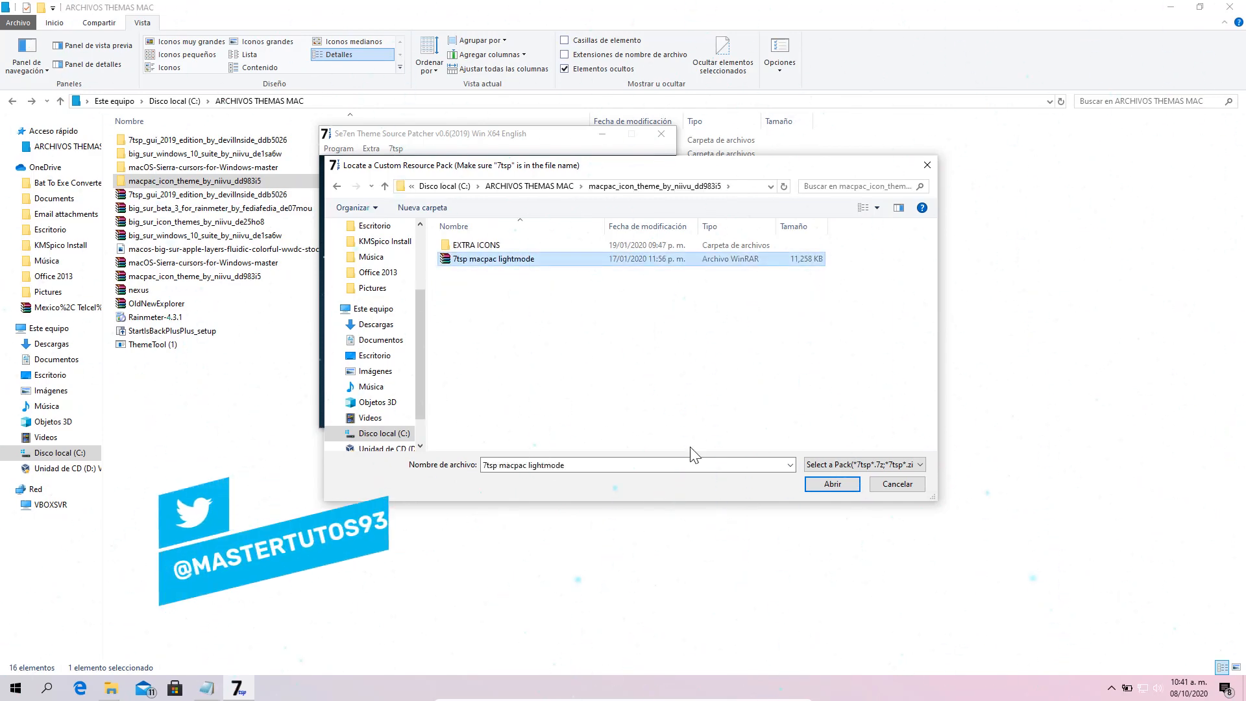
pyautogui.click(805, 480)
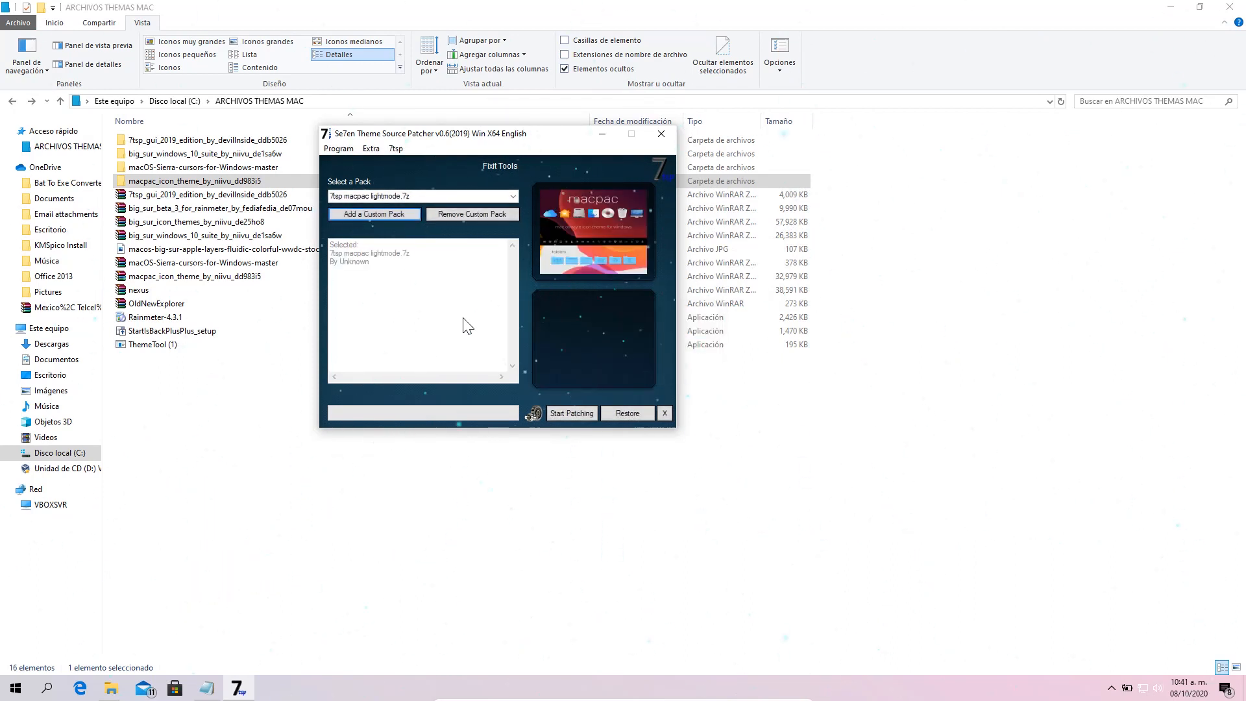
# - Patch the current system with the 7tsp macpac lightmode pack without creating a restore point, and accept the reboot
pyautogui.click(536, 415)
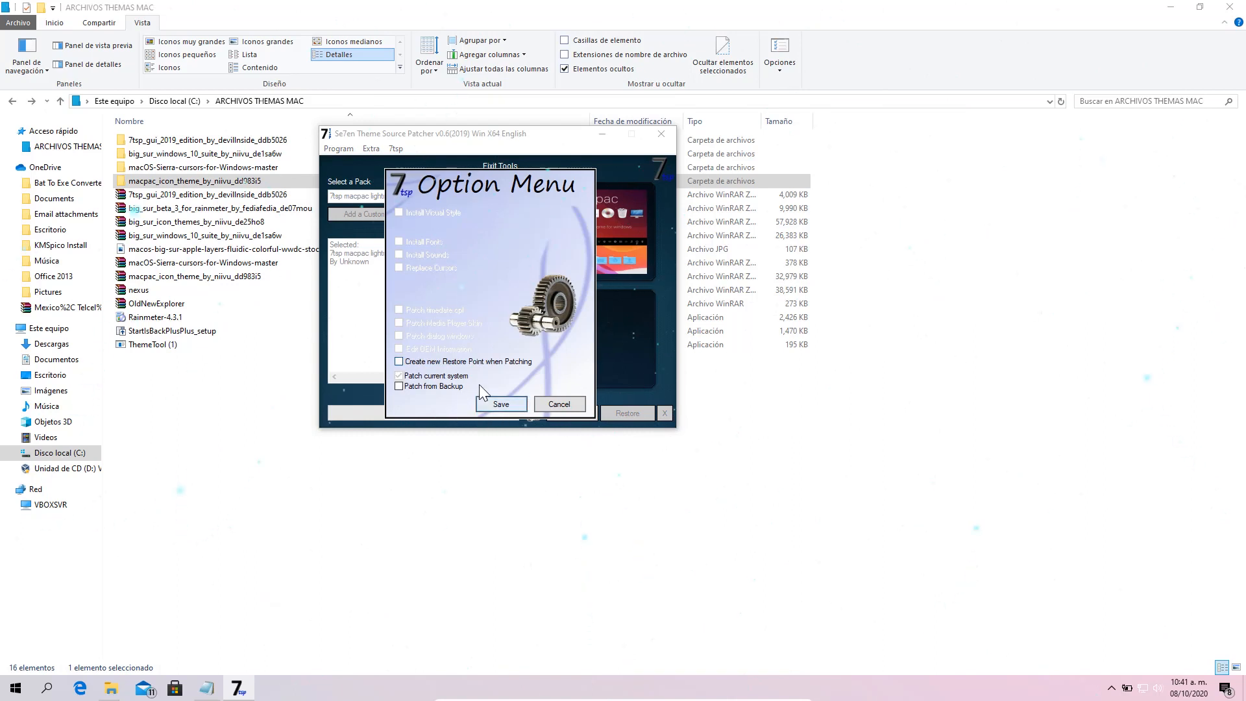
pyautogui.click(501, 403)
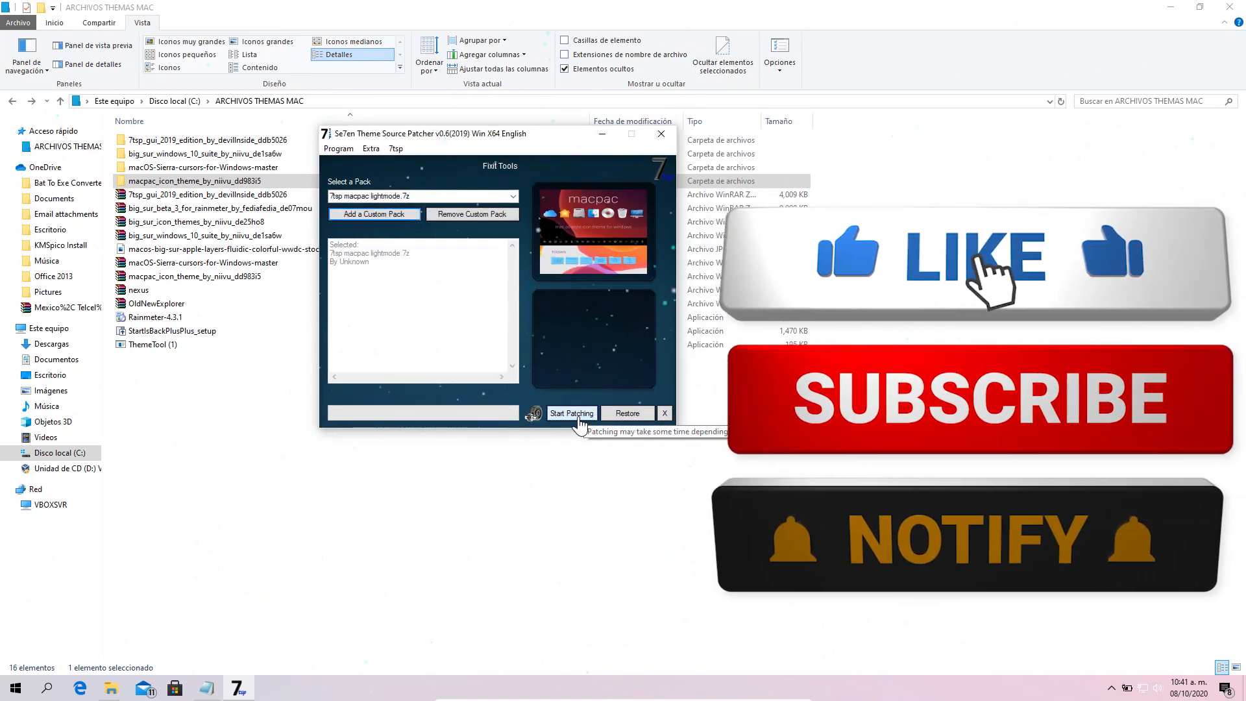
pyautogui.click(578, 416)
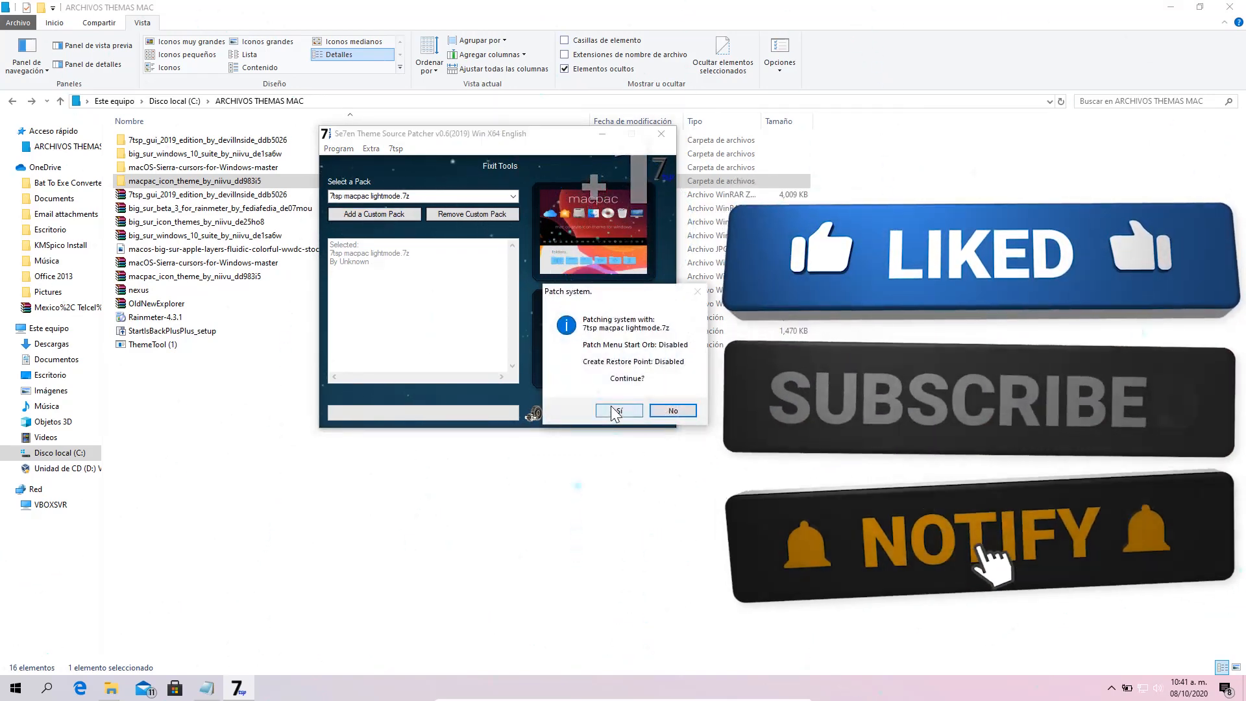
pyautogui.click(614, 410)
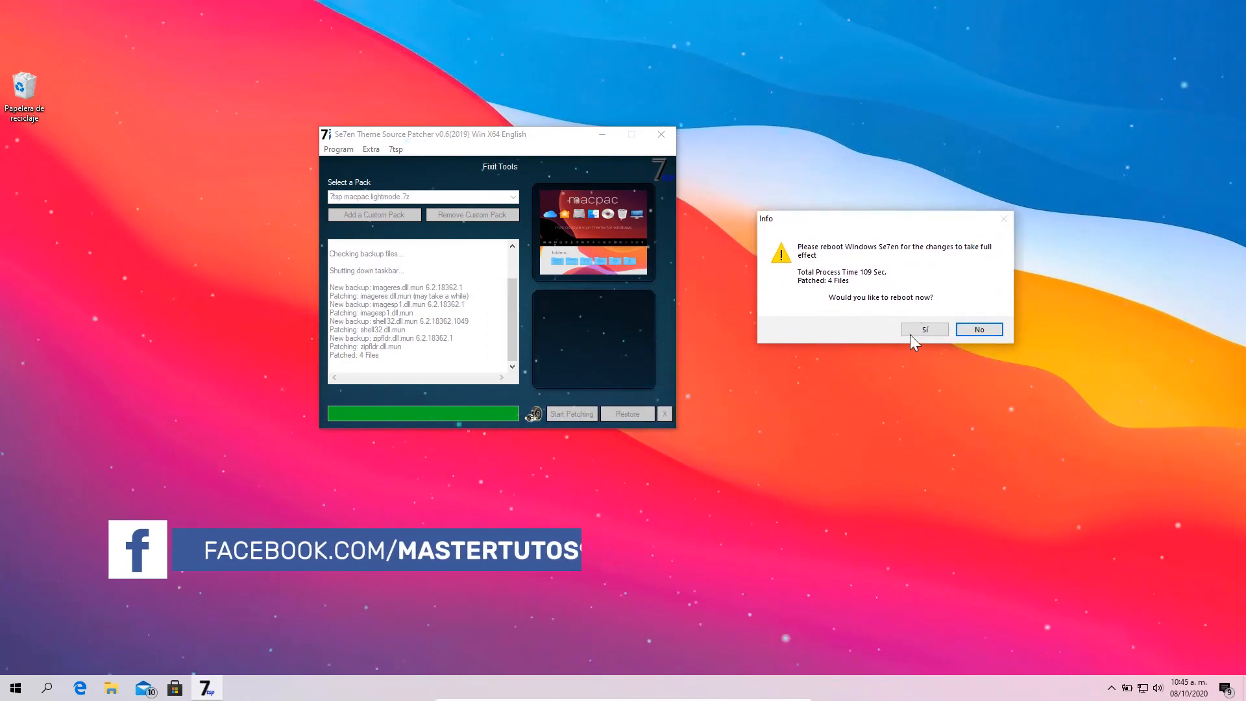
pyautogui.click(915, 332)
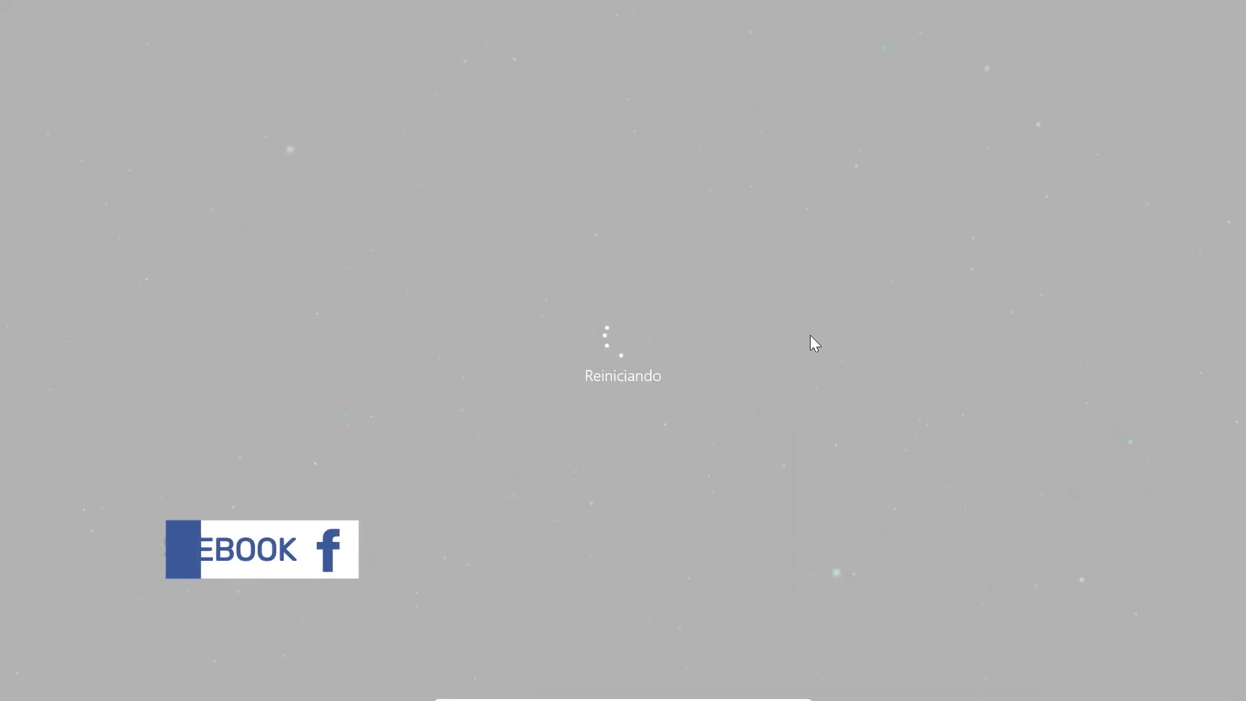
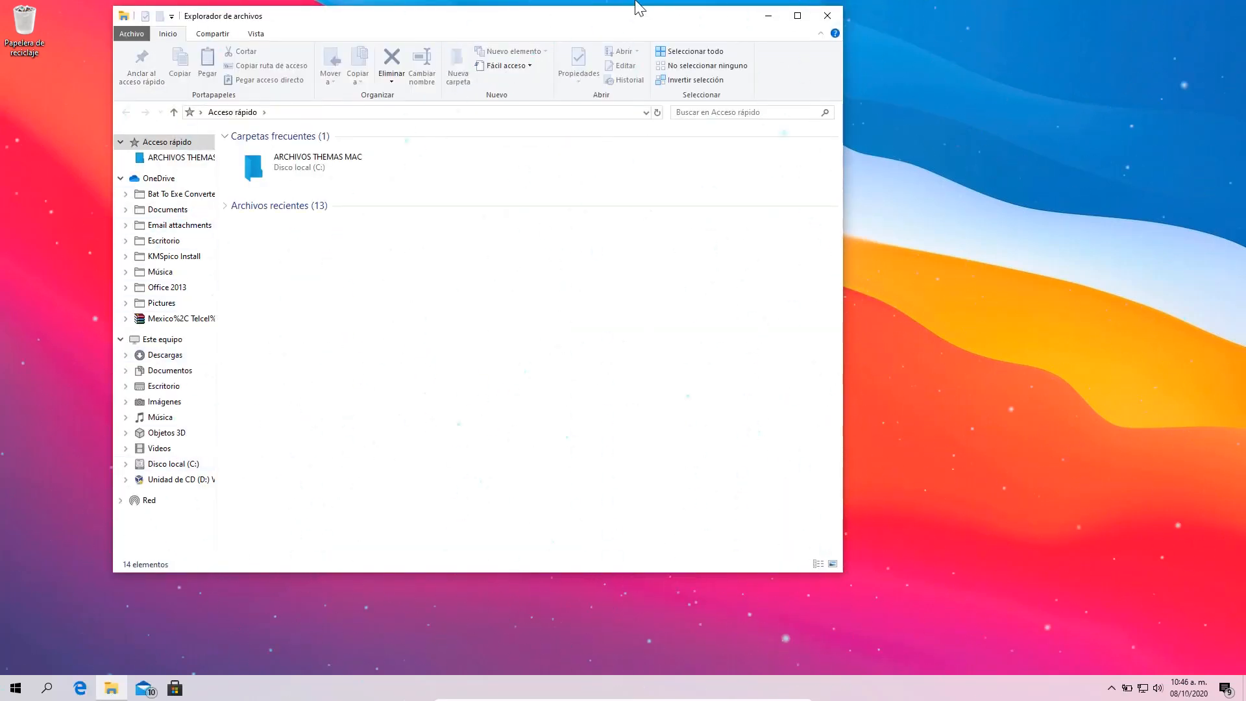
# - Run UXThemePatcher from the Descargas folder and install its UXTheme component, closing the web page it opens and completing the setup
pyautogui.click(795, 20)
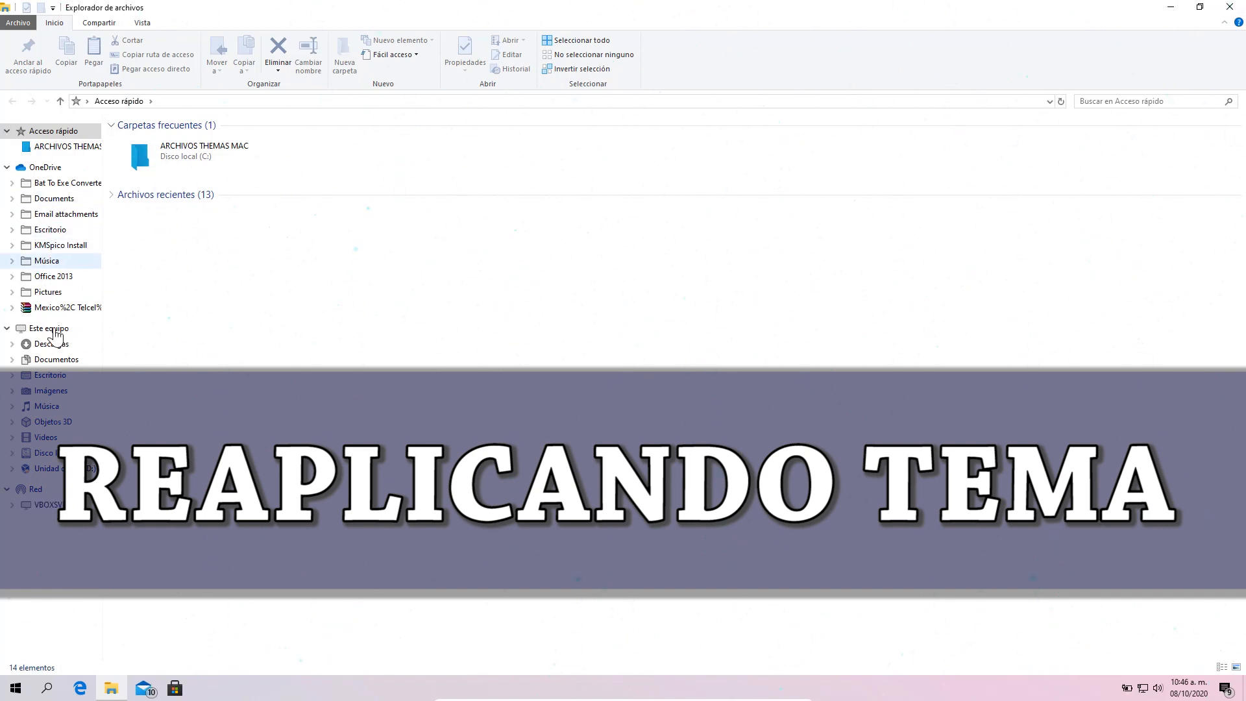
pyautogui.click(94, 327)
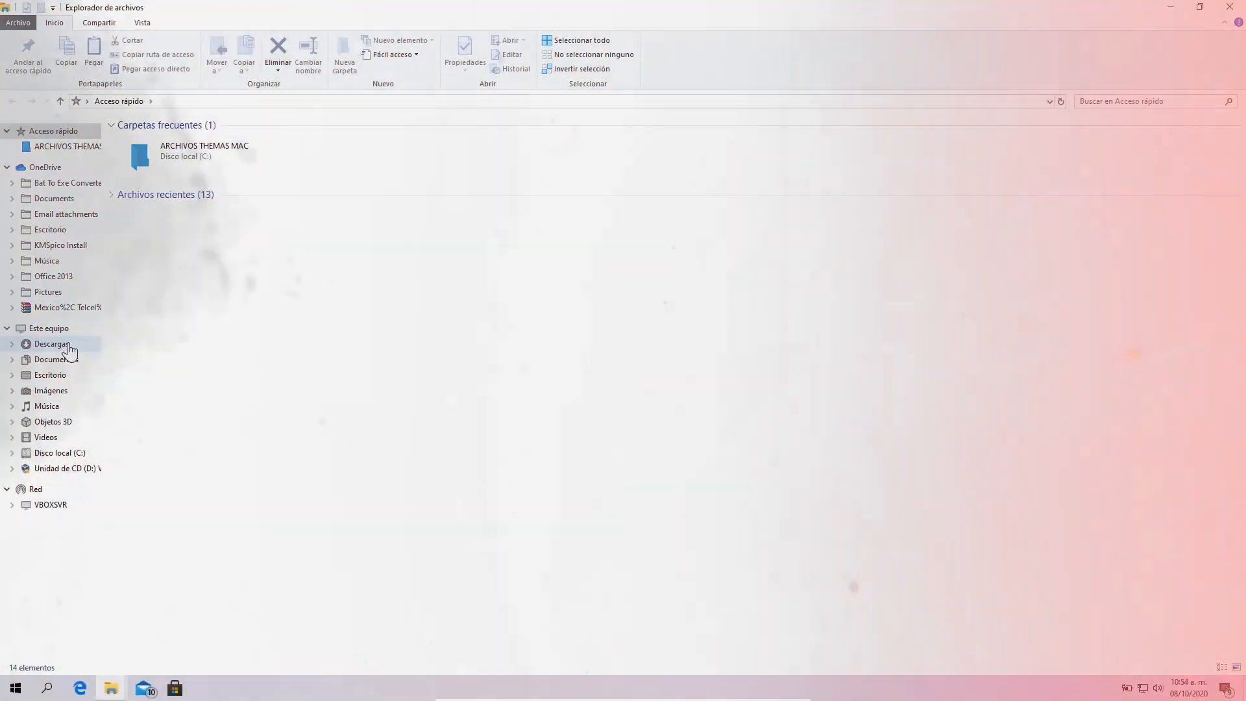
pyautogui.click(70, 345)
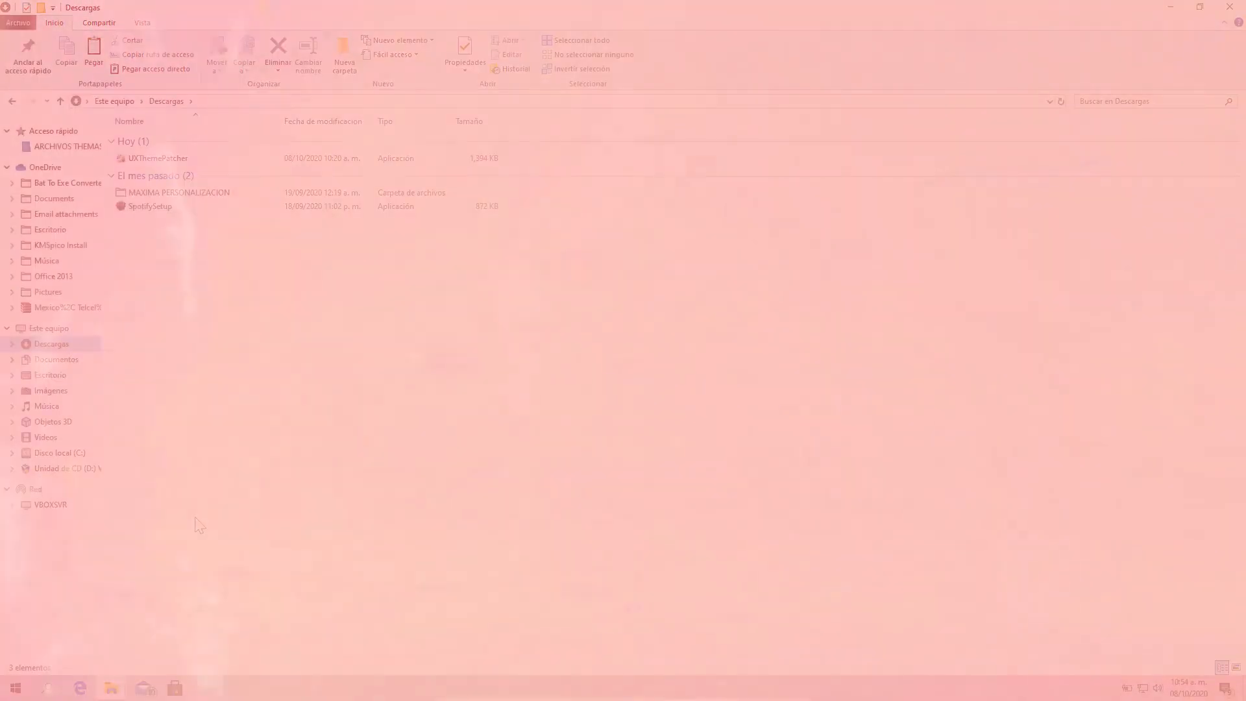
pyautogui.doubleClick(157, 158)
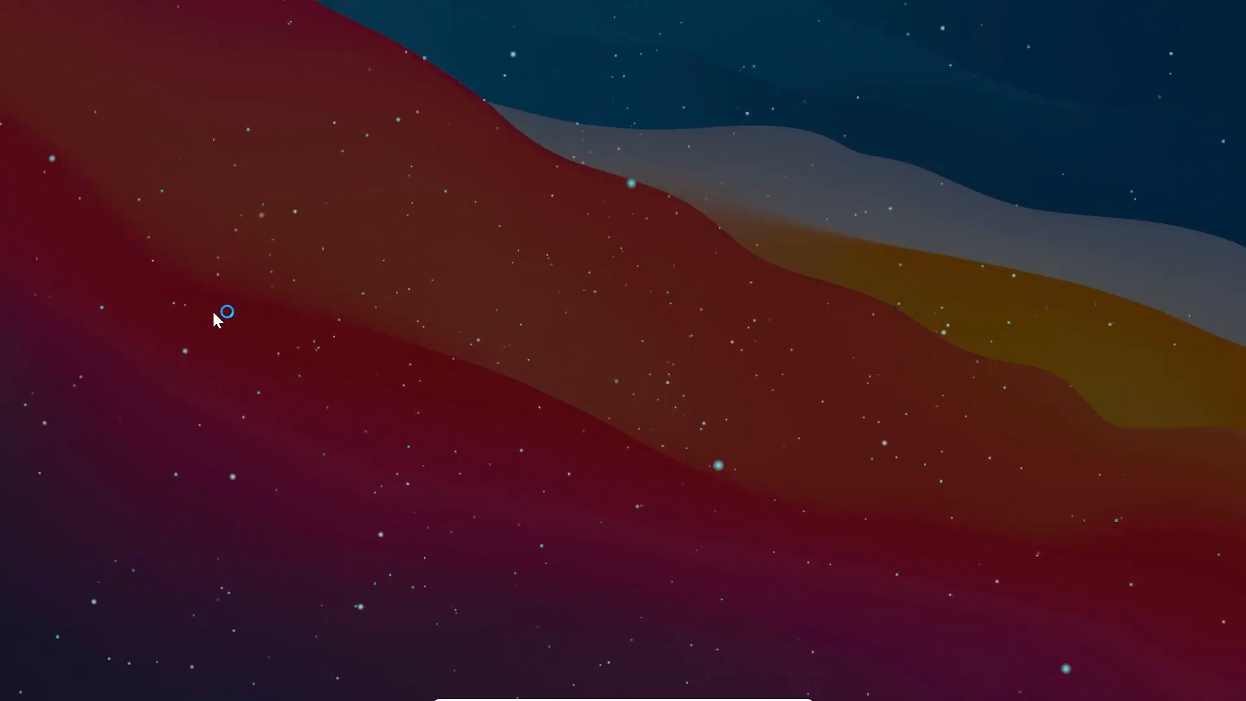
pyautogui.click(536, 439)
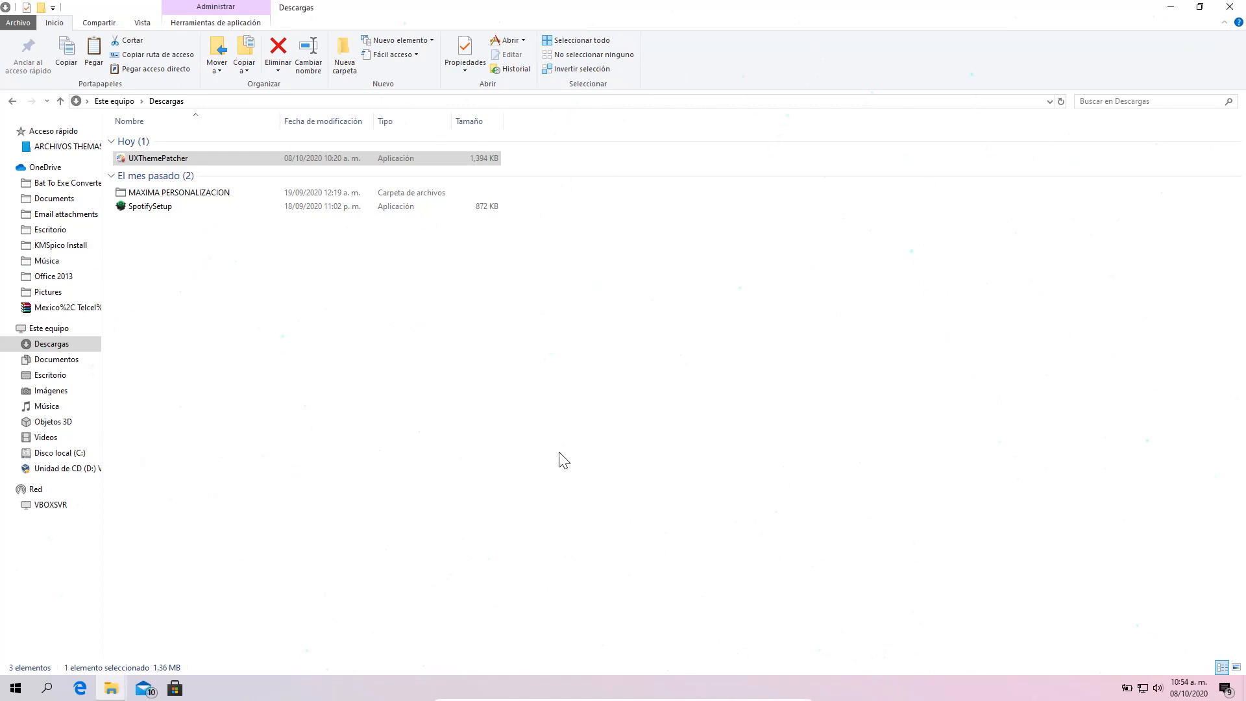
pyautogui.click(680, 449)
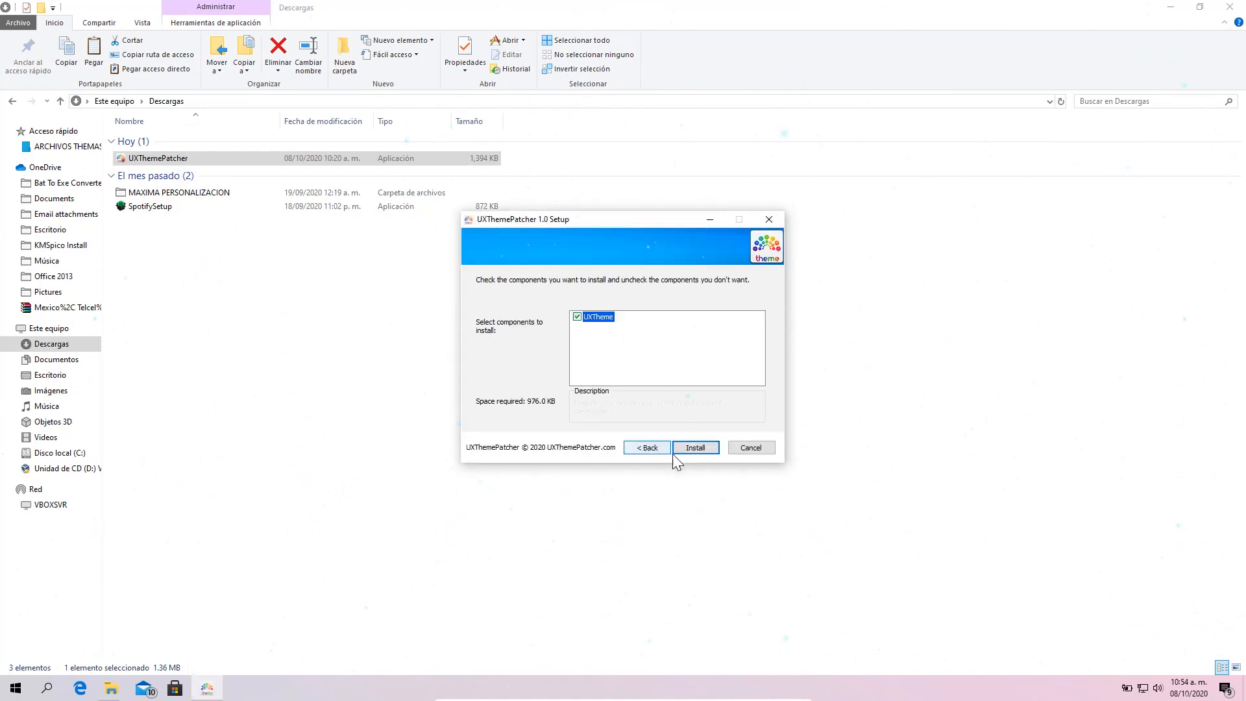
pyautogui.click(695, 450)
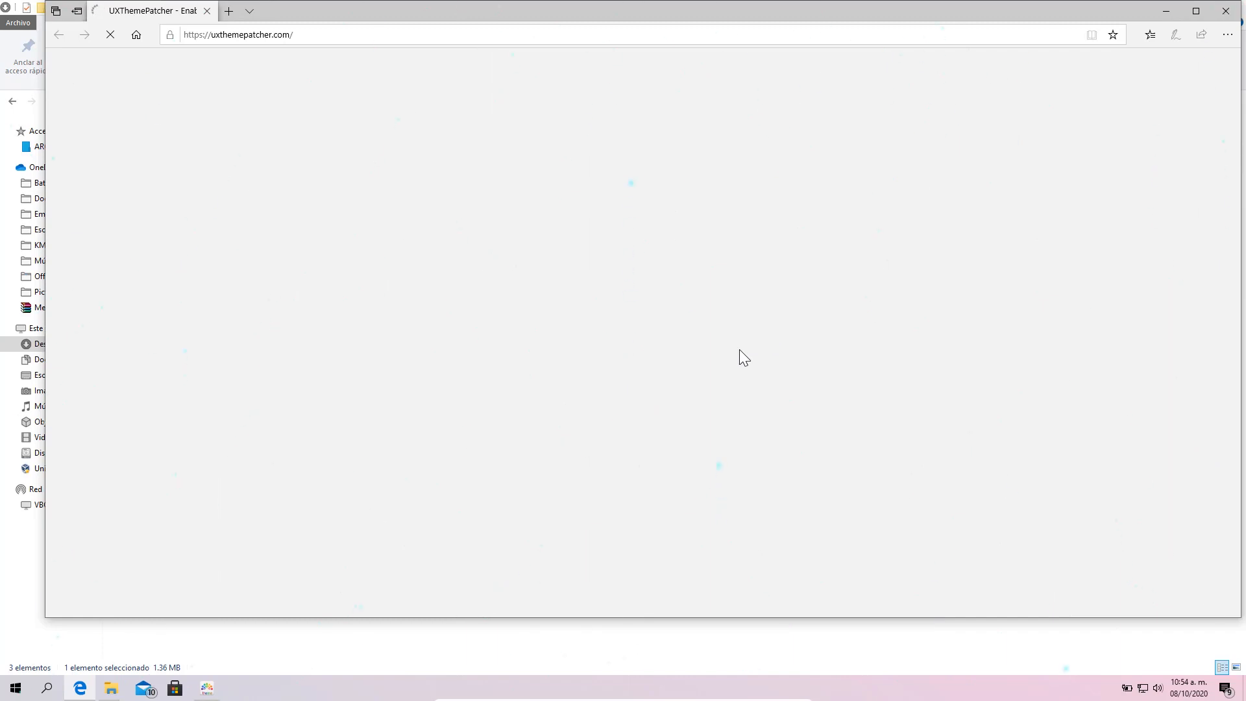
pyautogui.click(1226, 11)
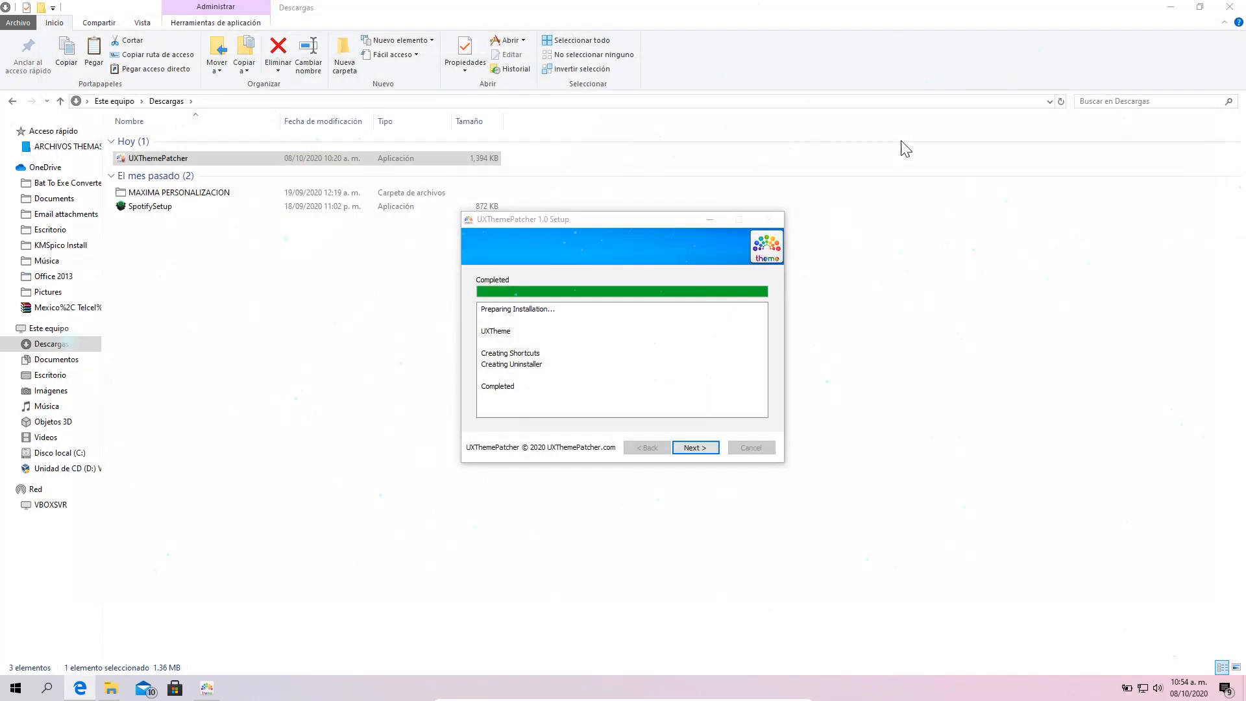
pyautogui.click(695, 447)
pyautogui.click(686, 447)
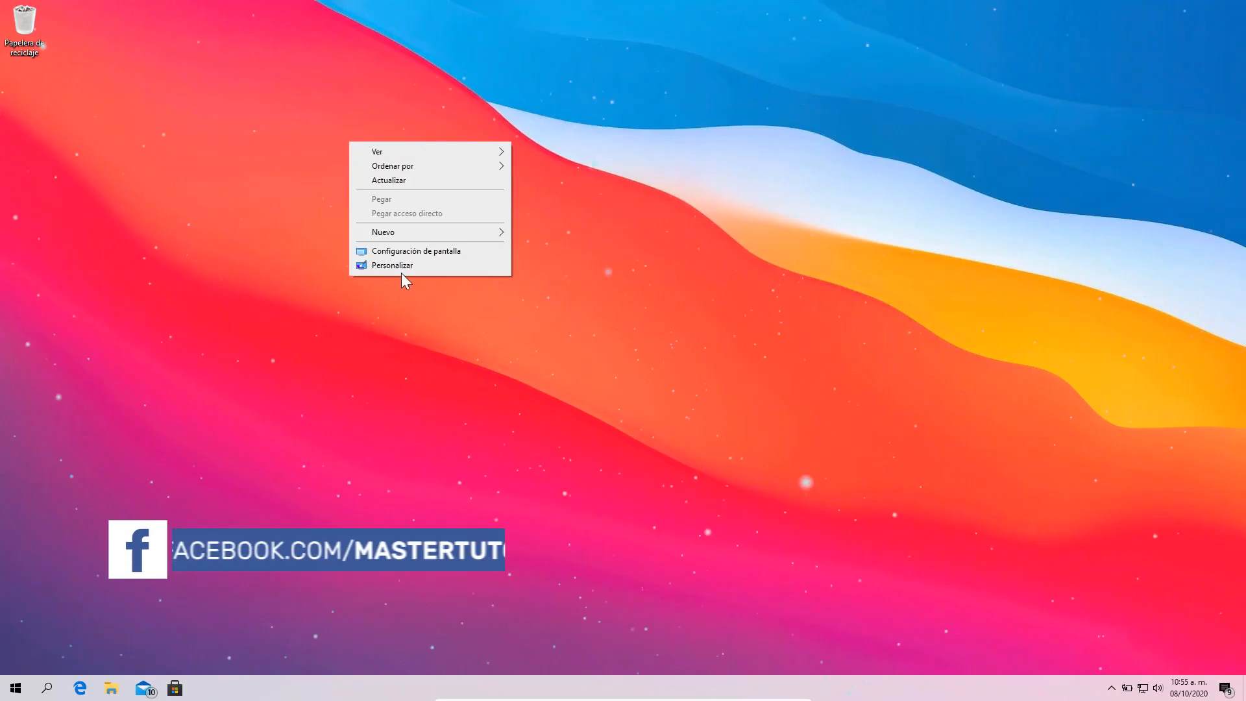
# - Apply the Big Sur Day NA theme in the Windows personalization settings
pyautogui.click(398, 266)
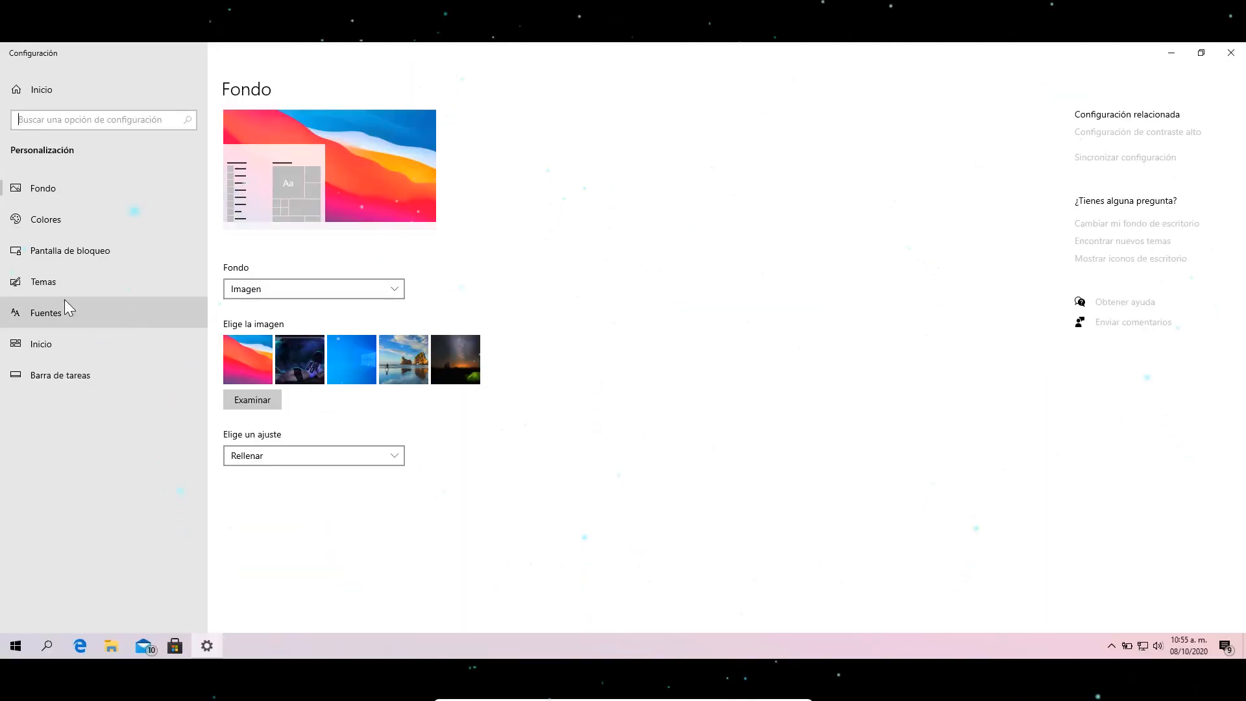
pyautogui.click(48, 287)
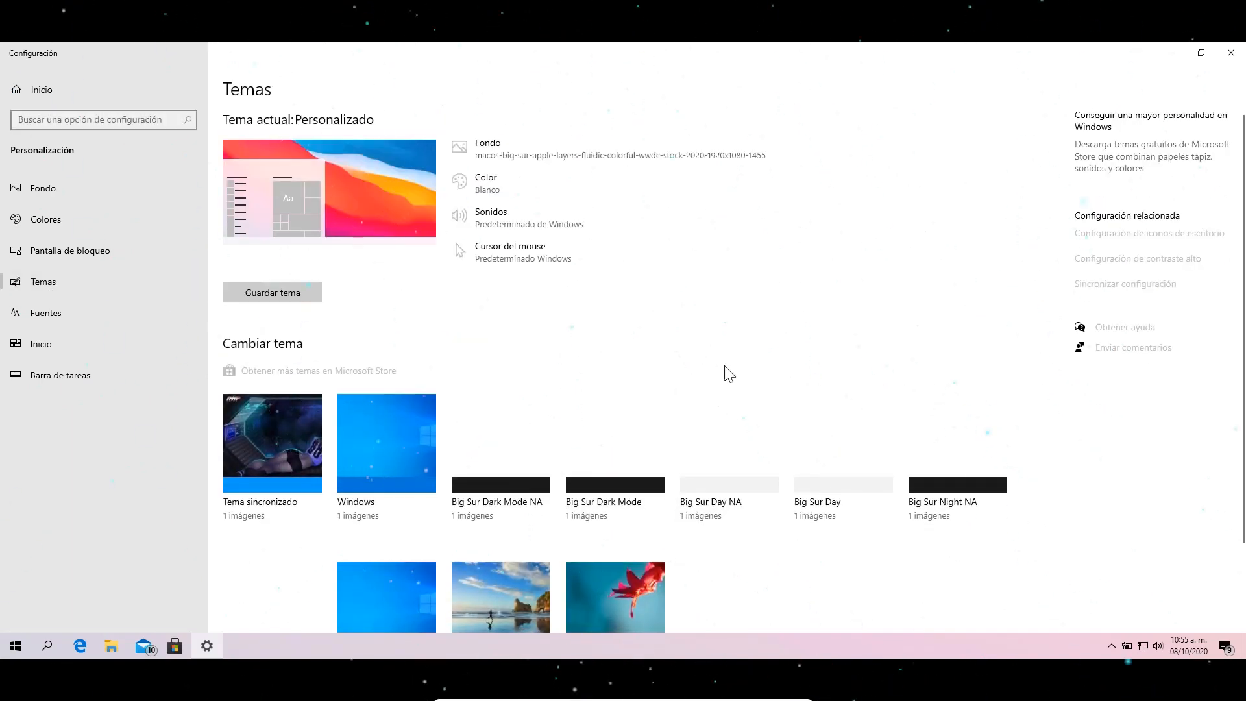
pyautogui.scroll(-2, 800, 525)
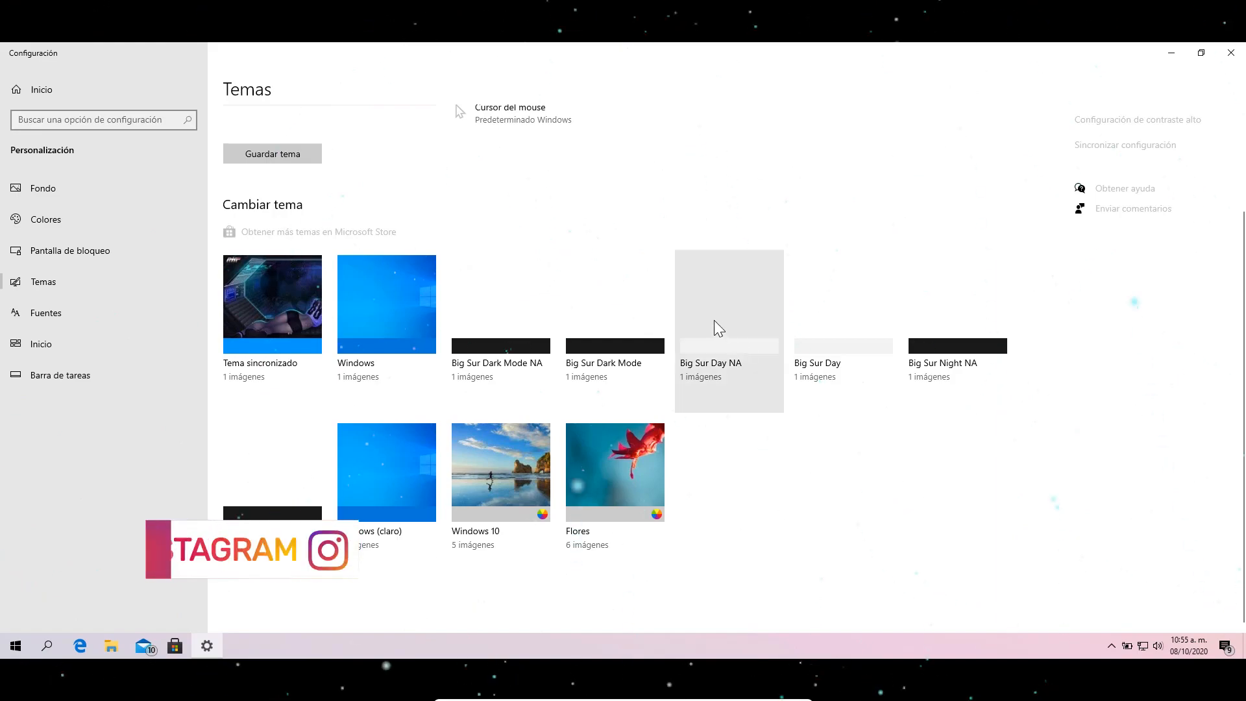
pyautogui.click(714, 348)
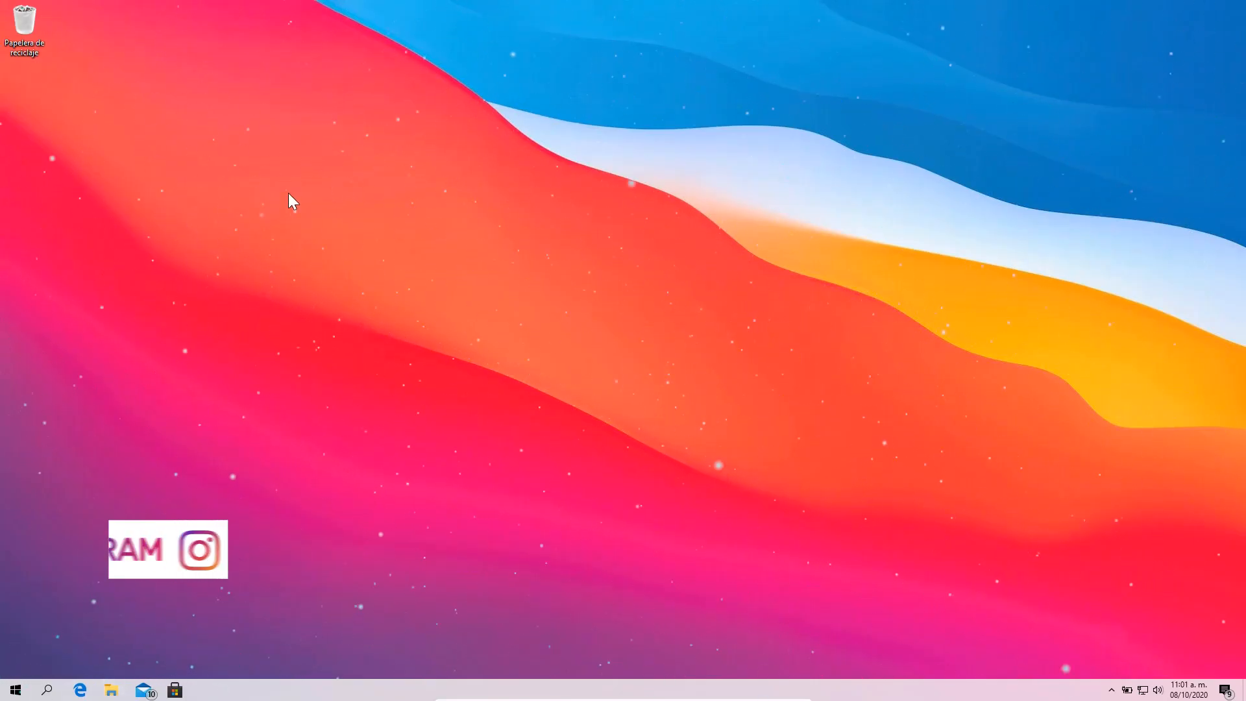
# - Examine the new window controls and icons in a maximized File Explorer across ARCHIVOS THEMAS MAC, Descargas, Este equipo and Disco local (C:)
pyautogui.click(112, 691)
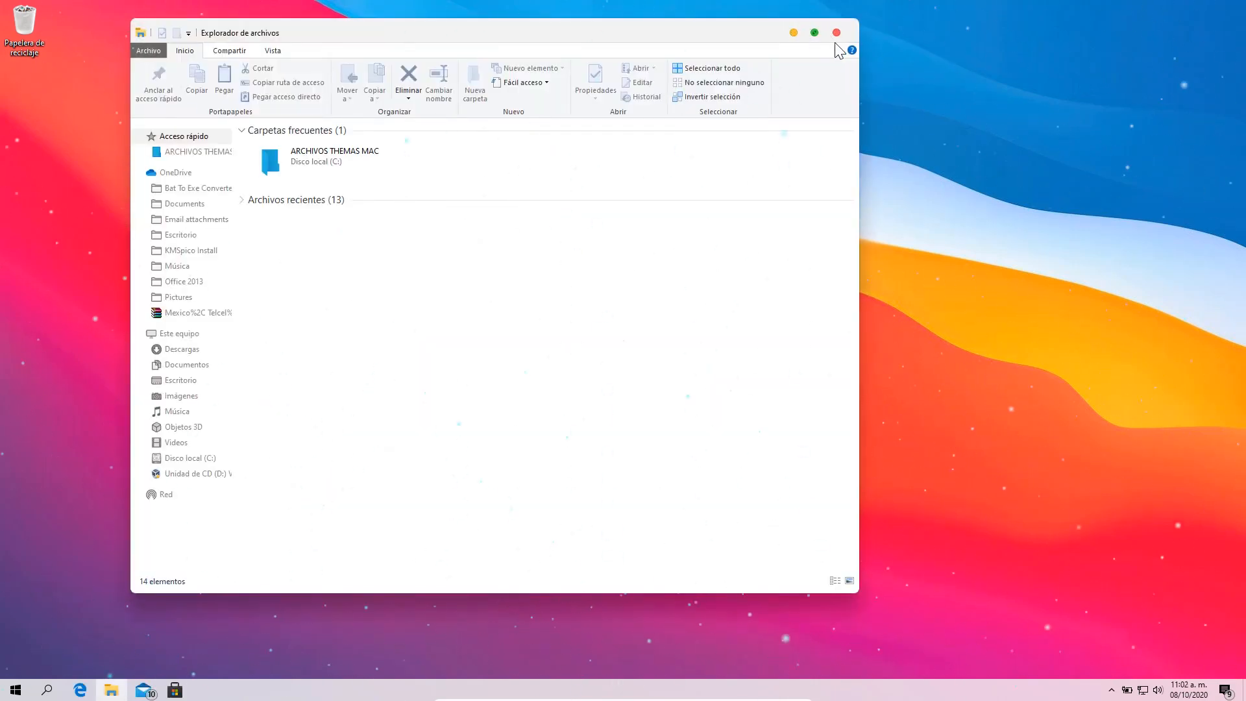
pyautogui.click(817, 34)
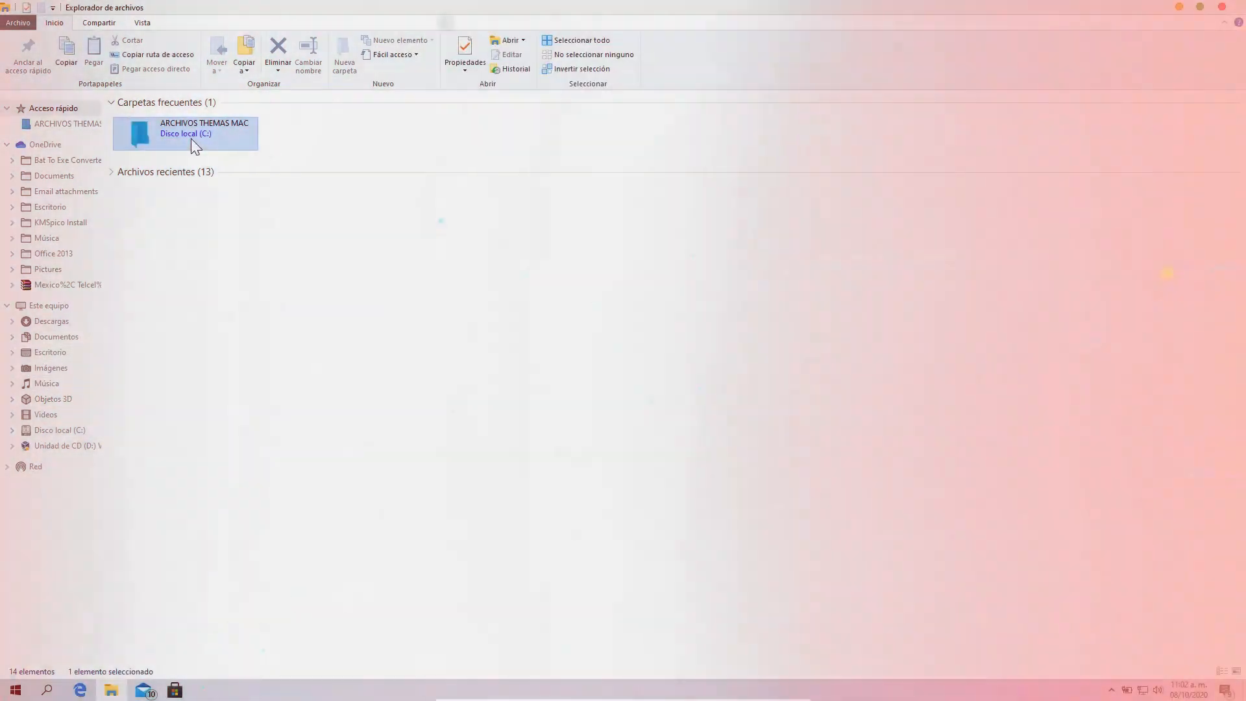
pyautogui.doubleClick(191, 139)
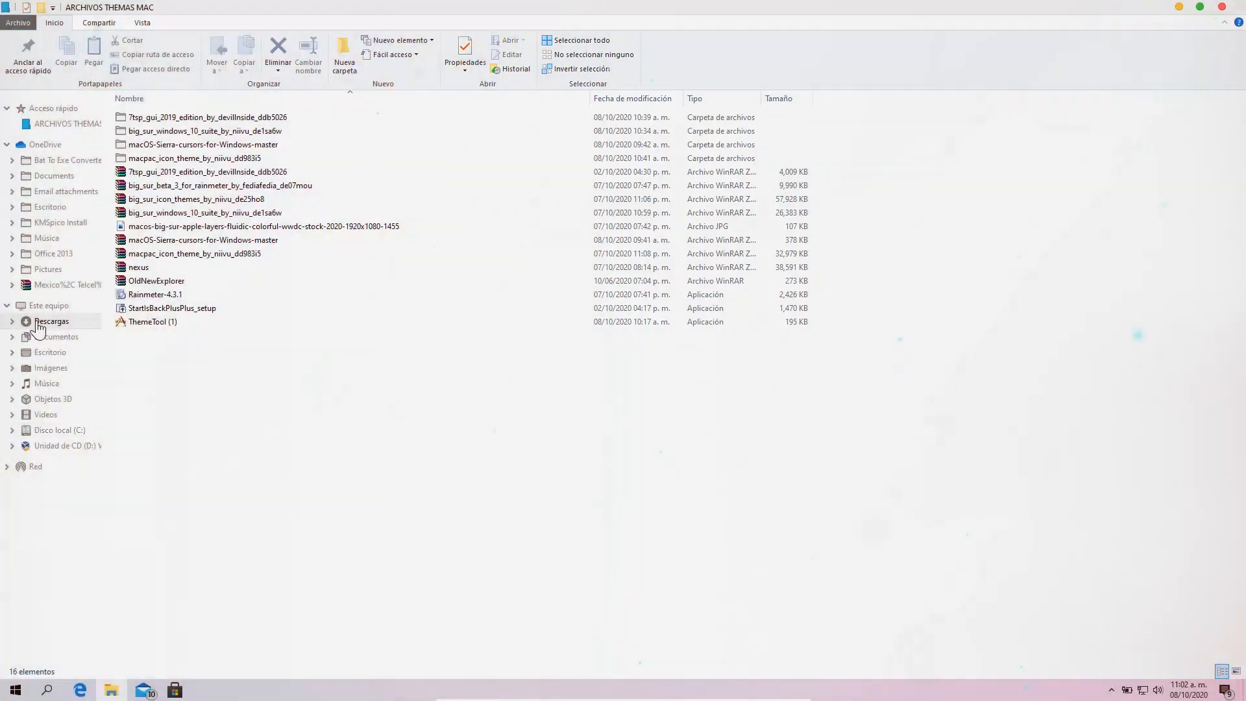
pyautogui.click(38, 322)
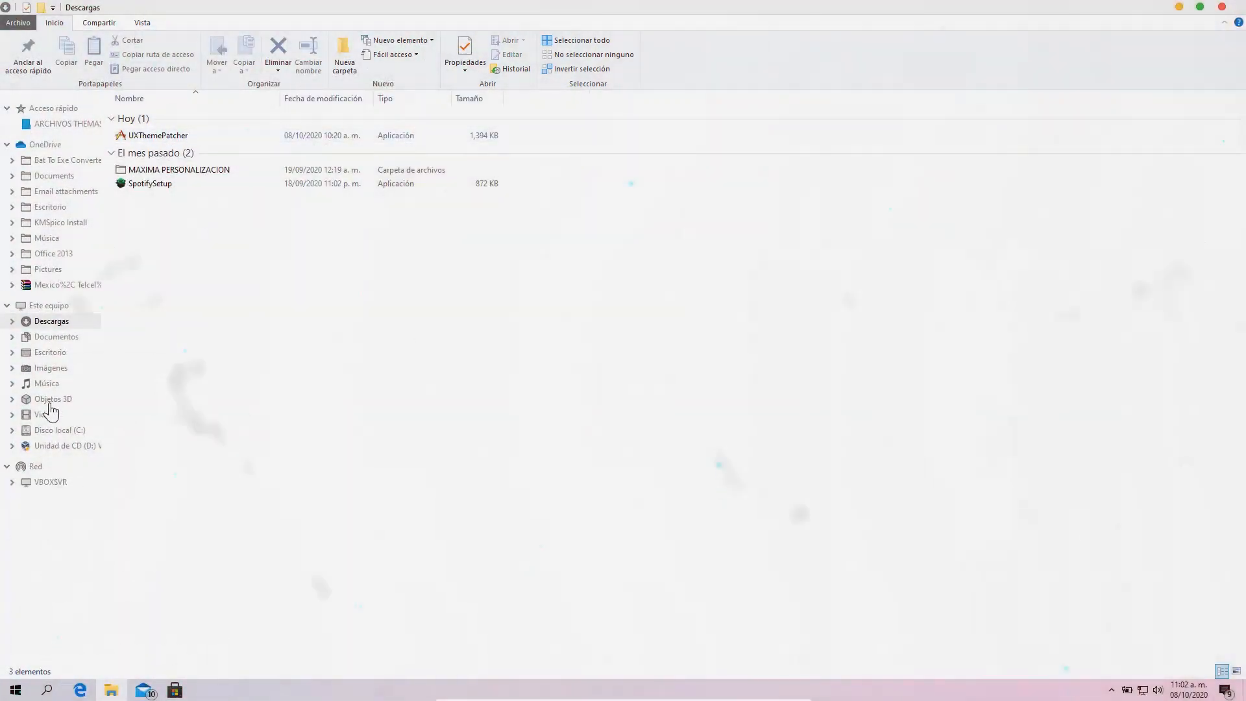
pyautogui.click(49, 306)
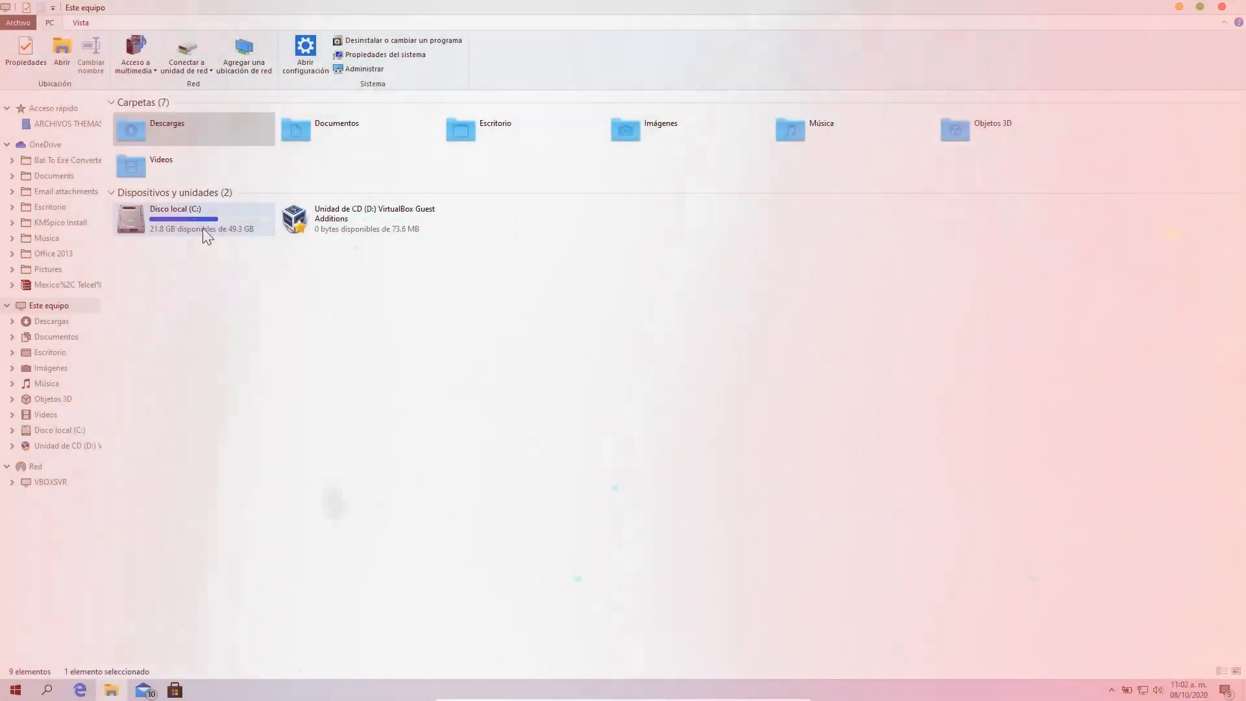
pyautogui.doubleClick(202, 227)
pyautogui.click(182, 149)
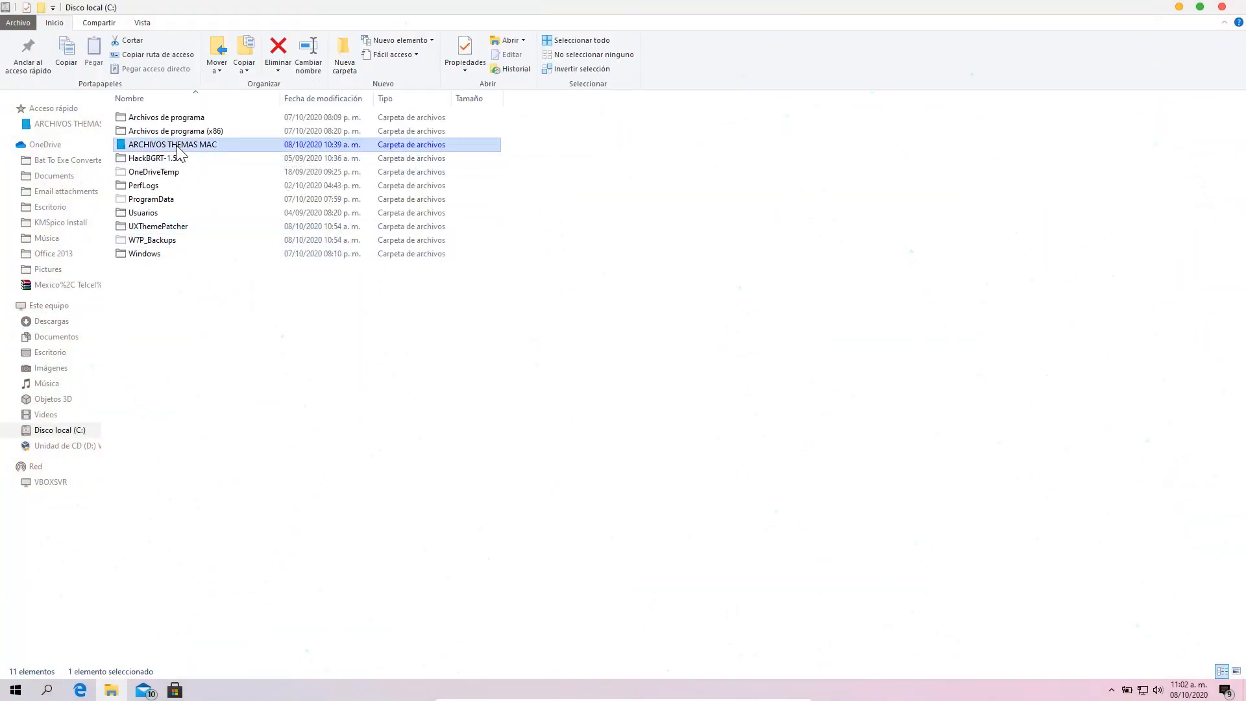
# - Install Rainmeter-4.3.1 from the ARCHIVOS THEMAS MAC folder as a standard 64-bit installation in Spanish and launch it on finishing
pyautogui.doubleClick(178, 148)
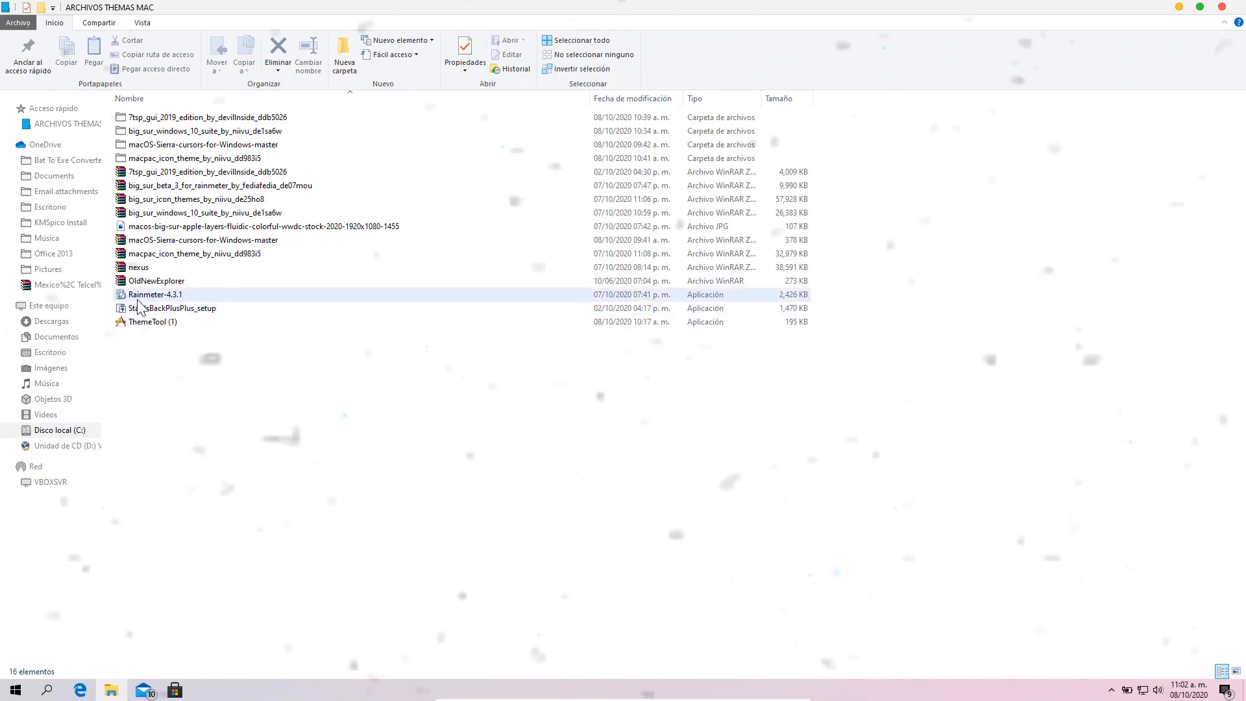
pyautogui.doubleClick(153, 295)
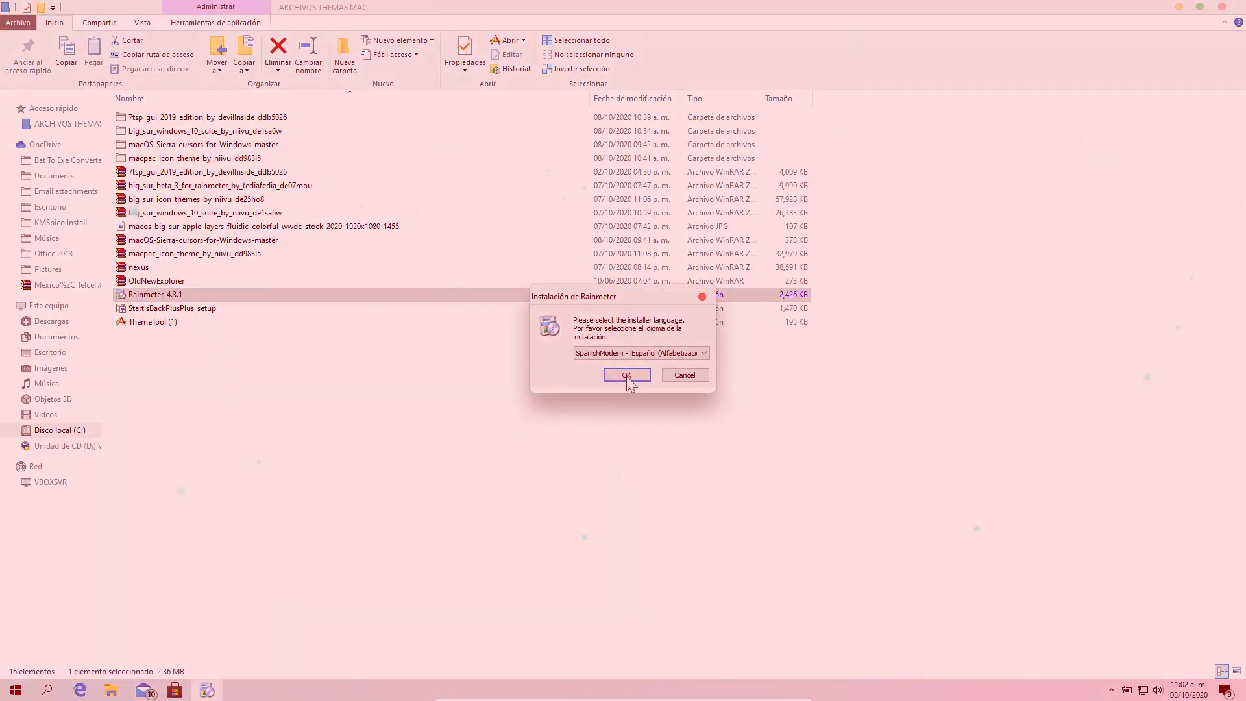
pyautogui.click(617, 374)
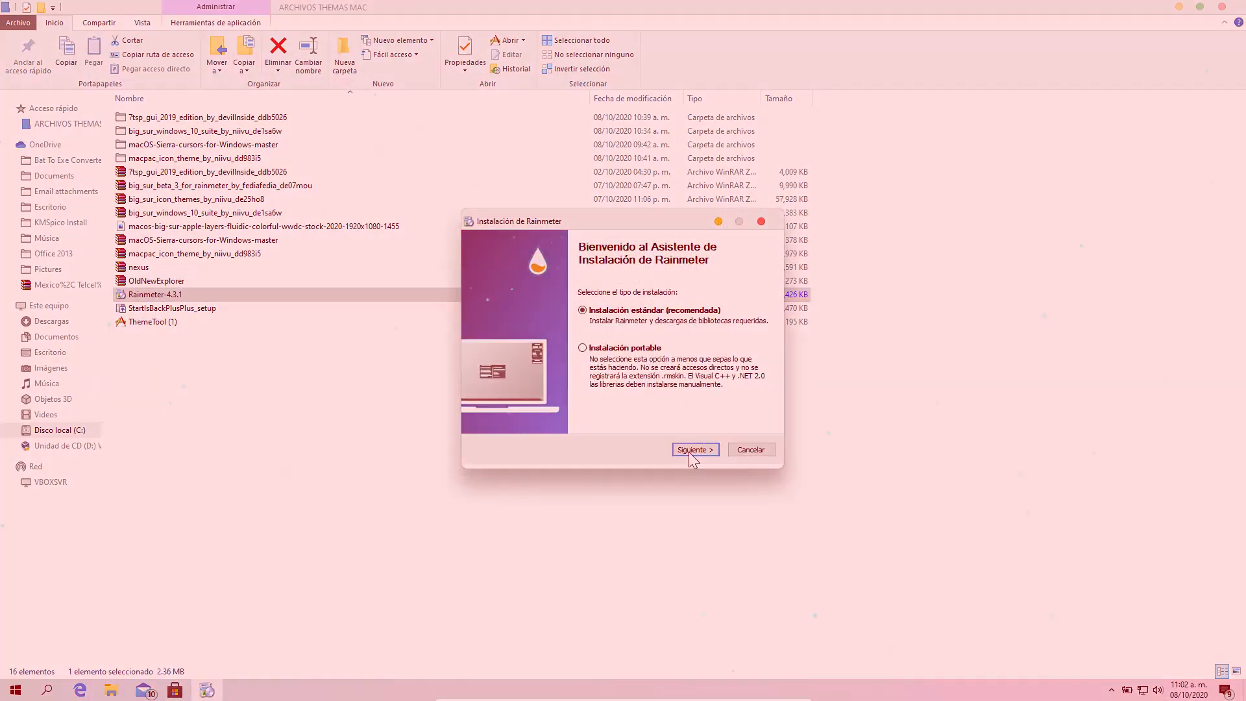
pyautogui.click(689, 451)
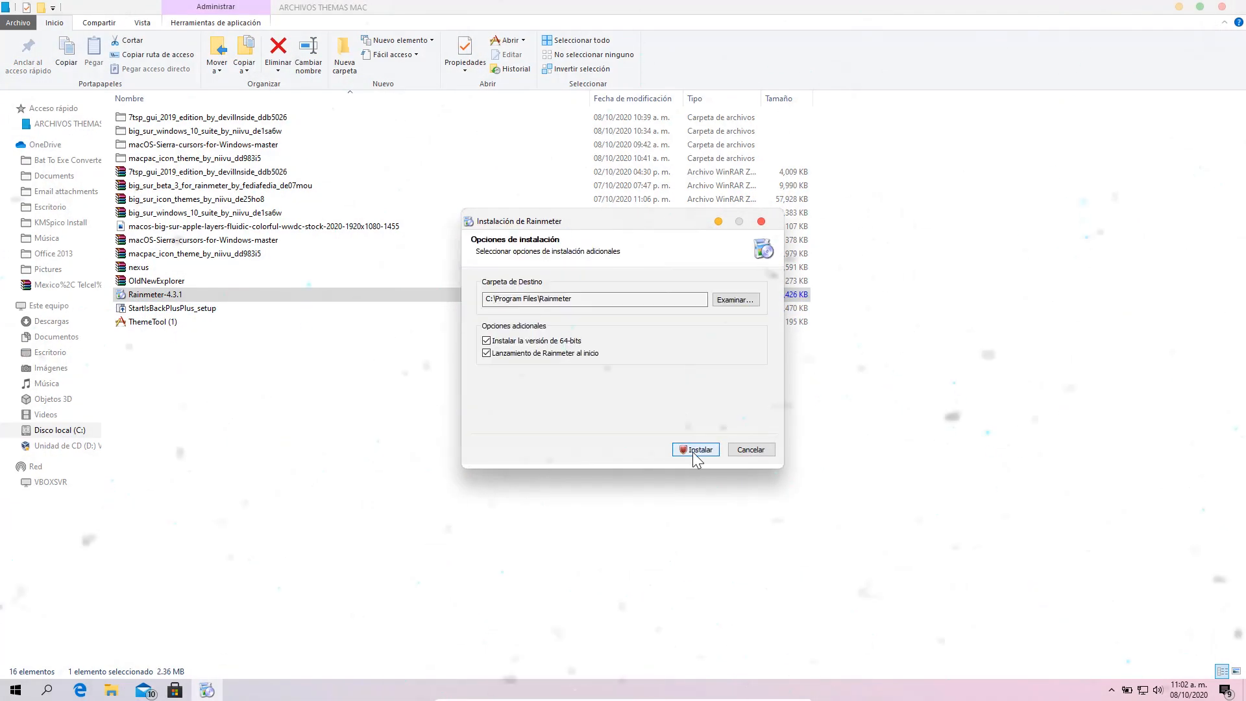
pyautogui.click(692, 451)
pyautogui.click(549, 432)
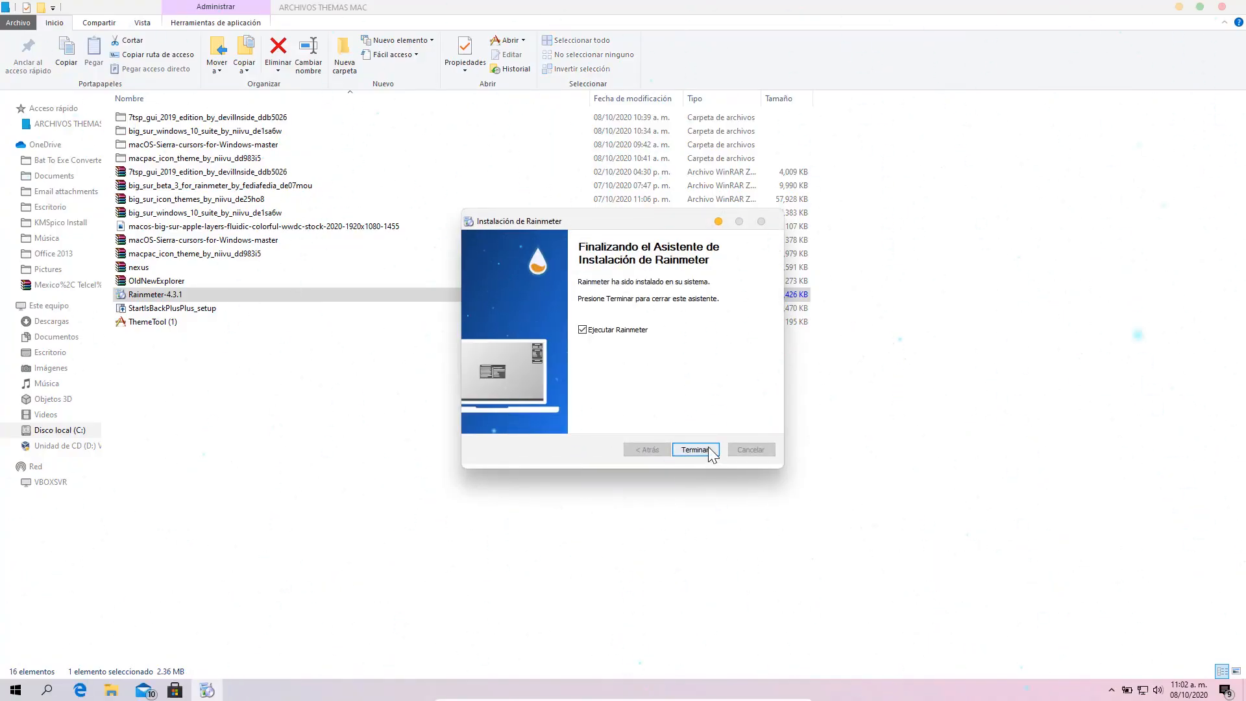
pyautogui.click(694, 449)
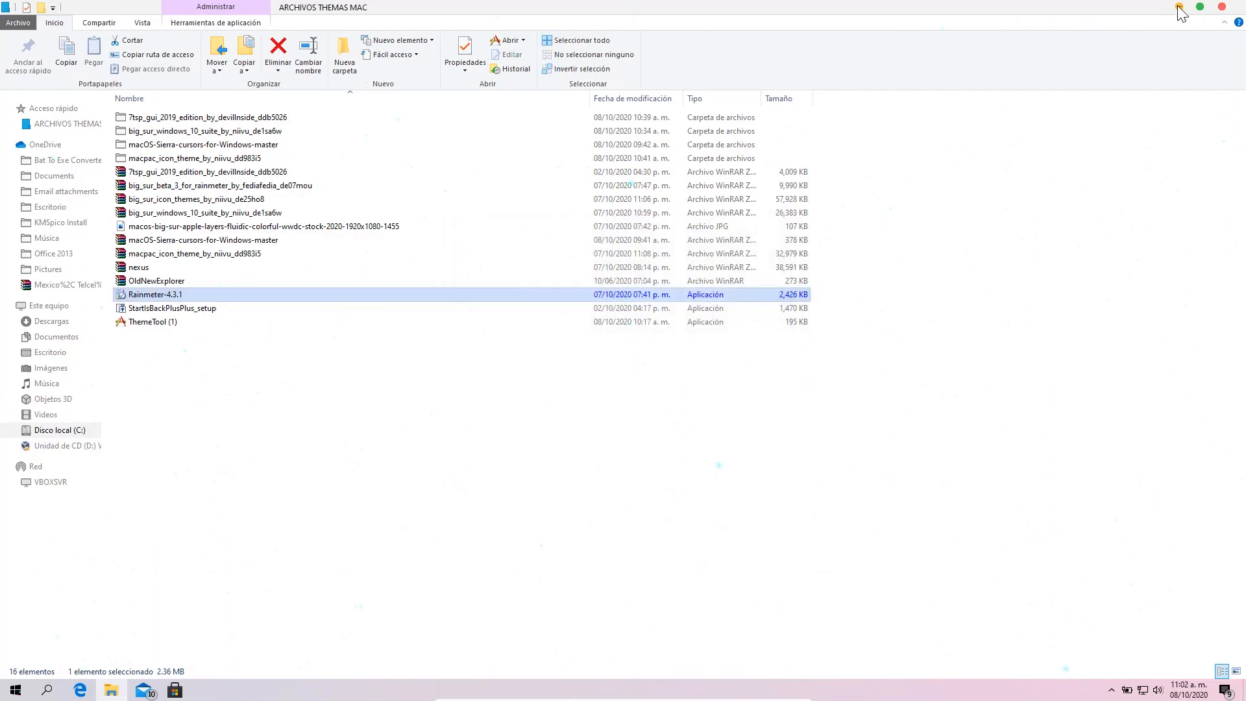
# - Unload the default illustro Welcome, System, clock and Disk skins from the desktop
pyautogui.click(1179, 8)
pyautogui.rightClick(665, 263)
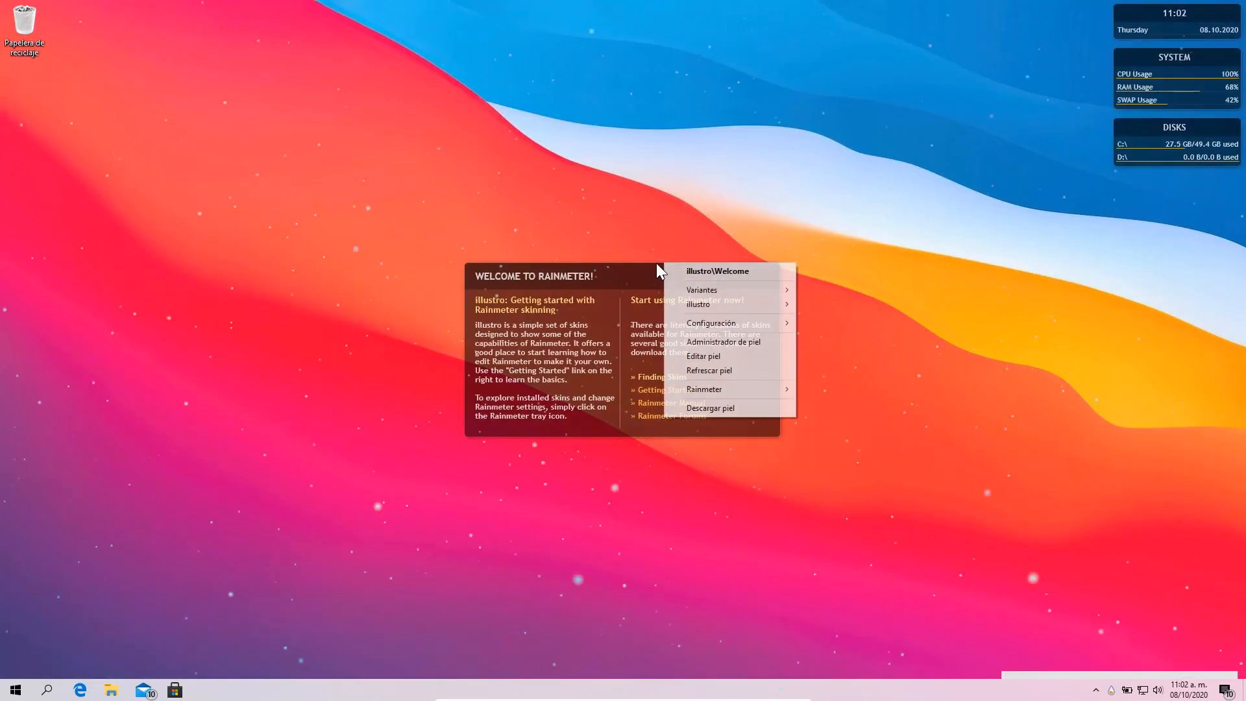
pyautogui.rightClick(605, 286)
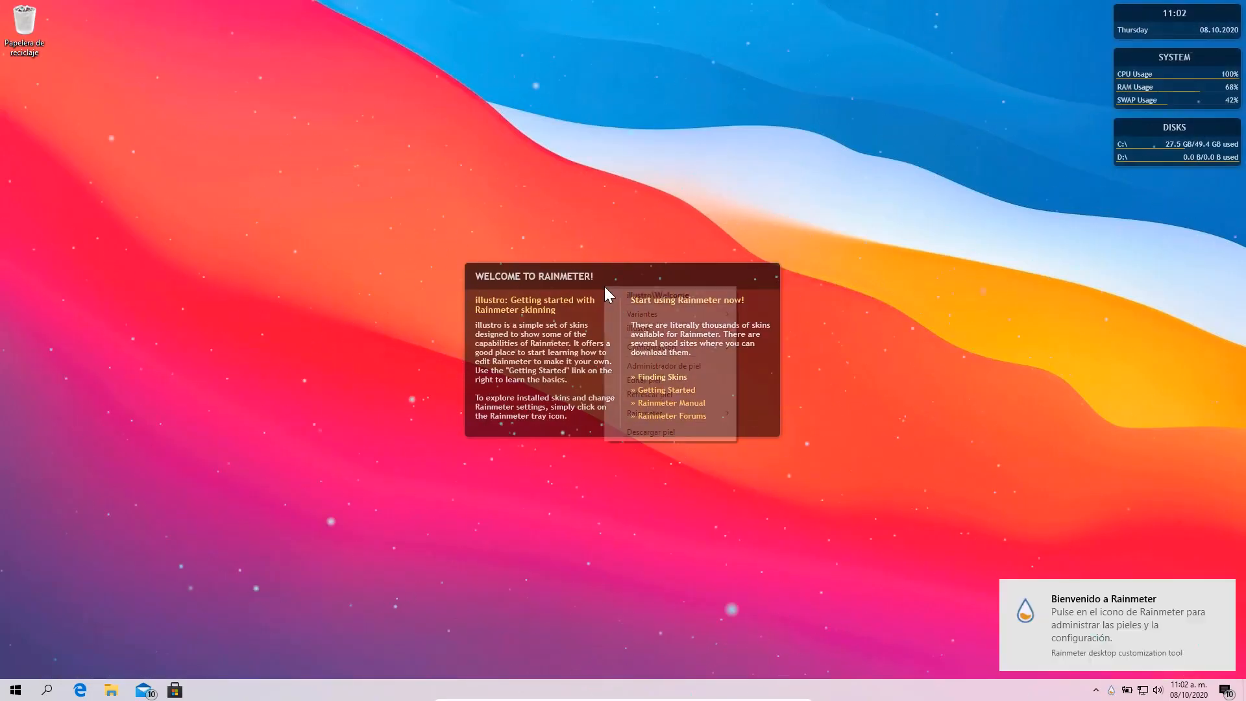
pyautogui.click(661, 431)
pyautogui.rightClick(1126, 56)
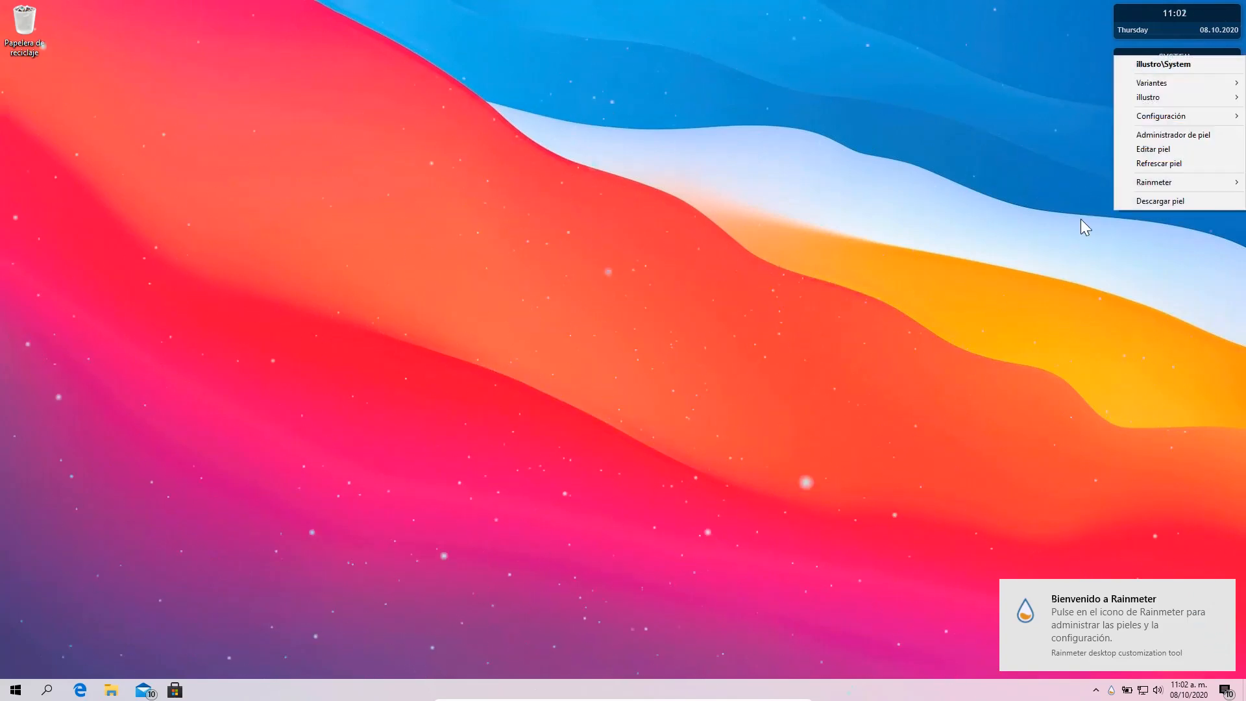
pyautogui.click(1147, 205)
pyautogui.rightClick(1142, 27)
pyautogui.click(1165, 171)
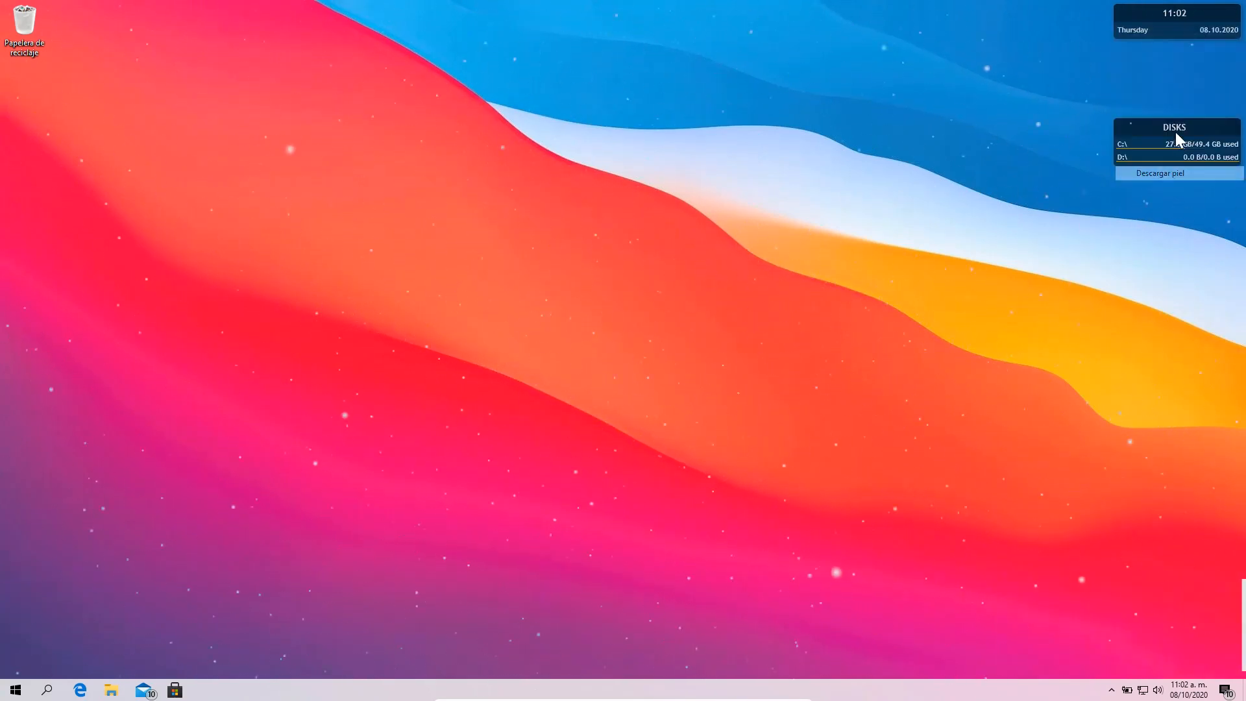
pyautogui.rightClick(1173, 115)
pyautogui.click(997, 186)
pyautogui.rightClick(1119, 158)
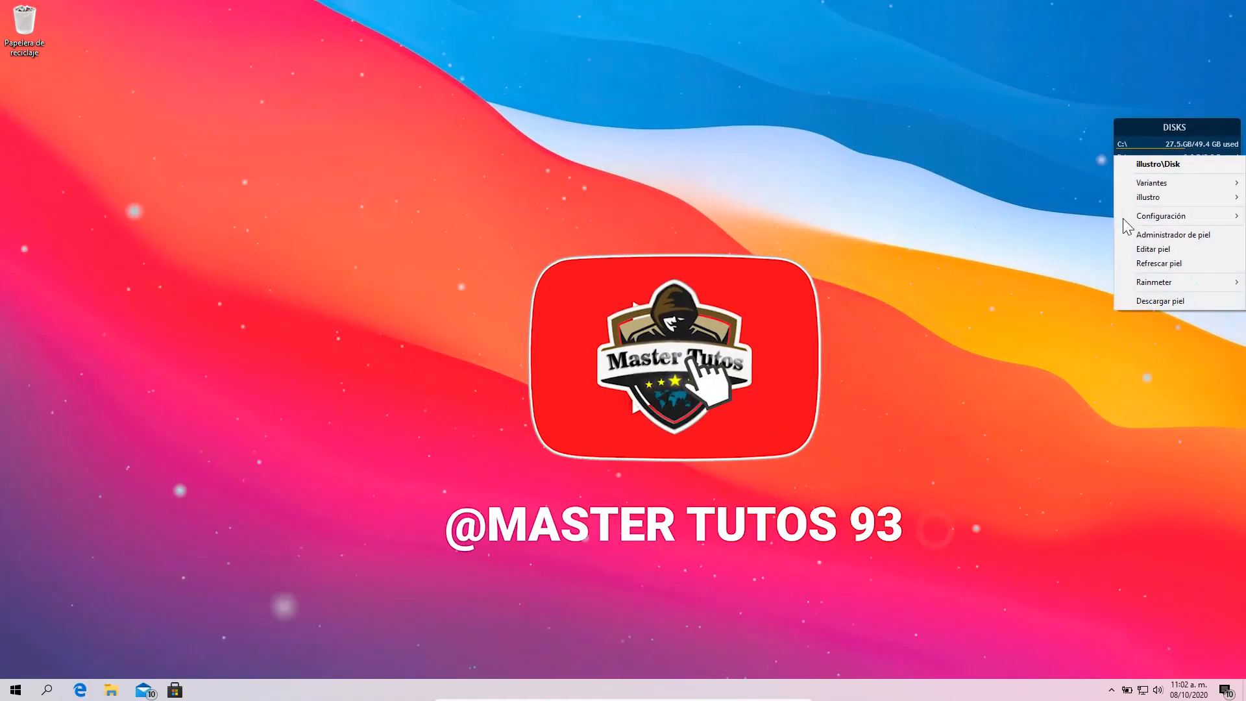
pyautogui.click(1155, 300)
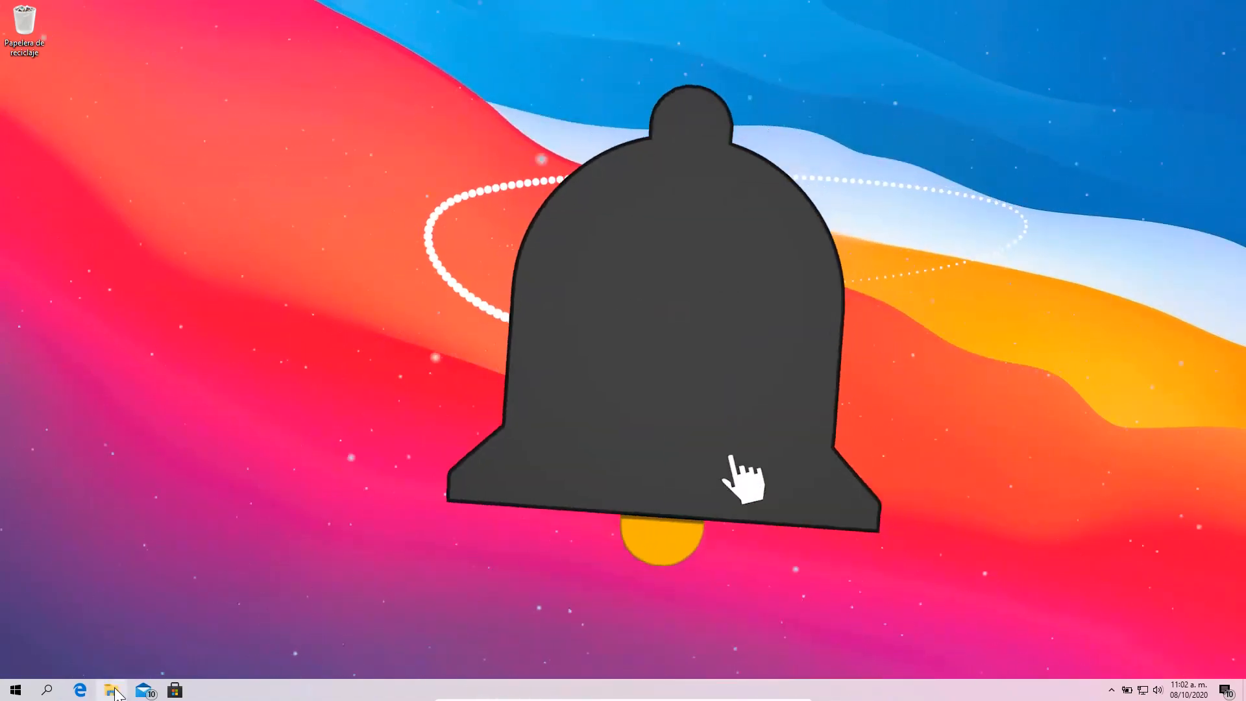
# - Extract the big_sur_beta_3_for_rainmeter_by_fediafedia_de07mou archive in ARCHIVOS THEMAS MAC into its own folder
pyautogui.click(111, 690)
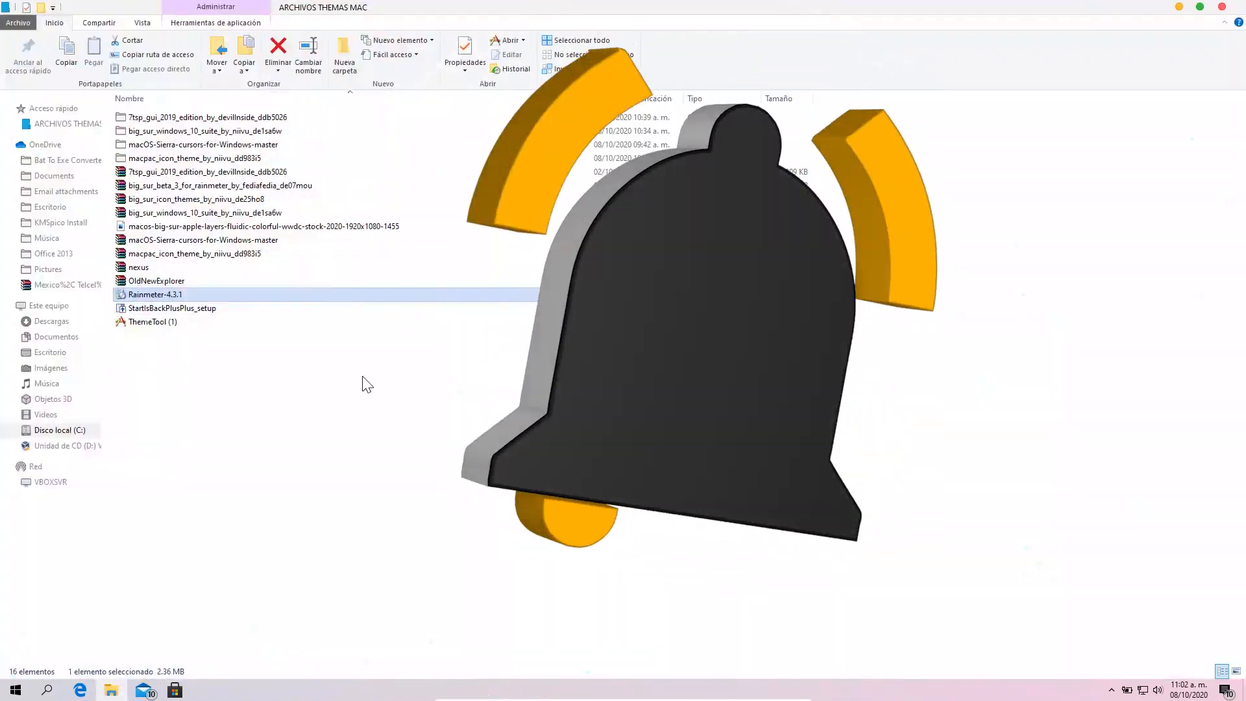
pyautogui.click(361, 385)
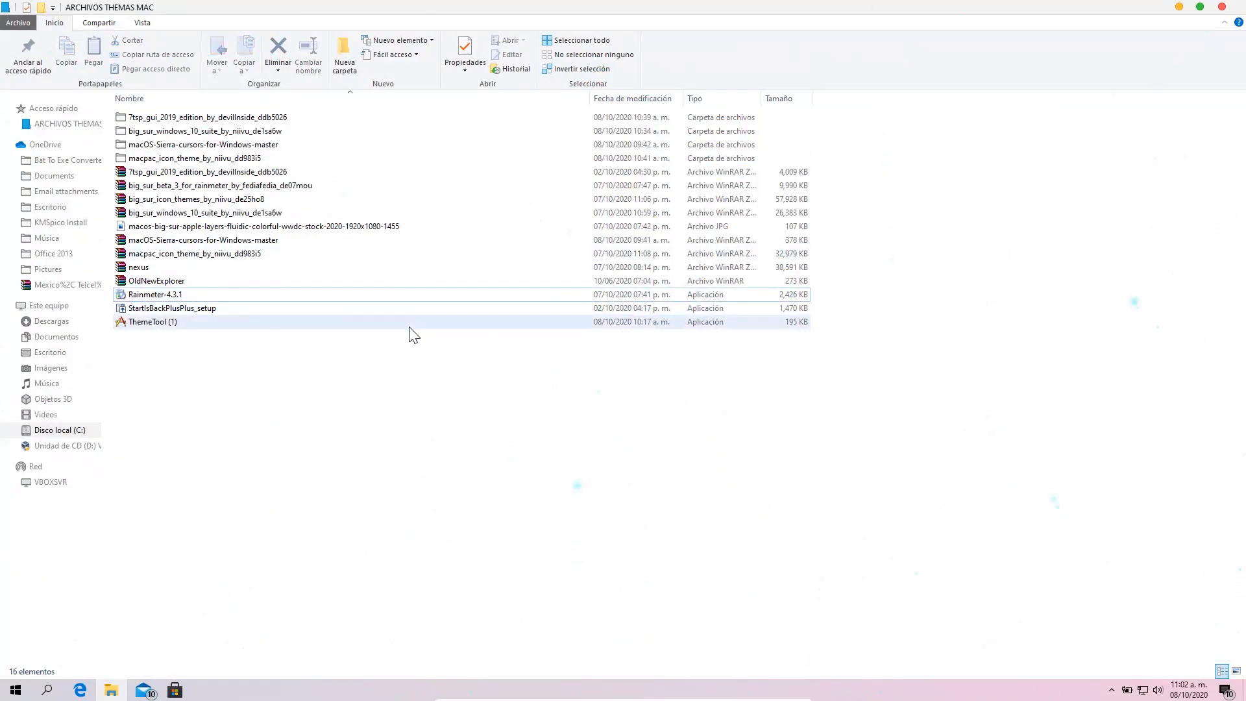
pyautogui.rightClick(199, 188)
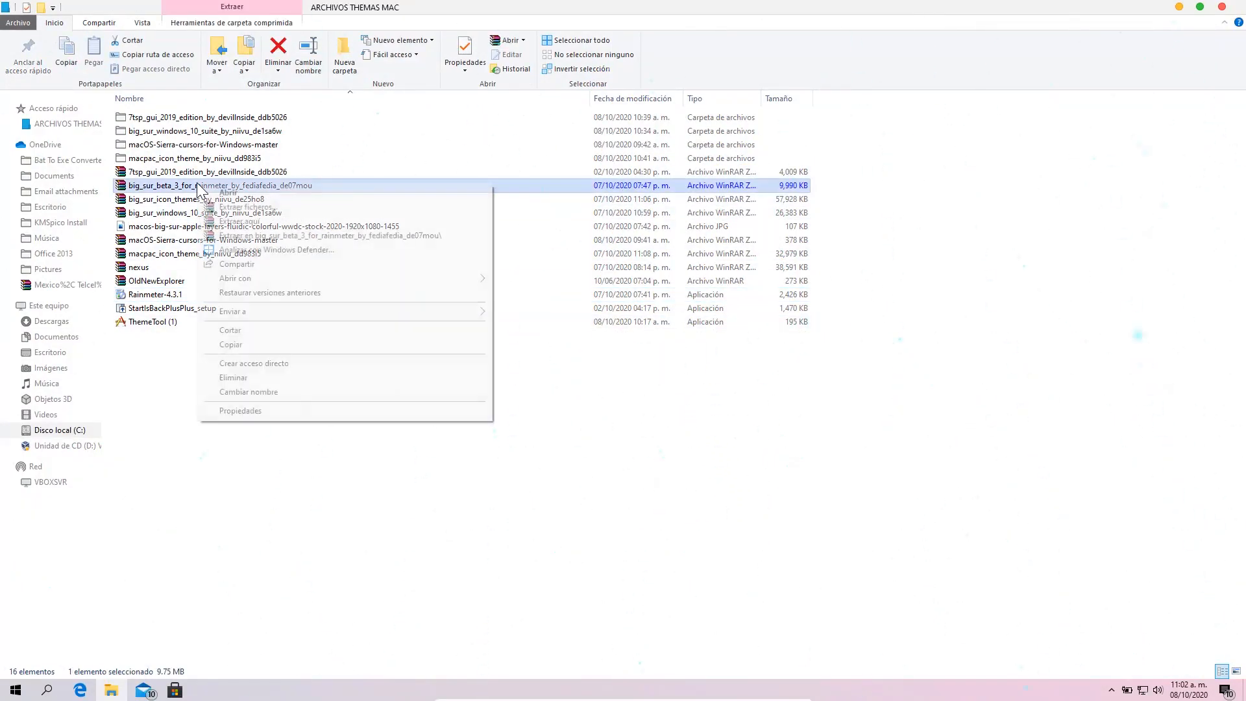
pyautogui.click(285, 235)
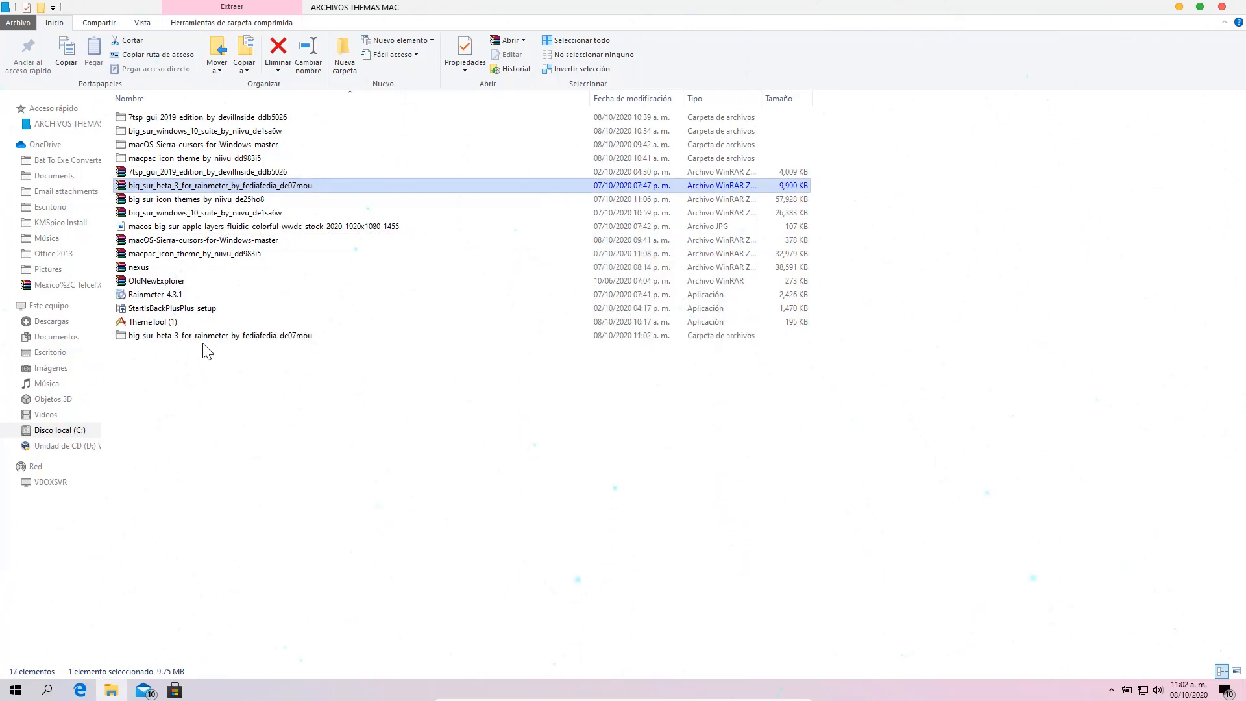
# - Install the BigSur Rainmeter skin package from the extracted folder with all its components and its included layout
pyautogui.doubleClick(188, 335)
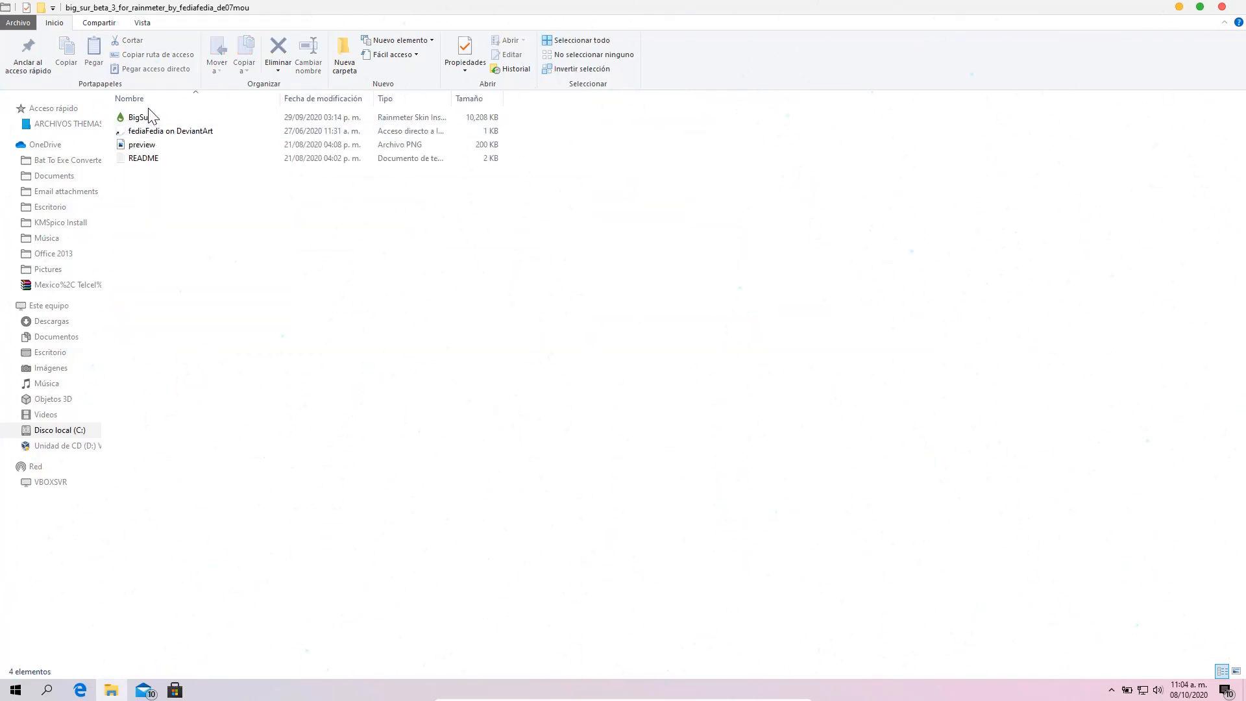
pyautogui.click(136, 118)
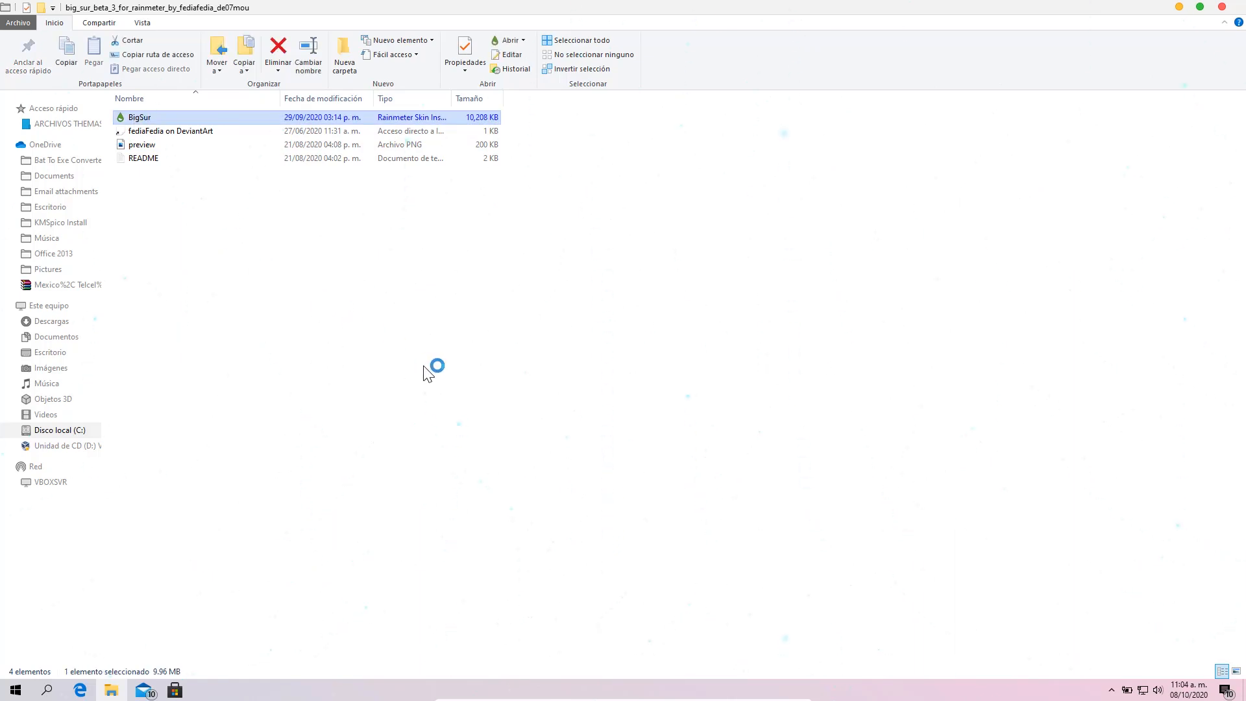
pyautogui.scroll(-3, 617, 393)
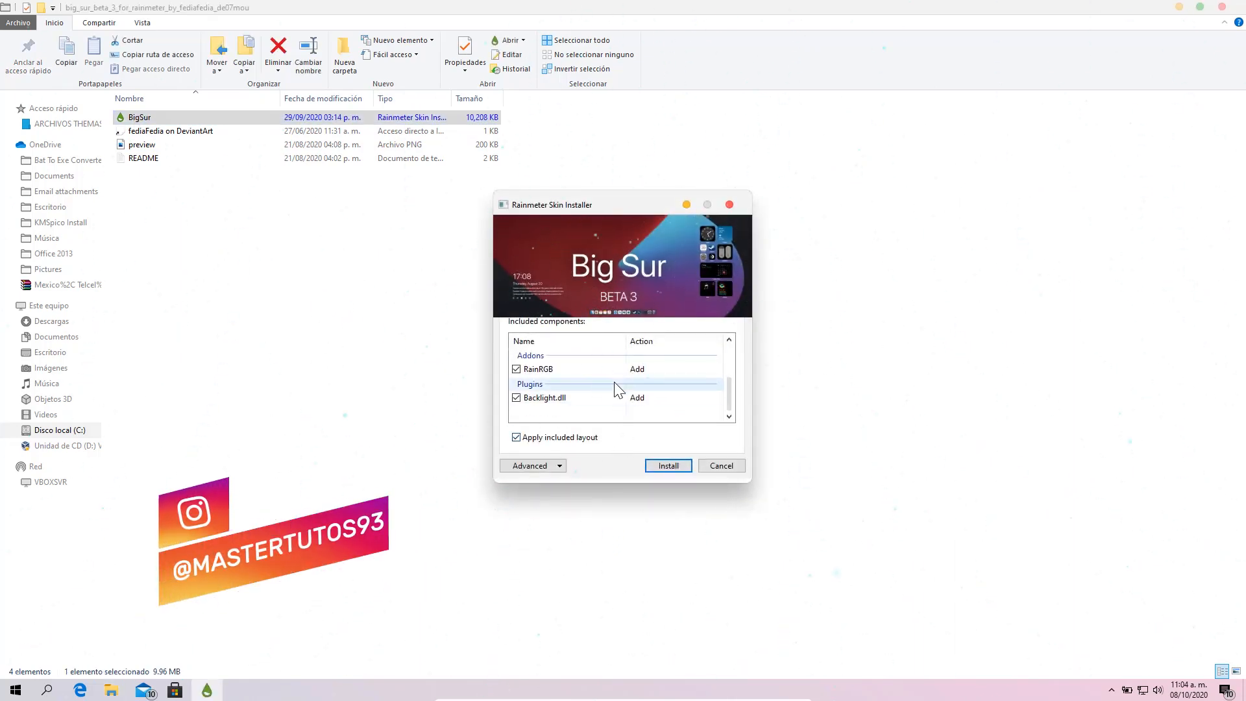
pyautogui.click(662, 463)
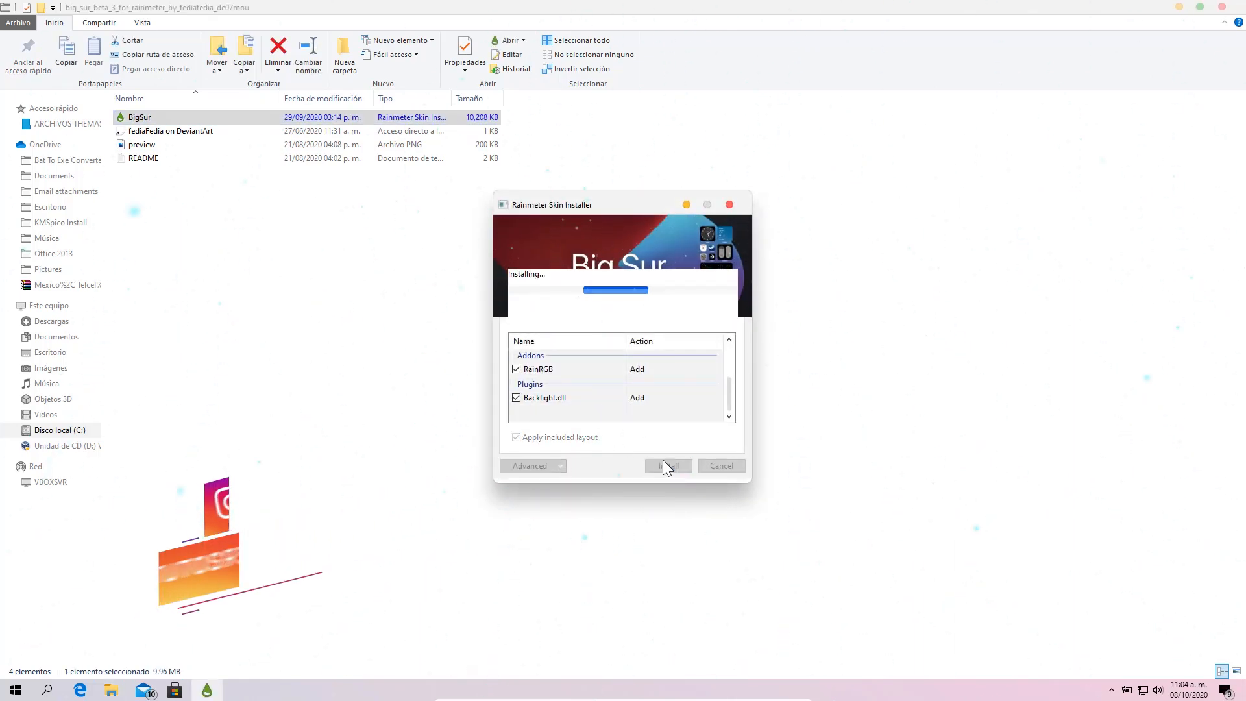
# - Switch off Dark Mode in the Big Sur for Rainmeter setup, apply the theme and dismiss the error dialog
pyautogui.click(1179, 7)
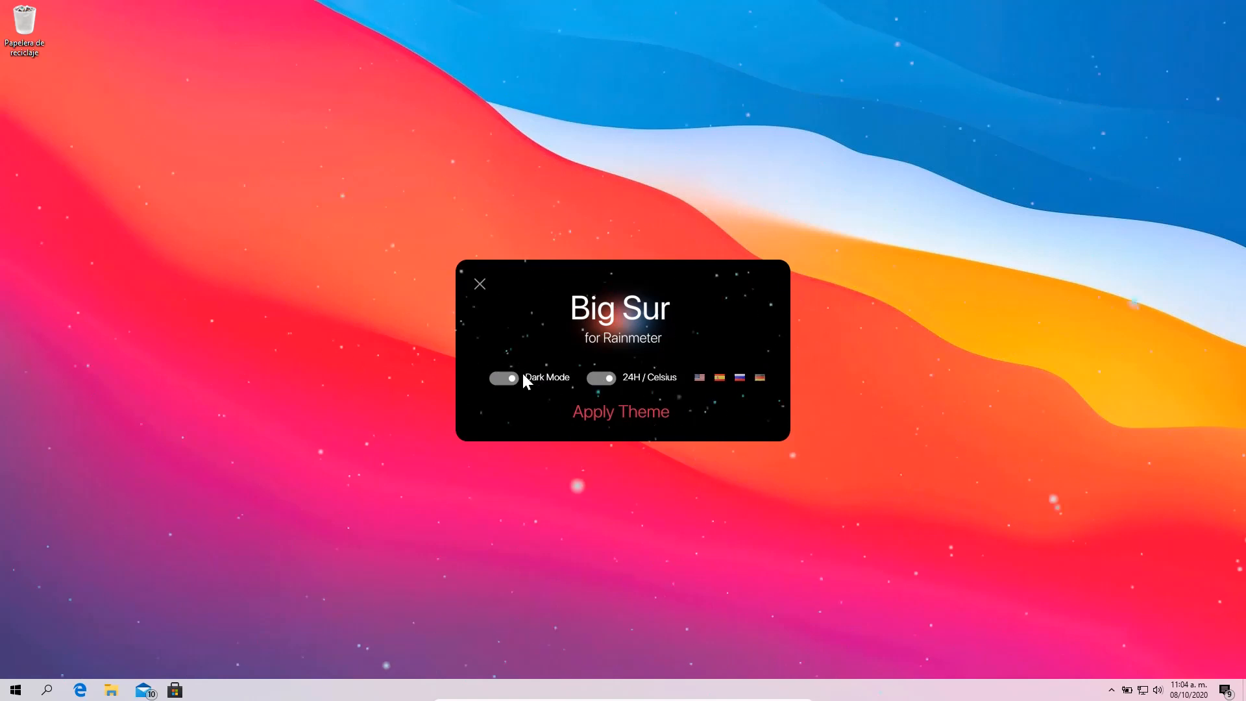
pyautogui.click(497, 378)
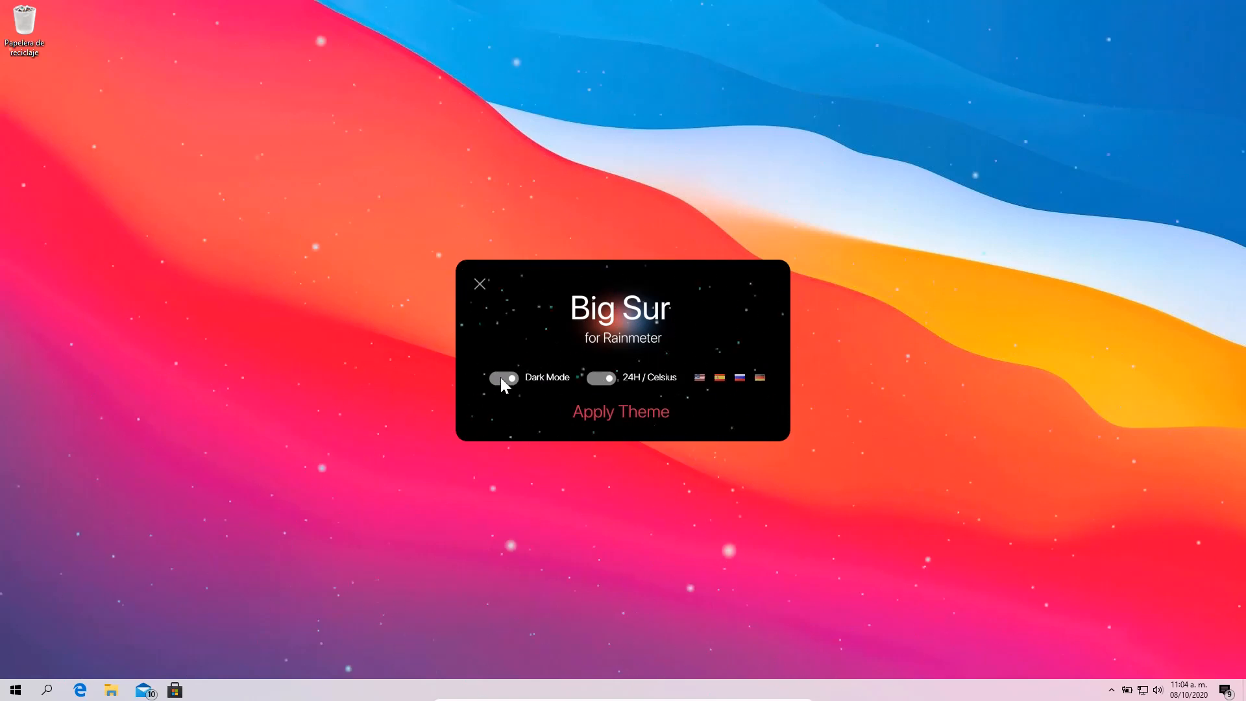
pyautogui.click(610, 410)
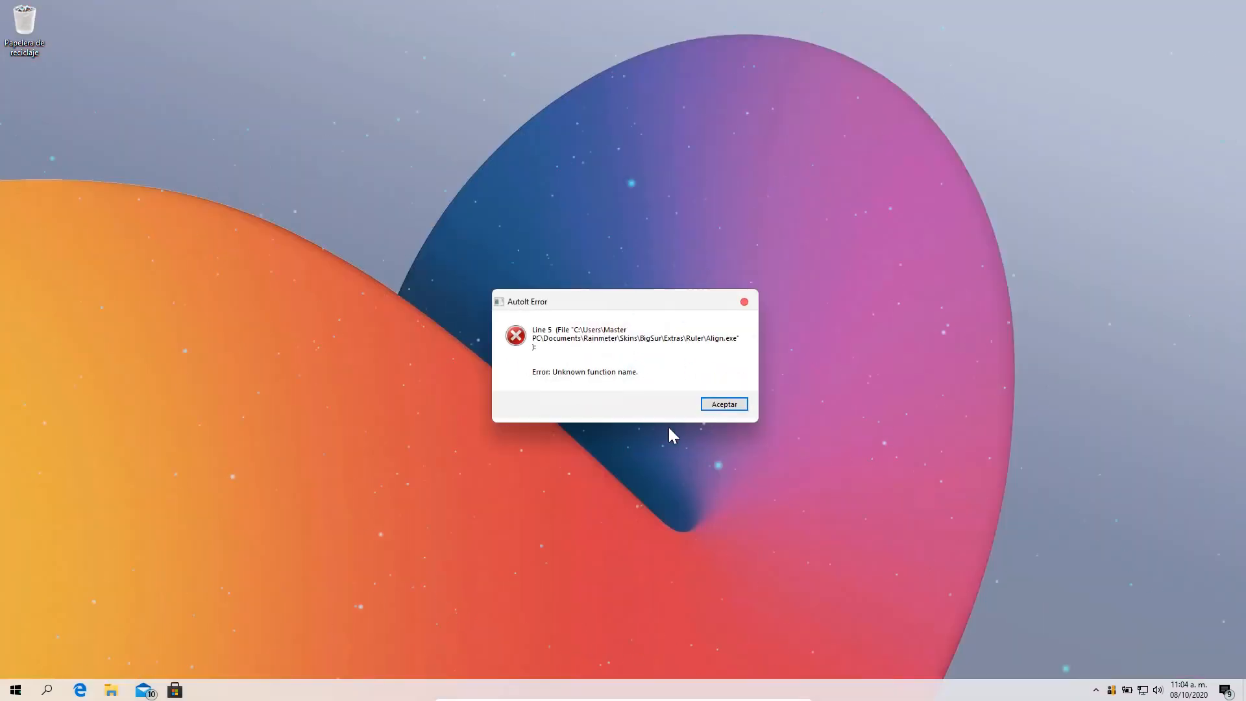
pyautogui.click(723, 404)
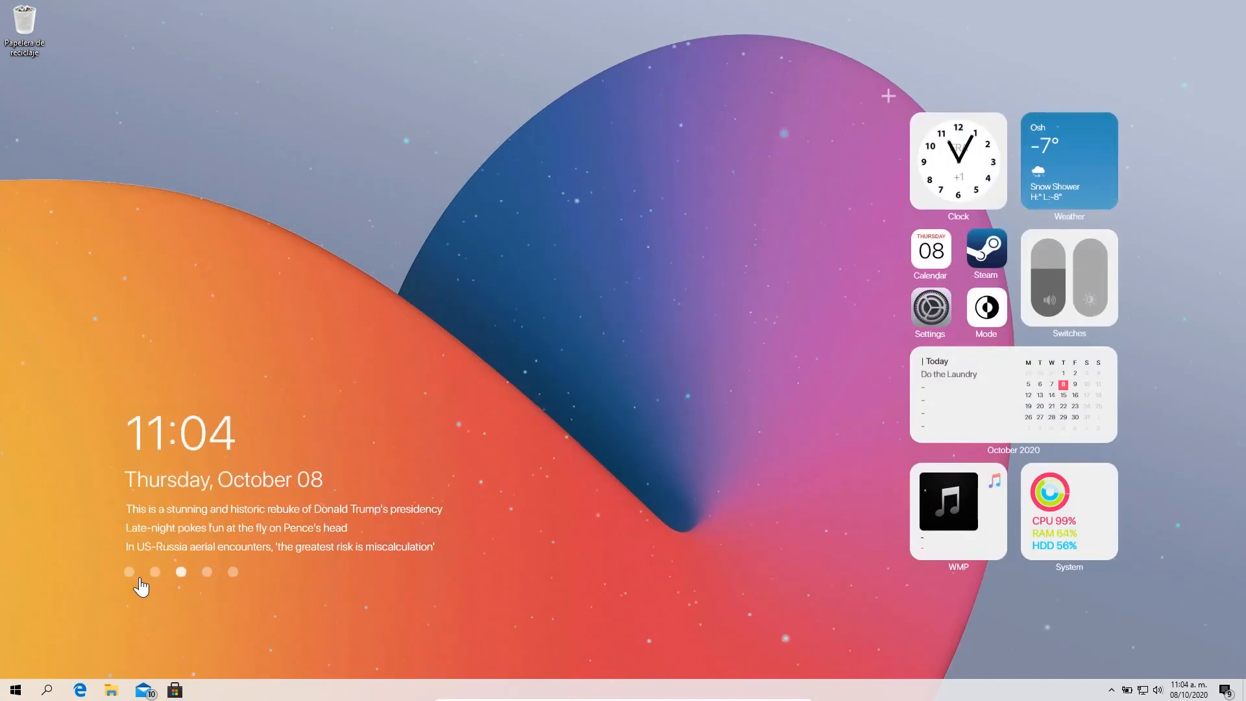
# - Set the macos-big-sur-apple-layers image from ARCHIVOS THEMAS MAC as the desktop background
pyautogui.click(112, 691)
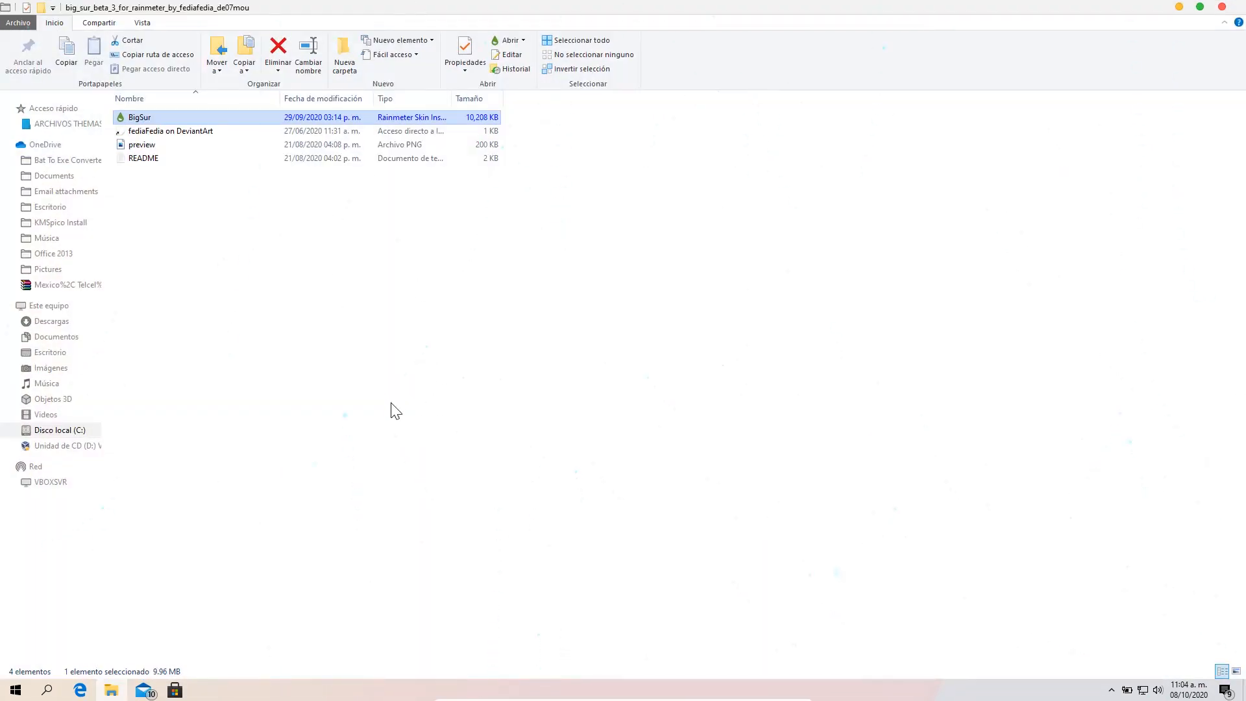
pyautogui.press('BackSpace')
pyautogui.moveTo(358, 6); pyautogui.dragTo(508, 184)
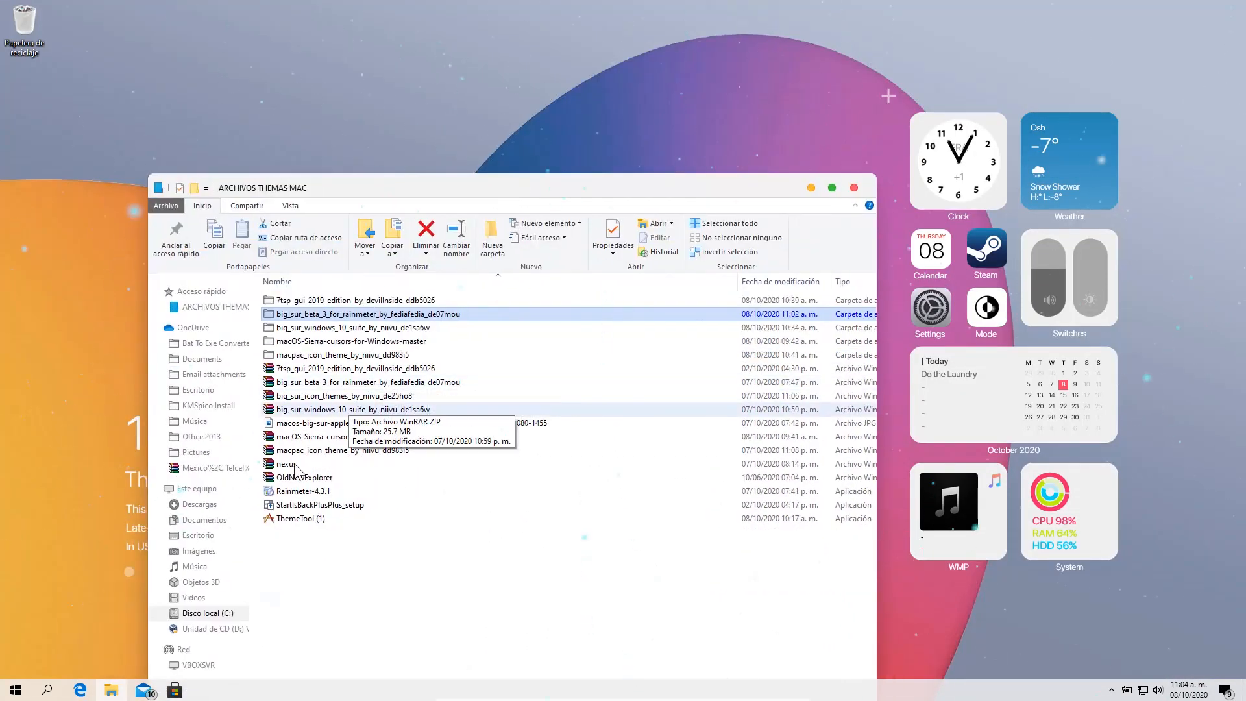
pyautogui.rightClick(317, 423)
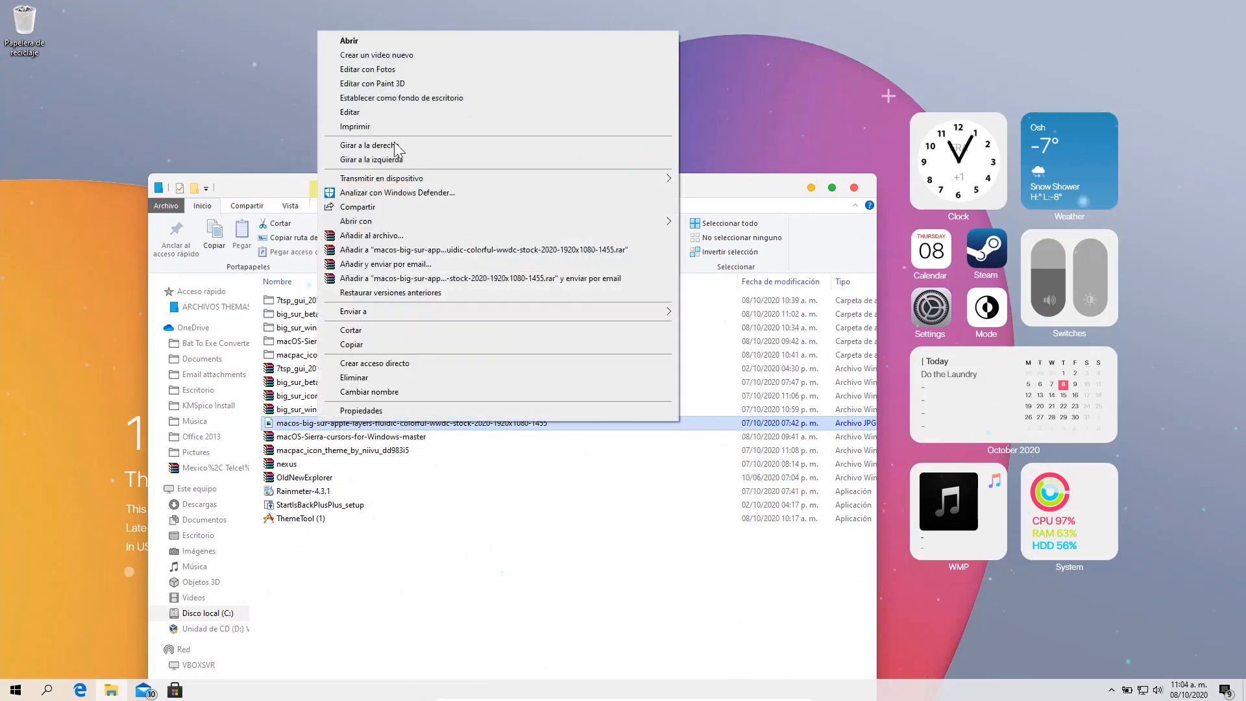
pyautogui.click(415, 98)
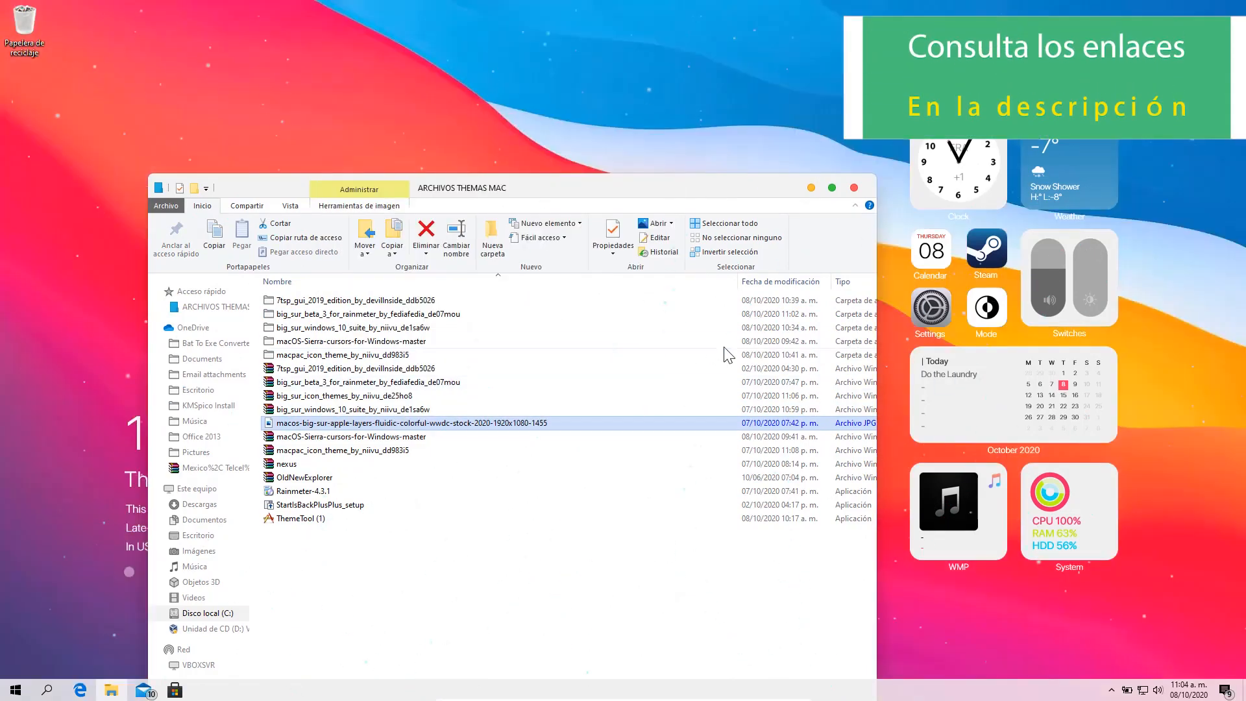
# - Maximize the ARCHIVOS THEMAS MAC window and extract the nexus archive into its own folder
pyautogui.moveTo(731, 194); pyautogui.dragTo(693, 44)
pyautogui.click(795, 36)
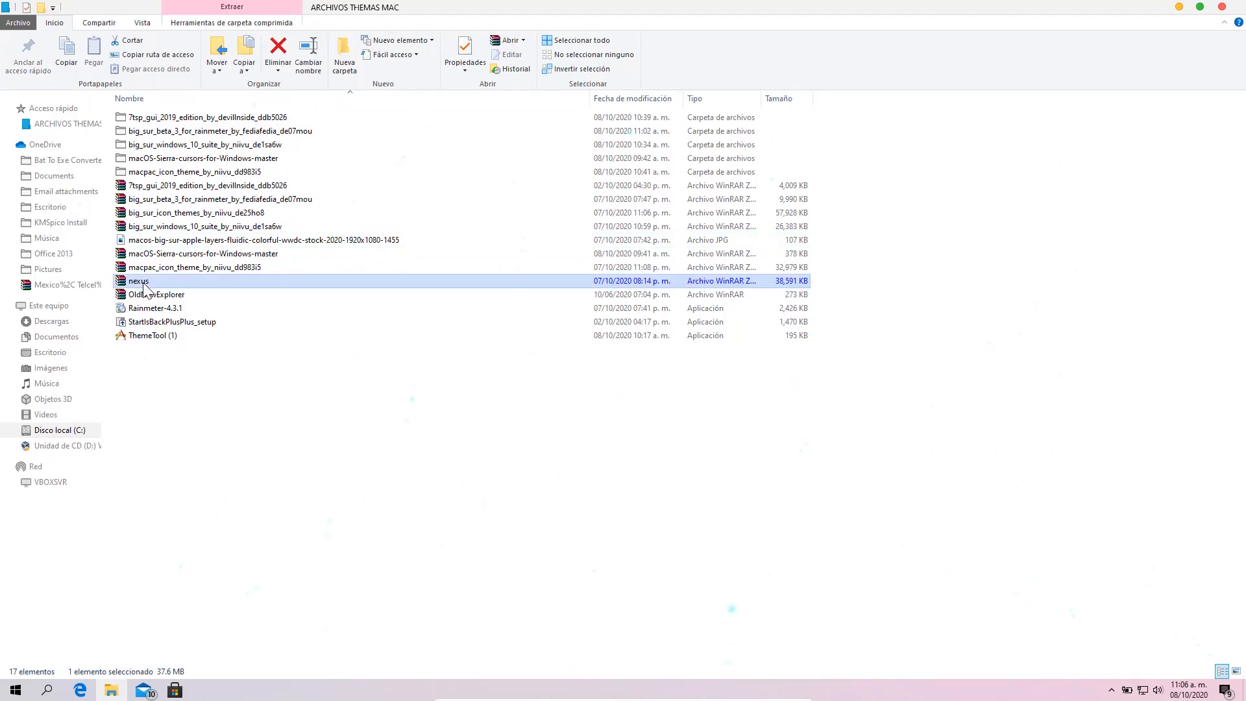
pyautogui.rightClick(143, 281)
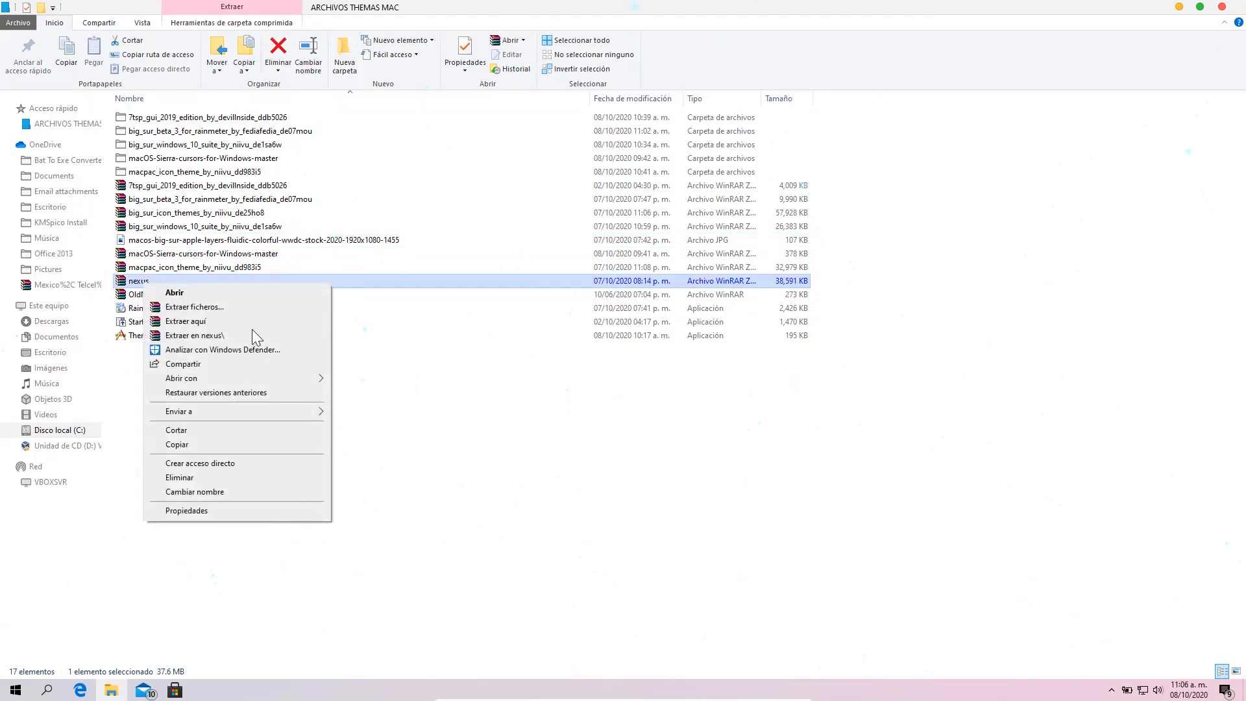
pyautogui.click(215, 337)
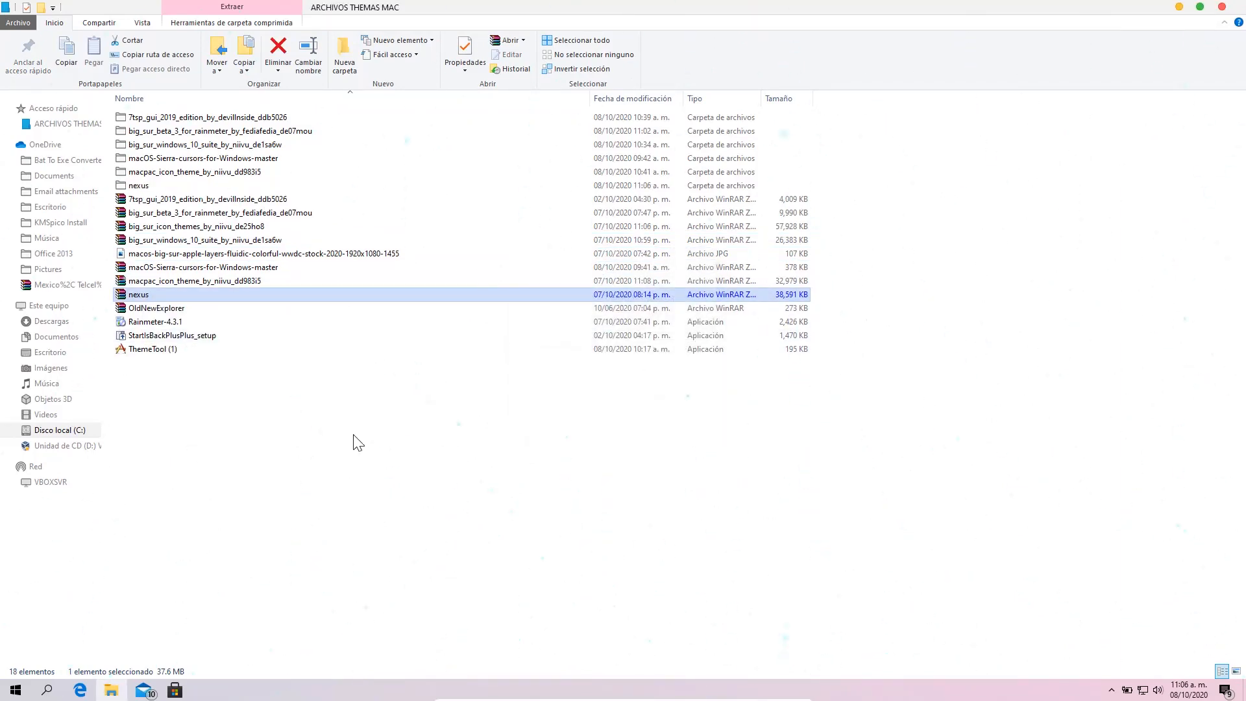
# - Install Nexus 19.2 from NexusSetup in the nexus folder, in Español with the default folders, and launch it on finishing
pyautogui.doubleClick(139, 184)
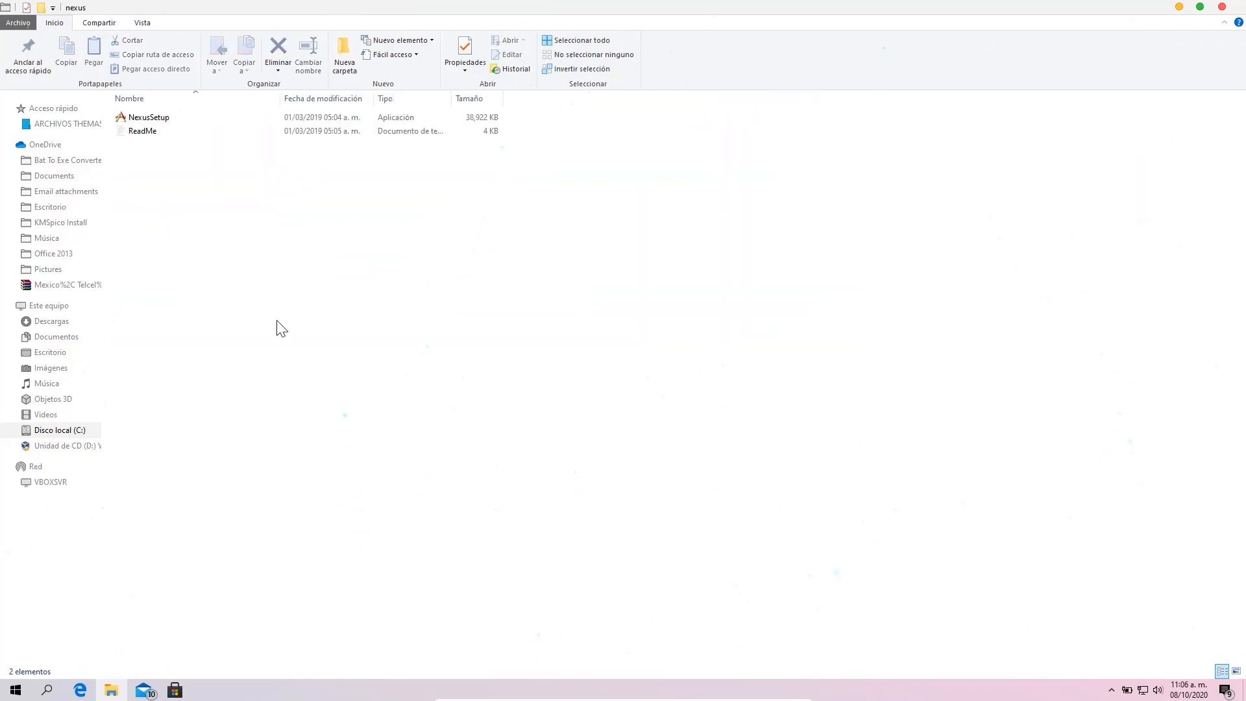
pyautogui.doubleClick(146, 117)
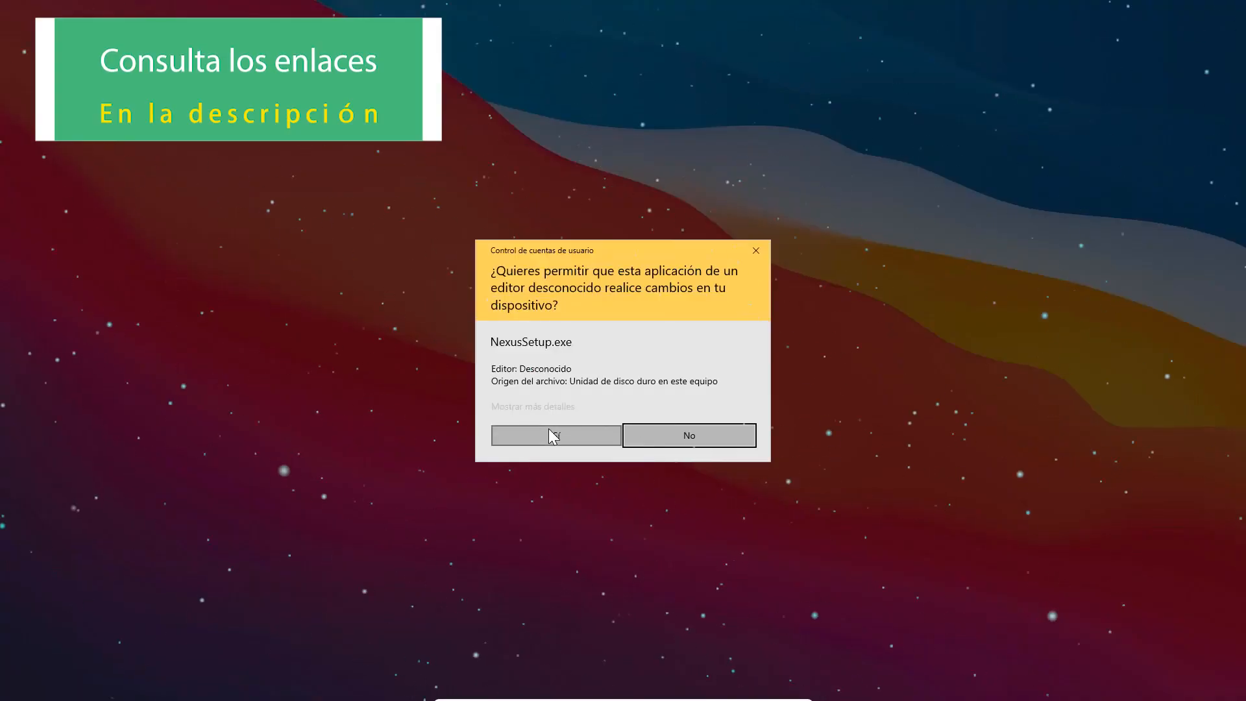
pyautogui.click(549, 433)
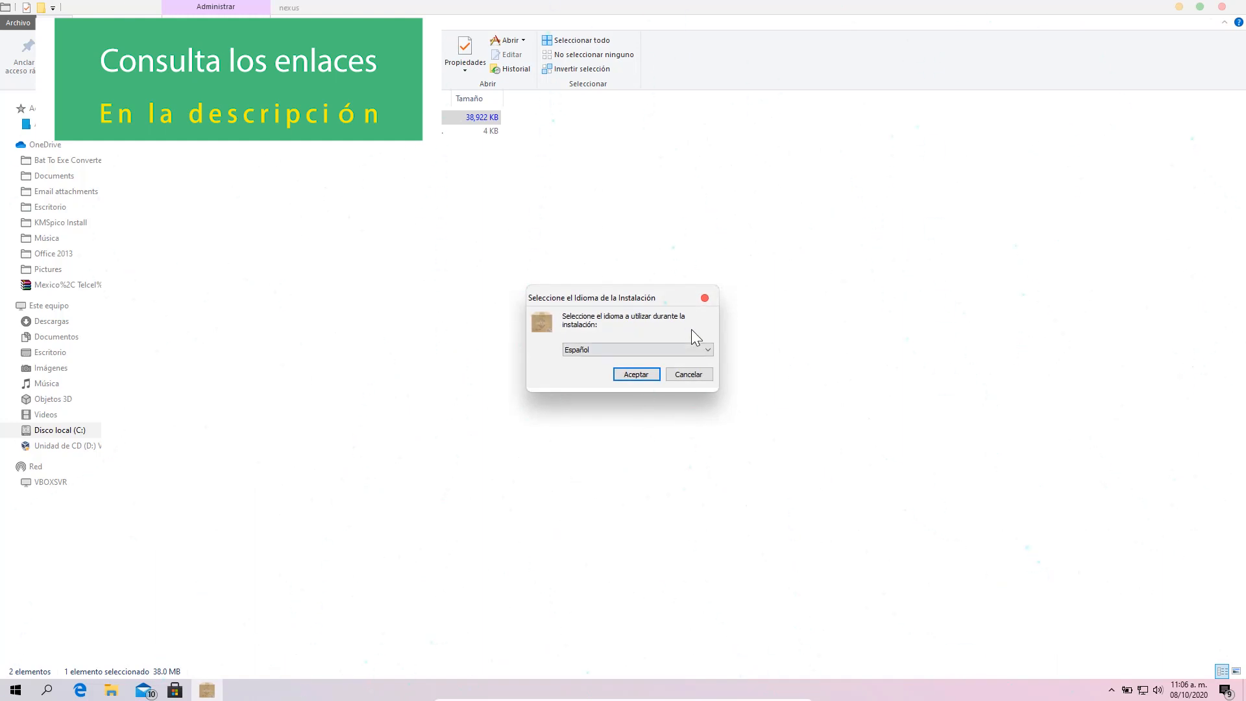
pyautogui.click(626, 374)
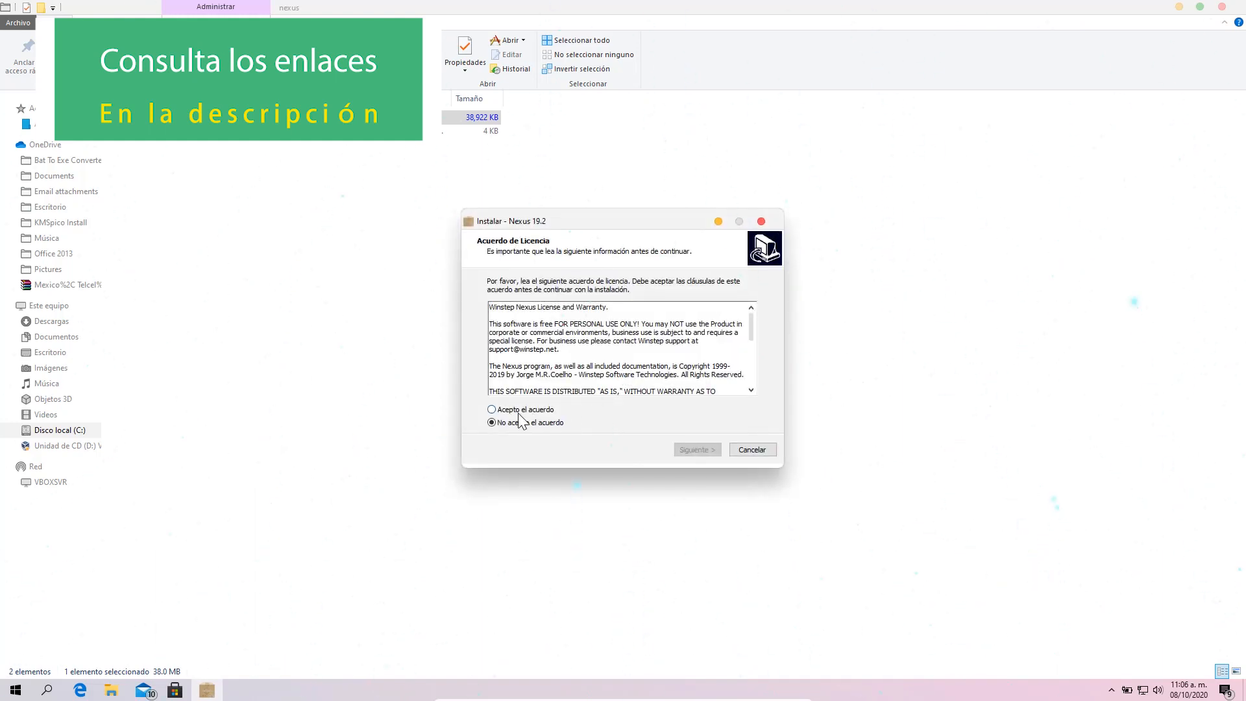
pyautogui.click(698, 450)
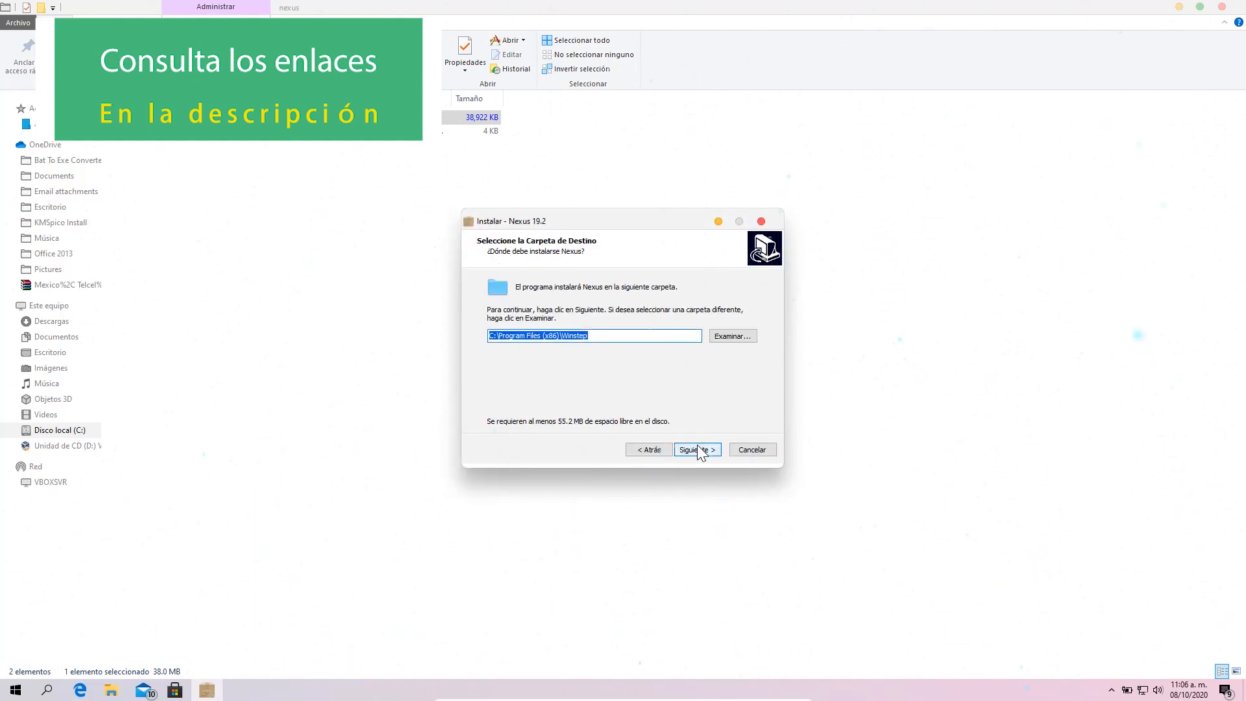
pyautogui.click(689, 451)
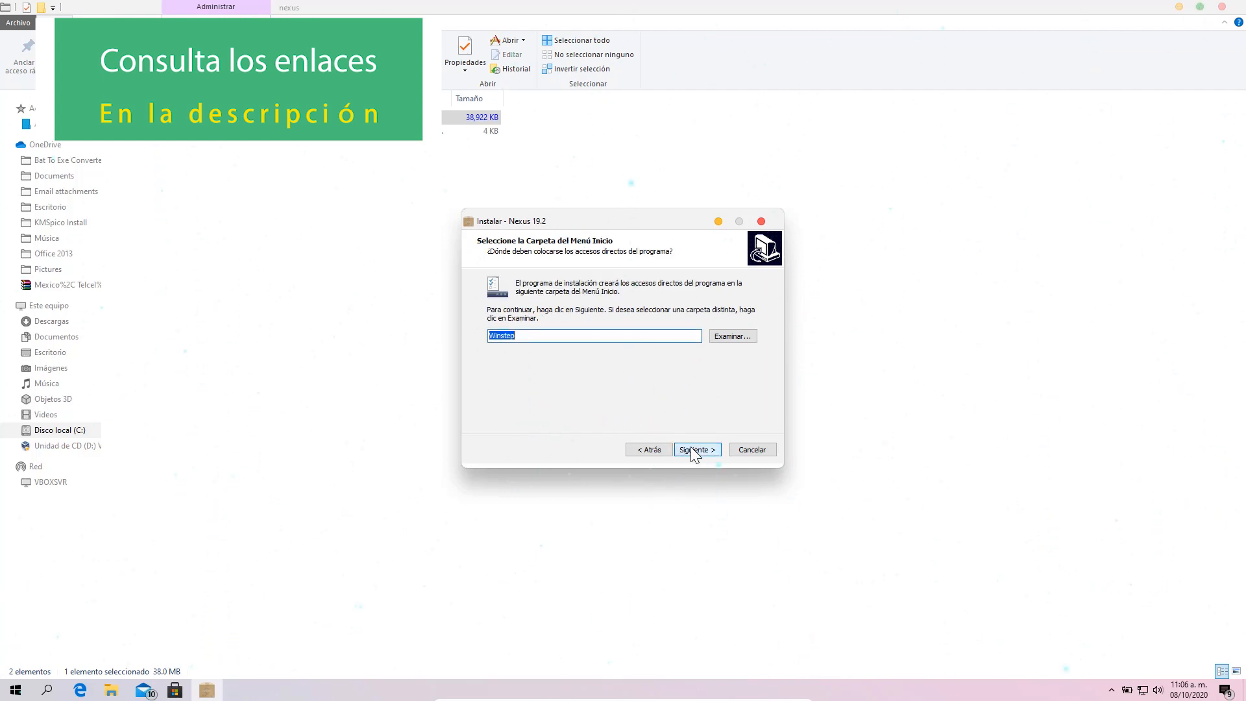
pyautogui.click(686, 450)
pyautogui.click(698, 450)
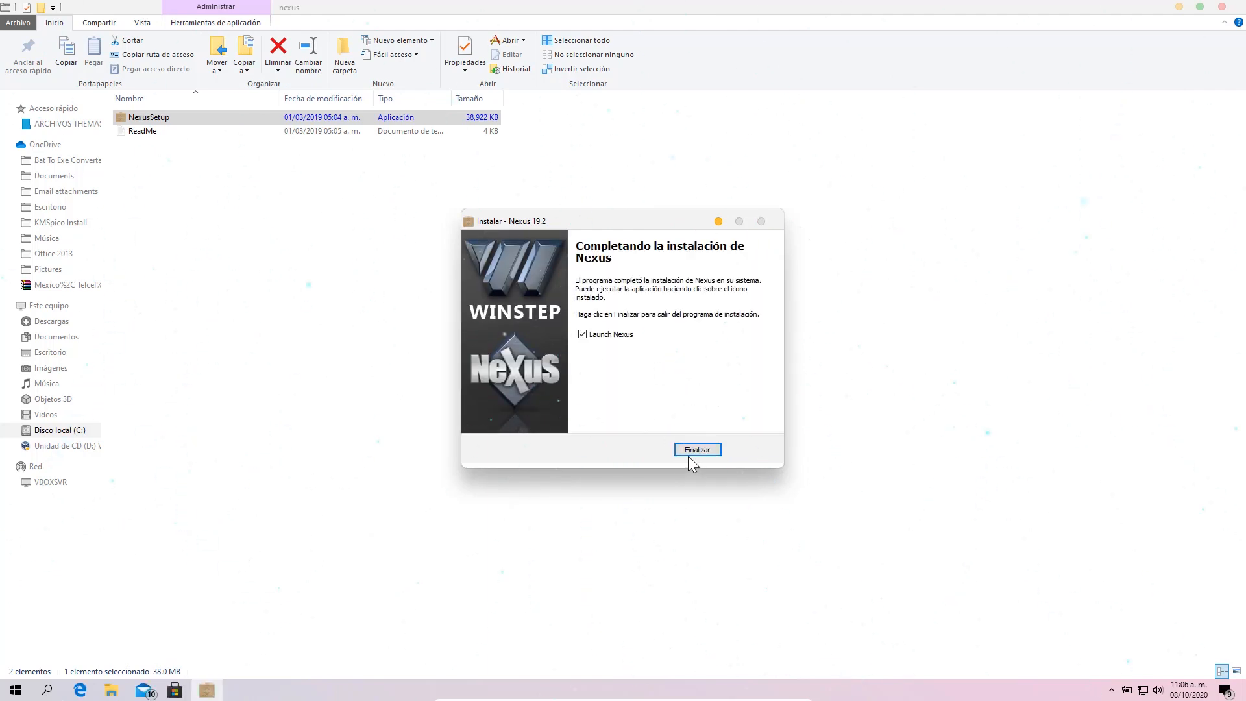
pyautogui.click(690, 454)
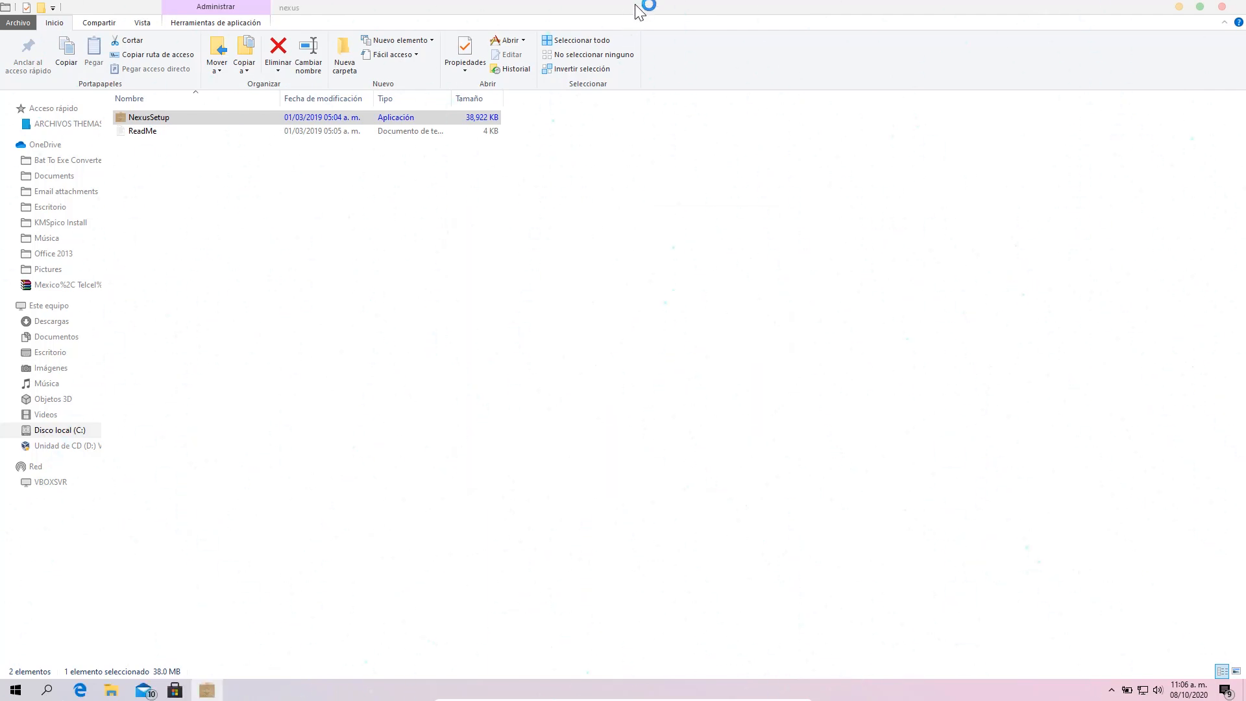
# - Restore the nexus folder window to a smaller size and move the Nexus desktop shortcut to the recycle bin
pyautogui.moveTo(649, 8); pyautogui.dragTo(650, 417)
pyautogui.moveTo(698, 406); pyautogui.dragTo(692, 115)
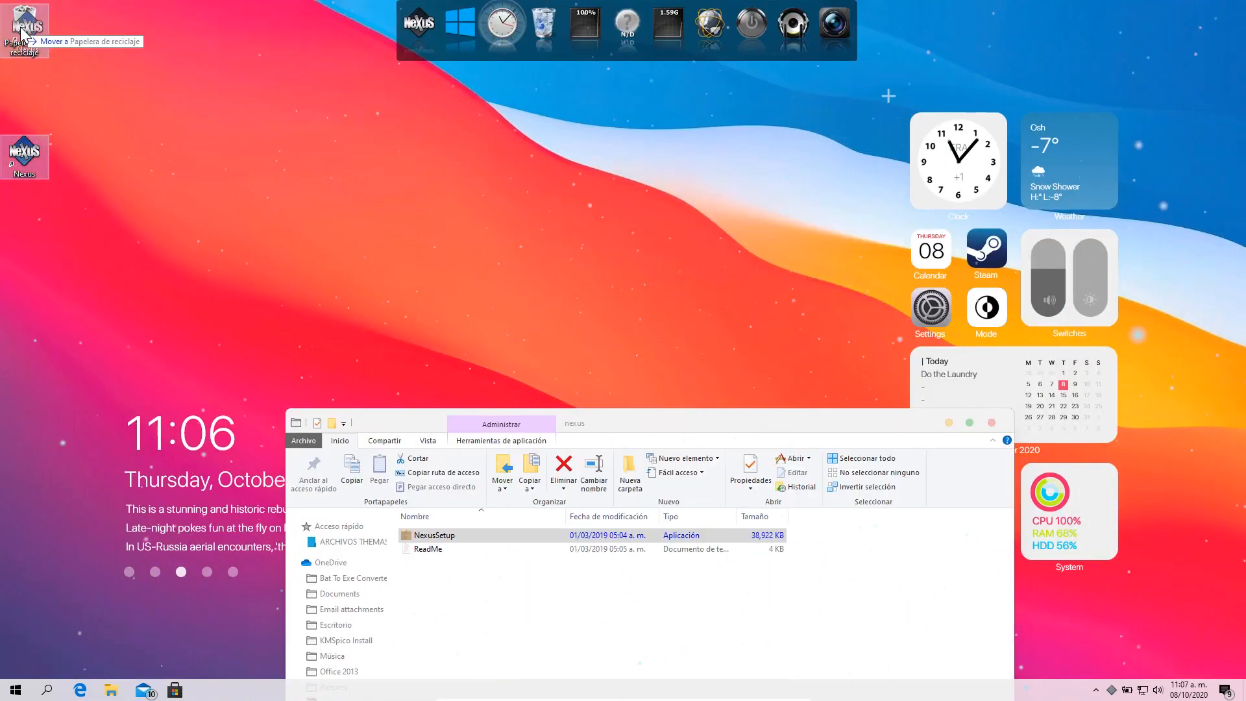
pyautogui.moveTo(612, 424); pyautogui.dragTo(529, 143)
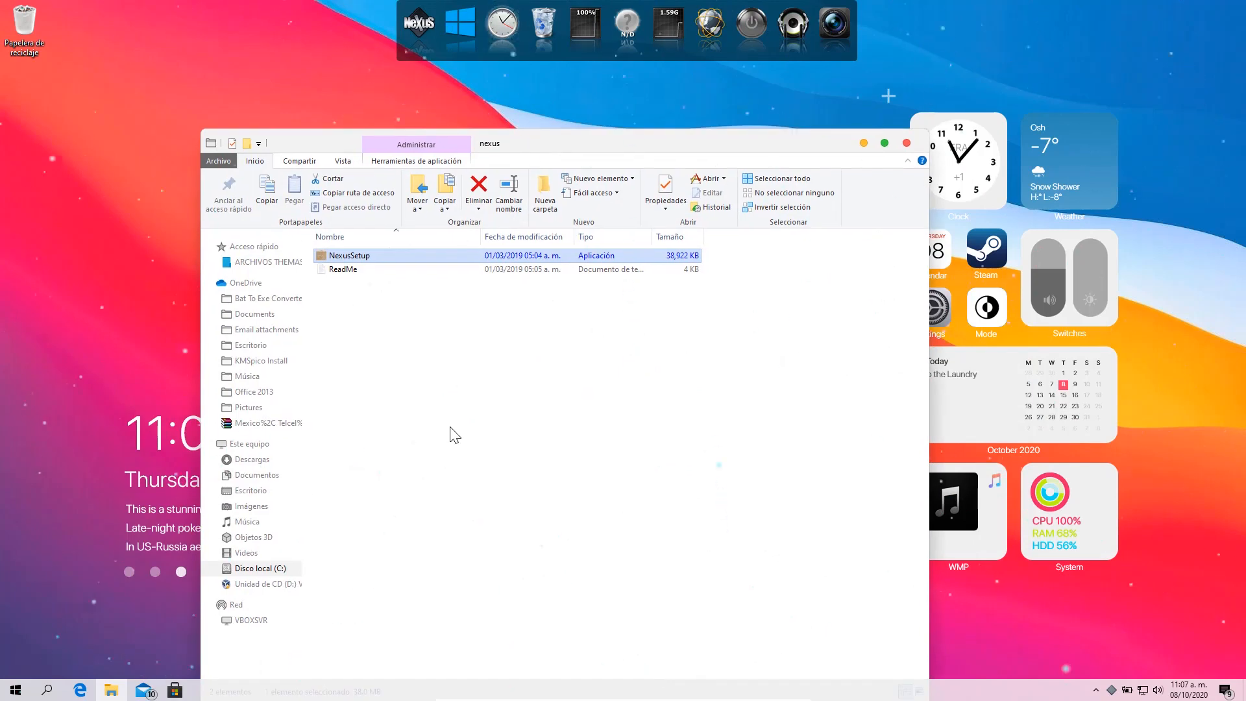
# - Go to the Dock folder of the Big Sur Windows 10 Suite in ARCHIVOS THEMAS MAC, checking the contents of Big Sur light
pyautogui.press('BackSpace')
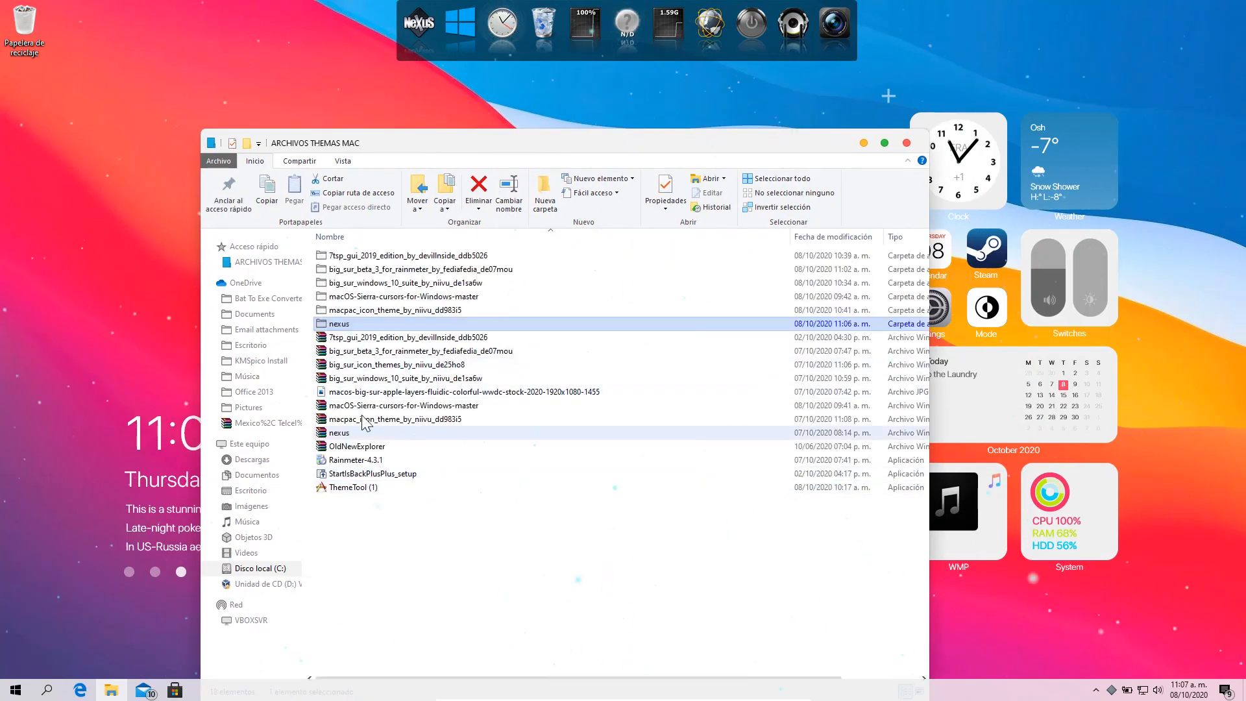
pyautogui.doubleClick(393, 283)
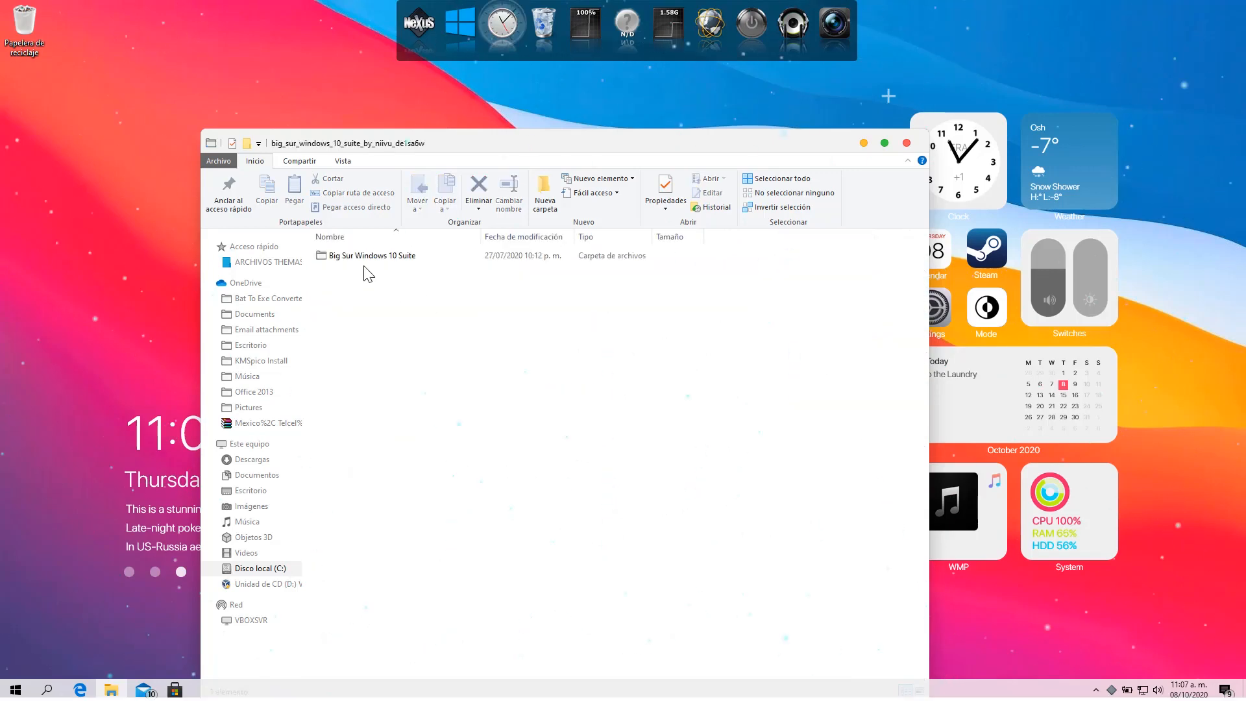
pyautogui.doubleClick(374, 257)
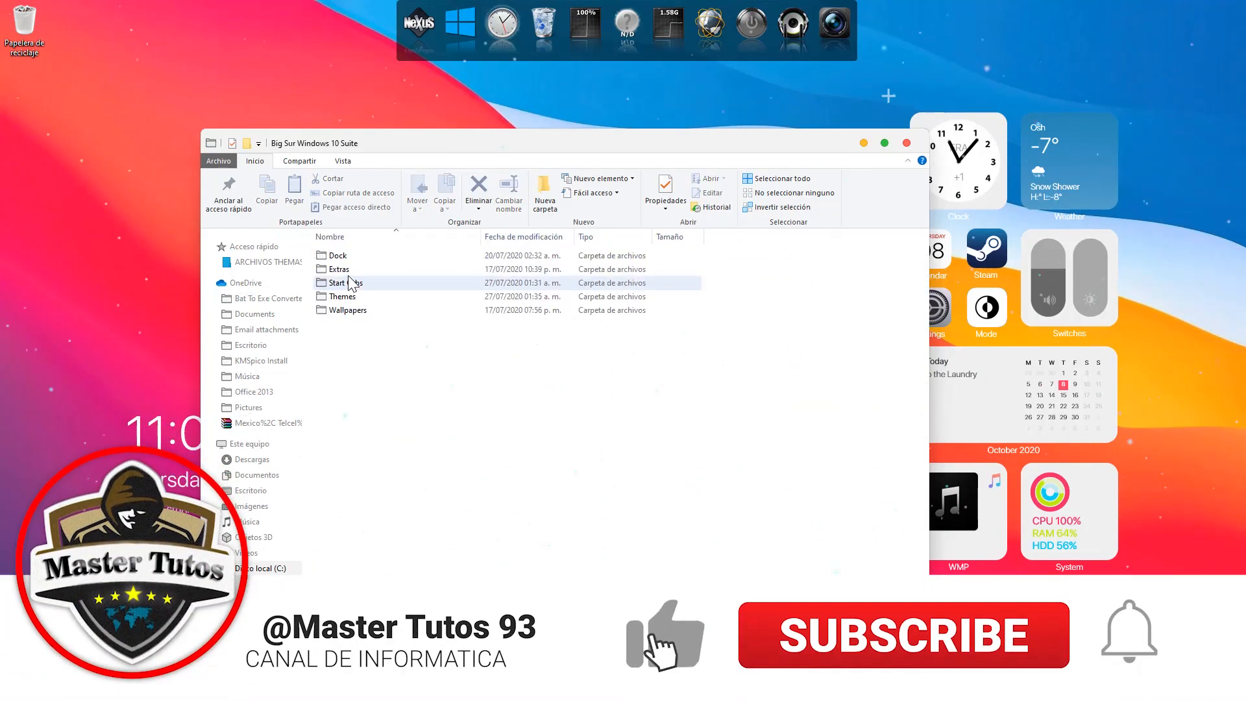
pyautogui.doubleClick(339, 255)
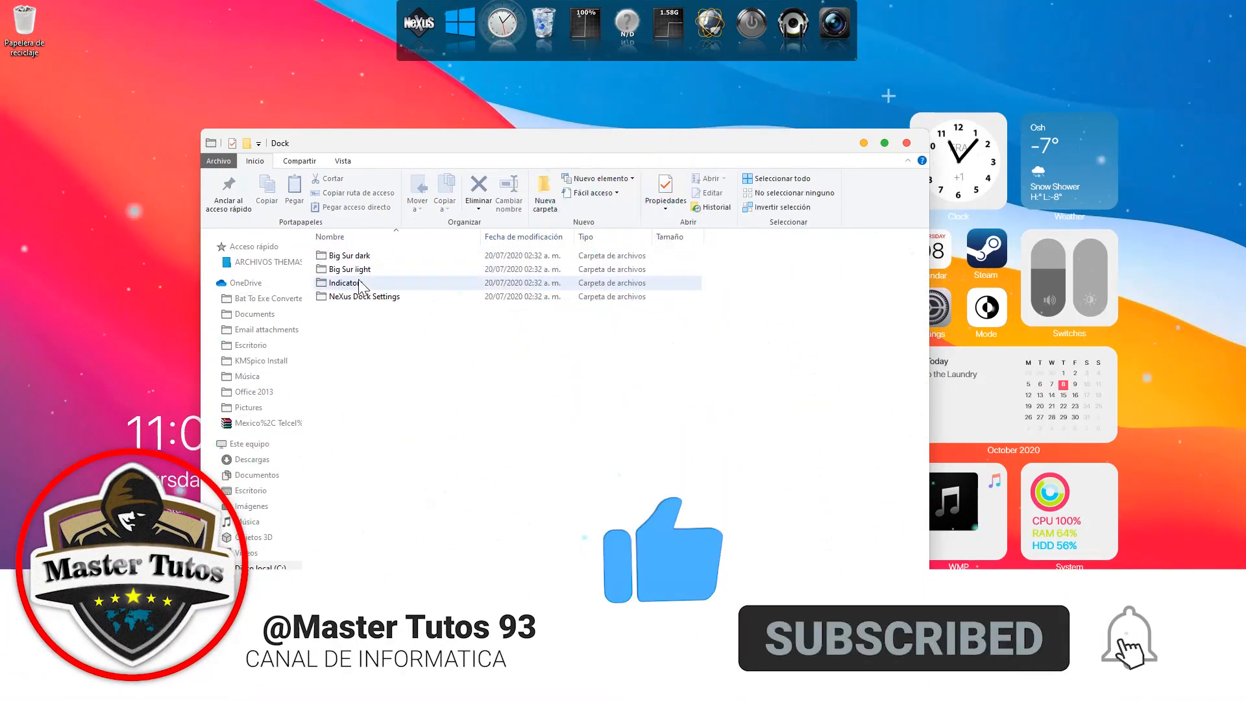
pyautogui.doubleClick(350, 269)
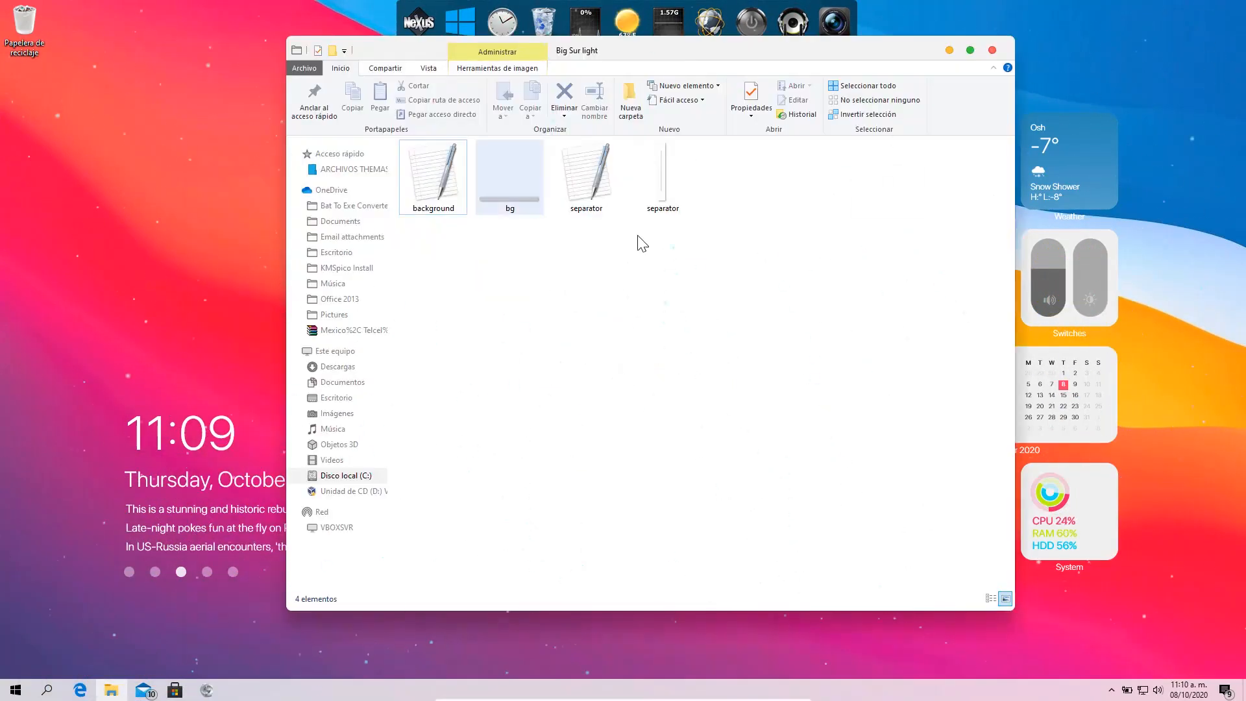
pyautogui.press('BackSpace')
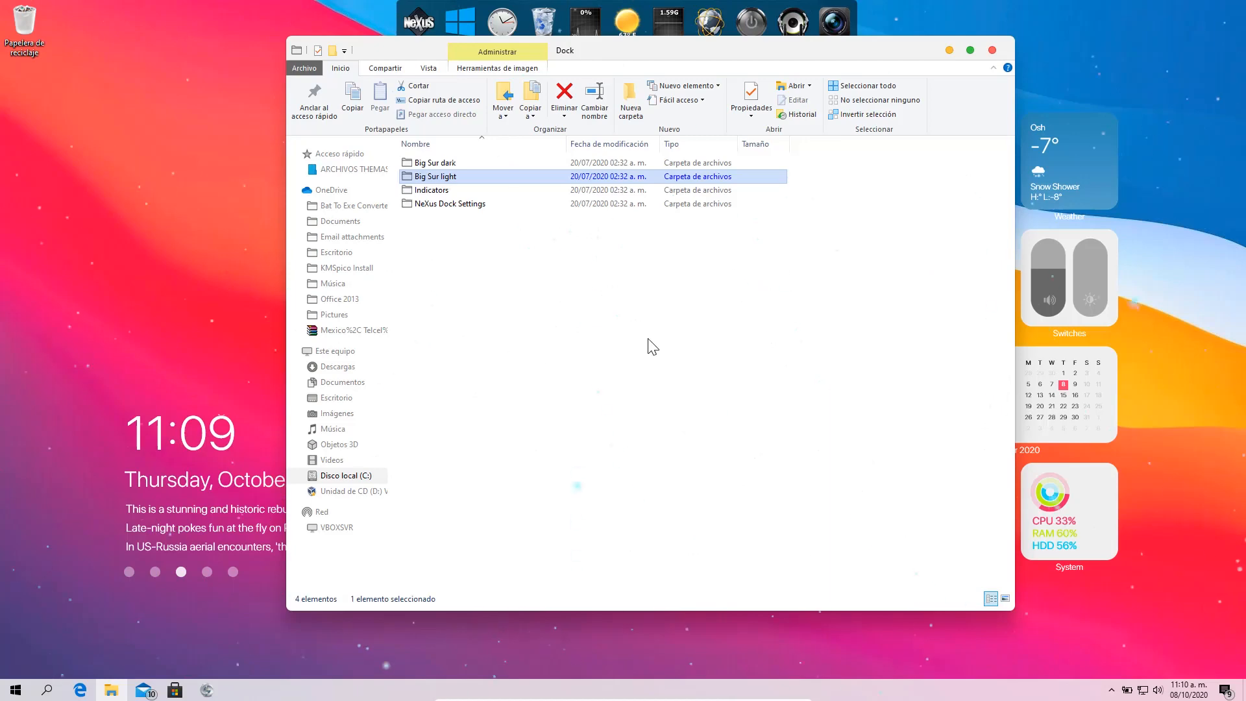
# - Open the Winstep folder from Documentos in a second Explorer window, placed so the Dock folder window stays accessible
pyautogui.press('super+e')
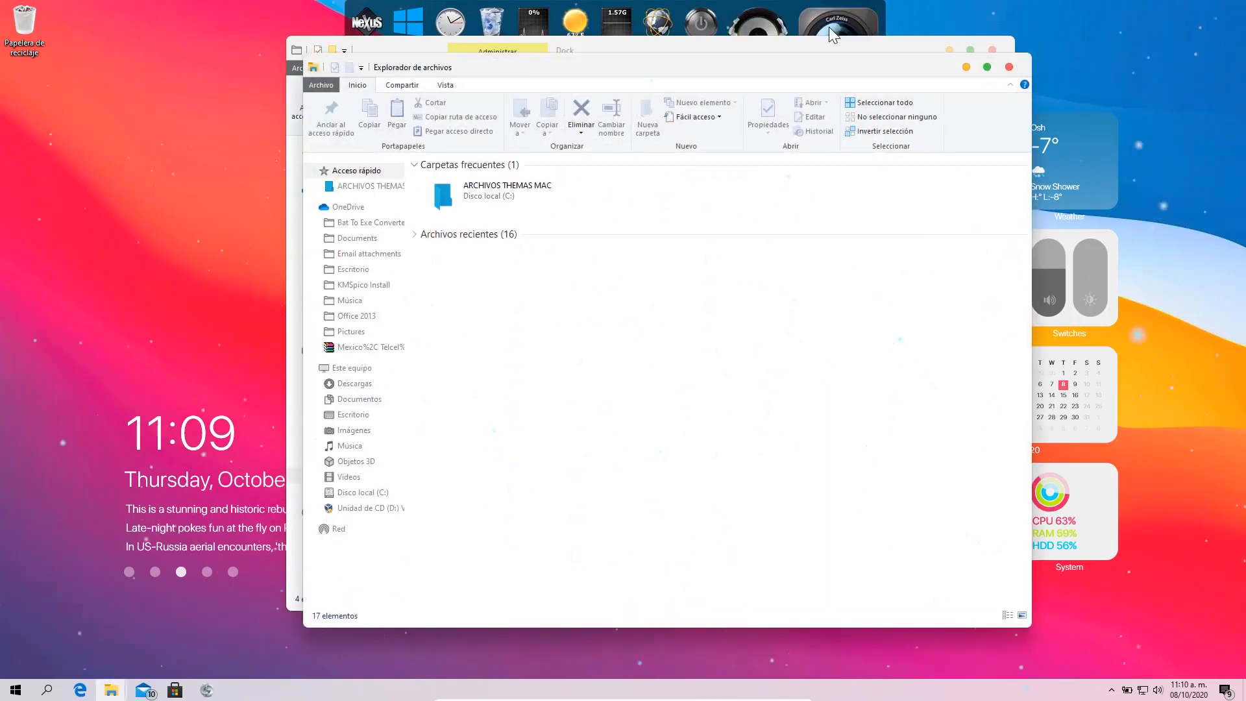
pyautogui.click(354, 238)
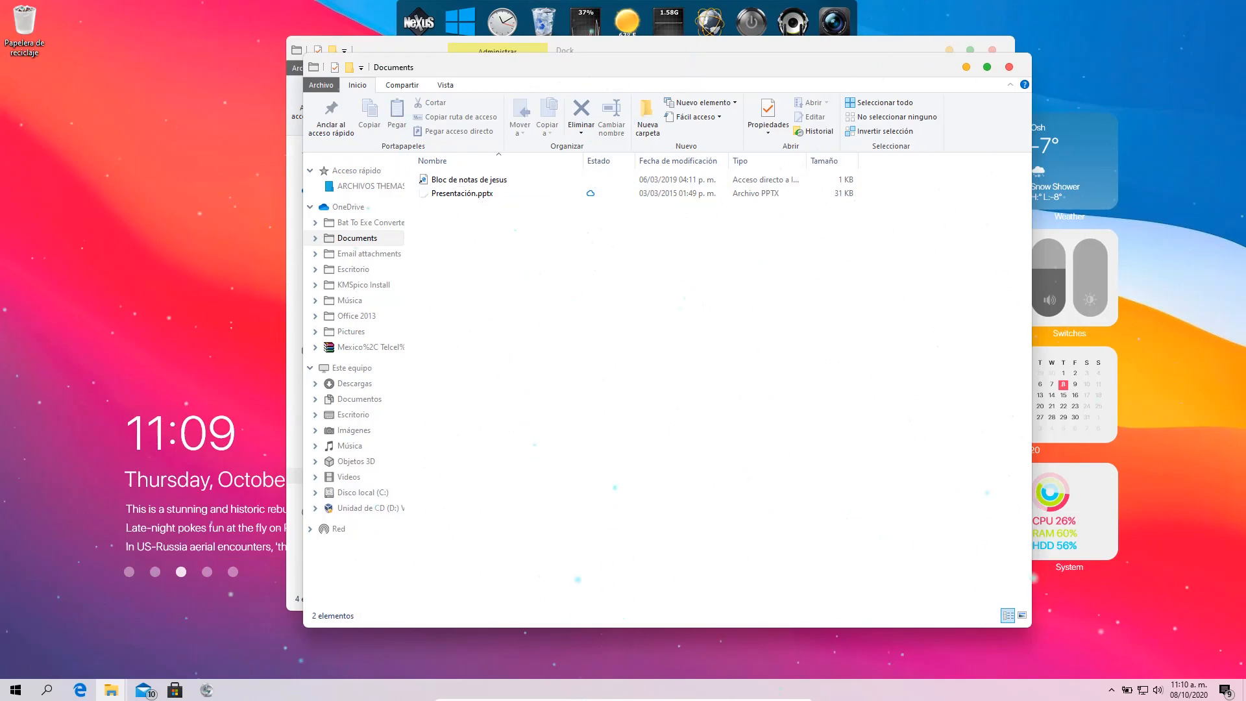
pyautogui.moveTo(699, 75); pyautogui.dragTo(459, 145)
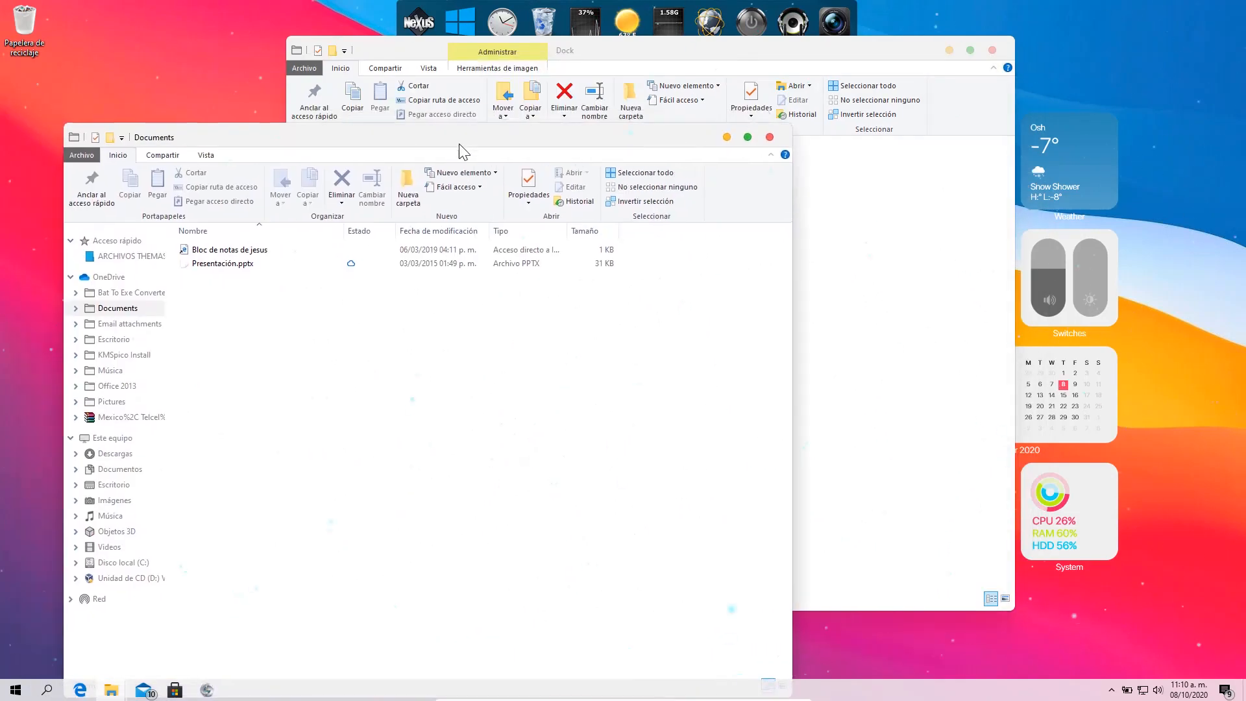
pyautogui.click(135, 475)
pyautogui.click(211, 273)
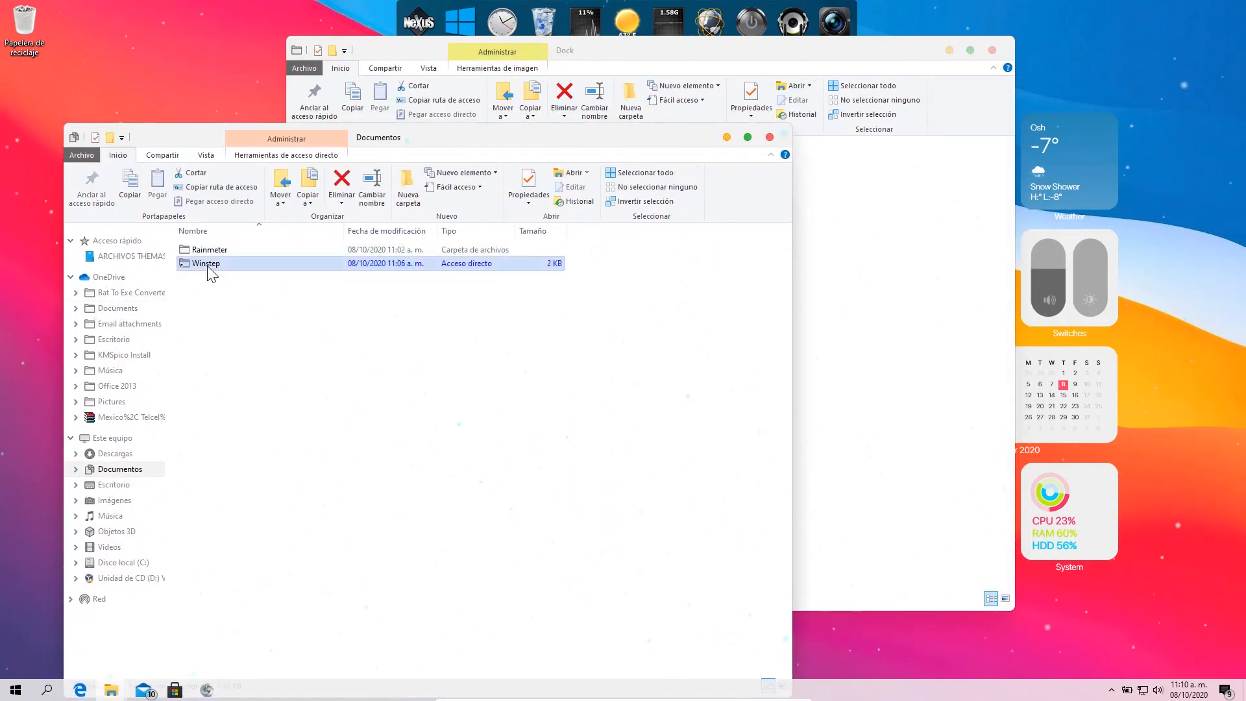
pyautogui.doubleClick(209, 271)
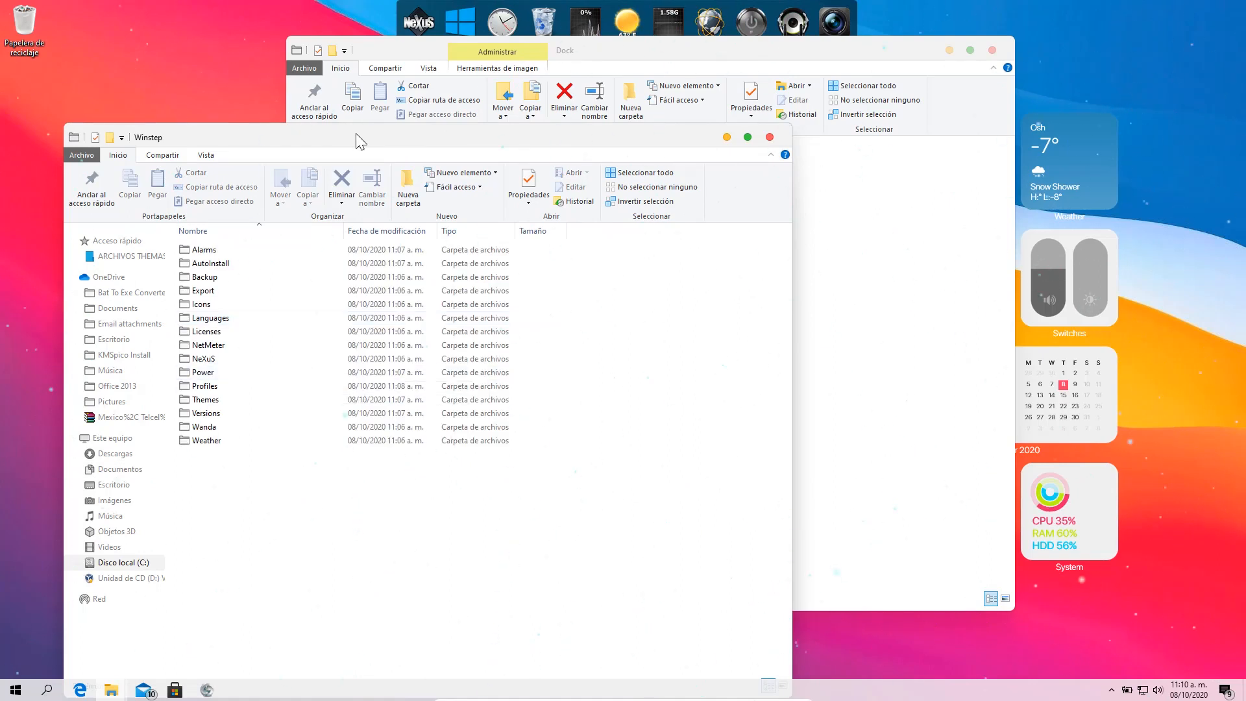
pyautogui.moveTo(359, 140); pyautogui.dragTo(323, 198)
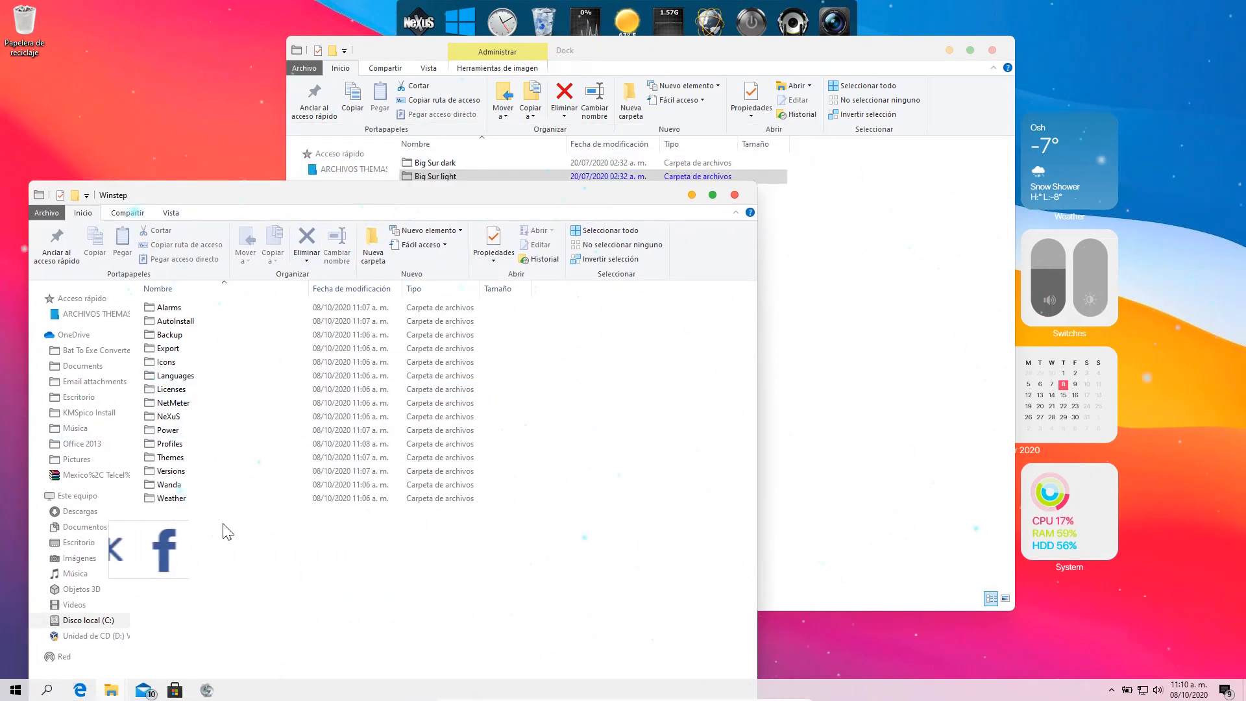
# - Move the Big Sur light folder from Dock into the Backgrounds folder of Winstep's NeXuS folder
pyautogui.doubleClick(170, 418)
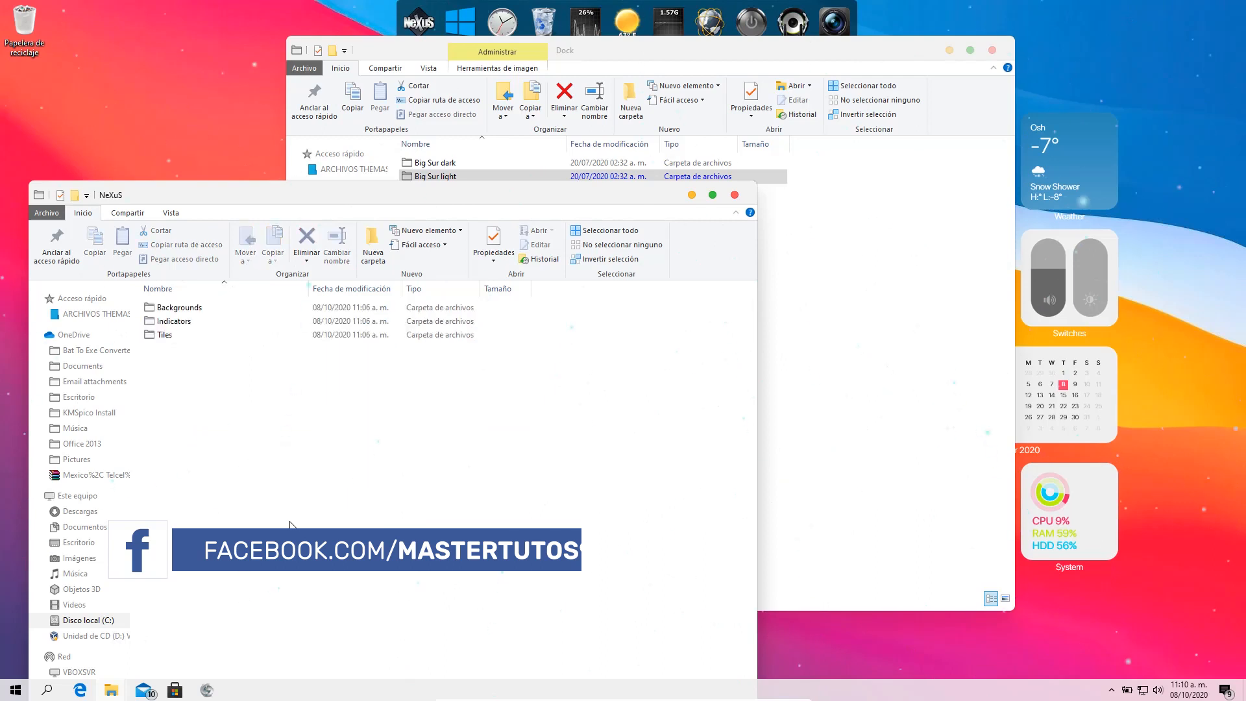
pyautogui.doubleClick(178, 308)
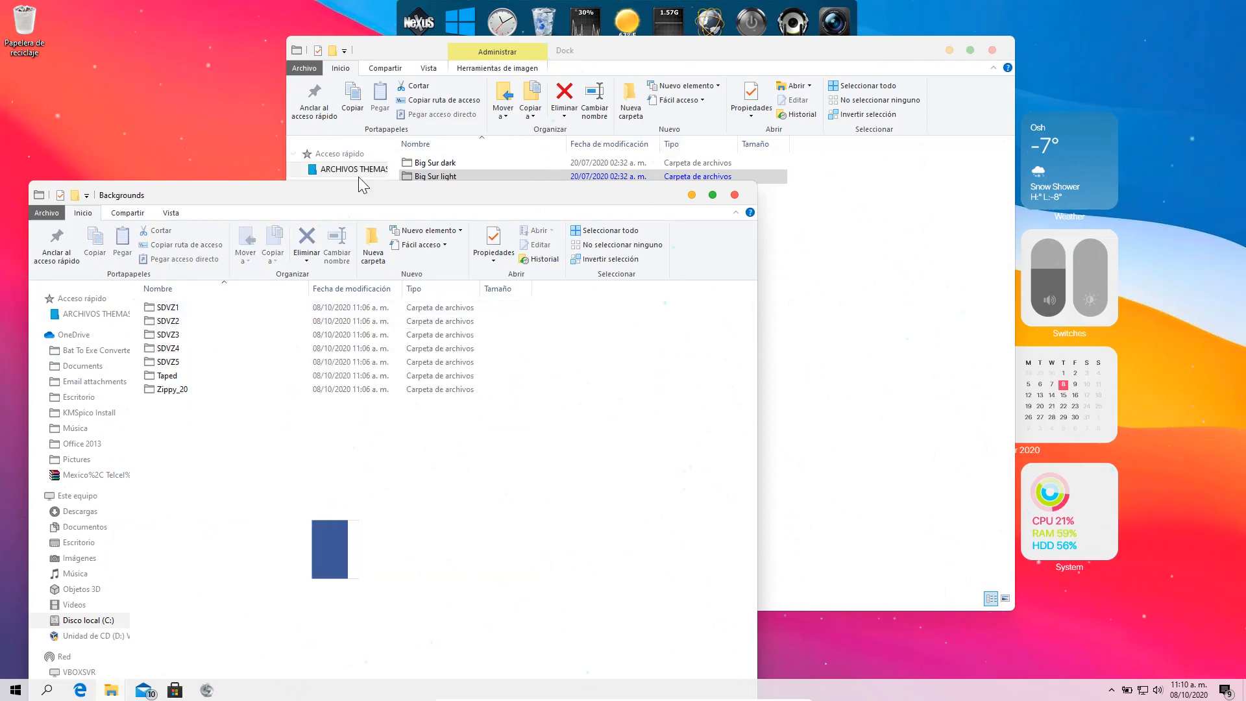
pyautogui.moveTo(367, 200); pyautogui.dragTo(407, 263)
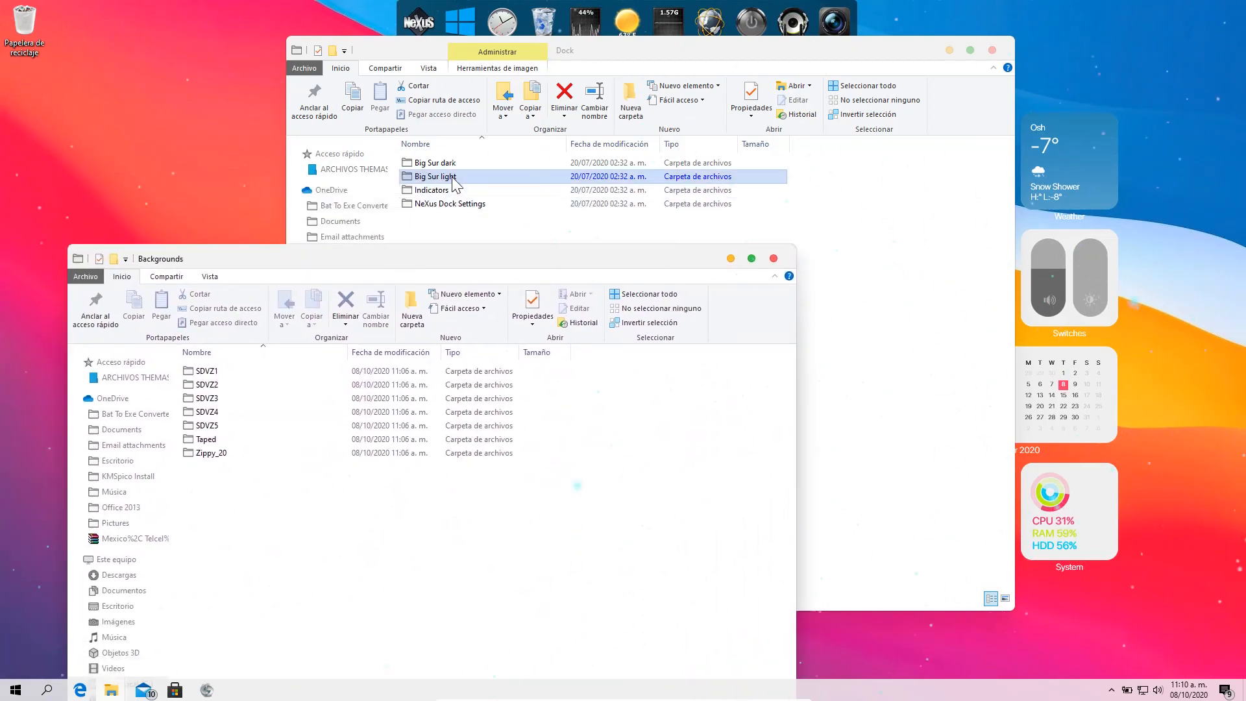
pyautogui.moveTo(626, 300); pyautogui.dragTo(298, 526)
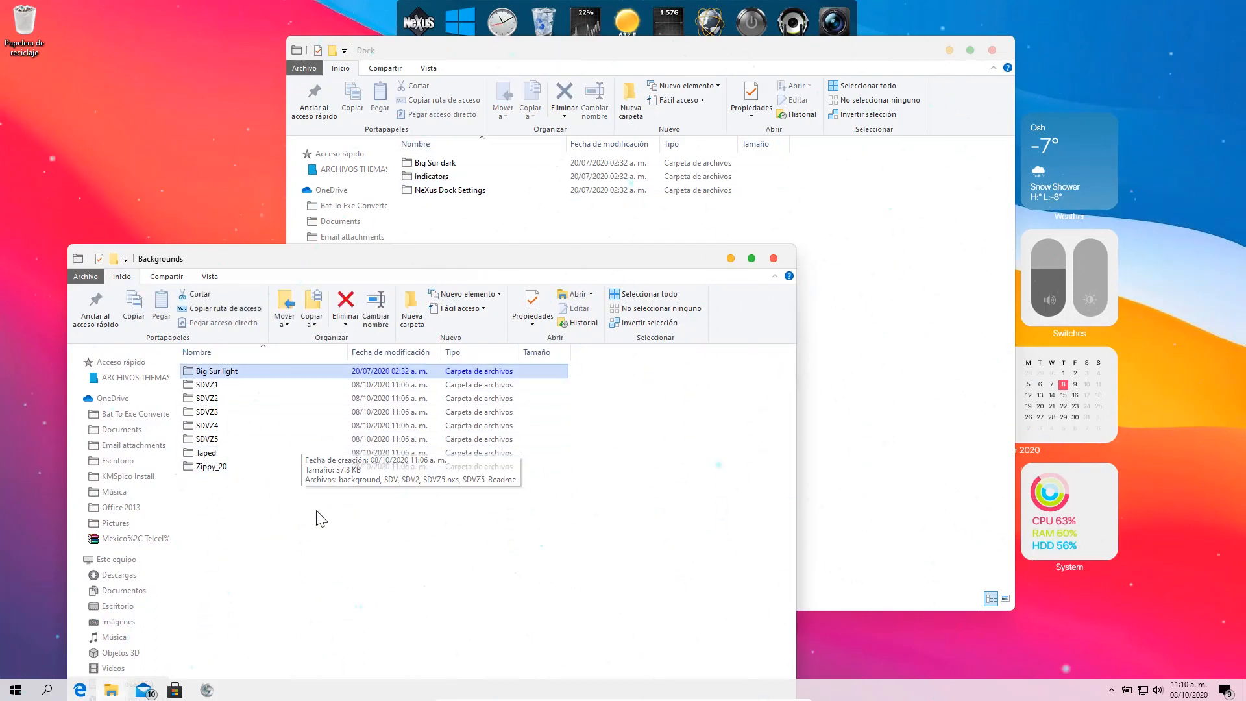
# - Move the Big Sur Dark and Big Sur Light images from the suite's Indicators folder into the NeXuS Indicators folder
pyautogui.hotkey('alt', 'Up')
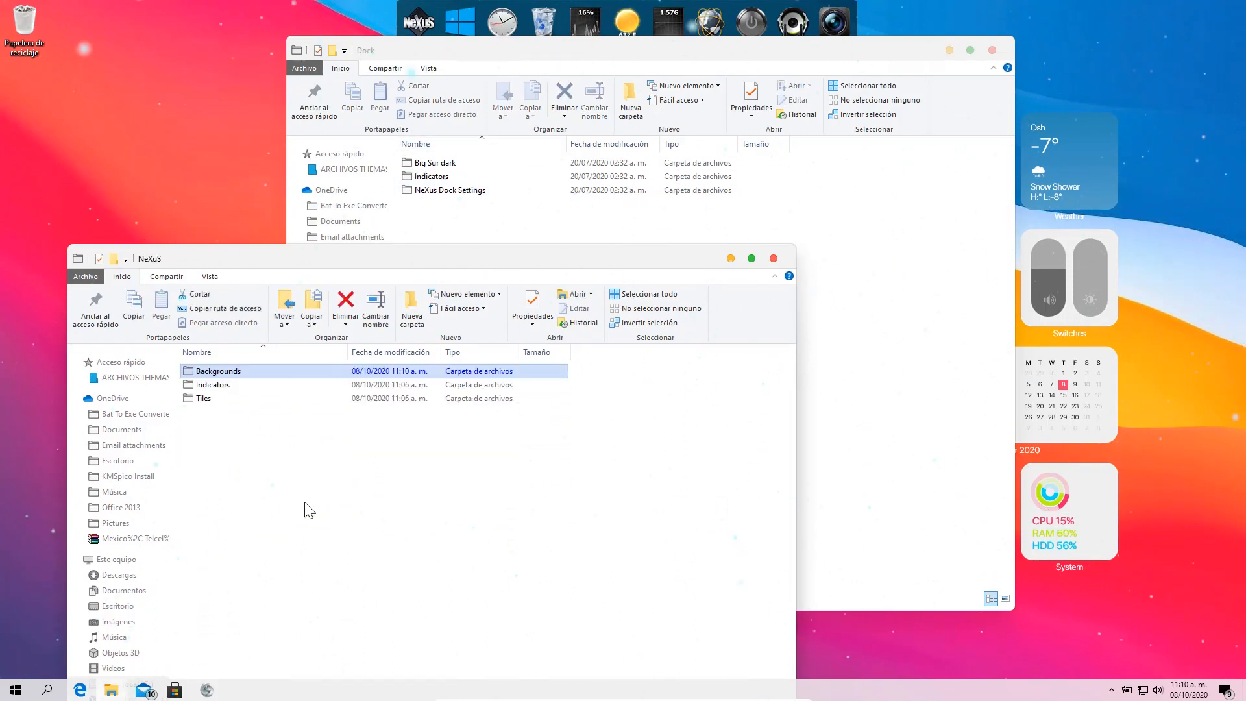
pyautogui.click(218, 385)
pyautogui.doubleClick(214, 385)
pyautogui.doubleClick(432, 177)
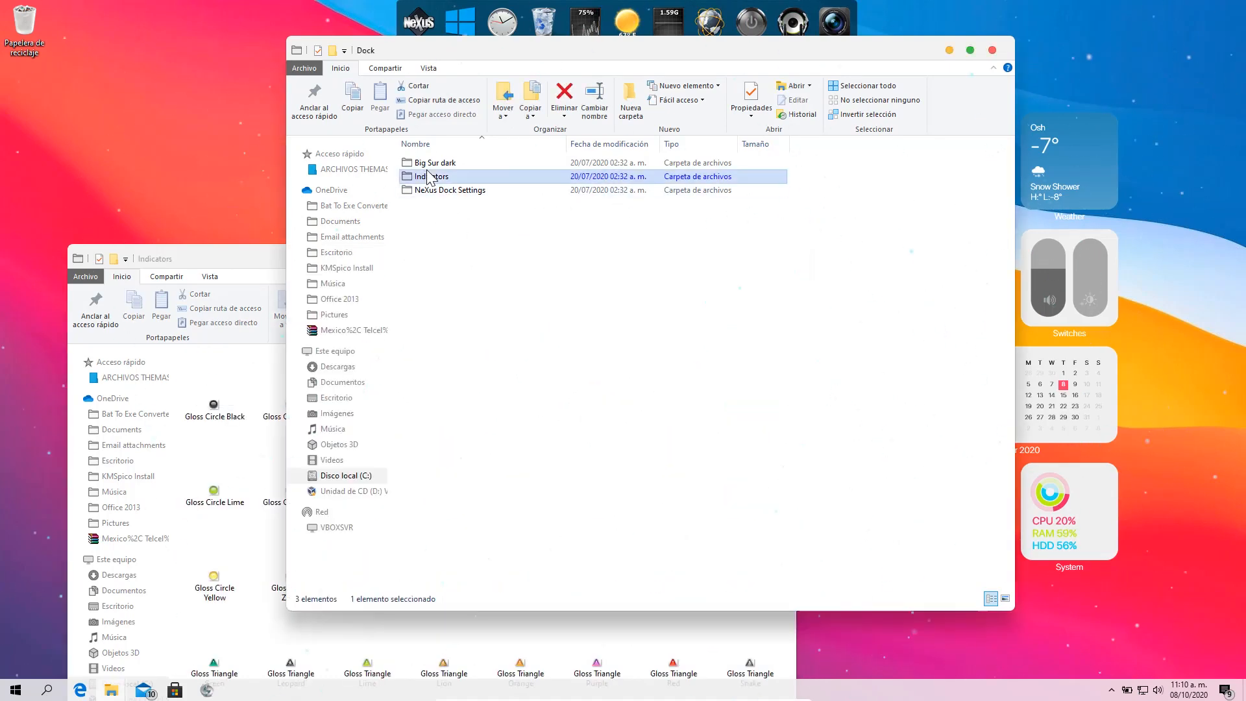
pyautogui.moveTo(658, 314); pyautogui.dragTo(216, 552)
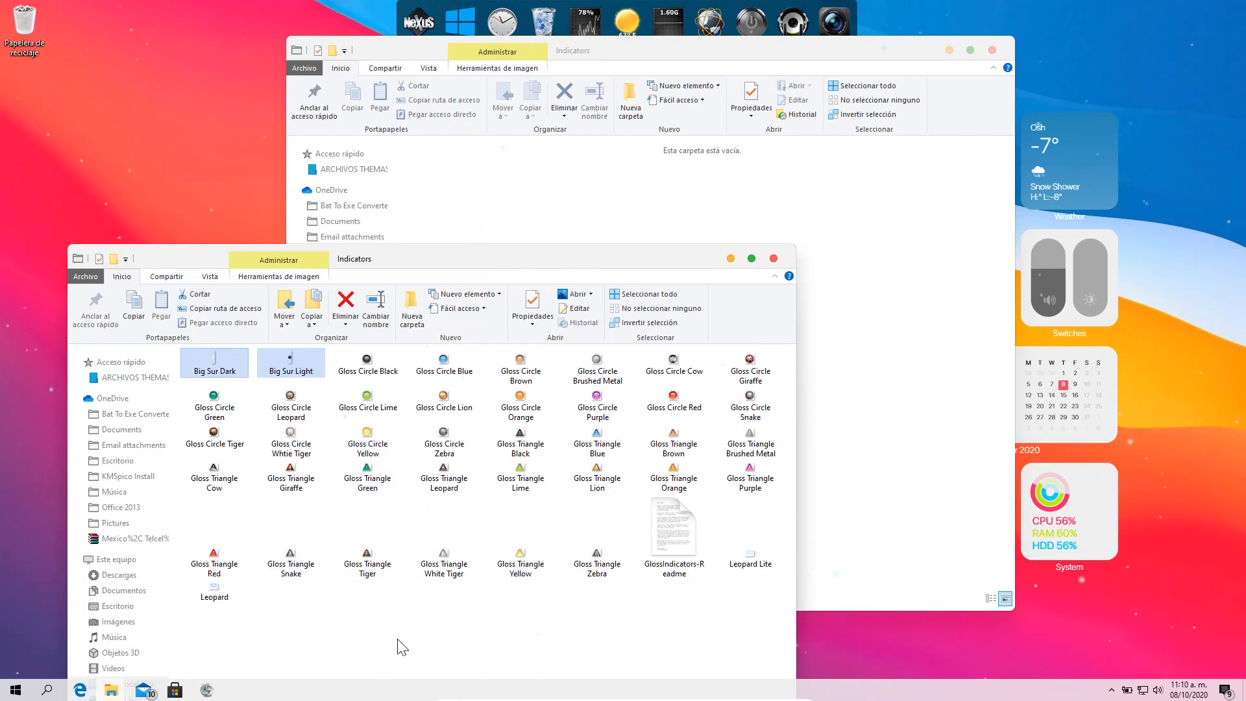
# - Open the DOCK SETTINGS image from the NeXus Dock Settings folder and examine the Nexus appearance settings it shows
pyautogui.press('BackSpace')
pyautogui.click(493, 174)
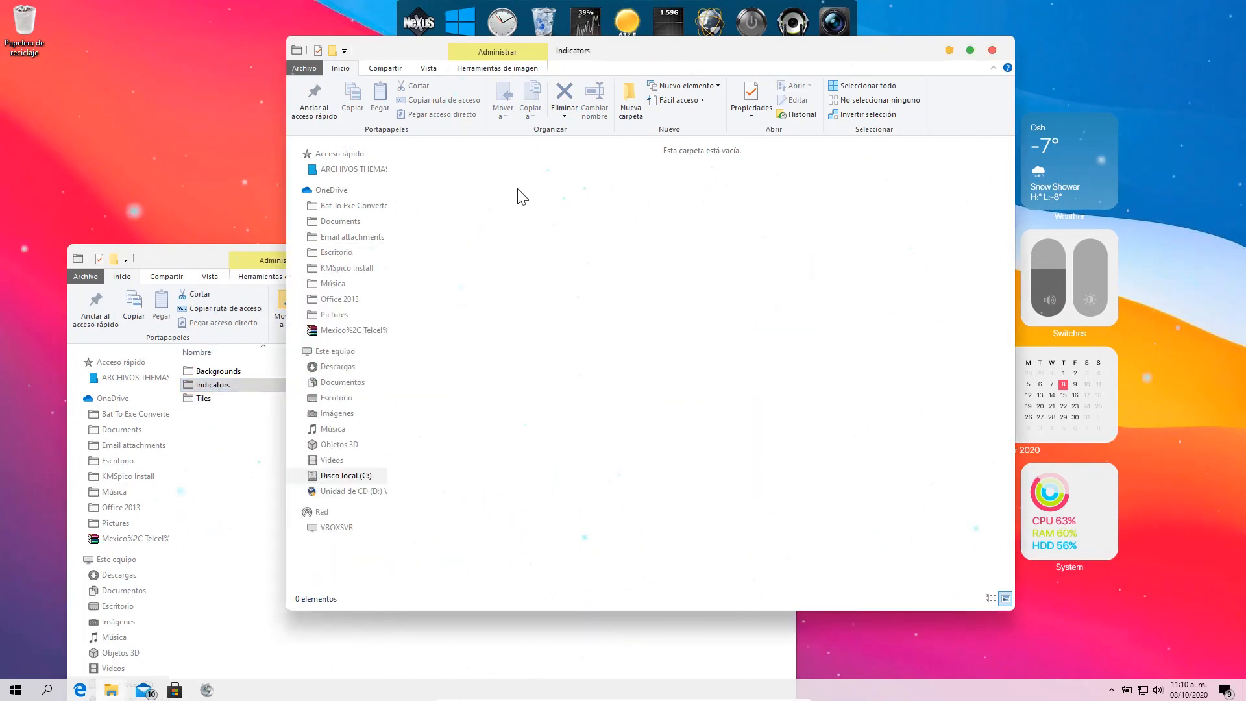
pyautogui.press('BackSpace')
pyautogui.doubleClick(449, 191)
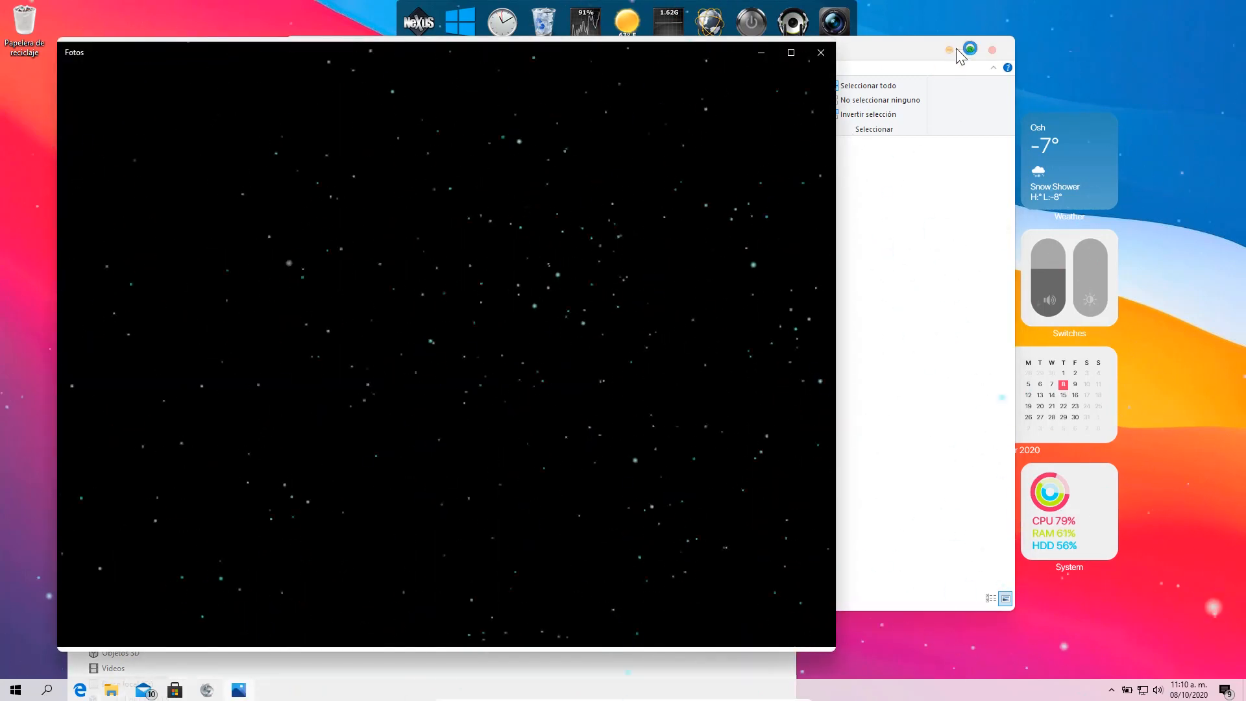
pyautogui.click(957, 50)
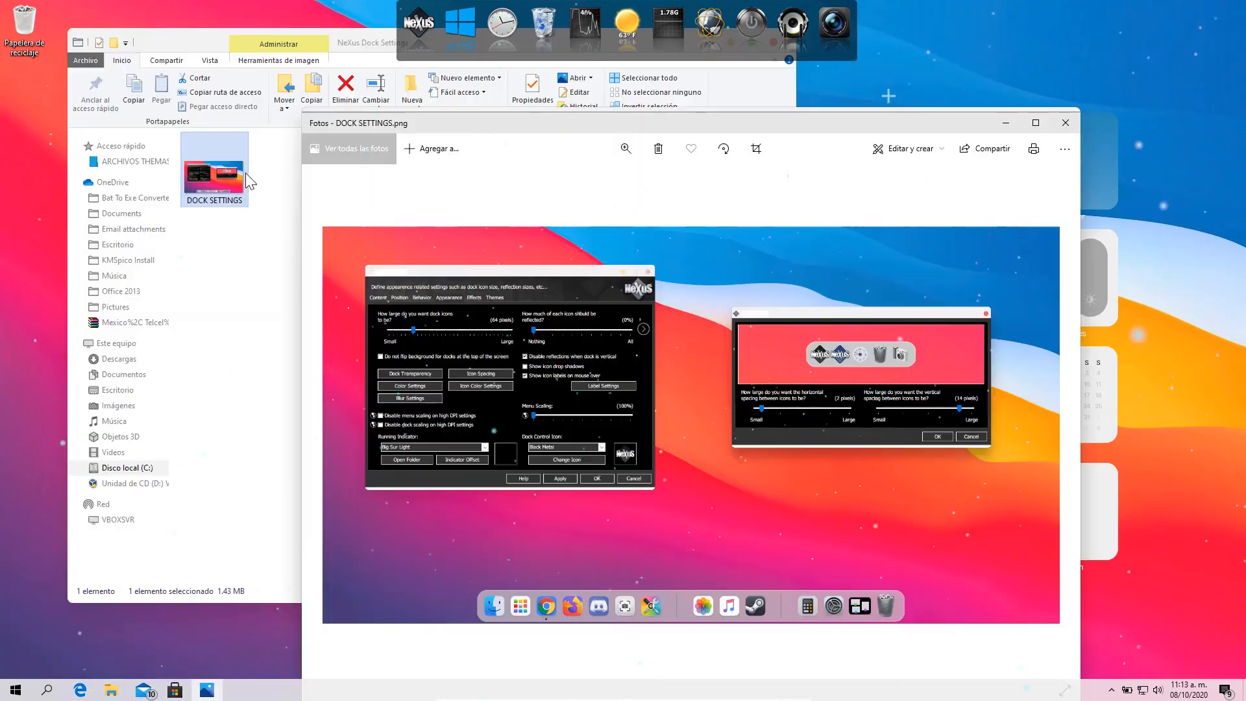
pyautogui.moveTo(485, 118); pyautogui.dragTo(280, 64)
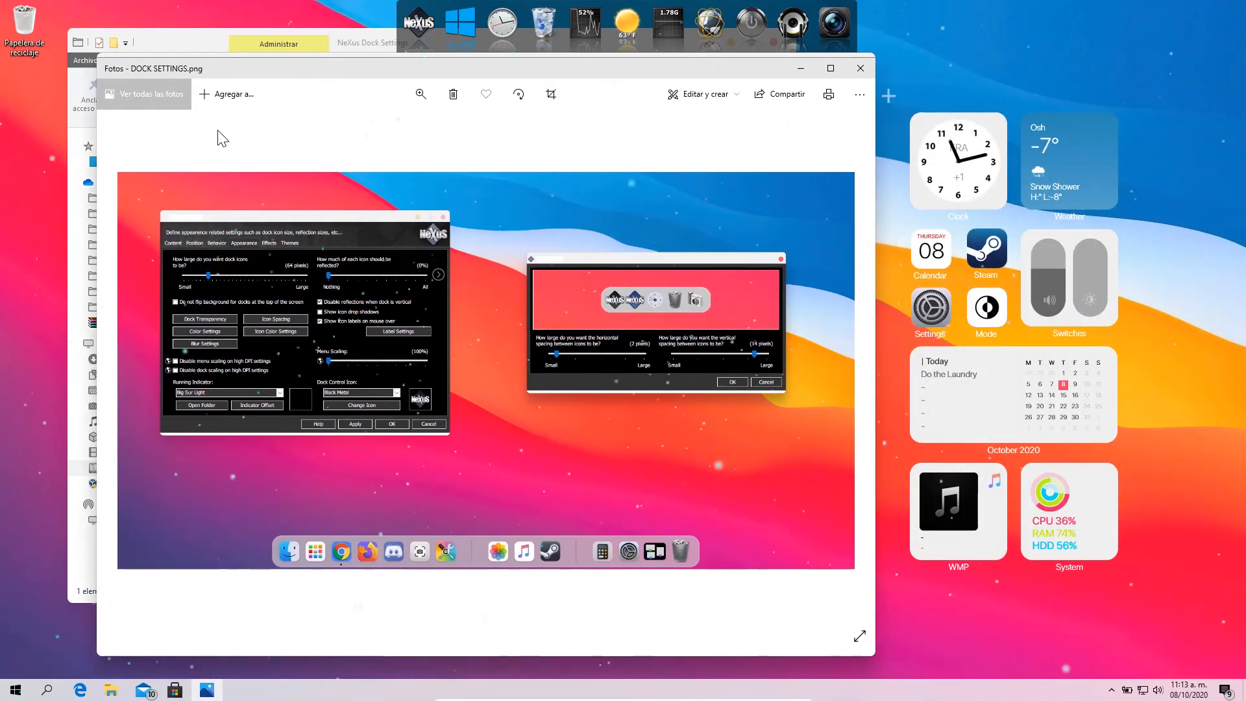
pyautogui.moveTo(412, 129); pyautogui.dragTo(386, 128)
pyautogui.moveTo(333, 205); pyautogui.dragTo(634, 354)
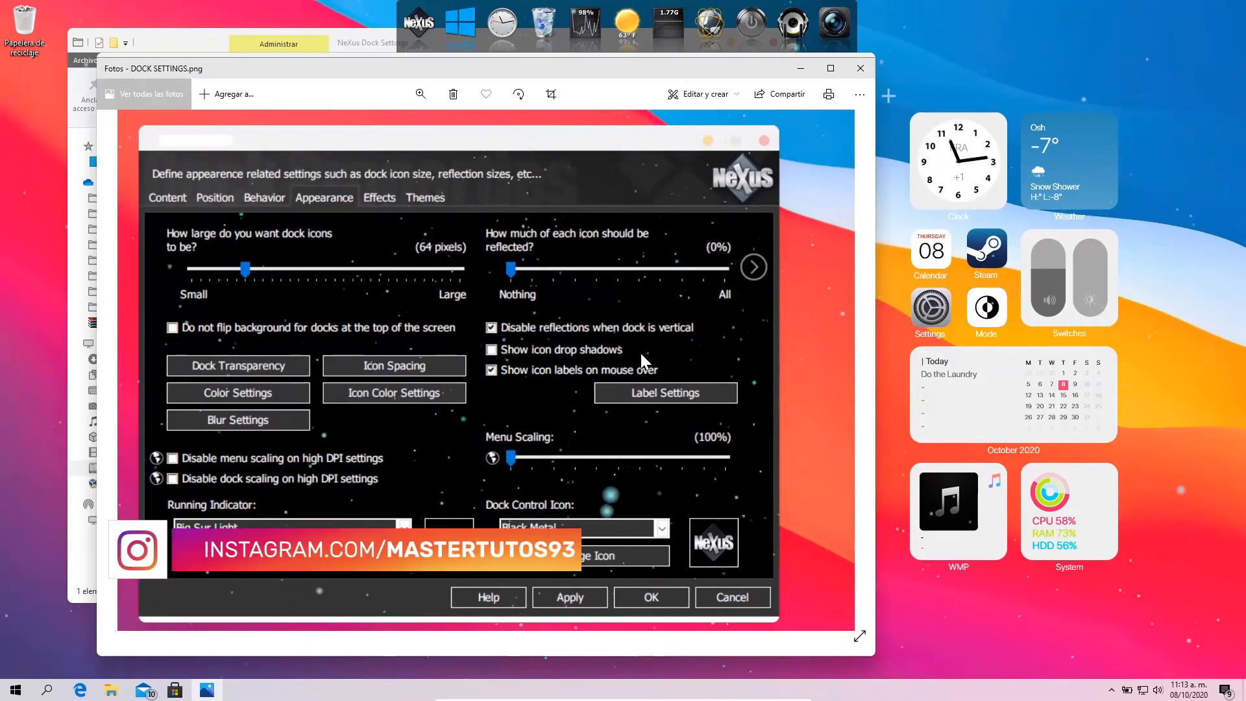
# - Open the Nexus dock preferences and apply the Big Sur Light theme to the dock
pyautogui.click(413, 22)
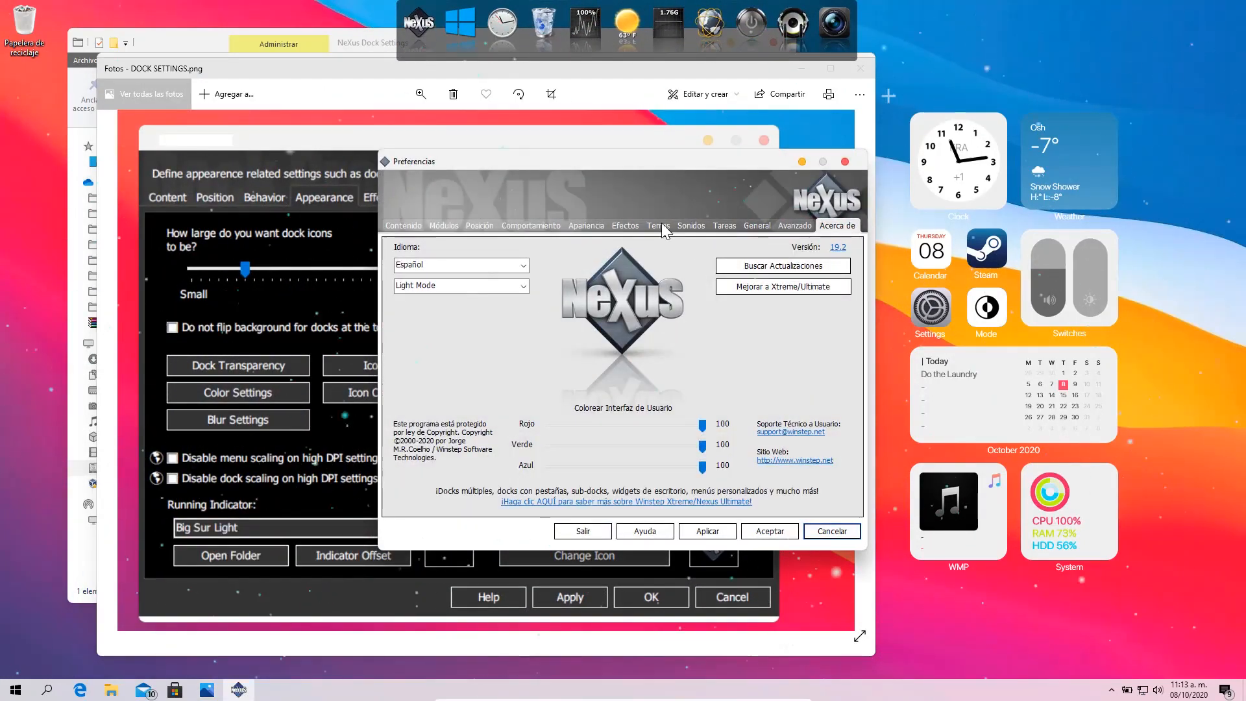
pyautogui.click(658, 226)
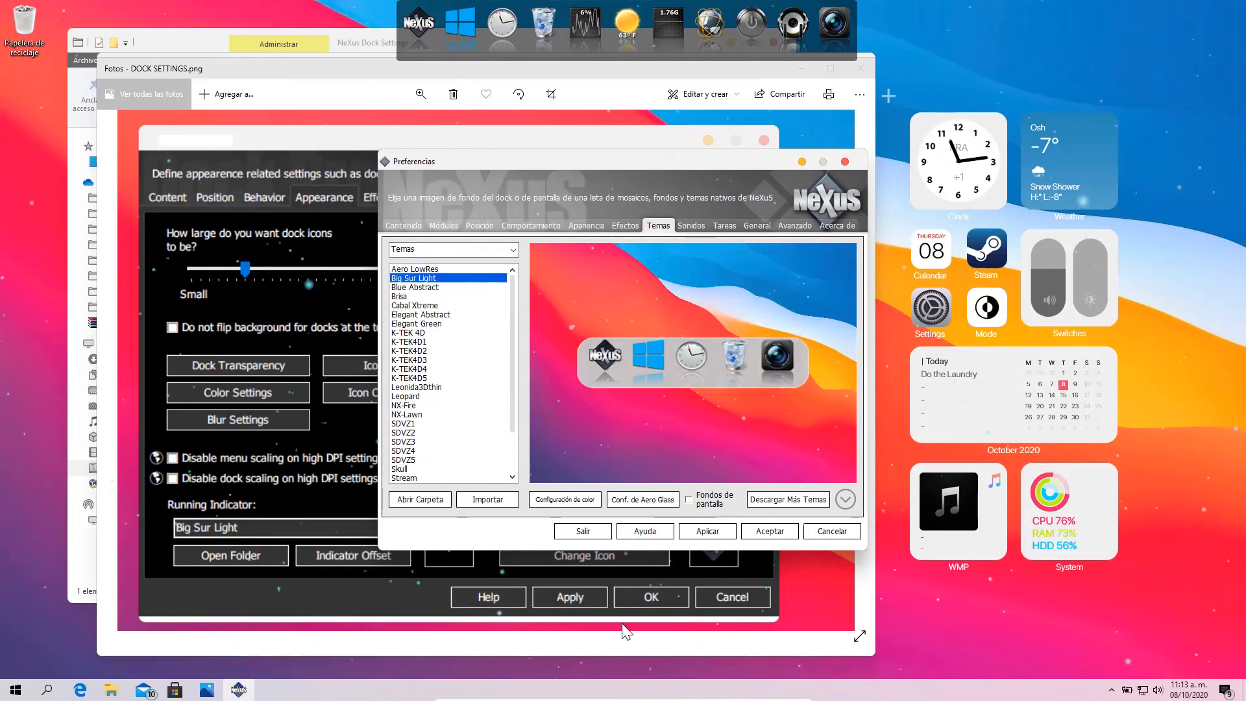
pyautogui.click(708, 534)
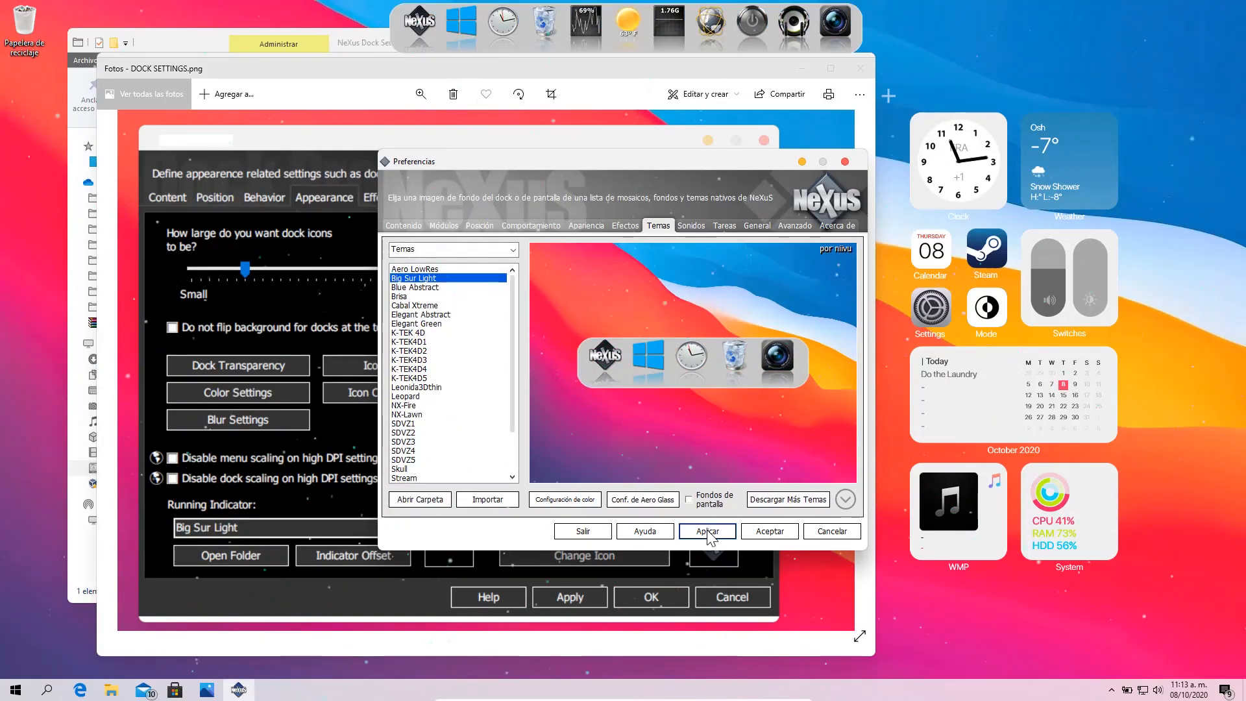
# - Show the dock's appearance settings and place the Preferencias window beside the DOCK SETTINGS reference image
pyautogui.click(582, 228)
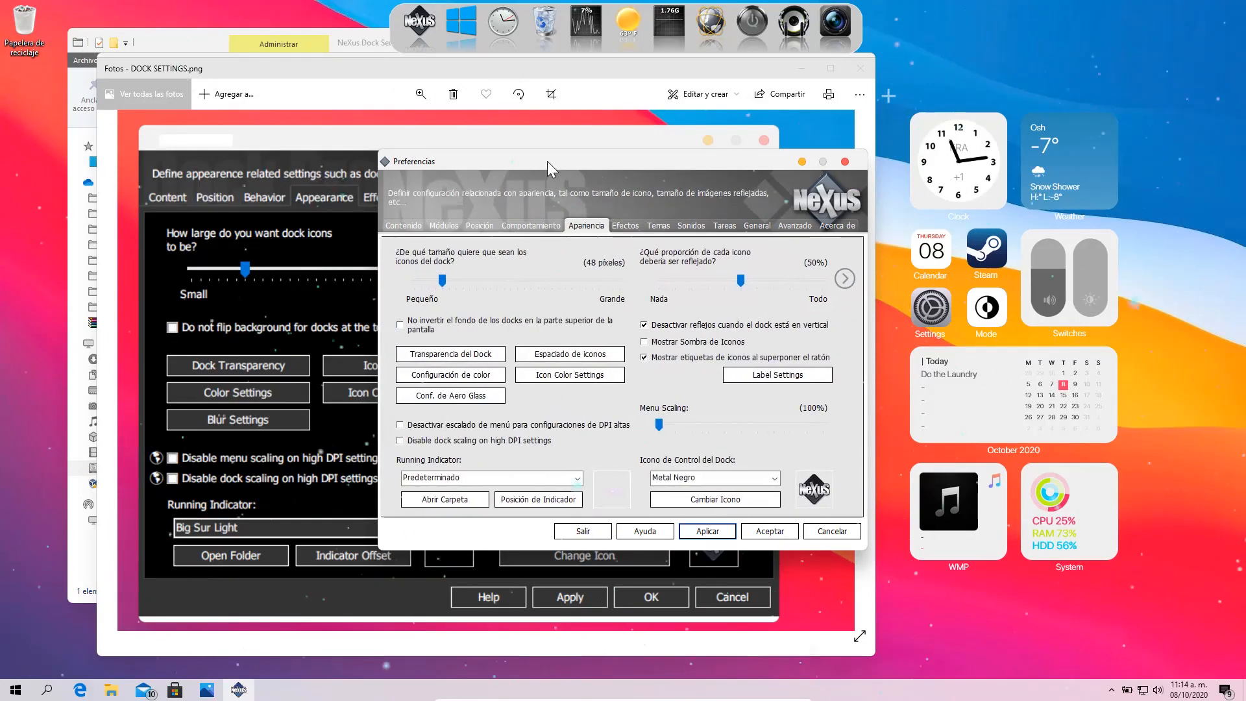
pyautogui.moveTo(604, 132); pyautogui.dragTo(531, 175)
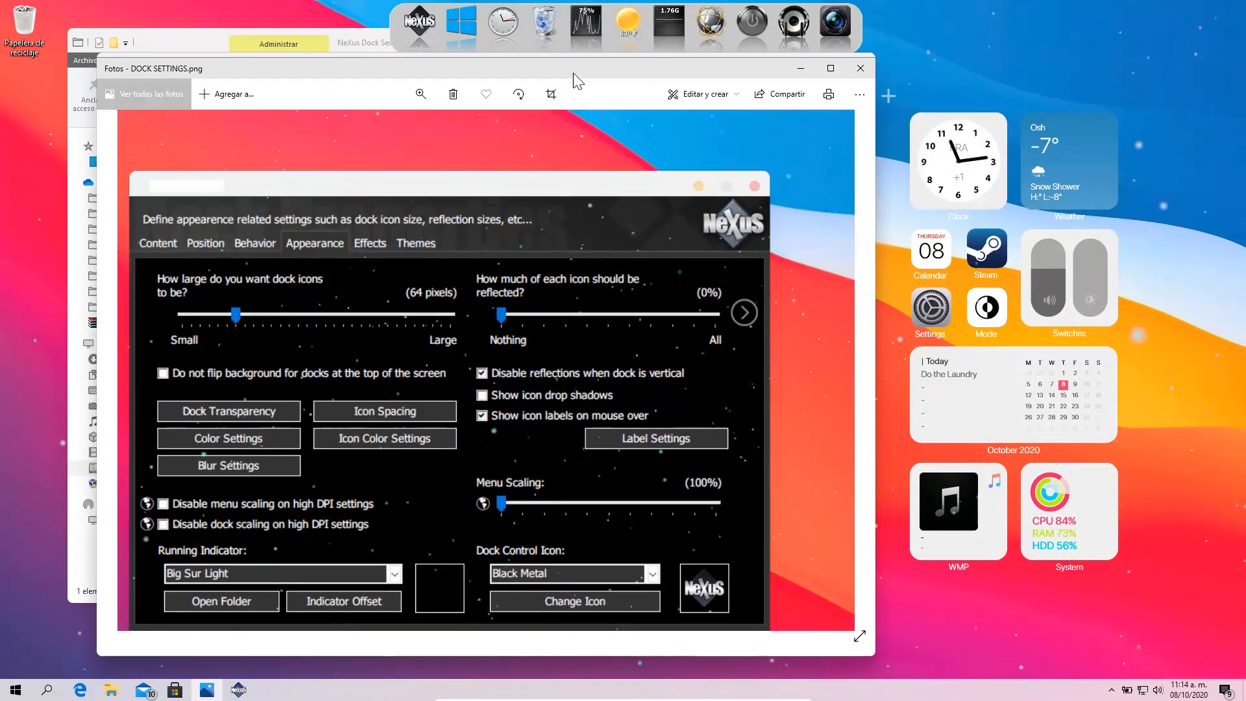
pyautogui.moveTo(574, 72); pyautogui.dragTo(943, 83)
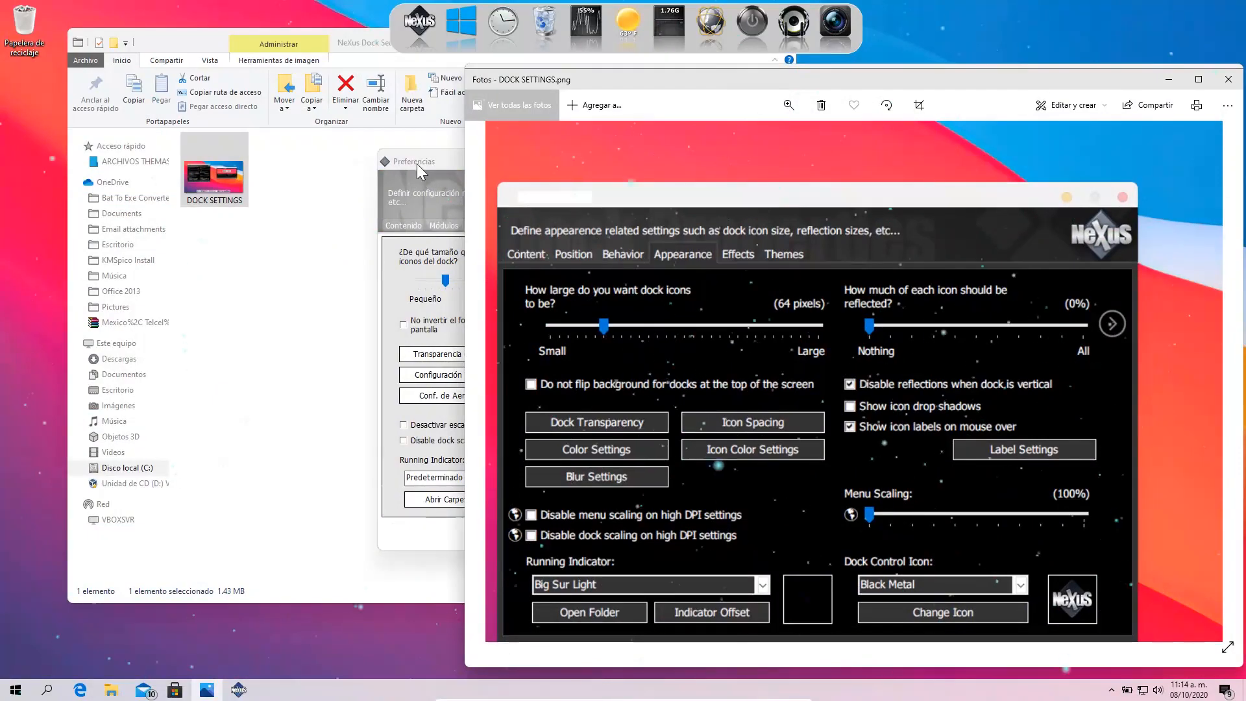
pyautogui.moveTo(417, 163); pyautogui.dragTo(75, 240)
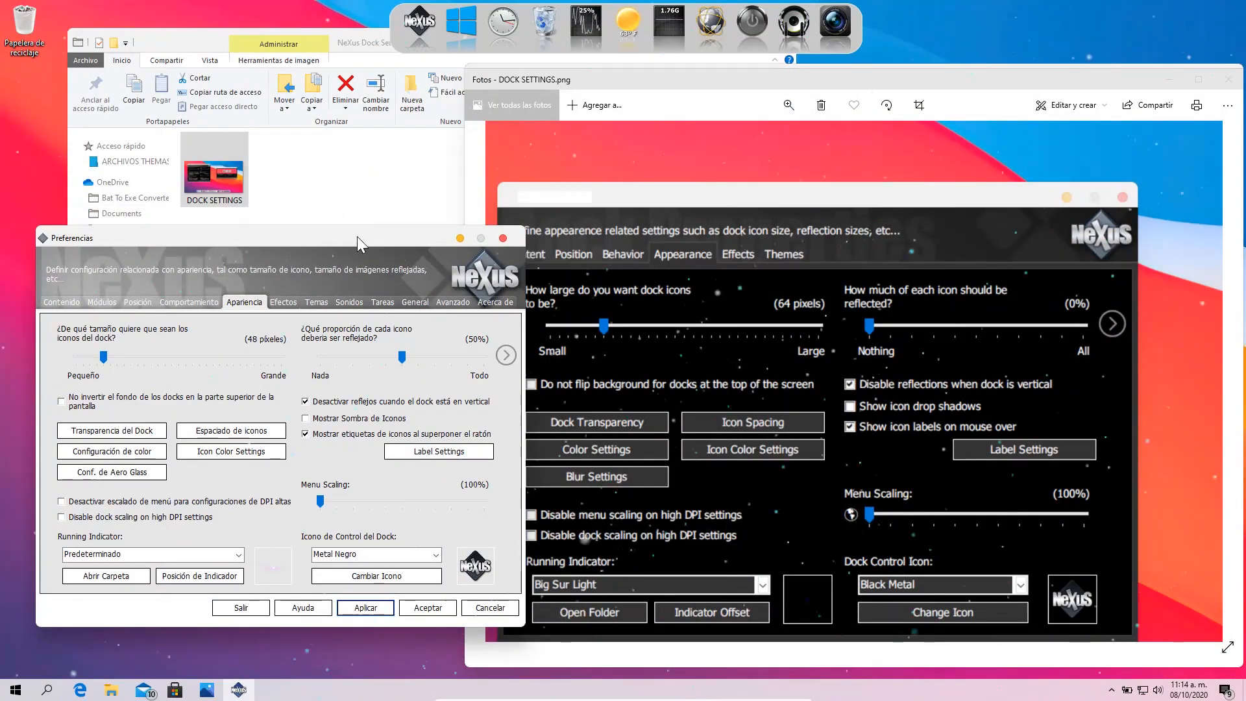
pyautogui.moveTo(357, 236); pyautogui.dragTo(321, 212)
# - Set the dock icon size to 65 pixels, icon reflection to 0% and the running indicator to Big Sur Light, applying and accepting the preferences
pyautogui.moveTo(83, 330); pyautogui.dragTo(72, 328)
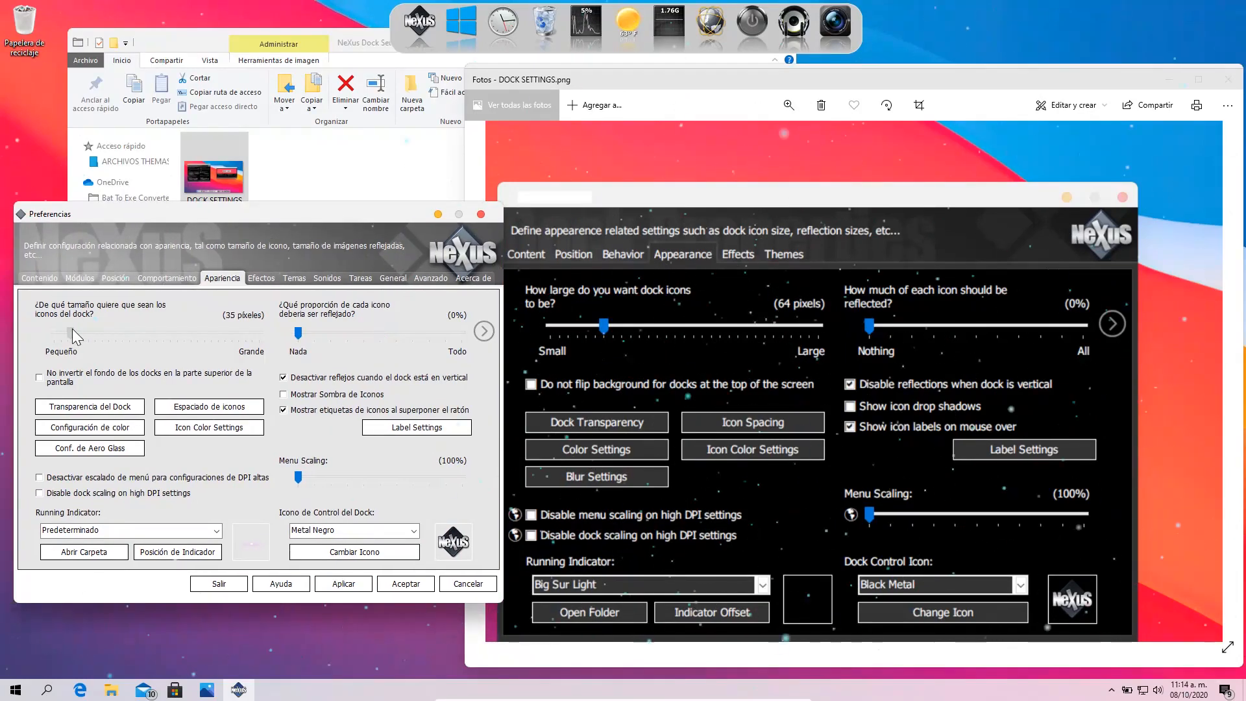
pyautogui.click(364, 531)
pyautogui.click(63, 237)
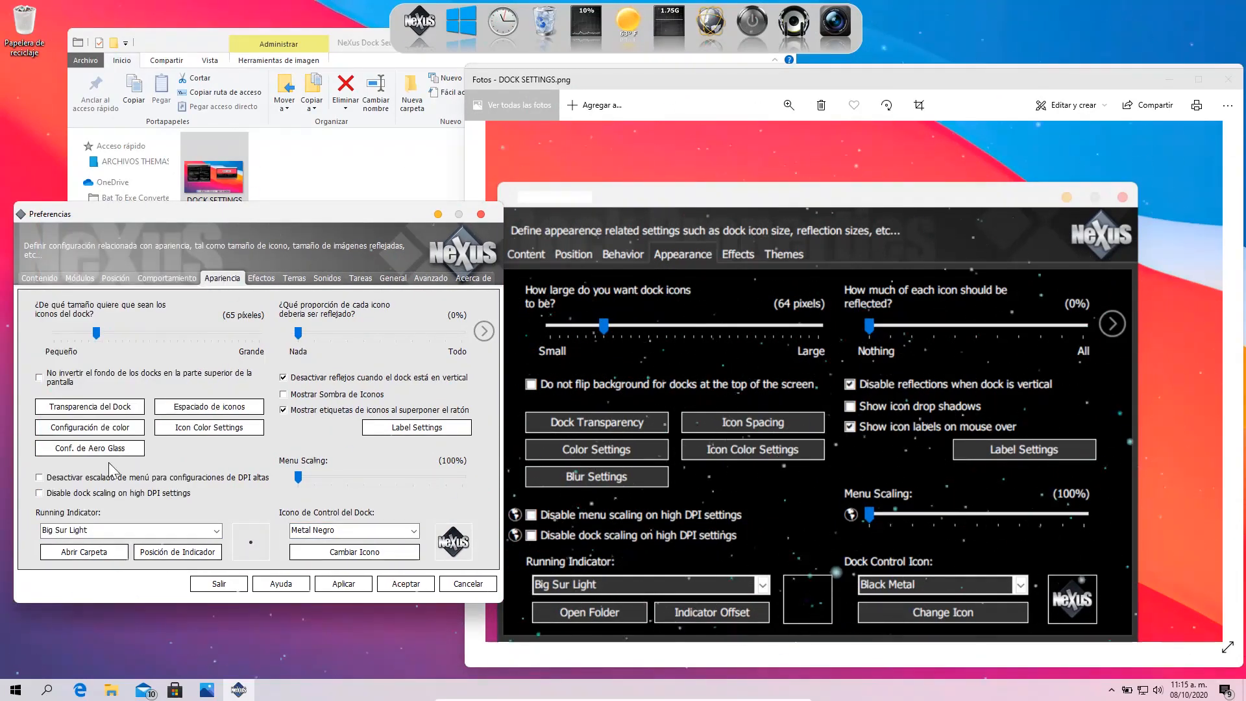
pyautogui.click(344, 584)
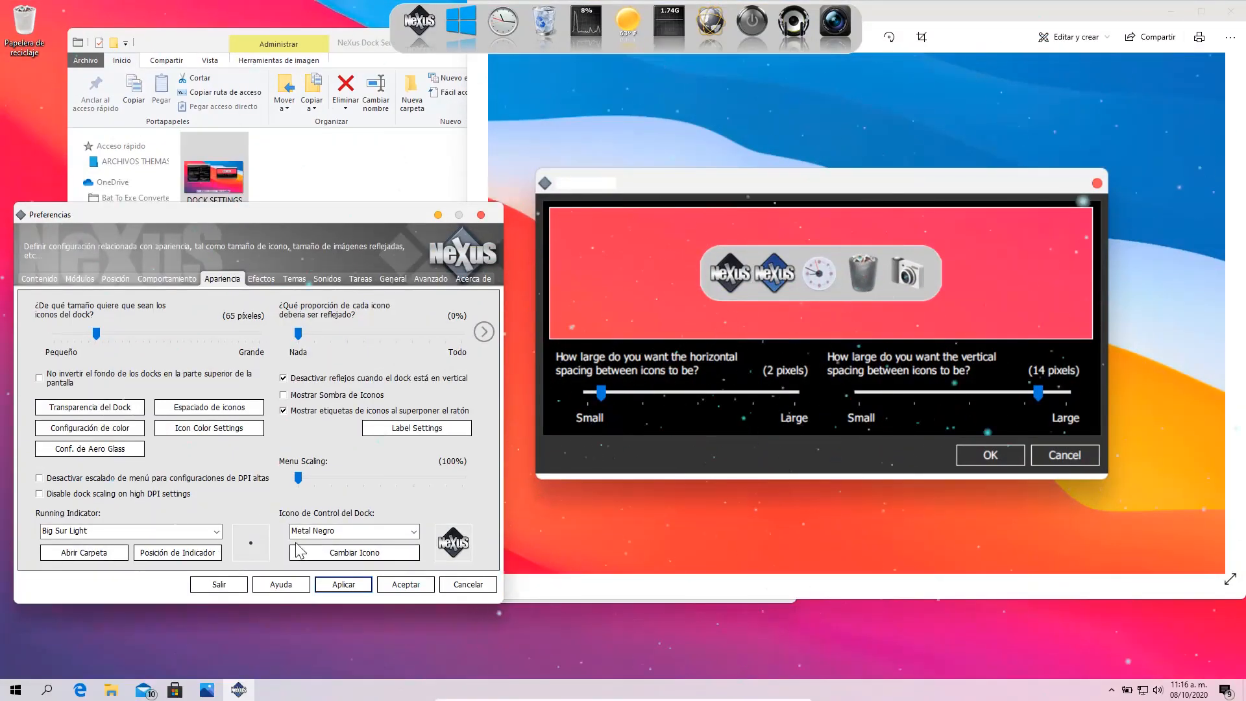
pyautogui.click(344, 588)
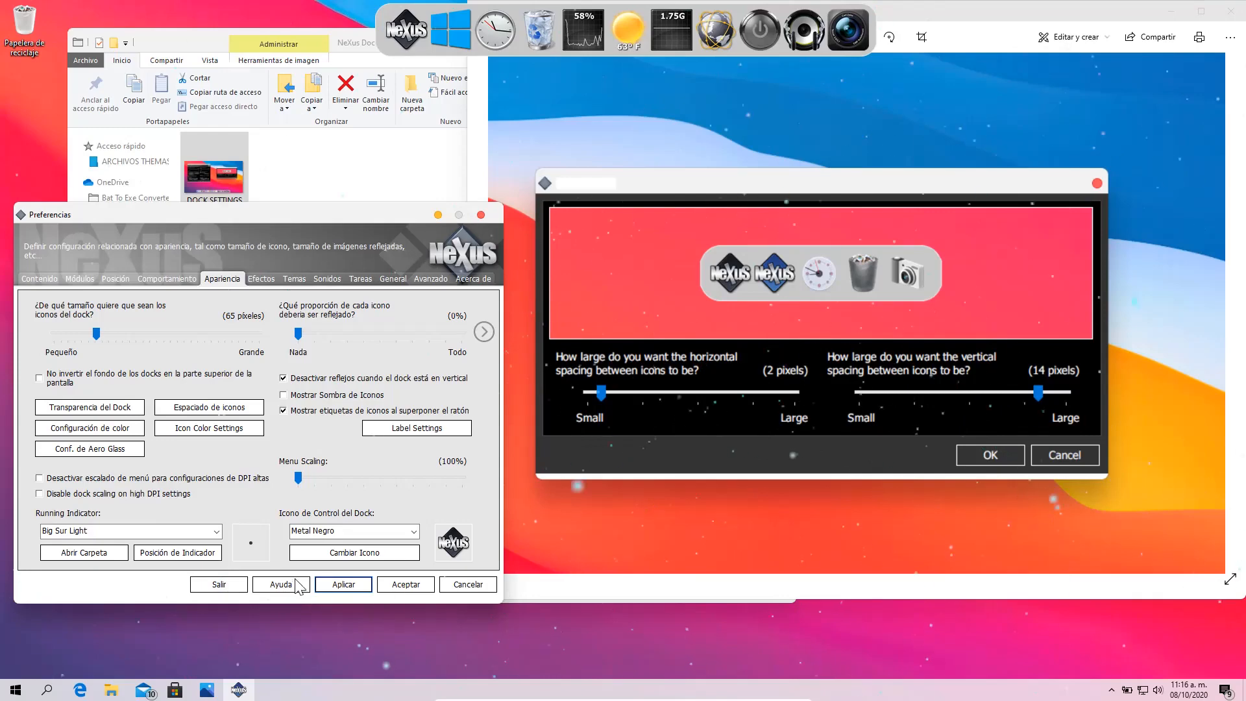
pyautogui.click(409, 588)
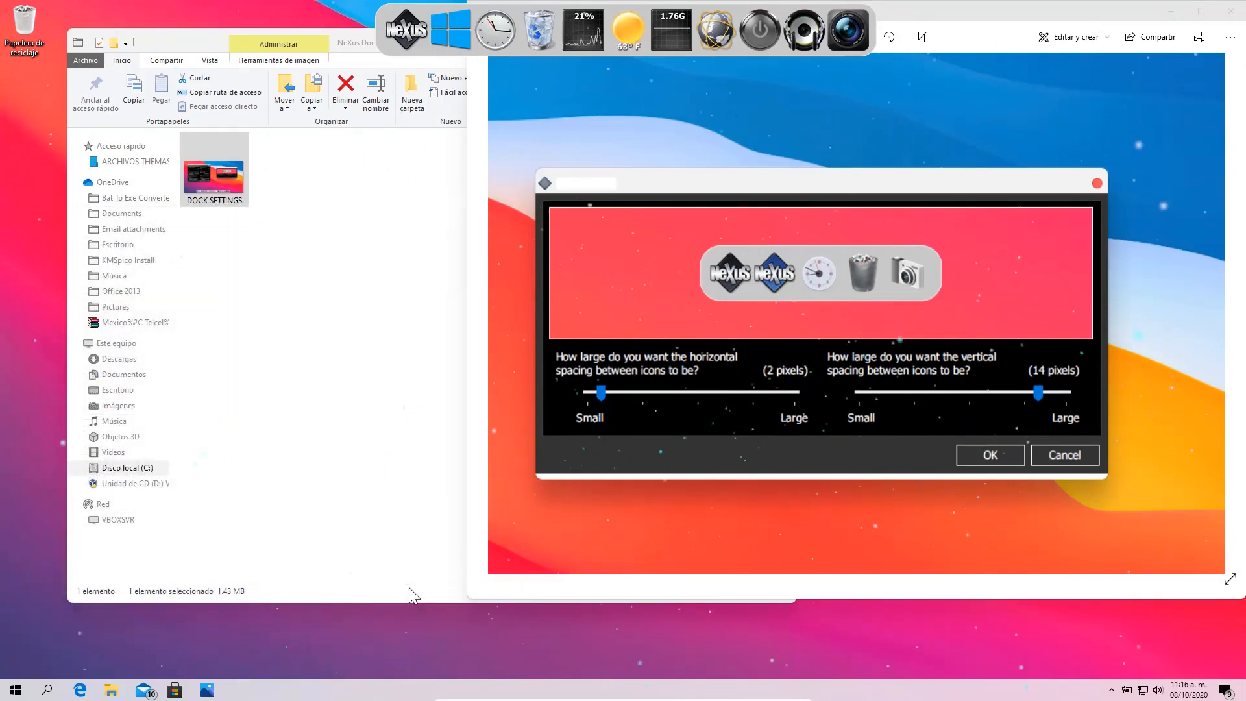
# - Close the DOCK SETTINGS image and minimize the NeXus Dock Settings folder window
pyautogui.moveTo(1092, 9); pyautogui.dragTo(785, 155)
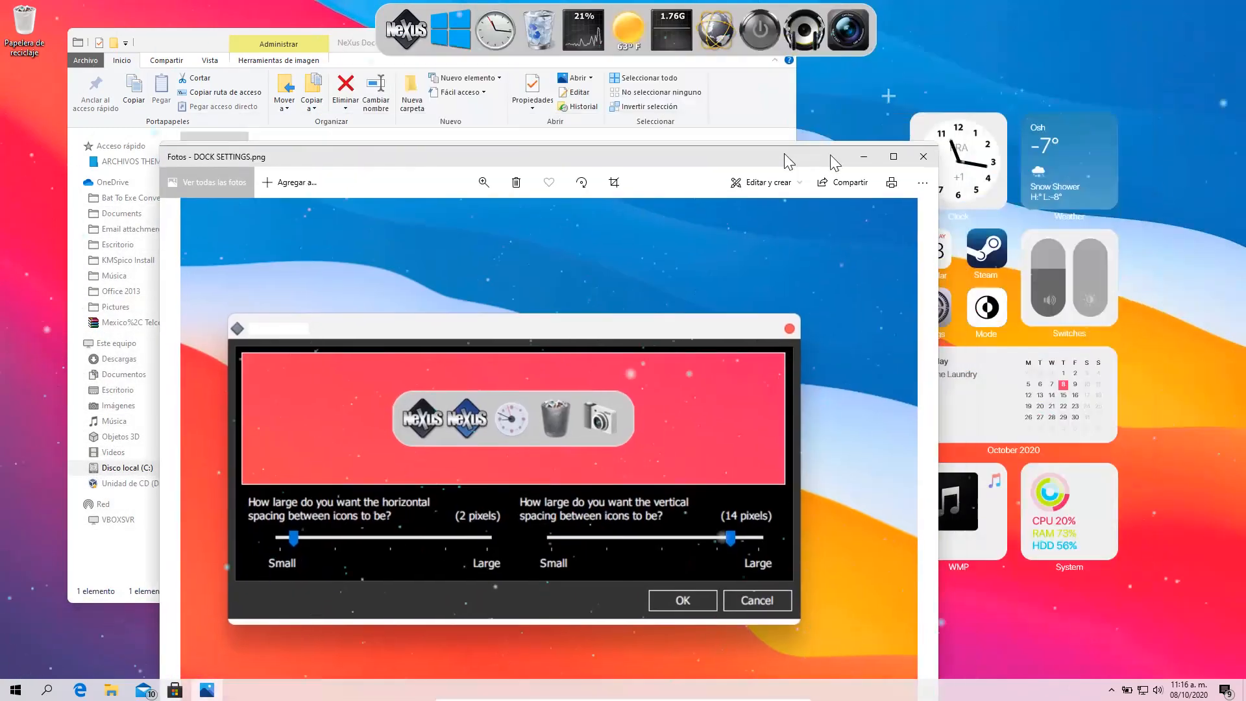
pyautogui.click(924, 156)
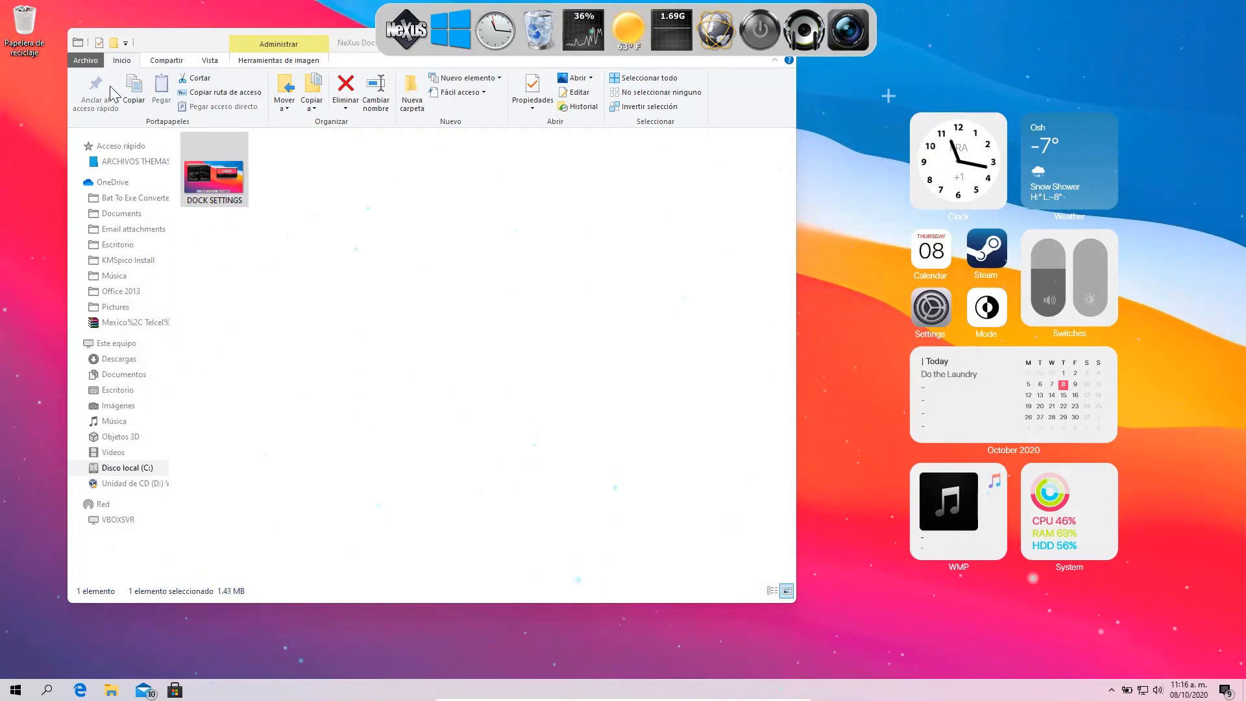
pyautogui.moveTo(200, 33); pyautogui.dragTo(200, 54)
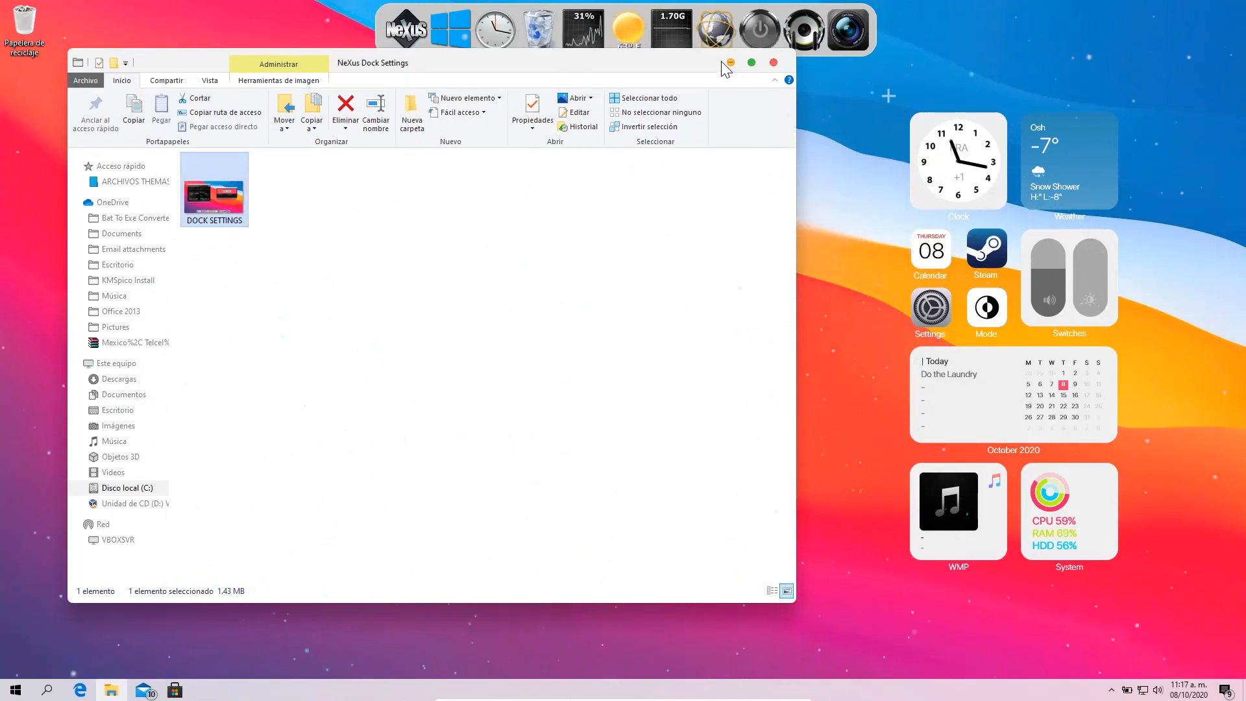
pyautogui.click(731, 63)
# - Position the Nexus dock at the bottom edge of the screen (Borde Inferior de Pantalla)
pyautogui.rightClick(391, 26)
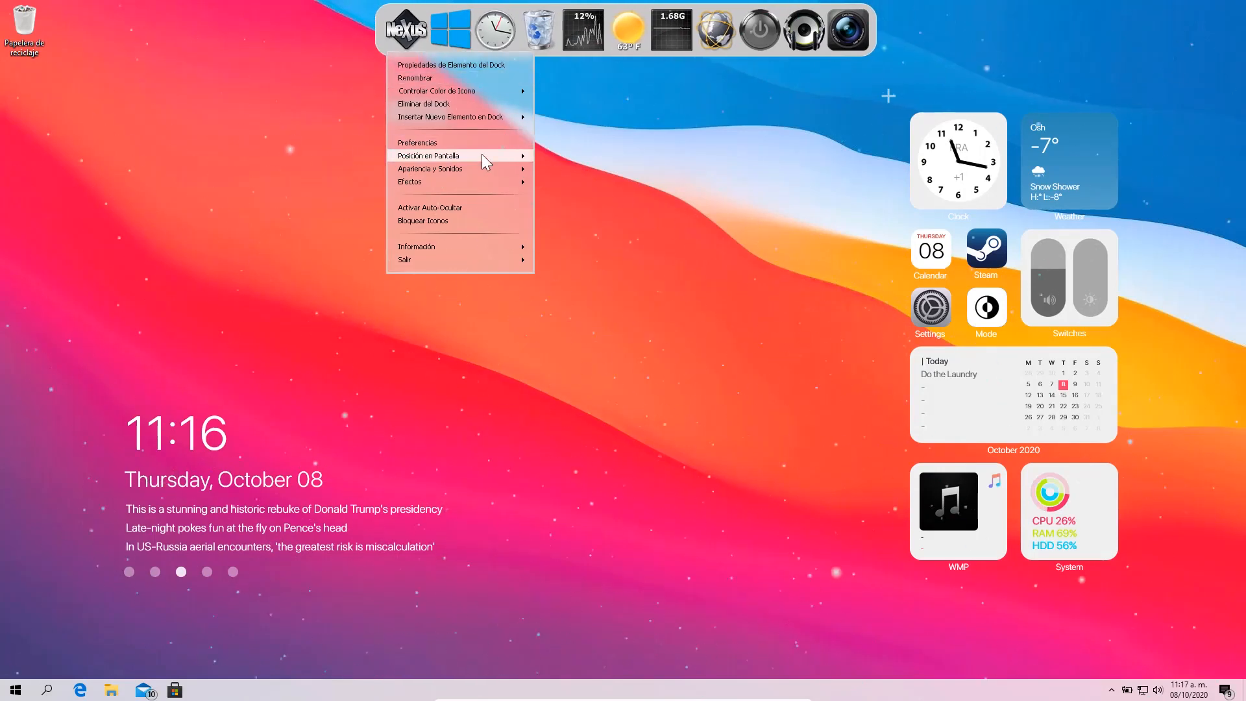
pyautogui.moveTo(528, 155)
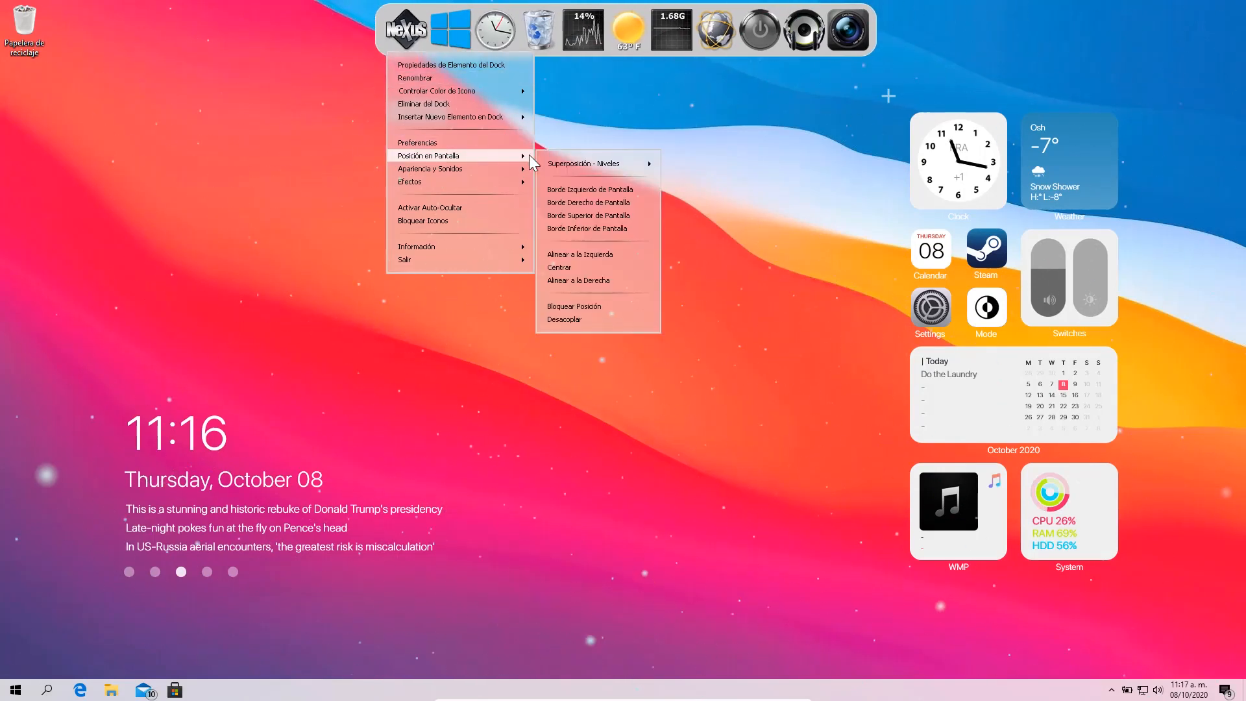
pyautogui.click(643, 228)
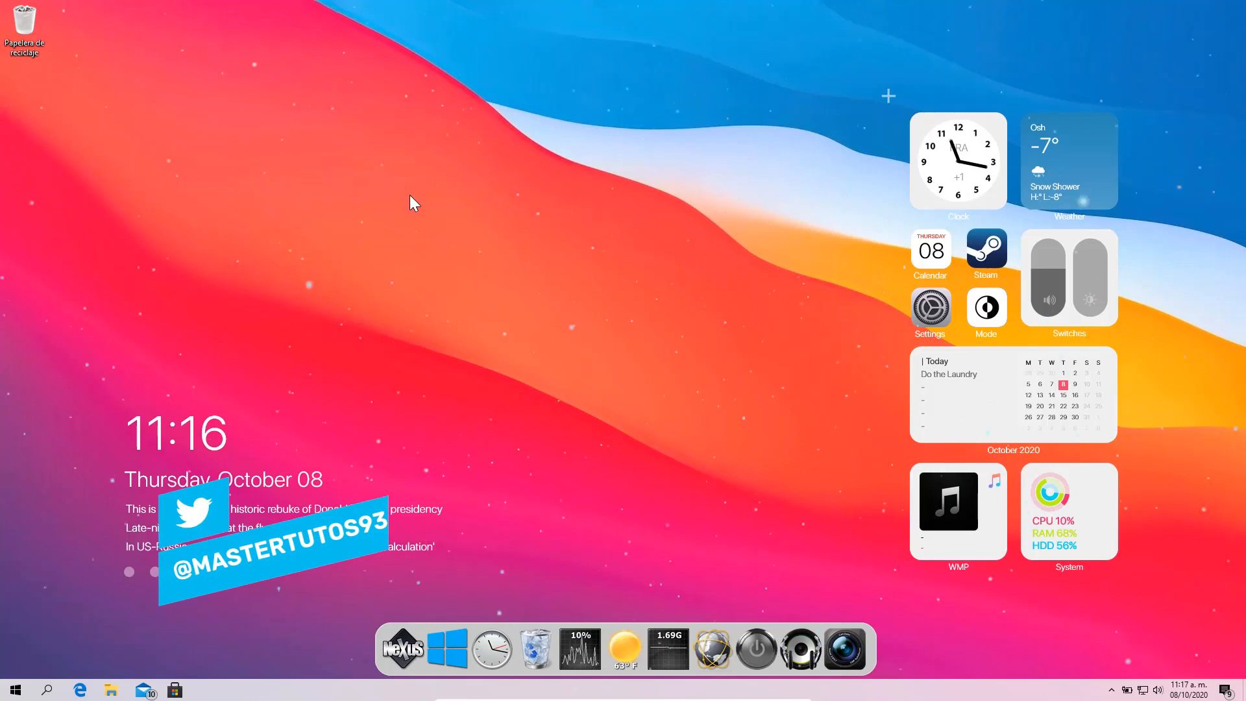
# - Run StartIsBackPlusPlus_setup from the ARCHIVOS THEMAS MAC folder and install it for the current user only
pyautogui.click(111, 687)
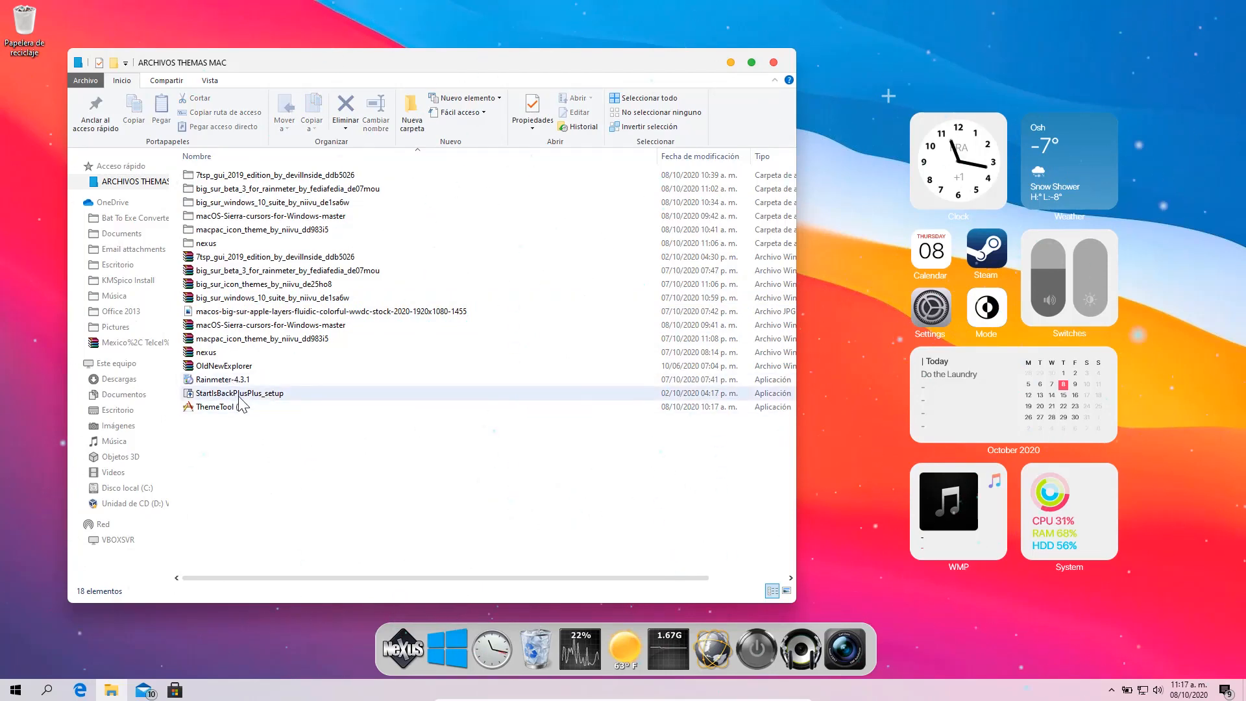
pyautogui.doubleClick(239, 394)
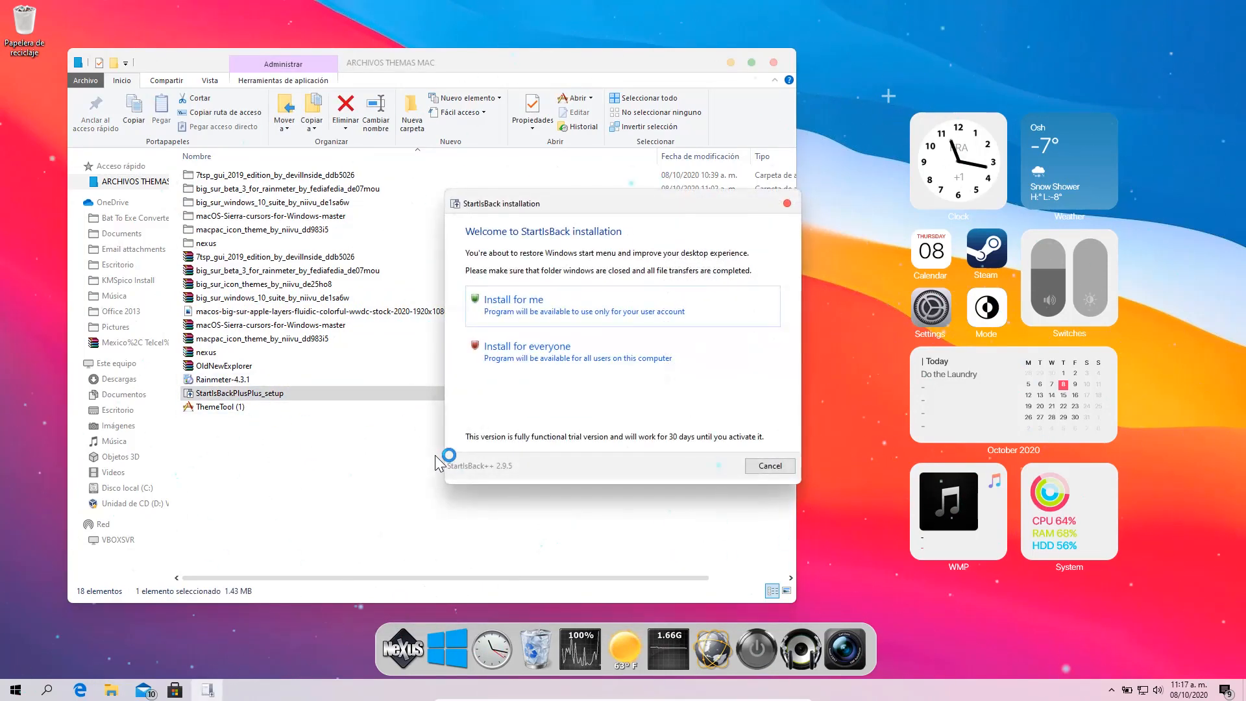
pyautogui.click(543, 304)
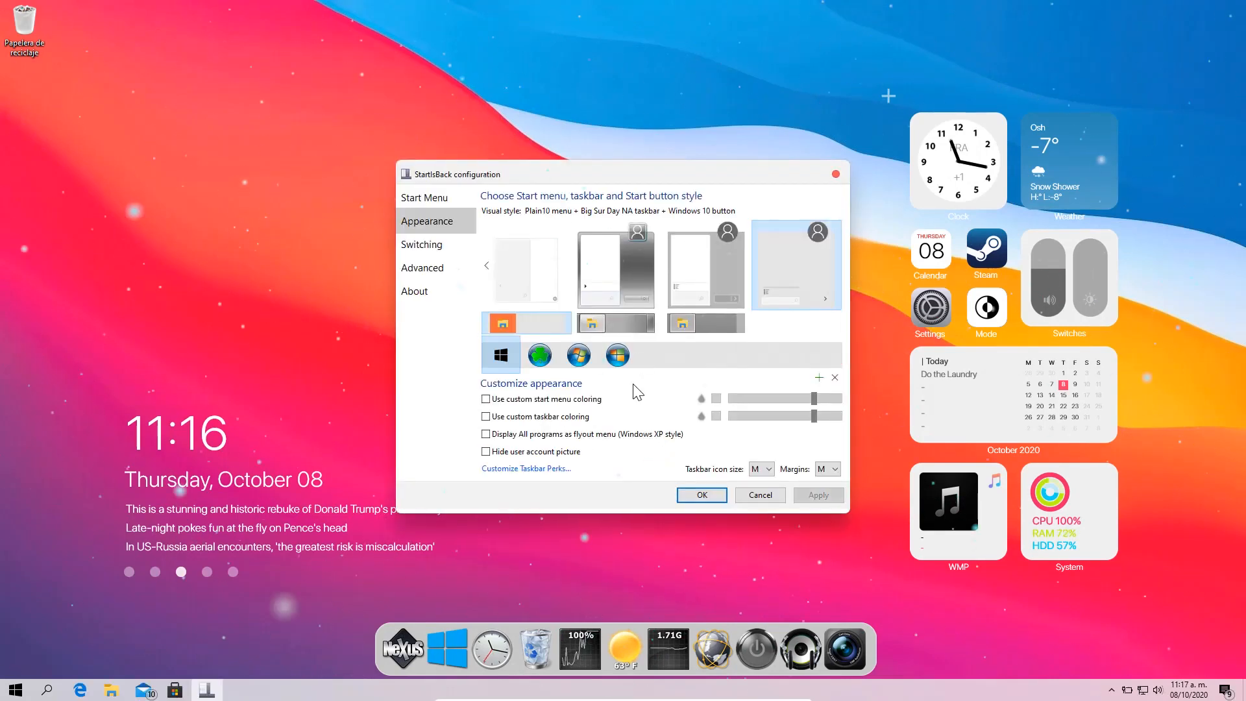
# - Begin adding a custom Start button image in StartIsBack, browsing to the Start Orbs folder of the Big Sur Windows 10 Suite
pyautogui.click(818, 375)
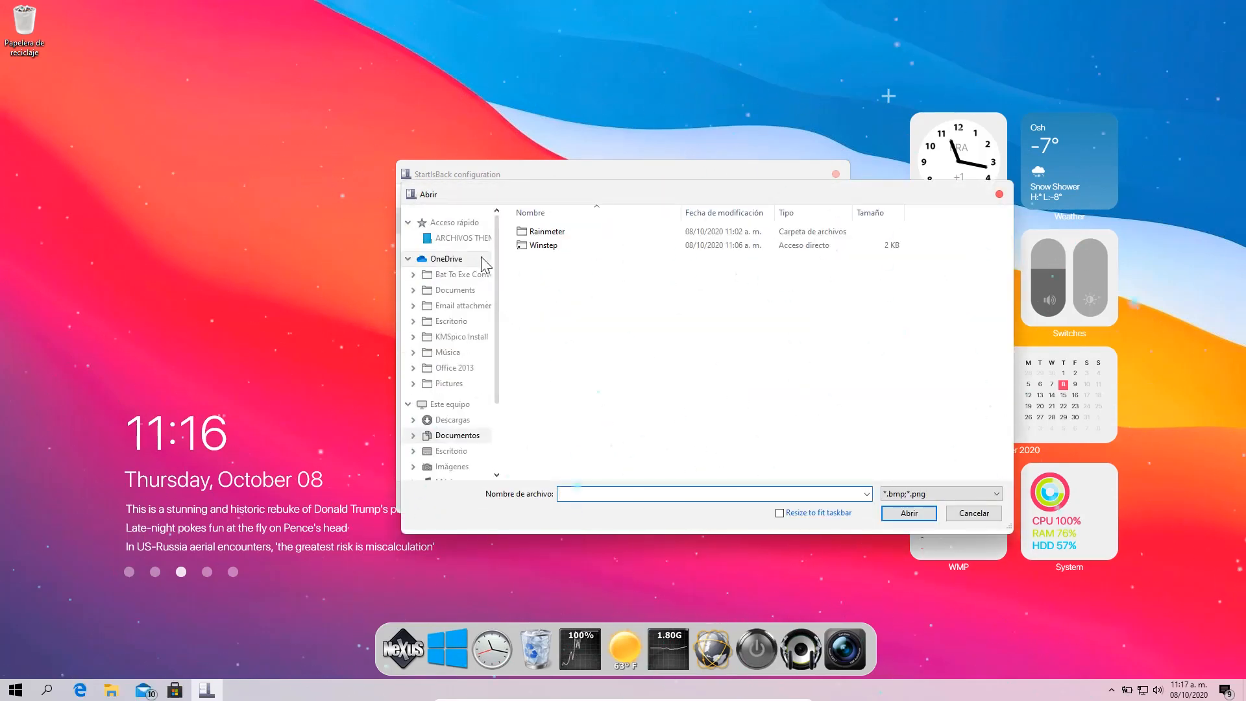
pyautogui.click(464, 239)
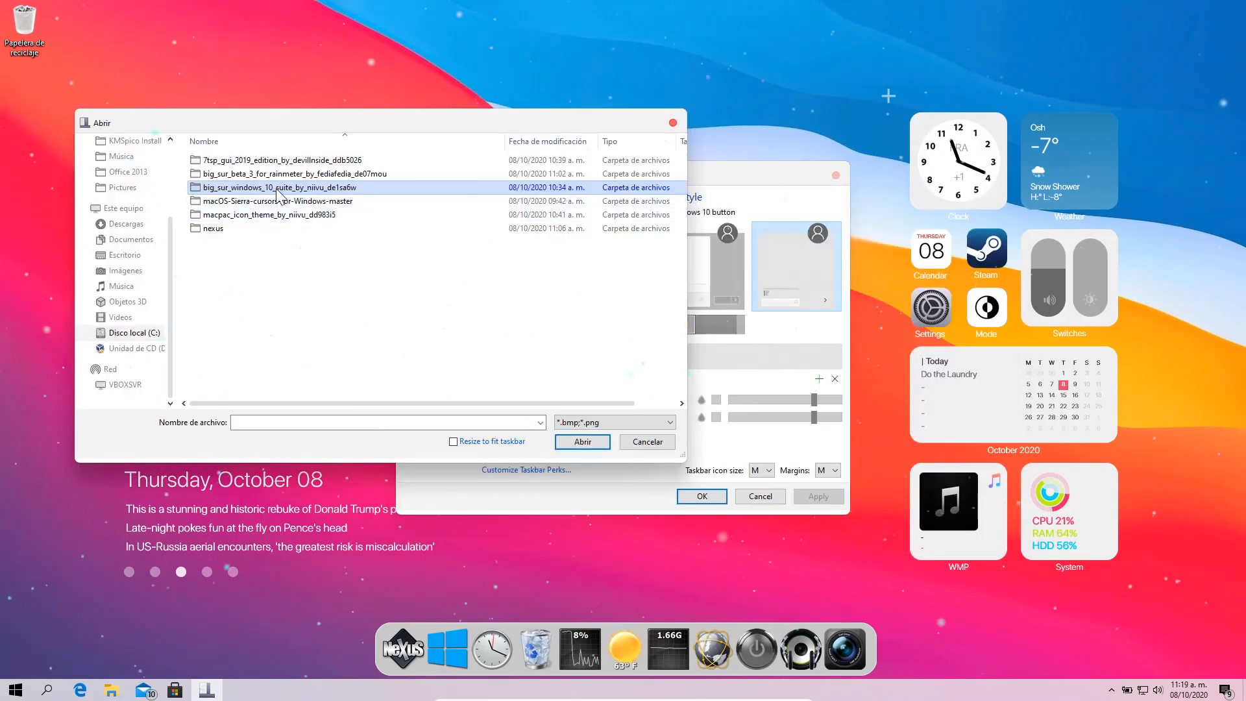
pyautogui.doubleClick(247, 187)
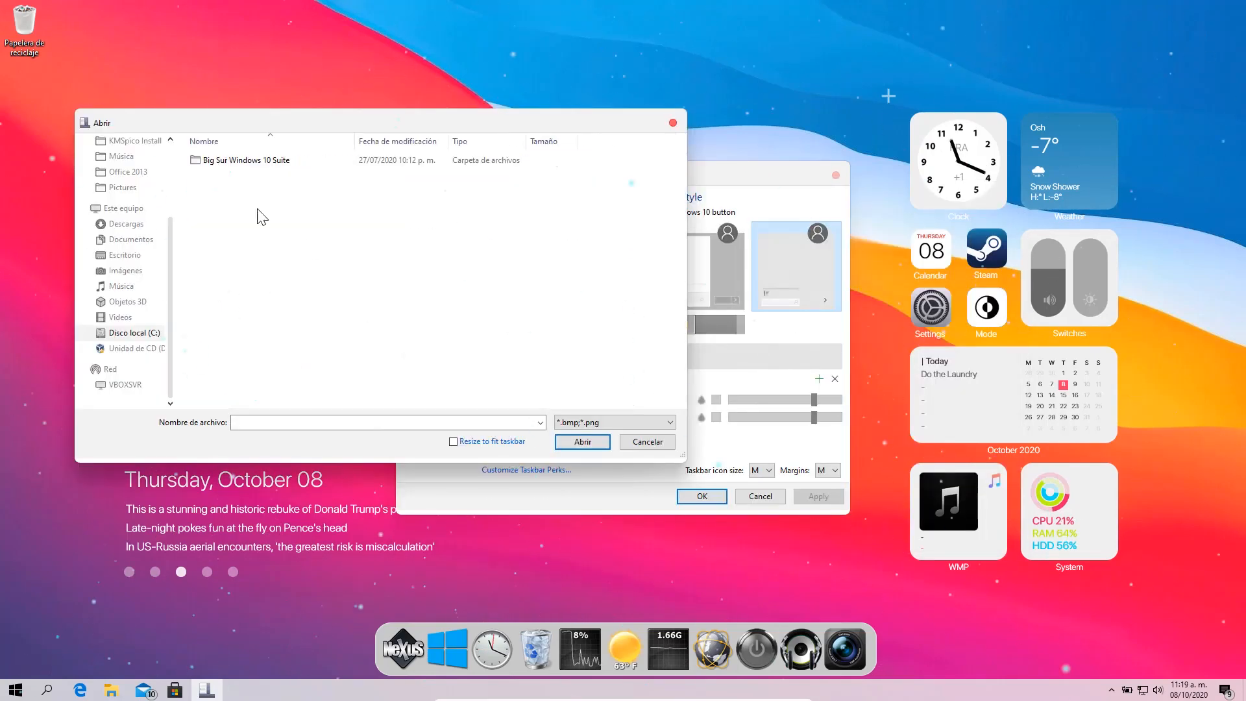
pyautogui.doubleClick(247, 158)
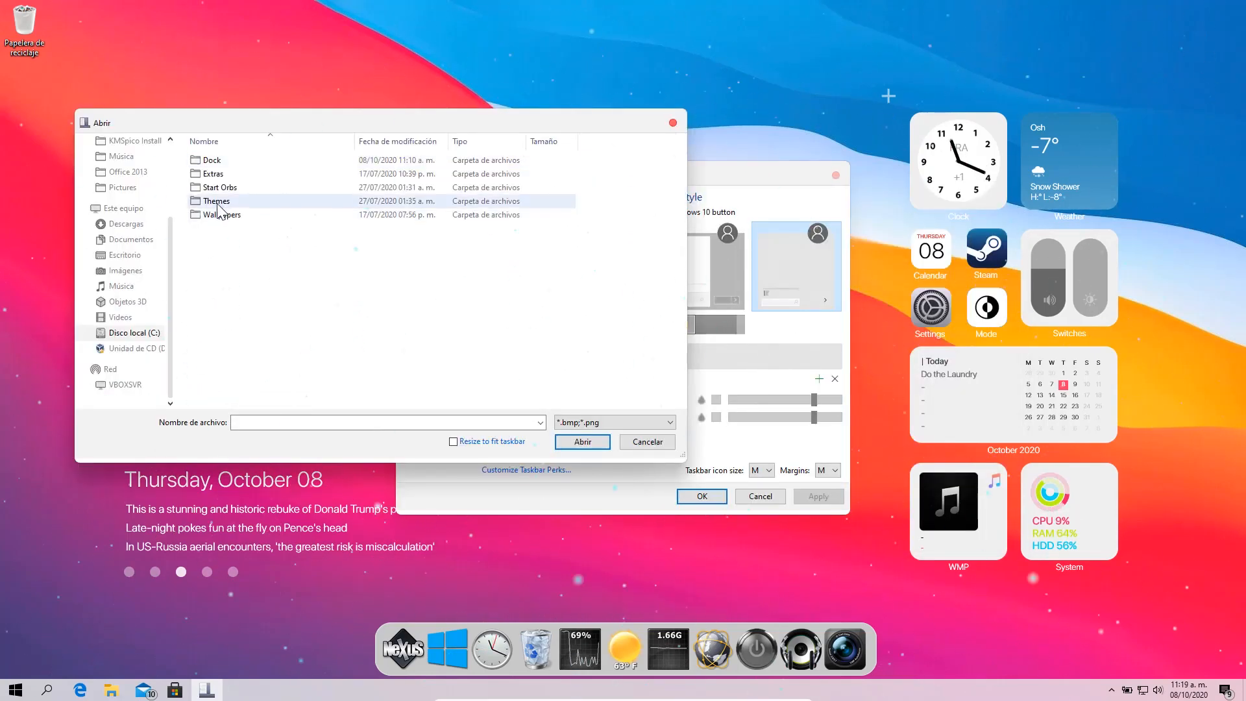
pyautogui.doubleClick(215, 191)
pyautogui.moveTo(356, 255); pyautogui.dragTo(195, 142)
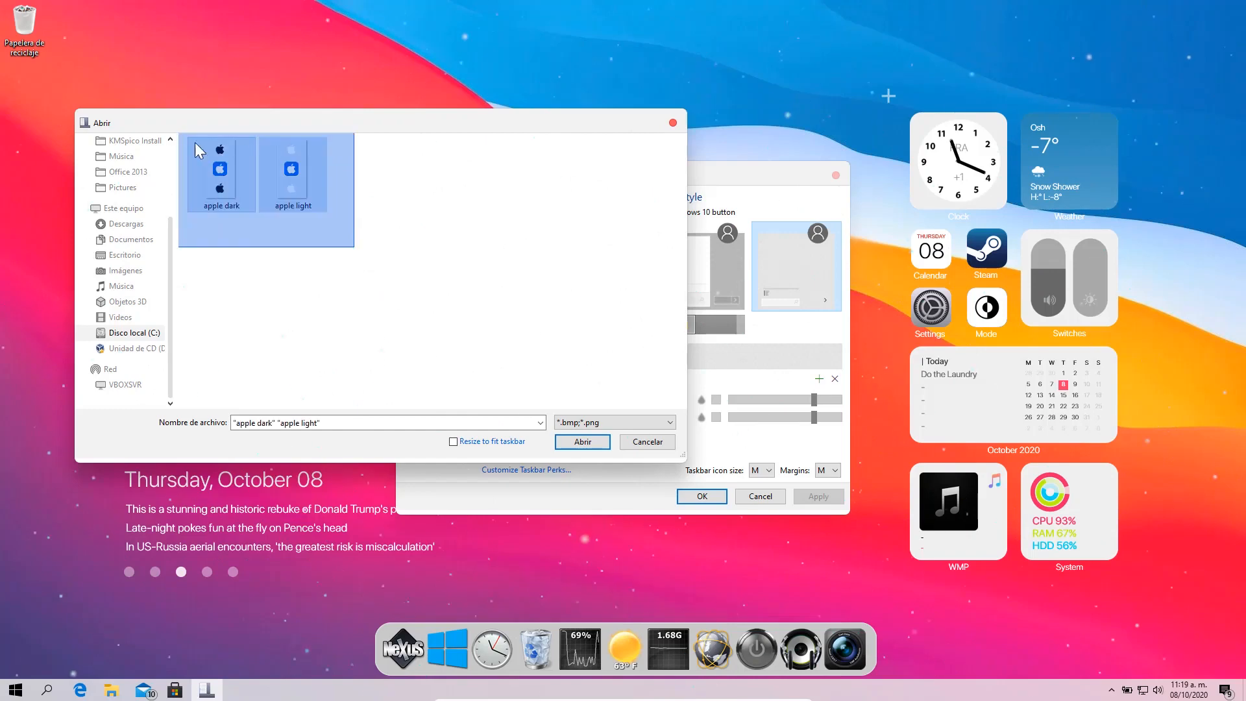
pyautogui.rightClick(217, 178)
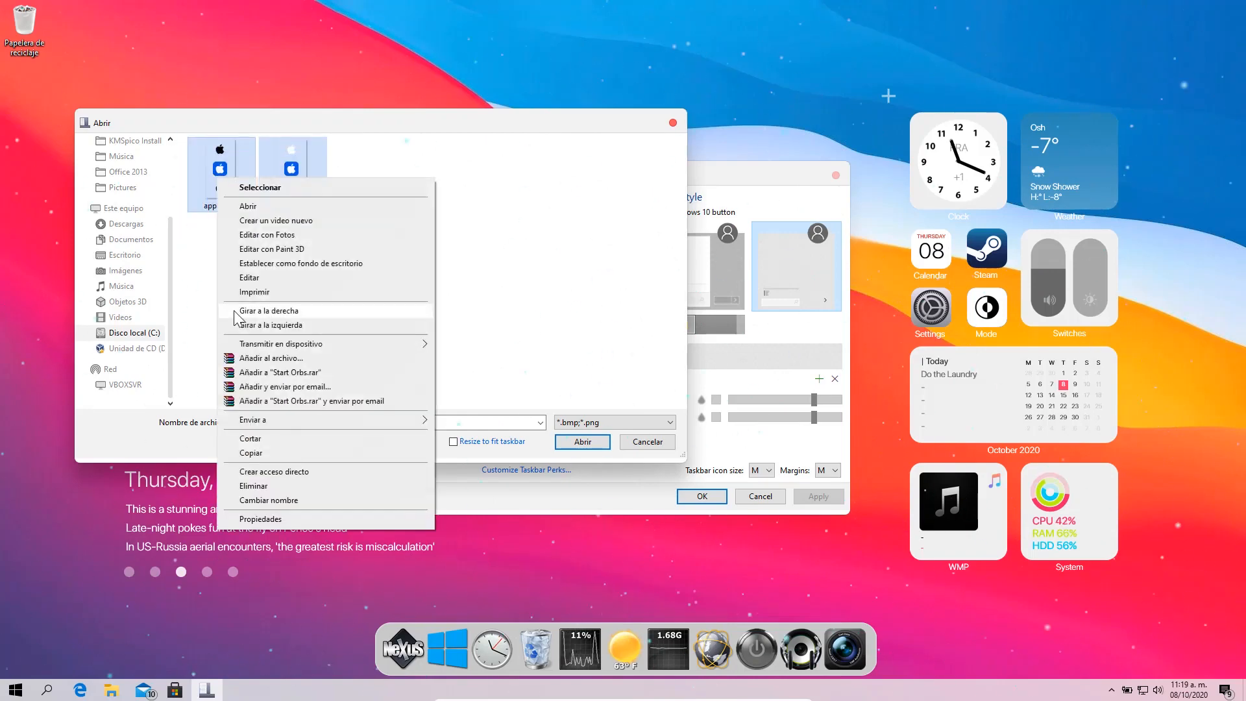
pyautogui.click(214, 268)
pyautogui.click(225, 155)
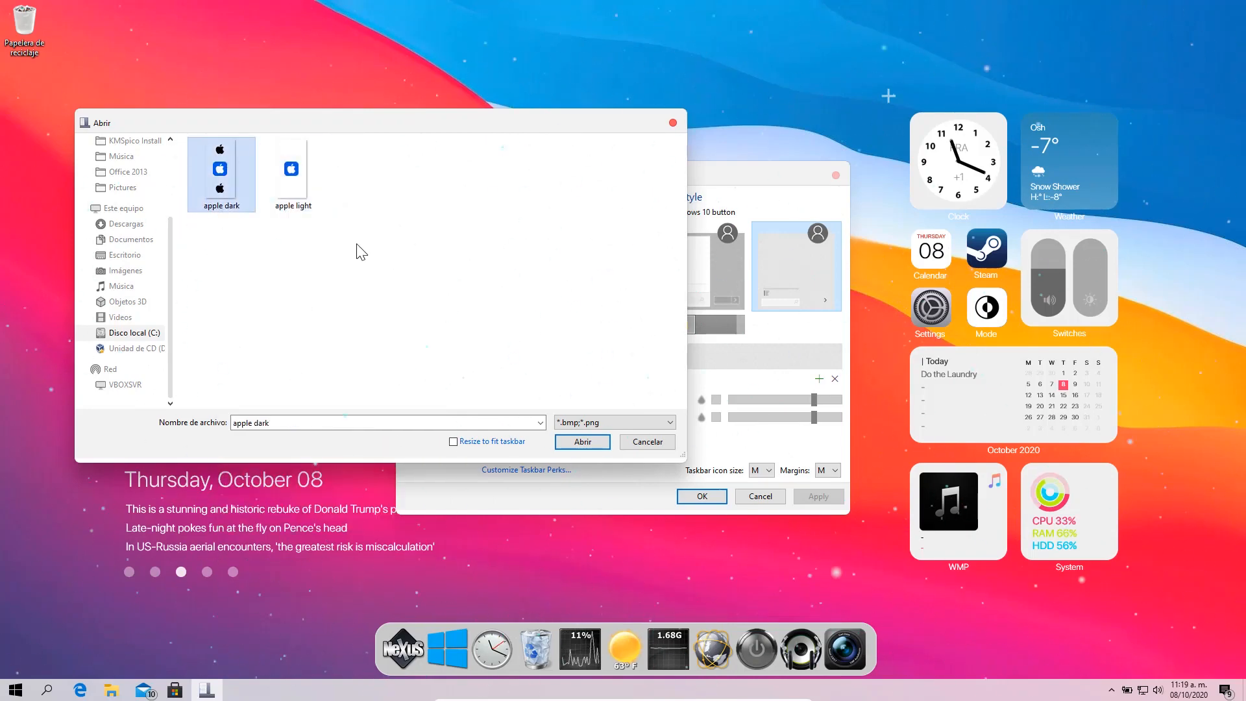
# - Move the apple dark and apple light images from Start Orbs to the root of drive C:, granting administrator permission
pyautogui.moveTo(355, 245); pyautogui.dragTo(212, 177)
pyautogui.rightClick(212, 177)
pyautogui.click(269, 437)
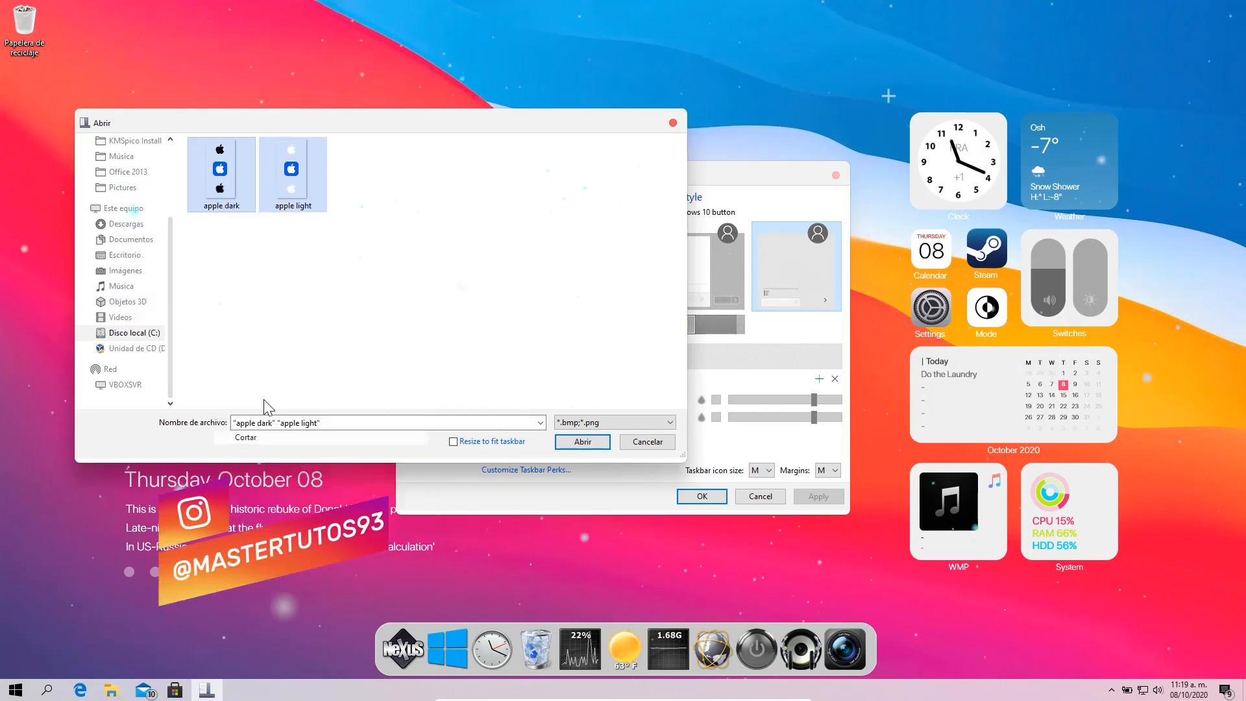
pyautogui.press('BackSpace')
pyautogui.press('BackSpace')
pyautogui.press('BackSpace')
pyautogui.press('BackSpace')
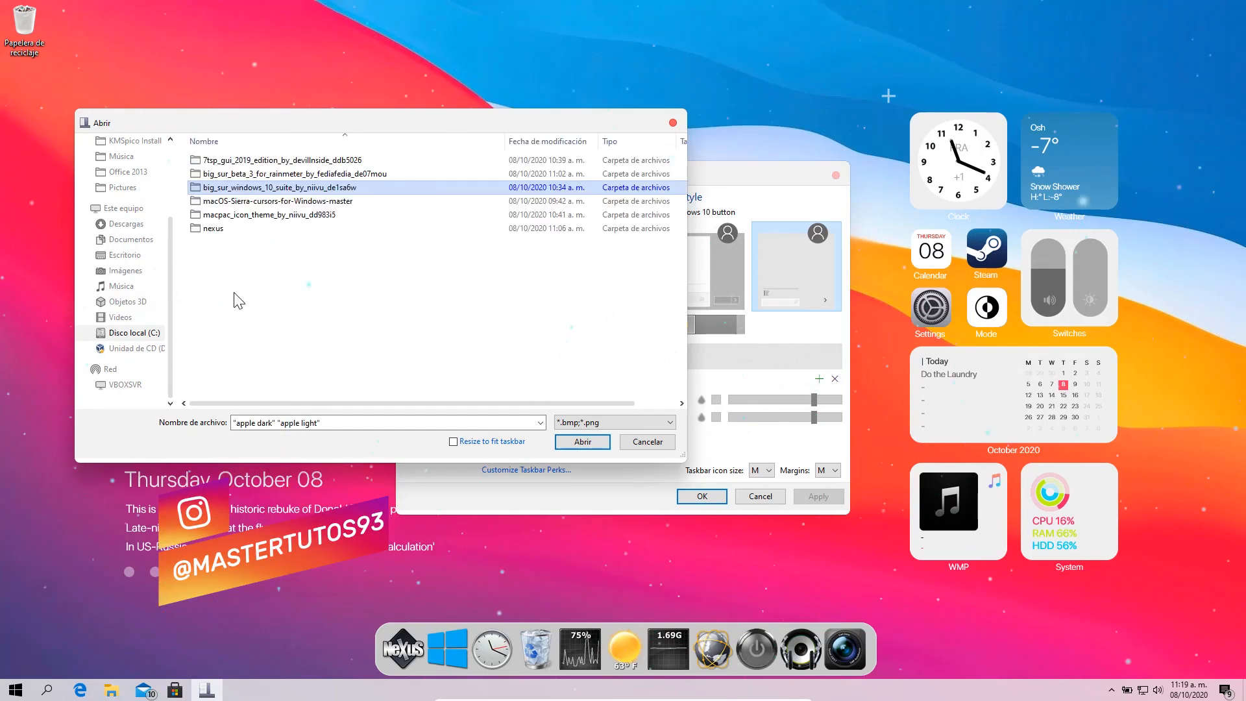
pyautogui.rightClick(253, 327)
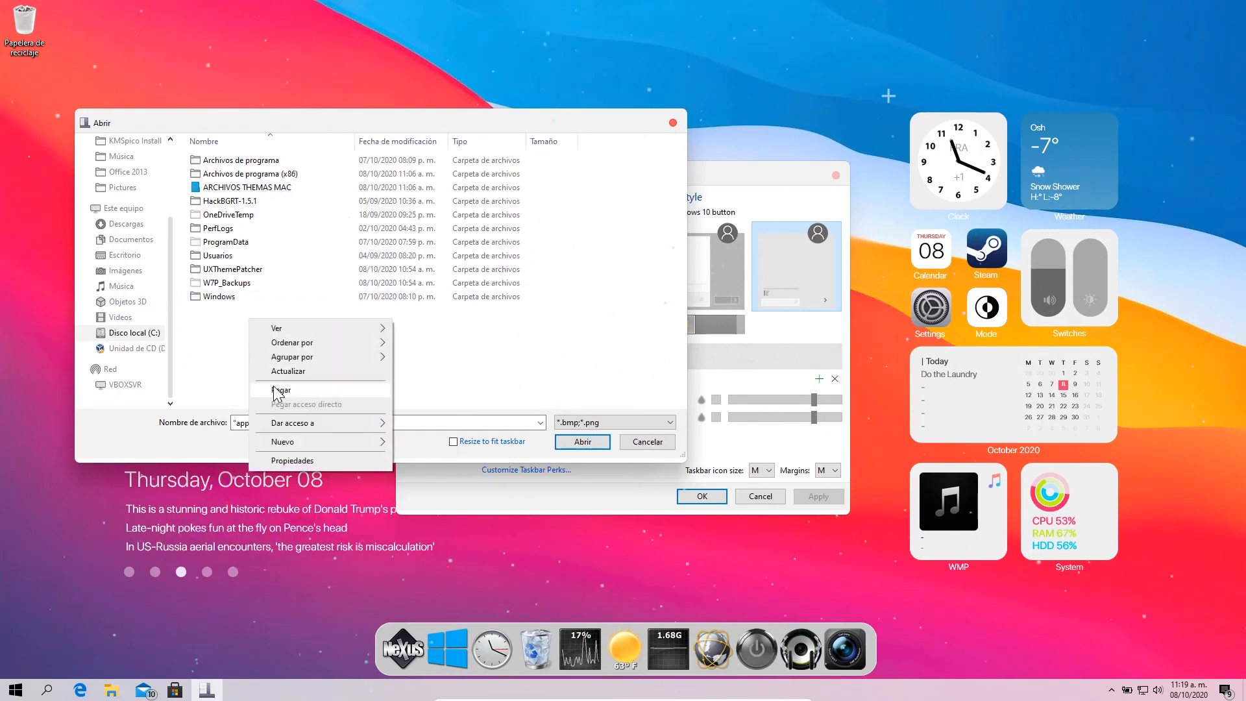
pyautogui.click(279, 388)
pyautogui.click(273, 310)
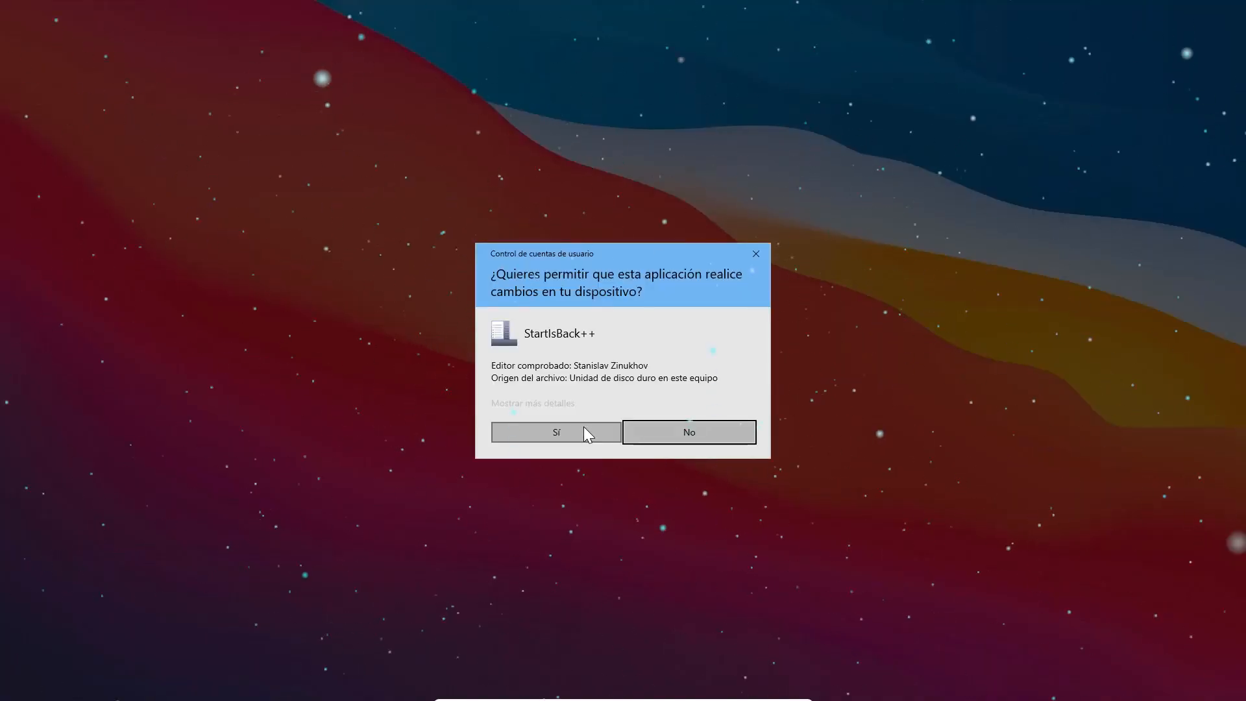
pyautogui.click(583, 429)
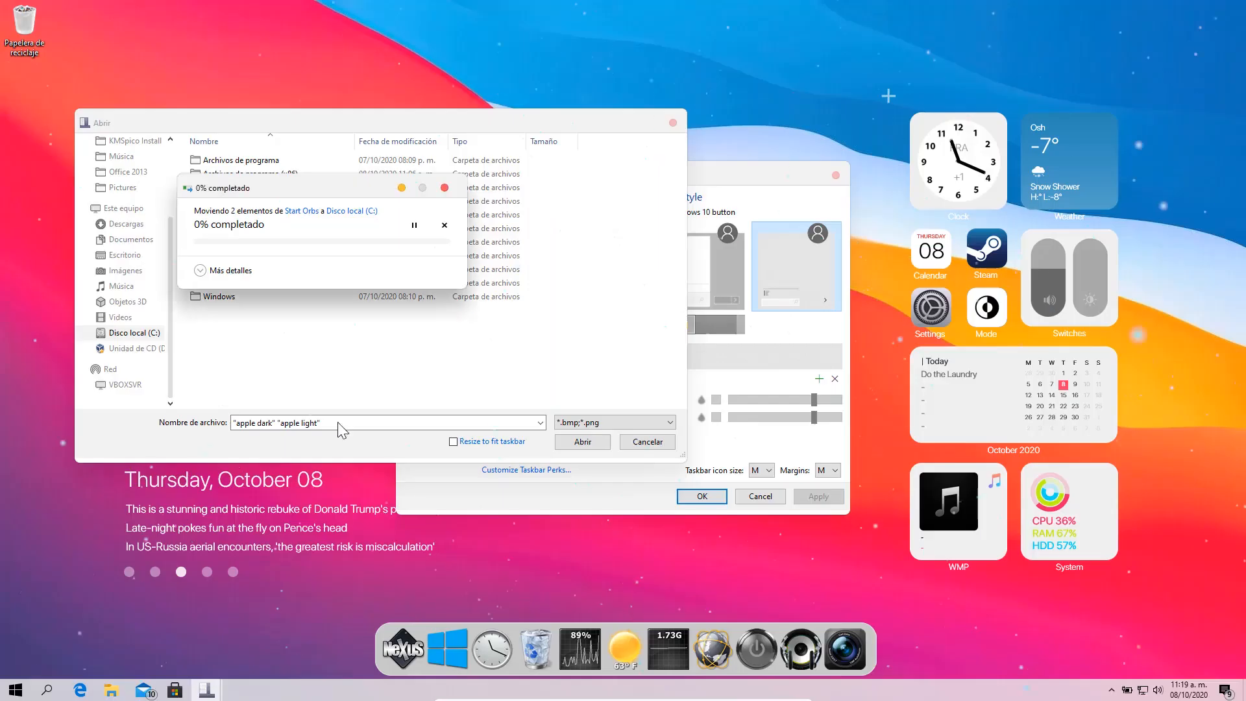
pyautogui.click(447, 346)
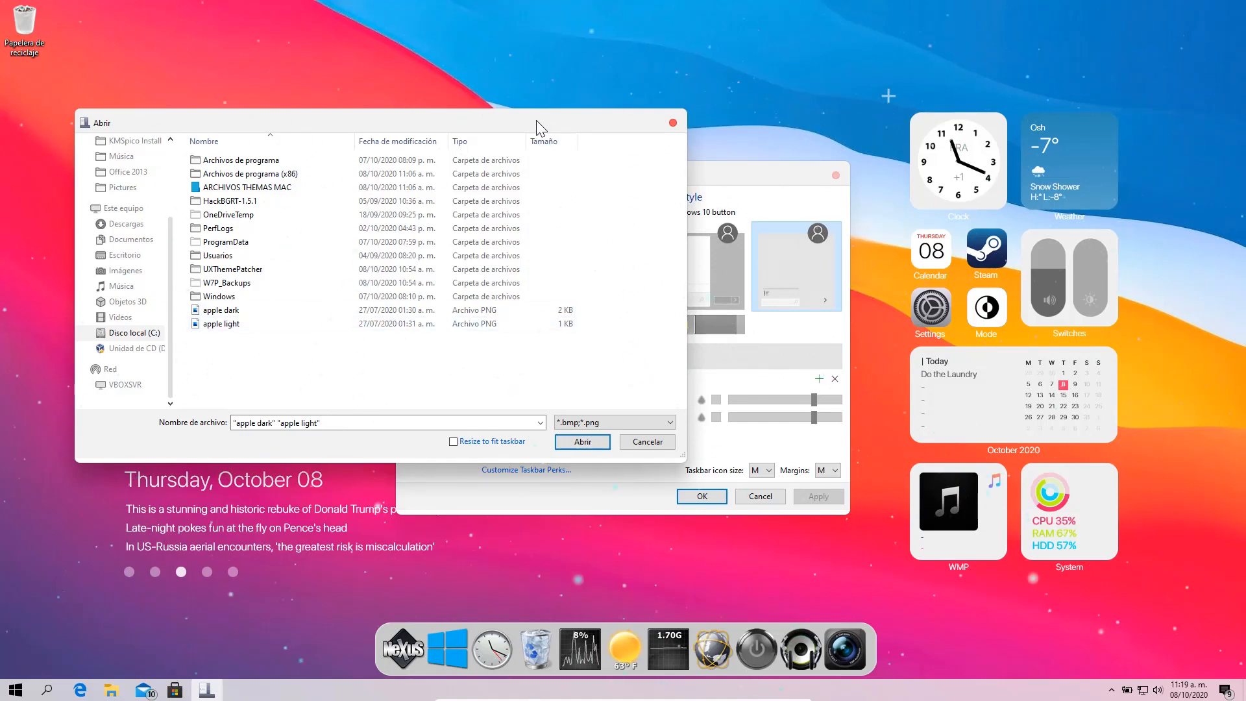
# - Load the apple light image from drive C: as a custom Start button in StartIsBack and accept the configuration
pyautogui.moveTo(537, 126); pyautogui.dragTo(492, 121)
pyautogui.click(214, 305)
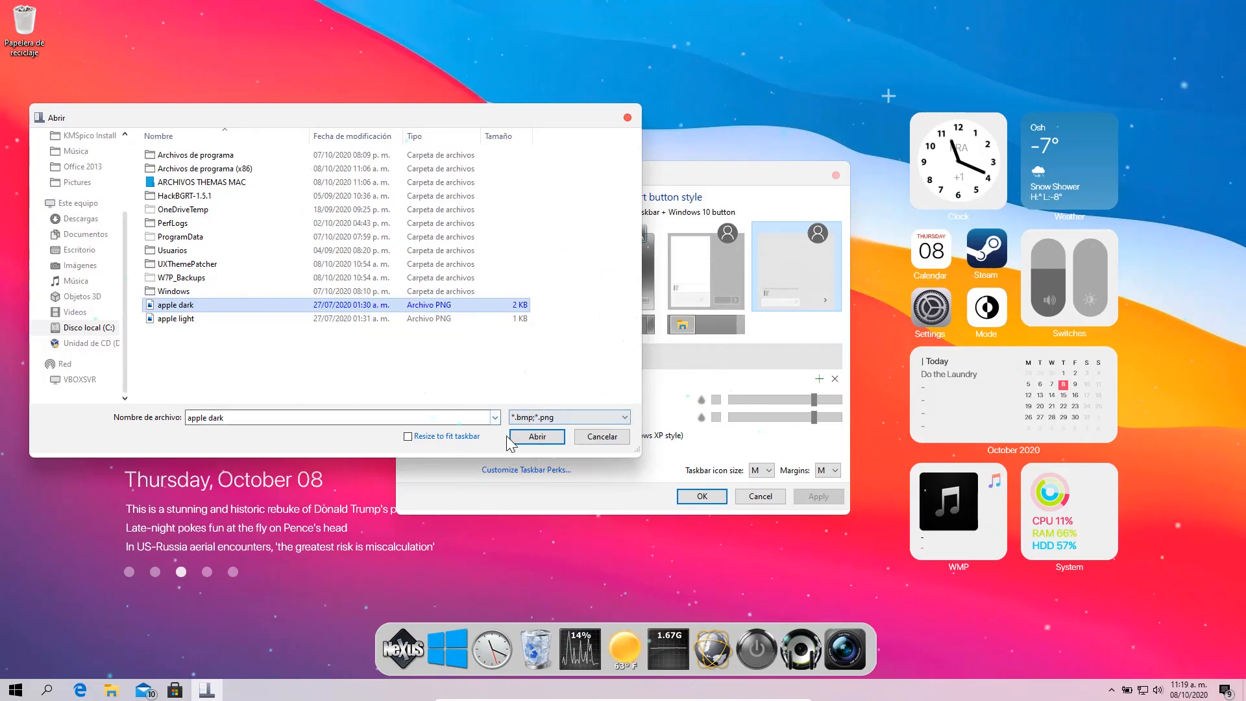
pyautogui.click(246, 321)
pyautogui.click(538, 437)
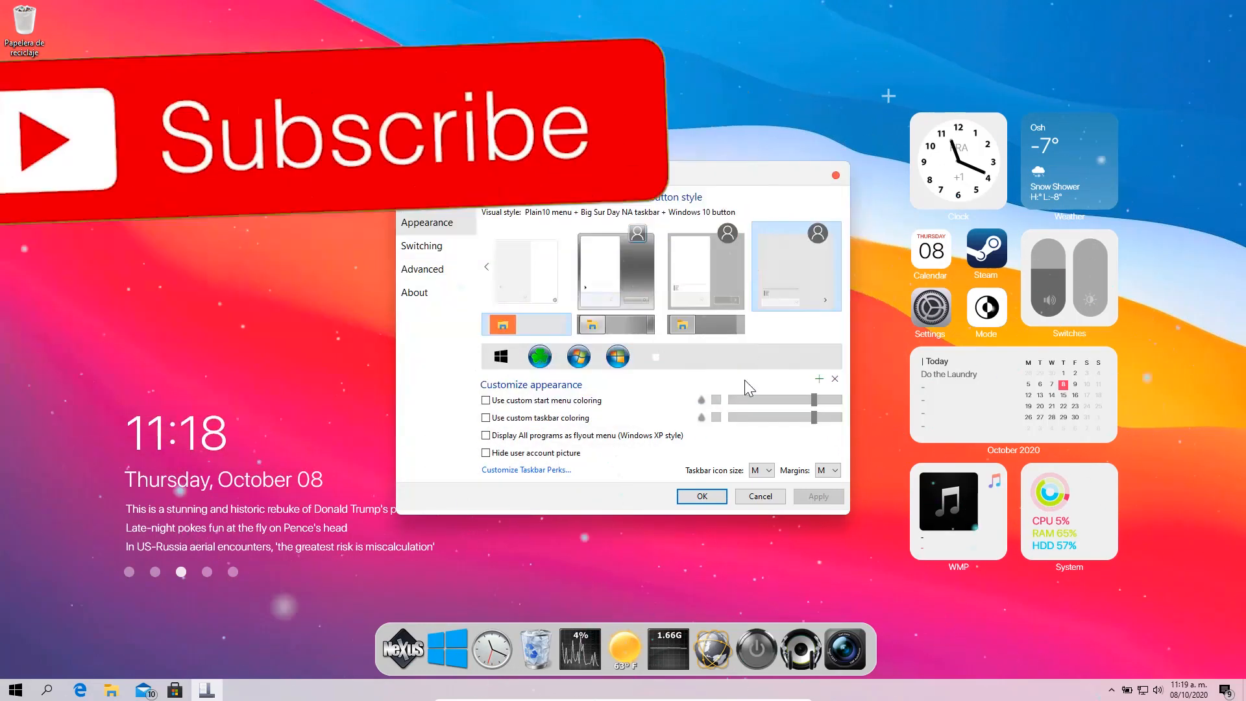
pyautogui.click(702, 495)
# - Set the taskbar's on-screen location to Arriba in the taskbar settings and lock the taskbar
pyautogui.rightClick(111, 690)
pyautogui.rightClick(268, 699)
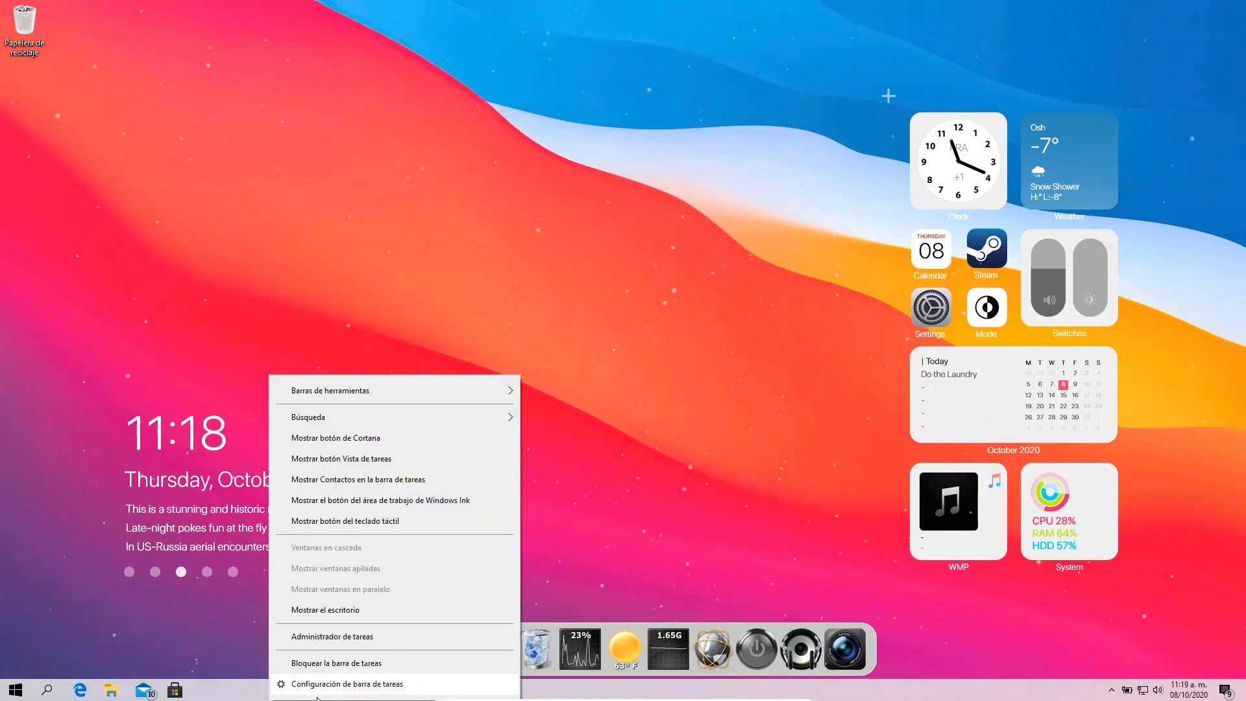
pyautogui.click(335, 687)
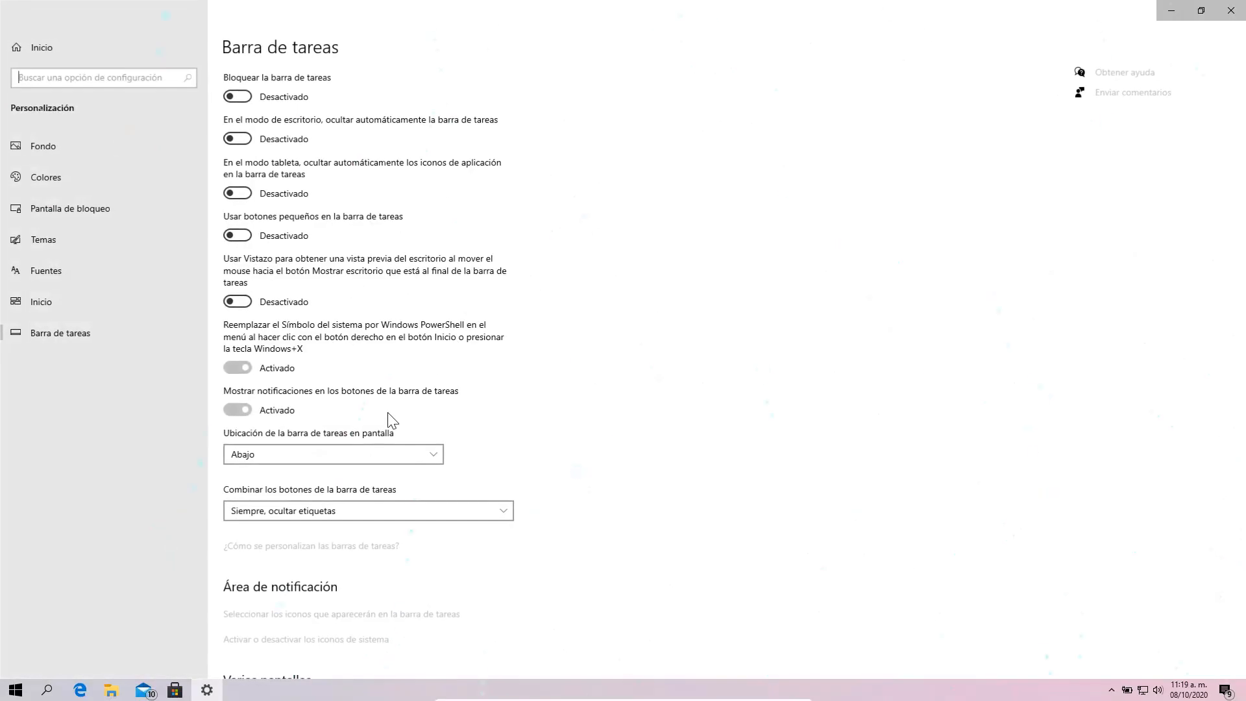
pyautogui.click(300, 453)
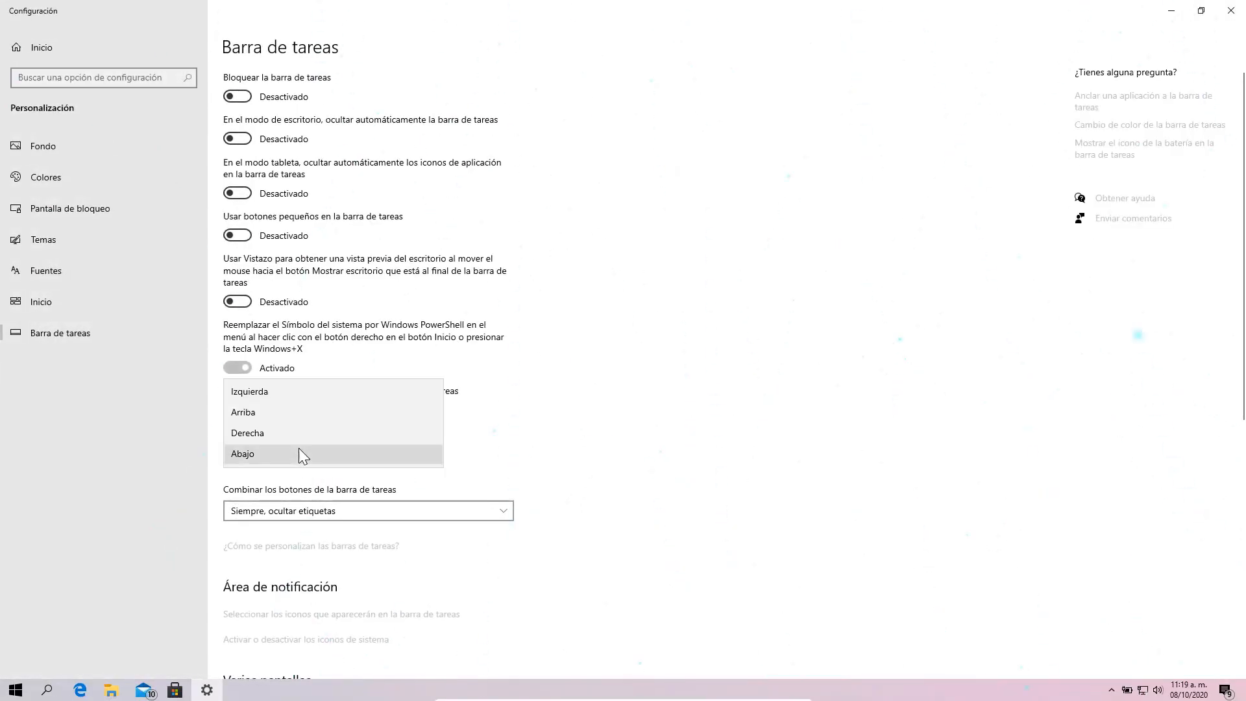
pyautogui.click(255, 412)
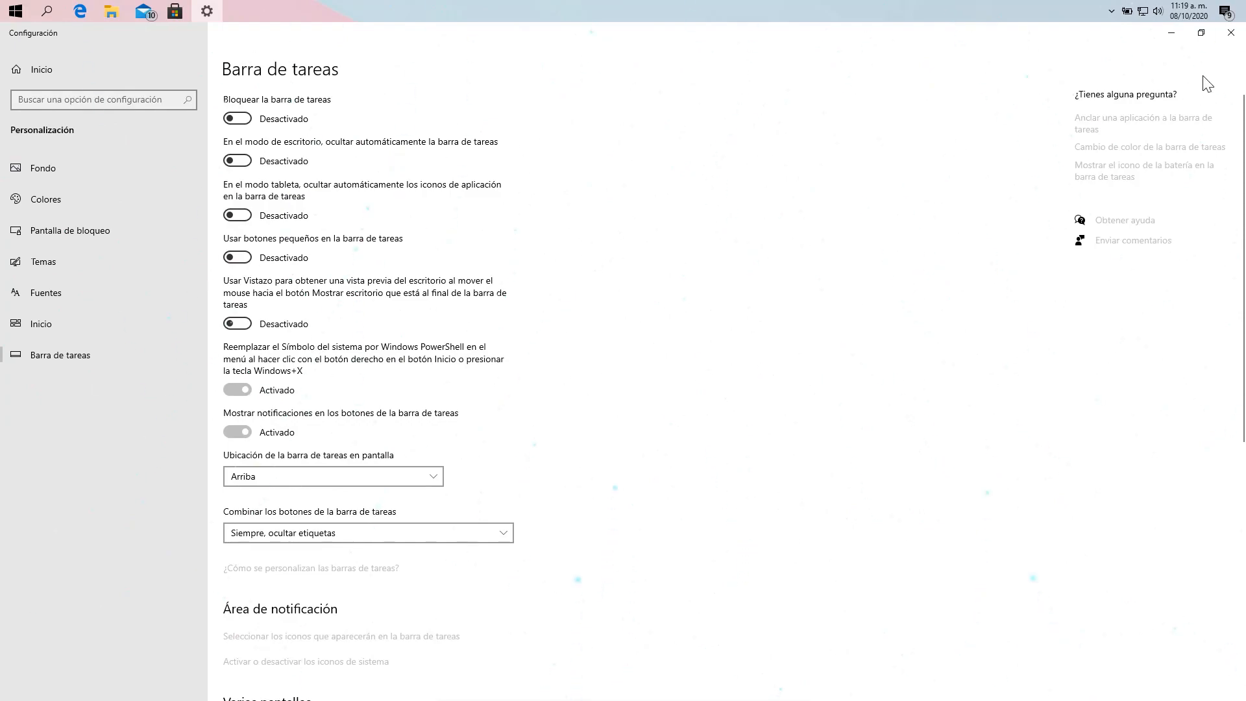
pyautogui.click(1223, 39)
pyautogui.rightClick(380, 8)
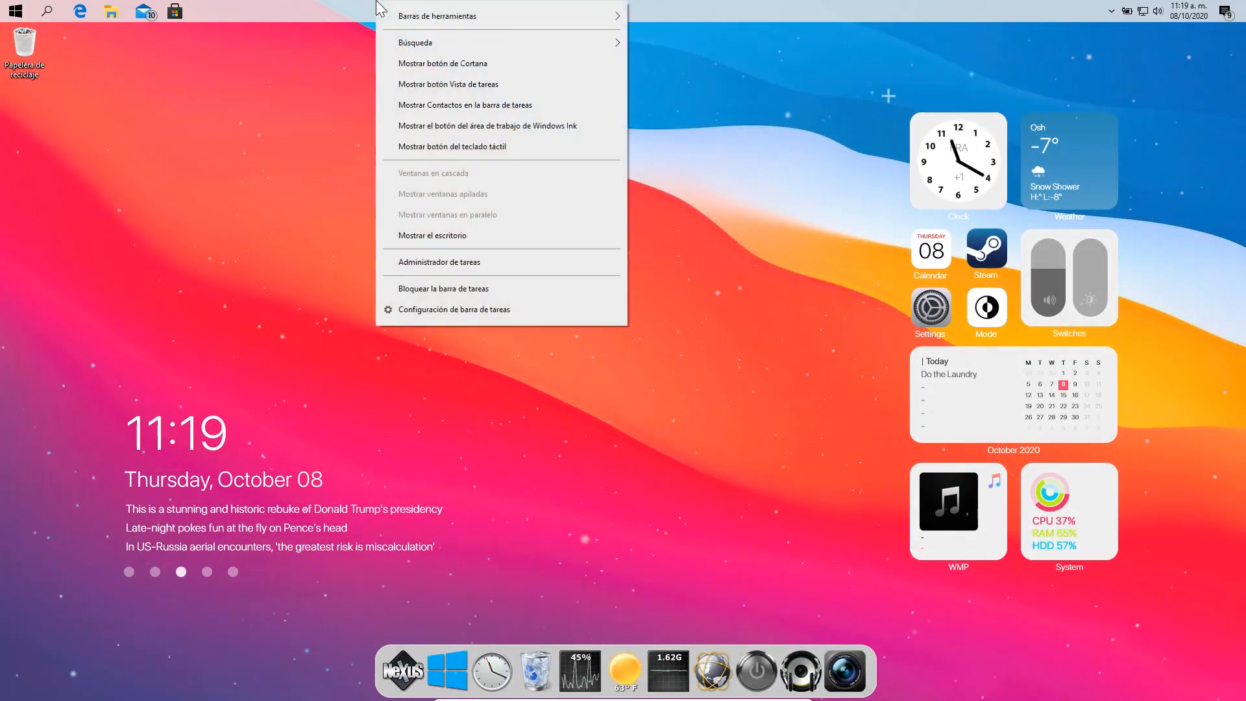
pyautogui.click(409, 289)
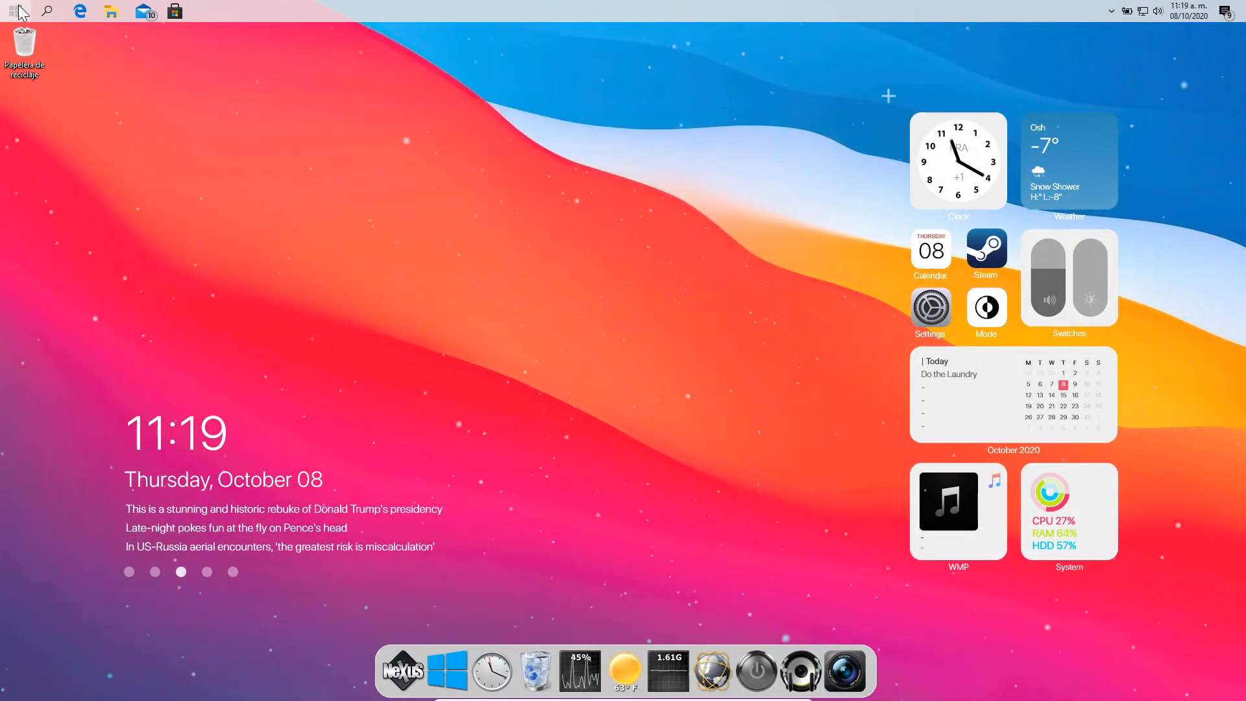
# - Reopen the StartIsBack properties and apply the apple light.png Start button
pyautogui.rightClick(18, 9)
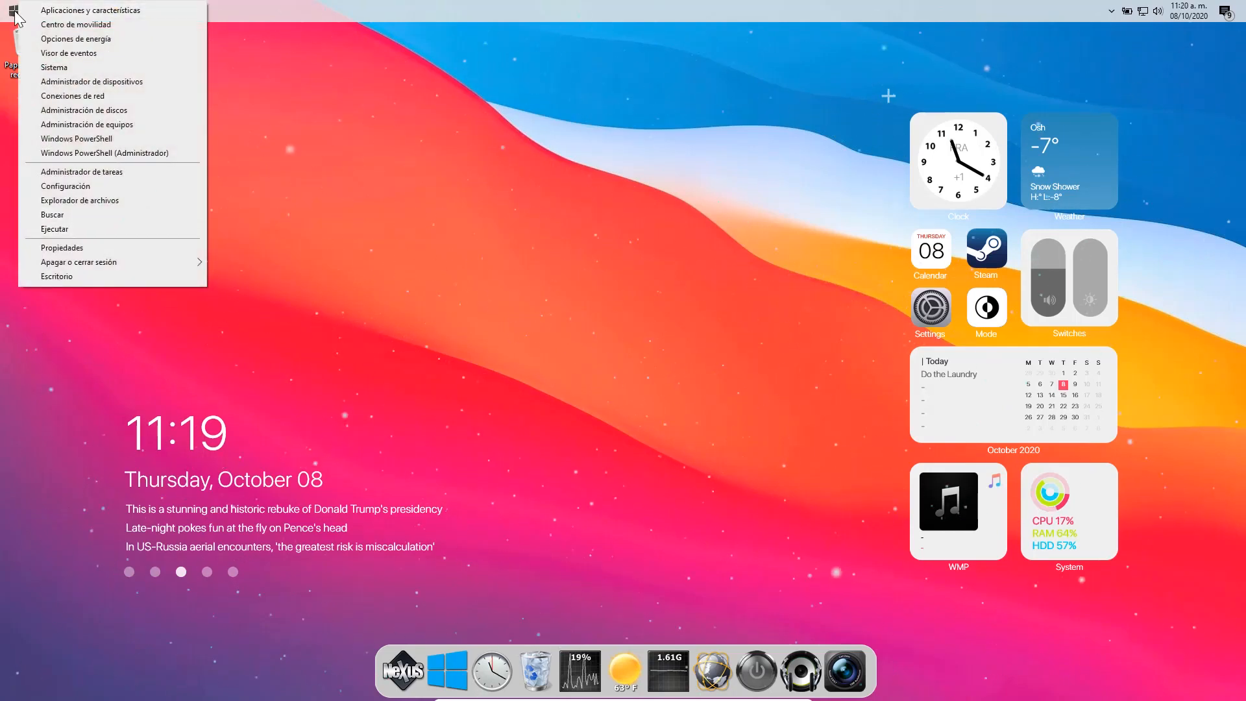
pyautogui.rightClick(14, 11)
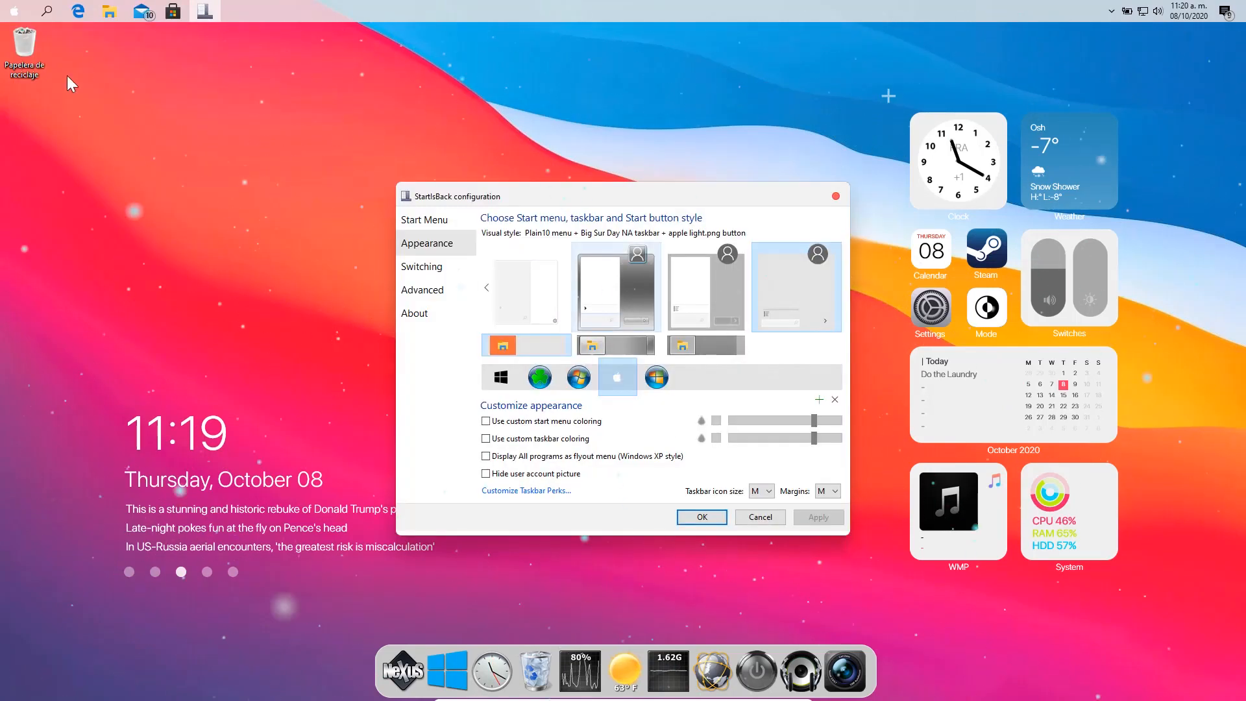
pyautogui.click(703, 518)
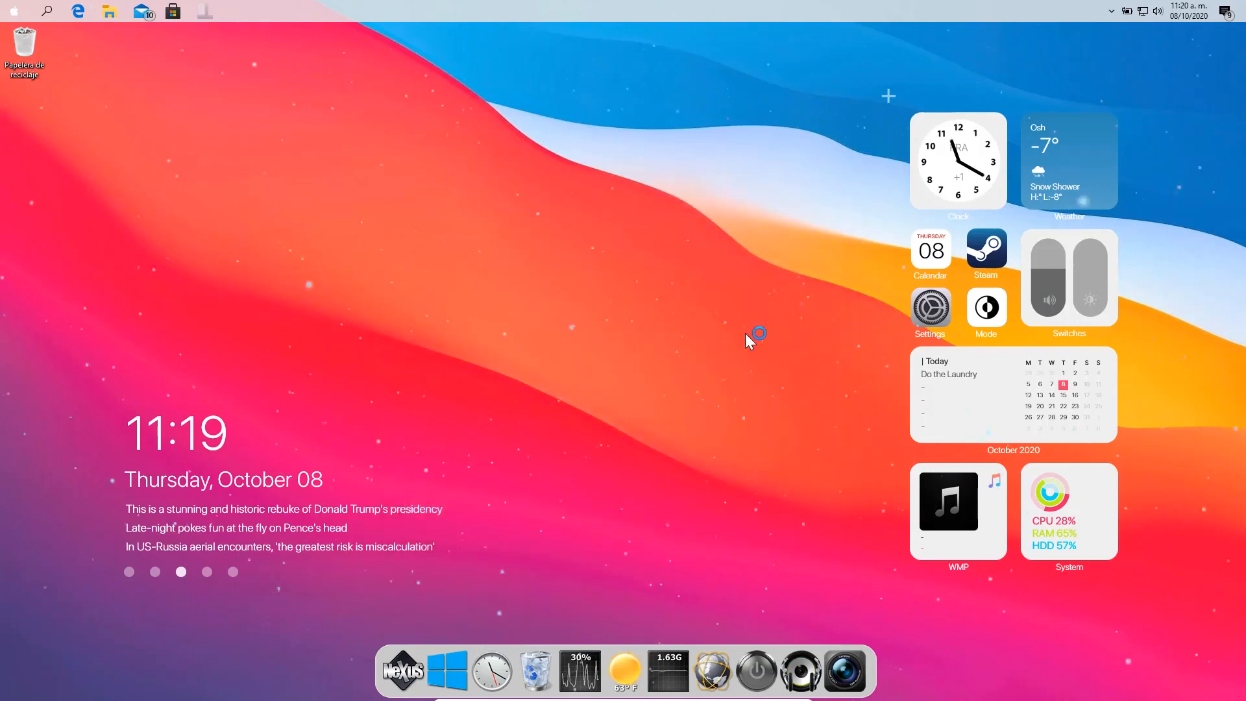
# - Open the Start menu from the Apple button to examine its look
pyautogui.click(12, 11)
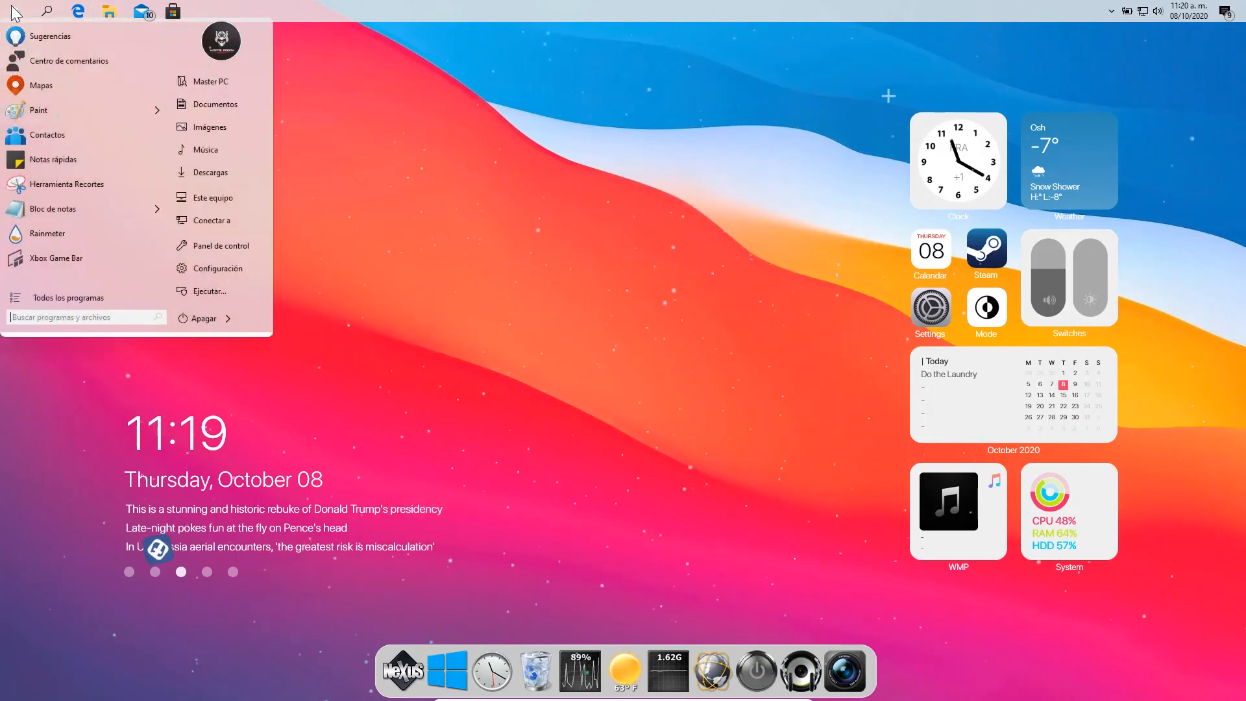
pyautogui.click(430, 86)
pyautogui.click(6, 9)
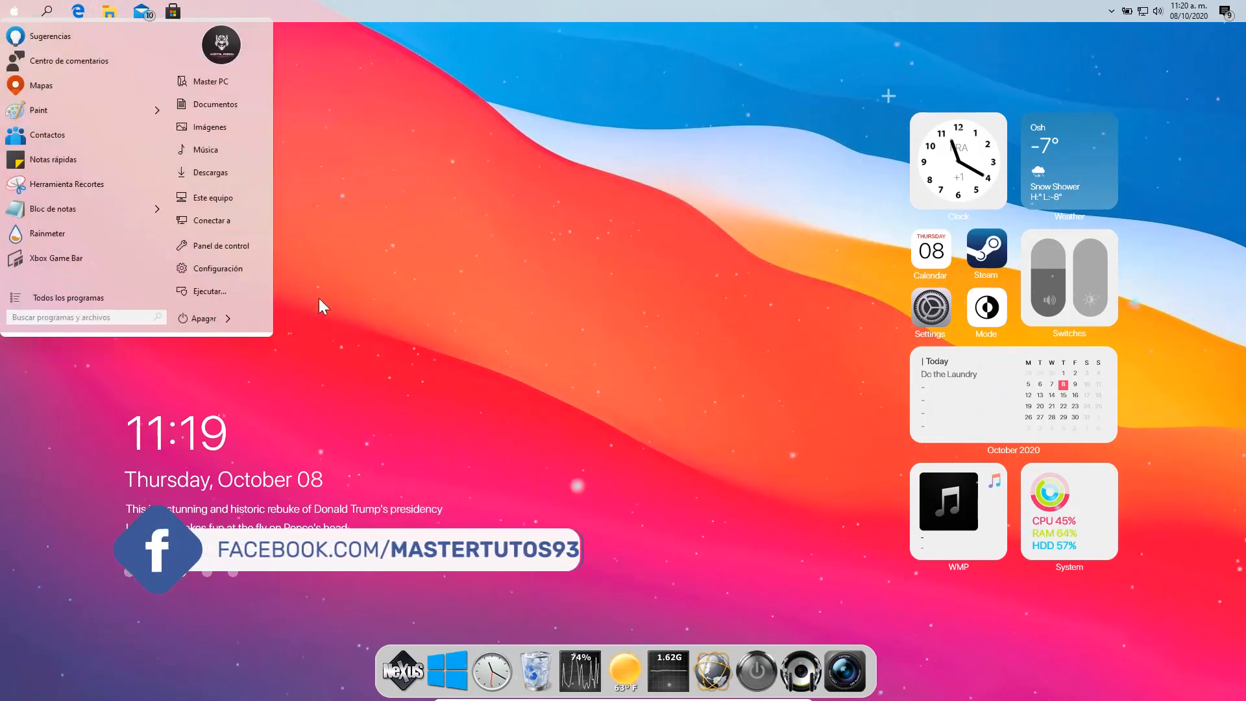
pyautogui.click(718, 278)
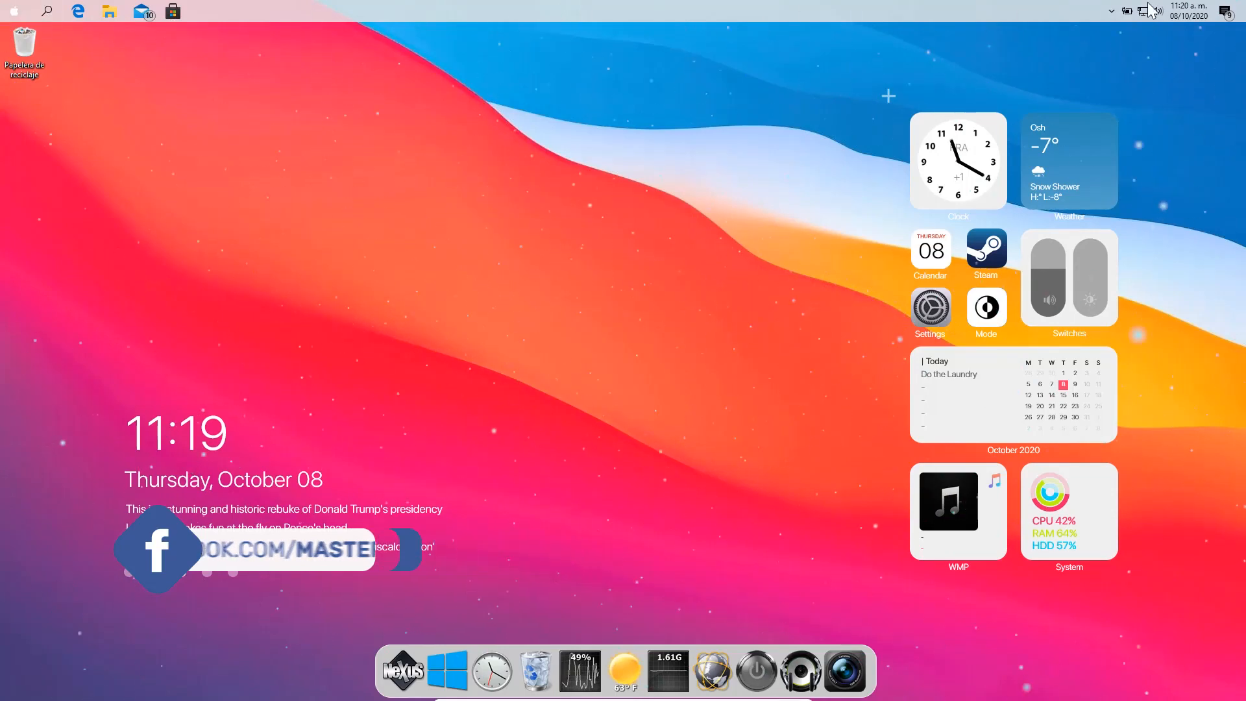
pyautogui.click(7, 9)
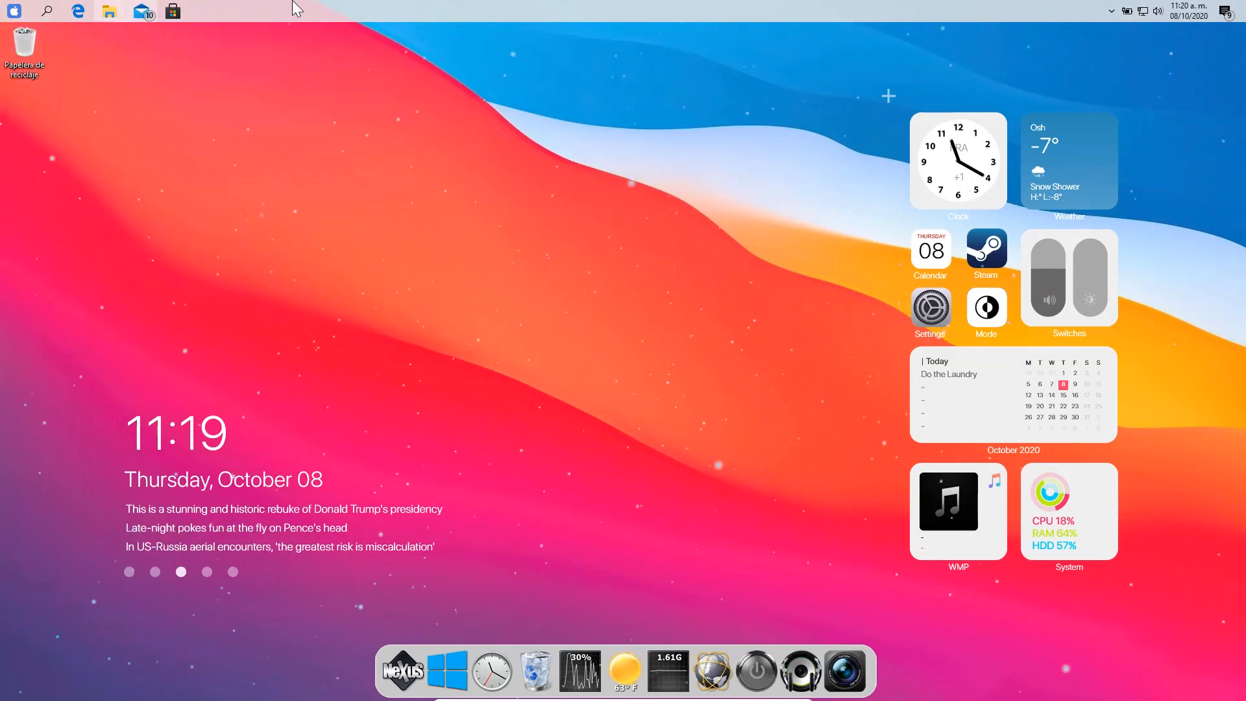
# - Turn on small taskbar buttons (Usar botones pequeños en la barra de tareas) and check the Start menu
pyautogui.rightClick(311, 8)
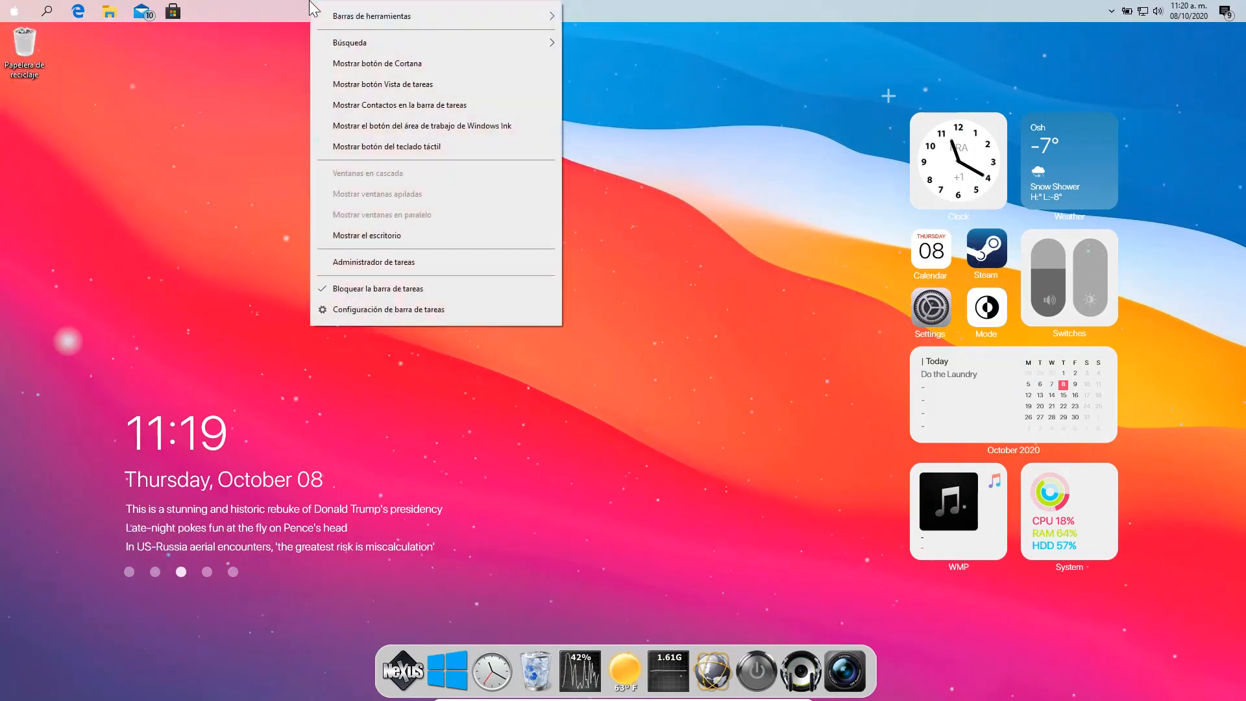
pyautogui.click(371, 310)
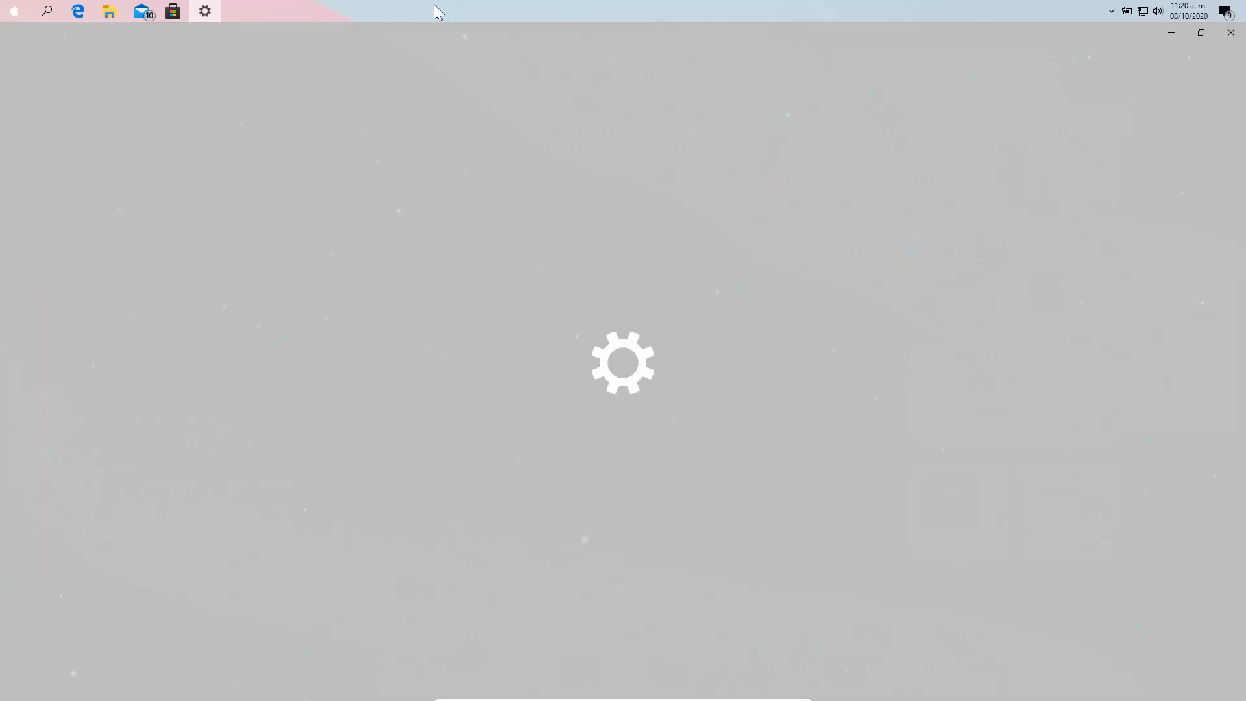
pyautogui.click(246, 254)
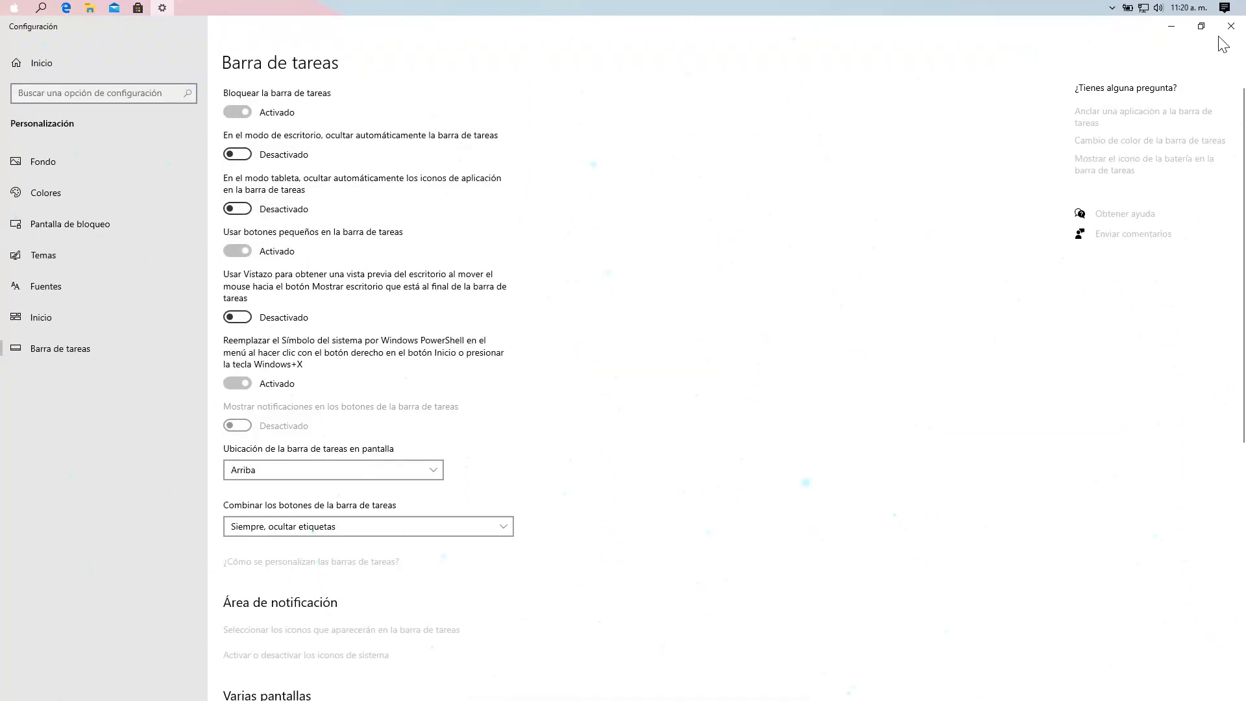
pyautogui.click(1230, 26)
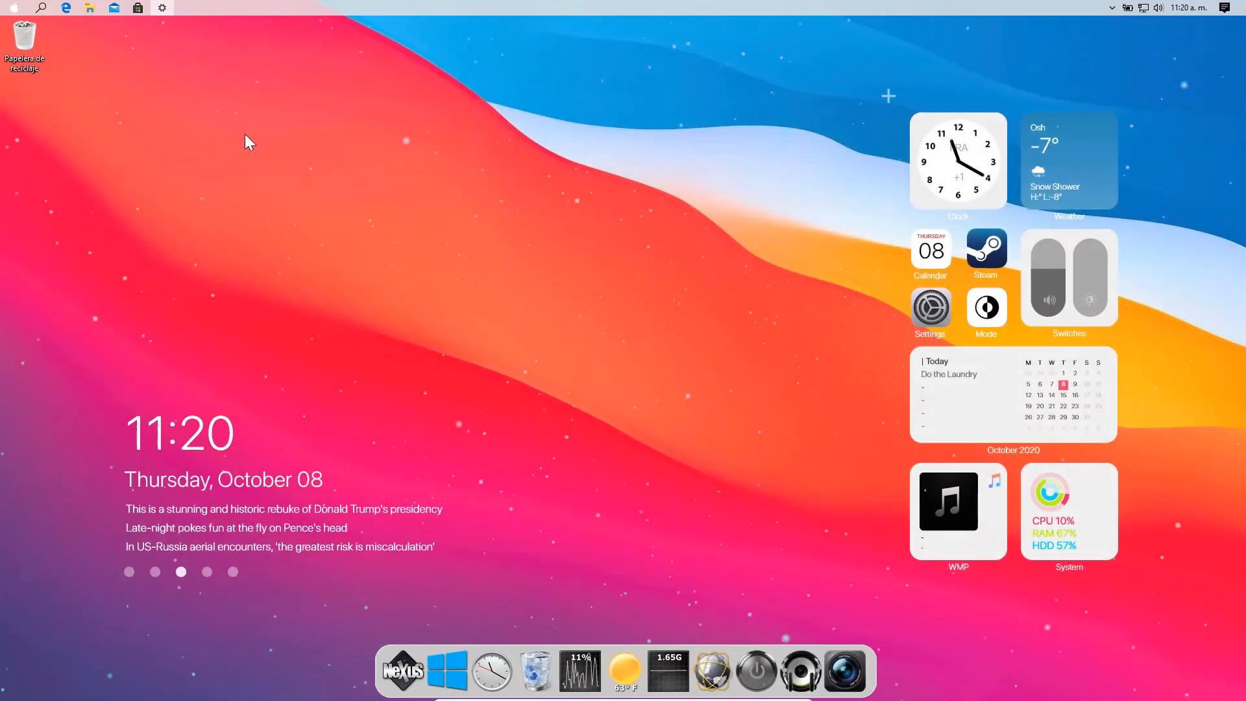
pyautogui.click(3, 5)
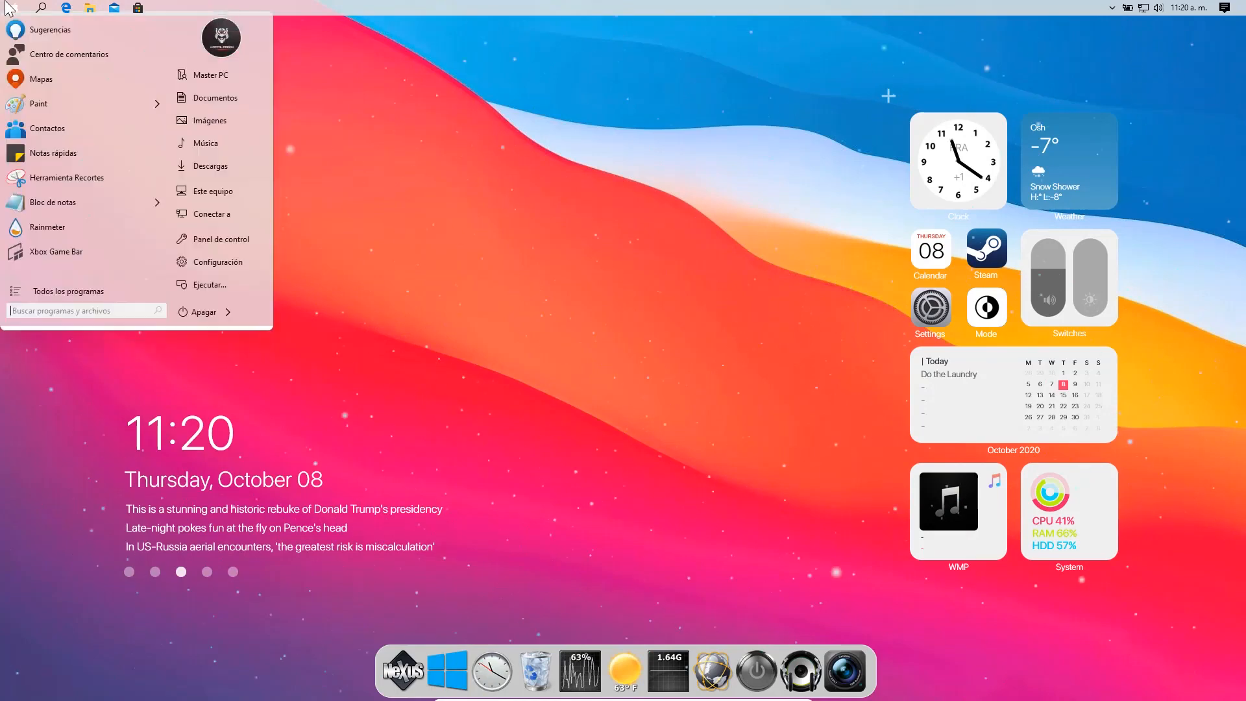
pyautogui.click(6, 5)
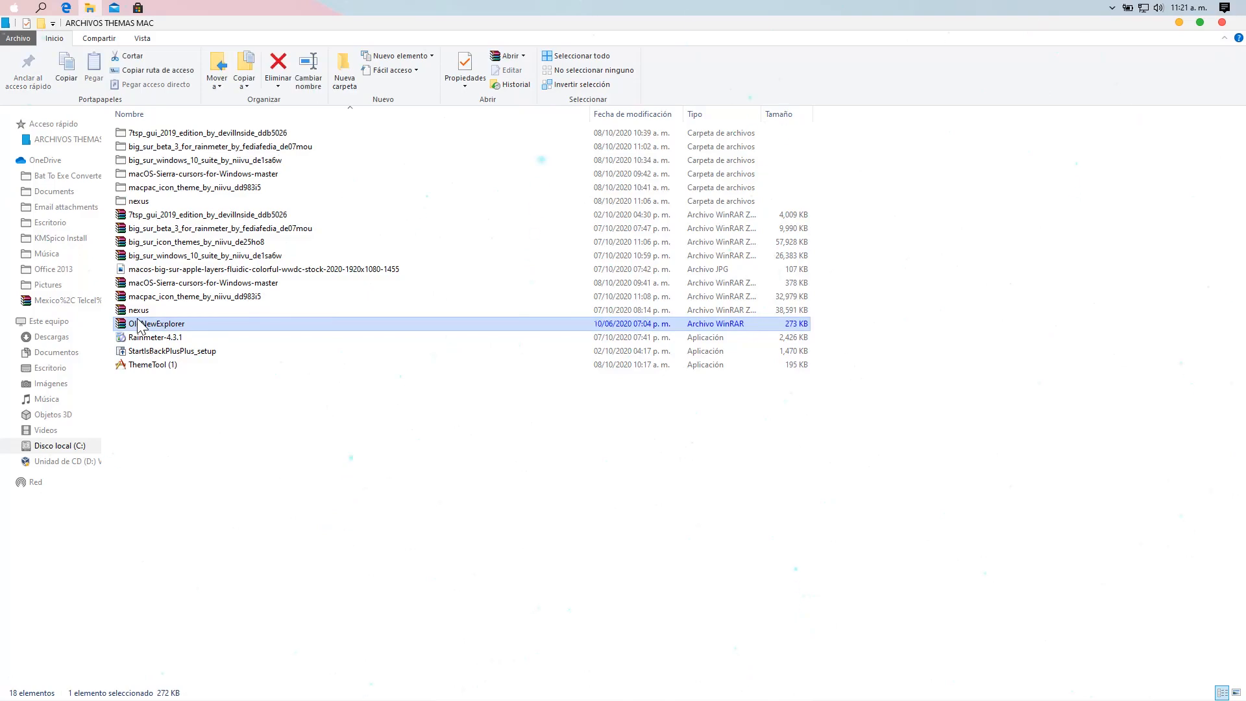
# - Extract the OldNewExplorer archive in the ARCHIVOS THEMAS MAC folder into its own OldNewExplorer folder
pyautogui.rightClick(138, 322)
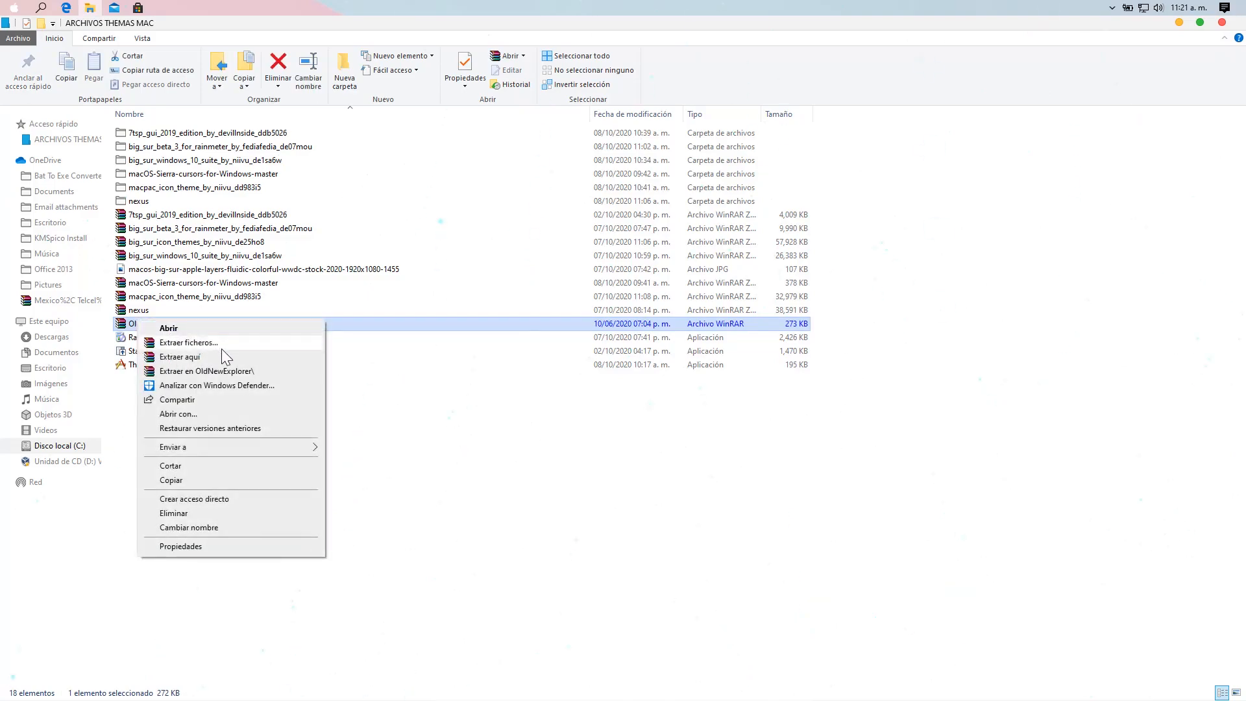
pyautogui.click(253, 369)
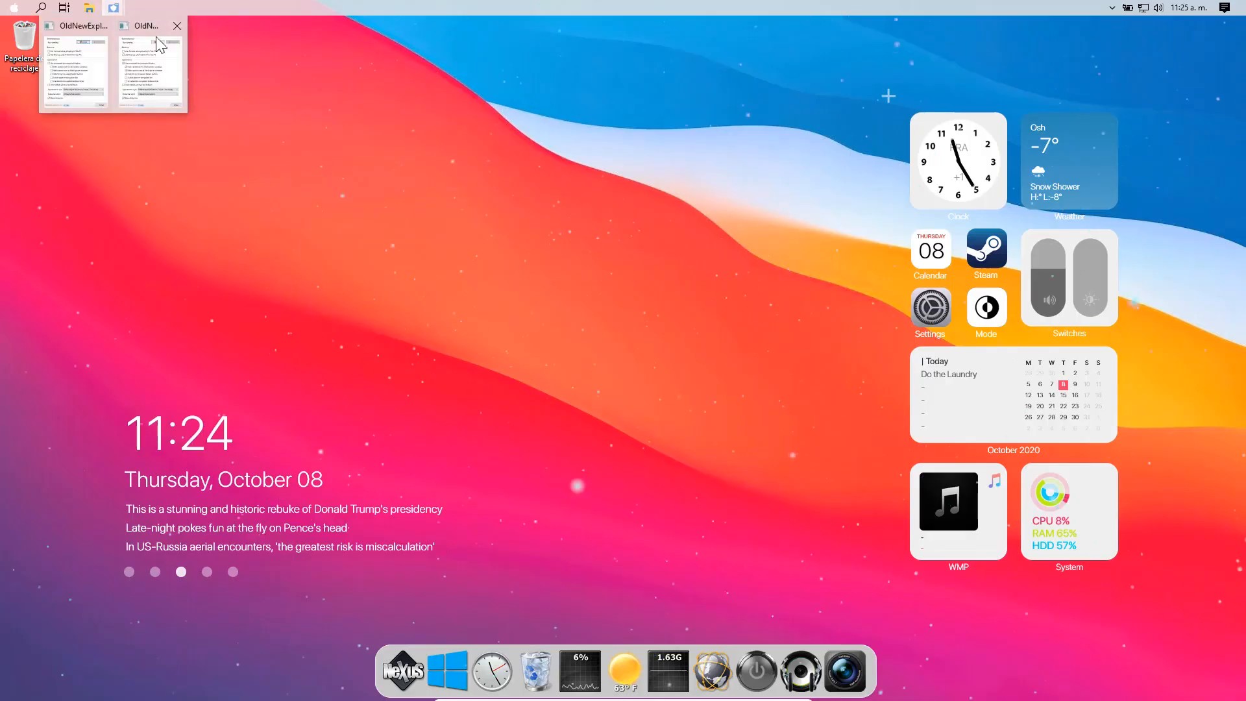
# - Close the duplicate OldNewExplorer window and install the shell extension with the command bar replacing the Ribbon, granting administrator permission
pyautogui.click(158, 42)
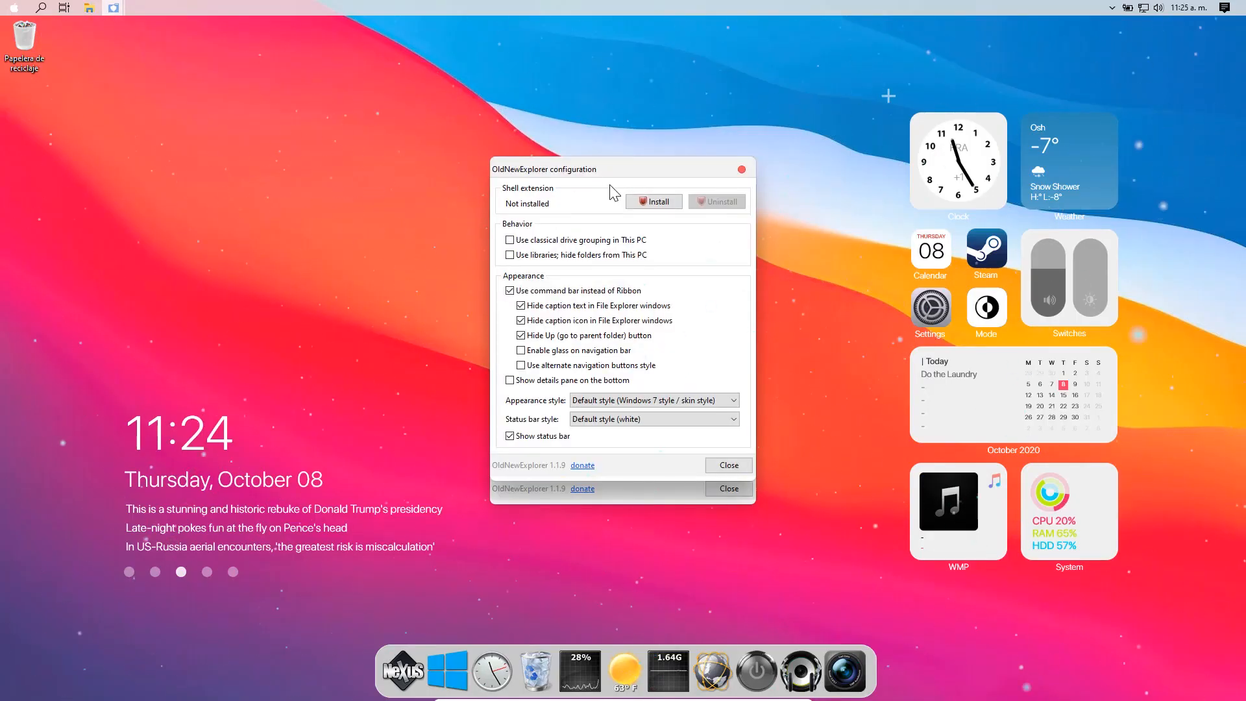
pyautogui.moveTo(602, 167); pyautogui.dragTo(244, 92)
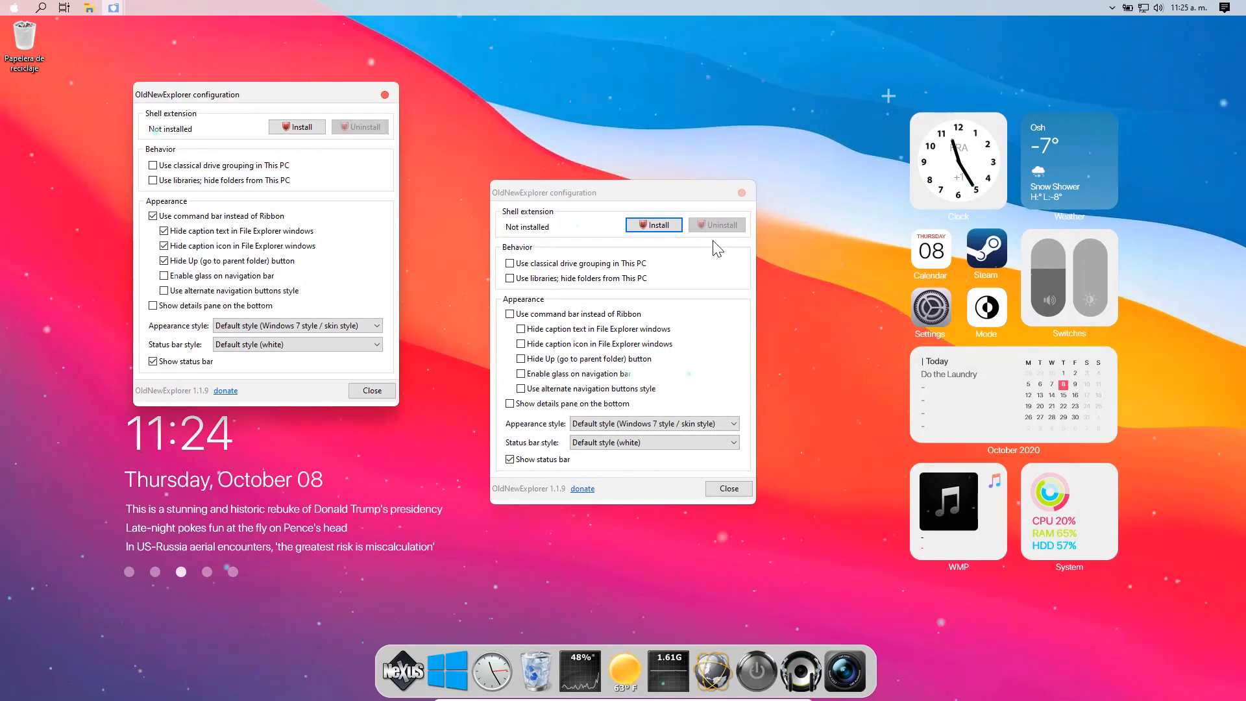
pyautogui.click(741, 193)
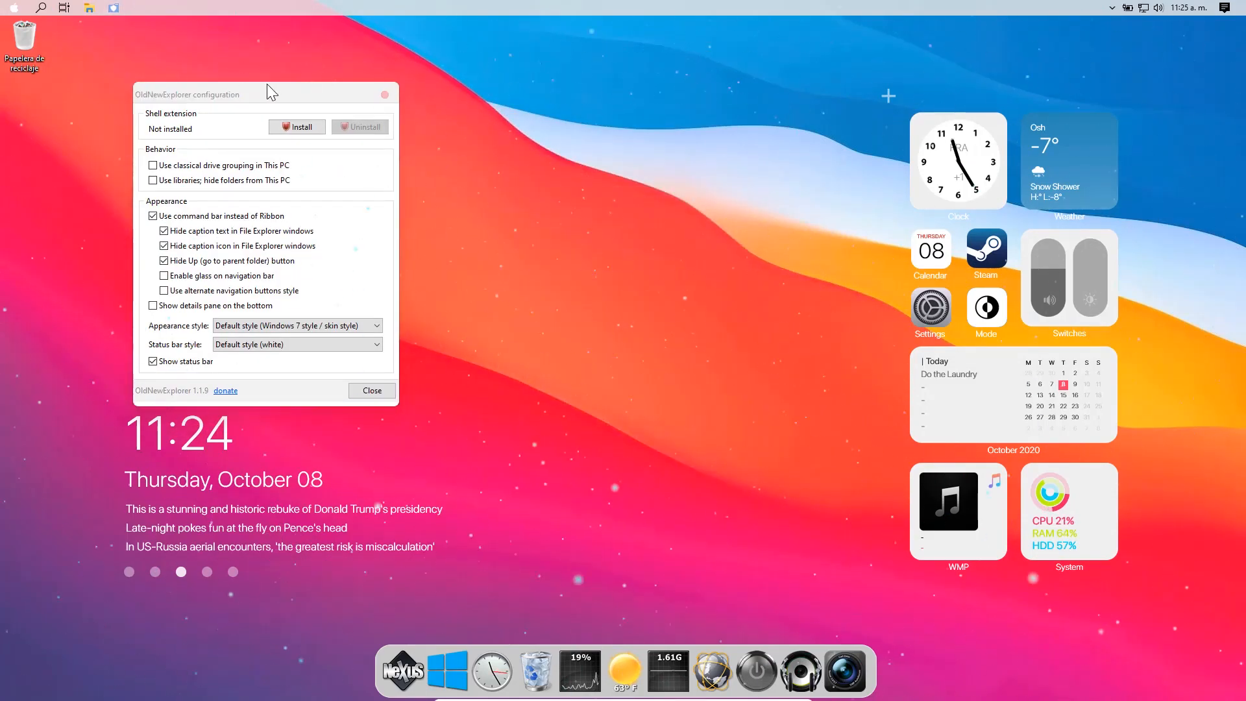
pyautogui.moveTo(292, 97); pyautogui.dragTo(574, 123)
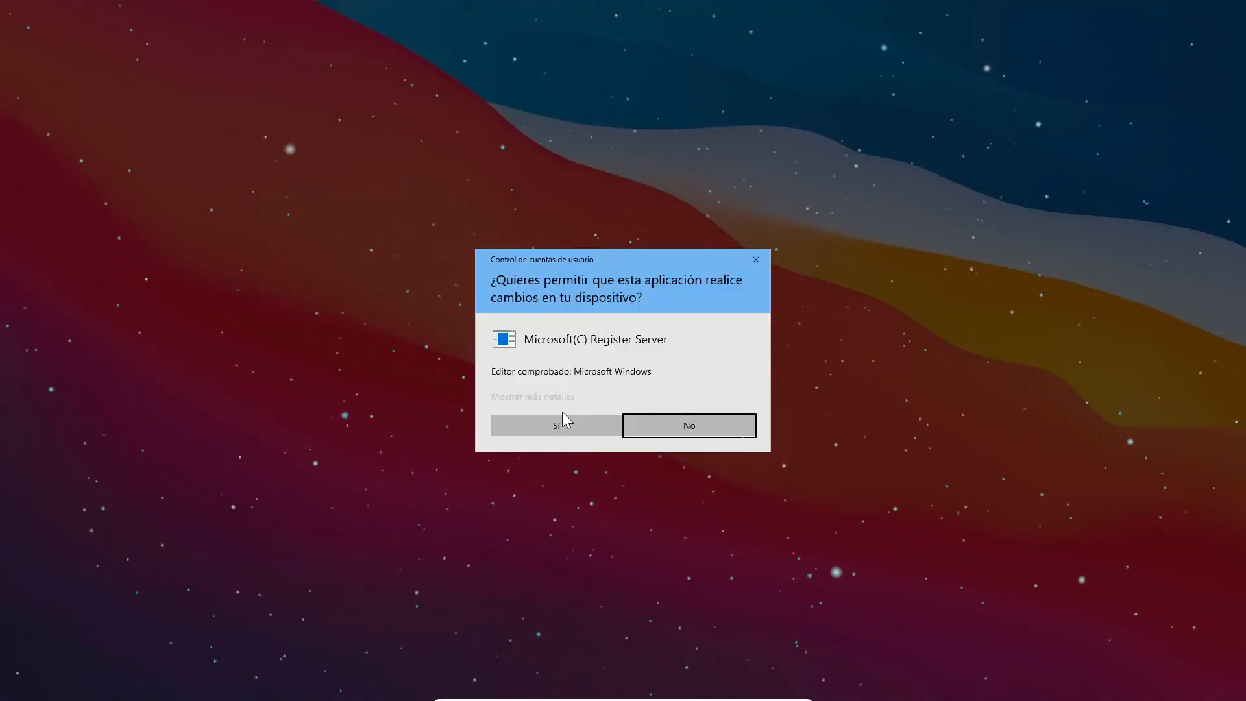
pyautogui.click(567, 419)
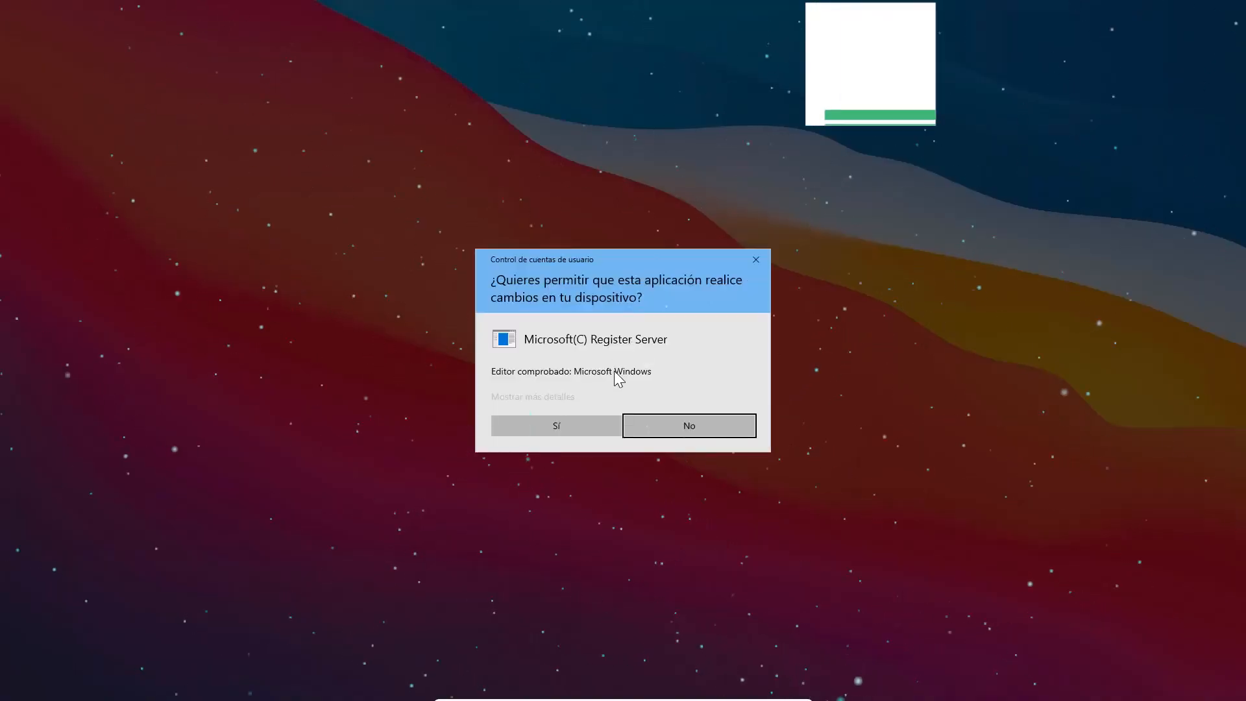
pyautogui.click(558, 427)
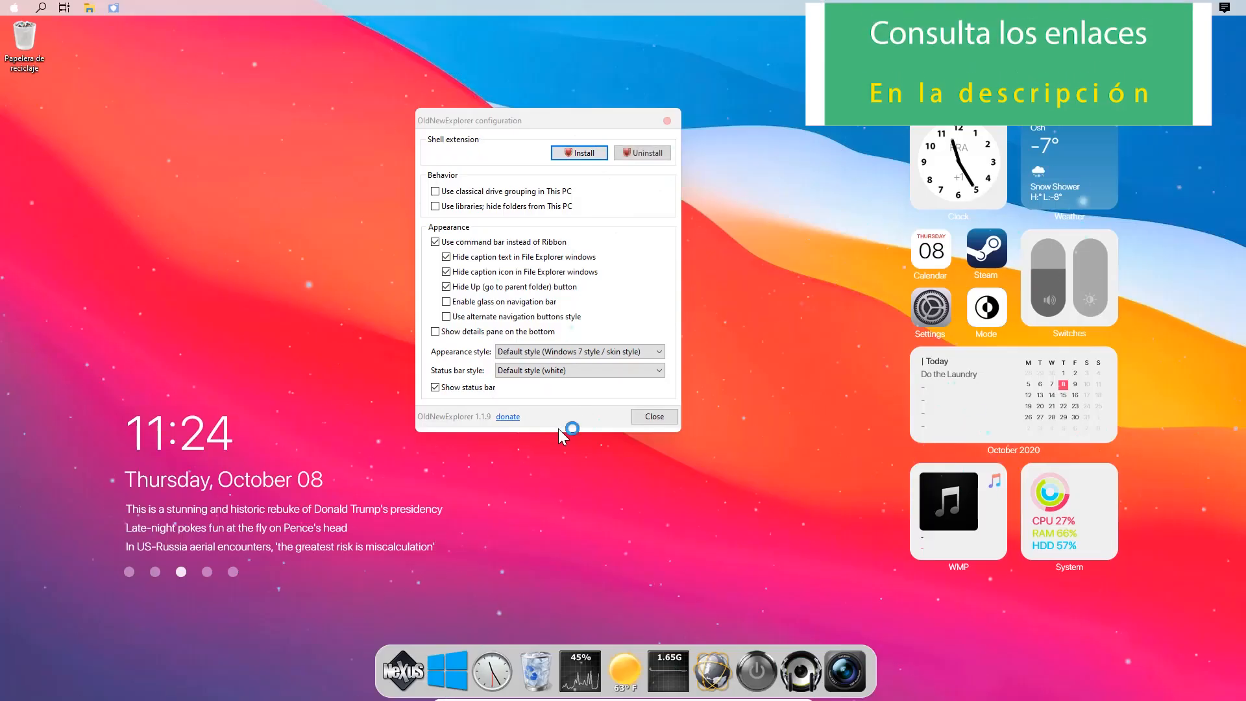
pyautogui.click(655, 418)
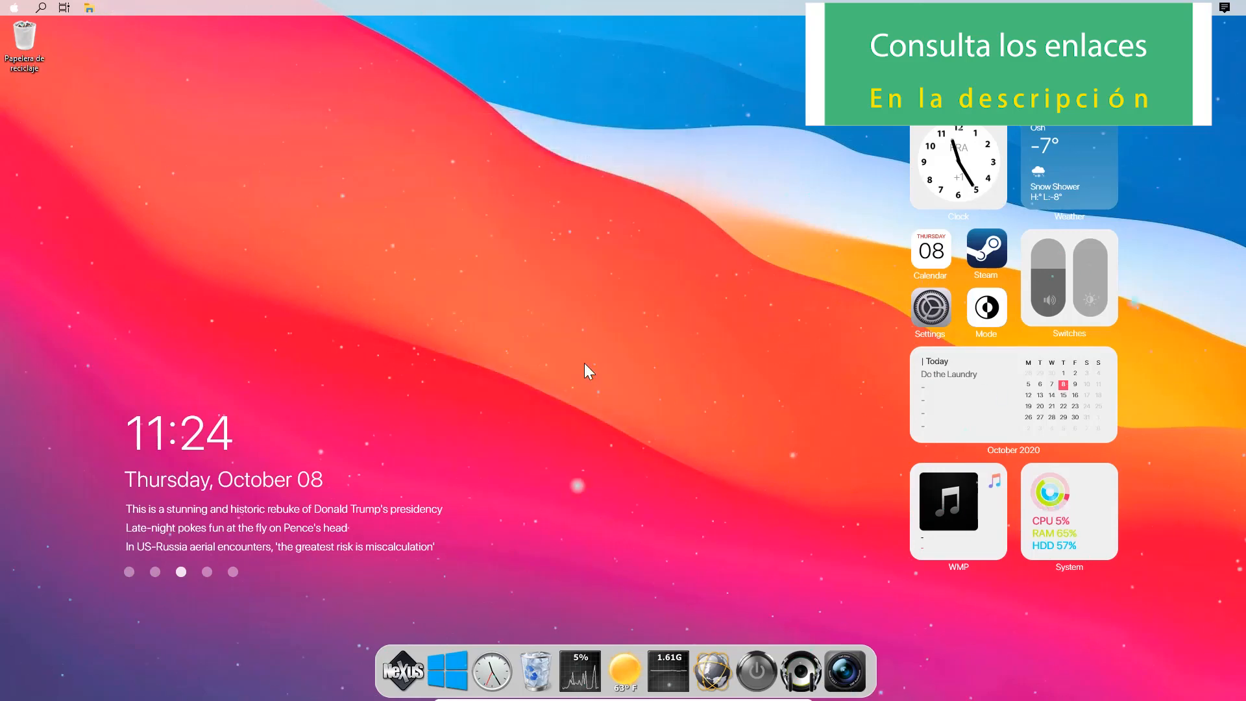
pyautogui.click(3, 3)
pyautogui.click(356, 132)
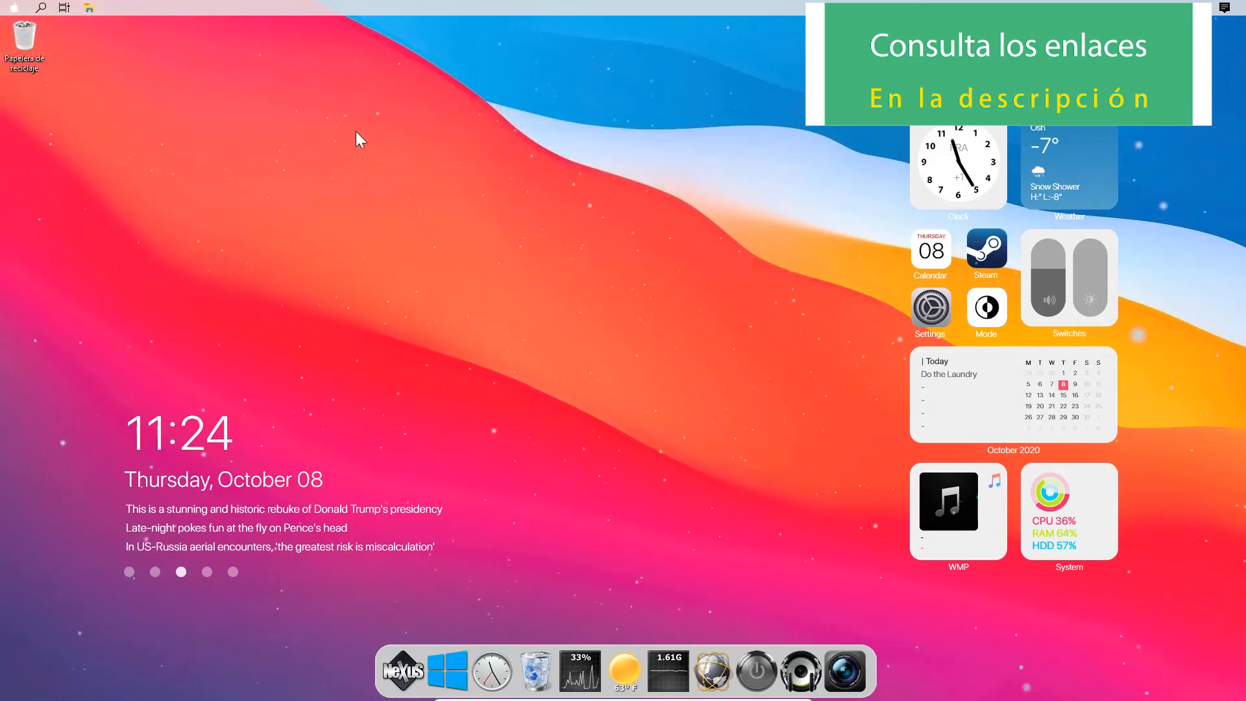
pyautogui.click(90, 7)
pyautogui.rightClick(191, 6)
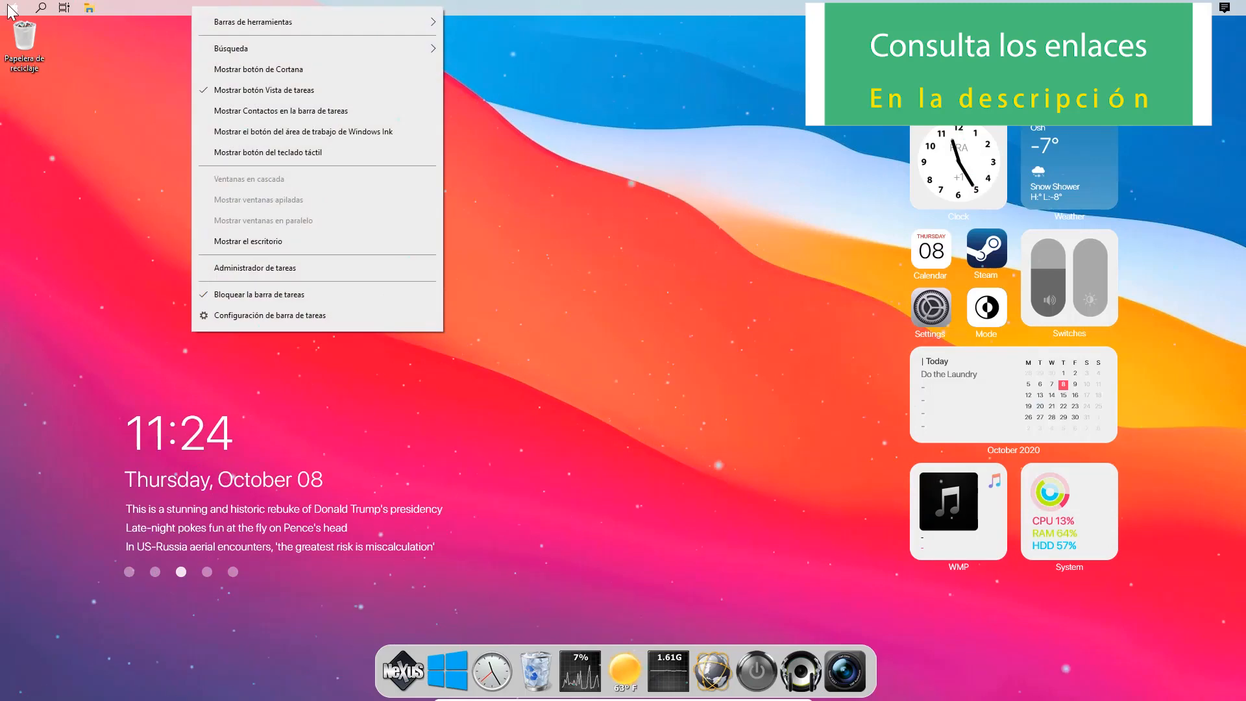
# - Open the StartIsBack configuration from the Start menu, review its Appearance settings, and accept them
pyautogui.click(7, 5)
pyautogui.rightClick(250, 37)
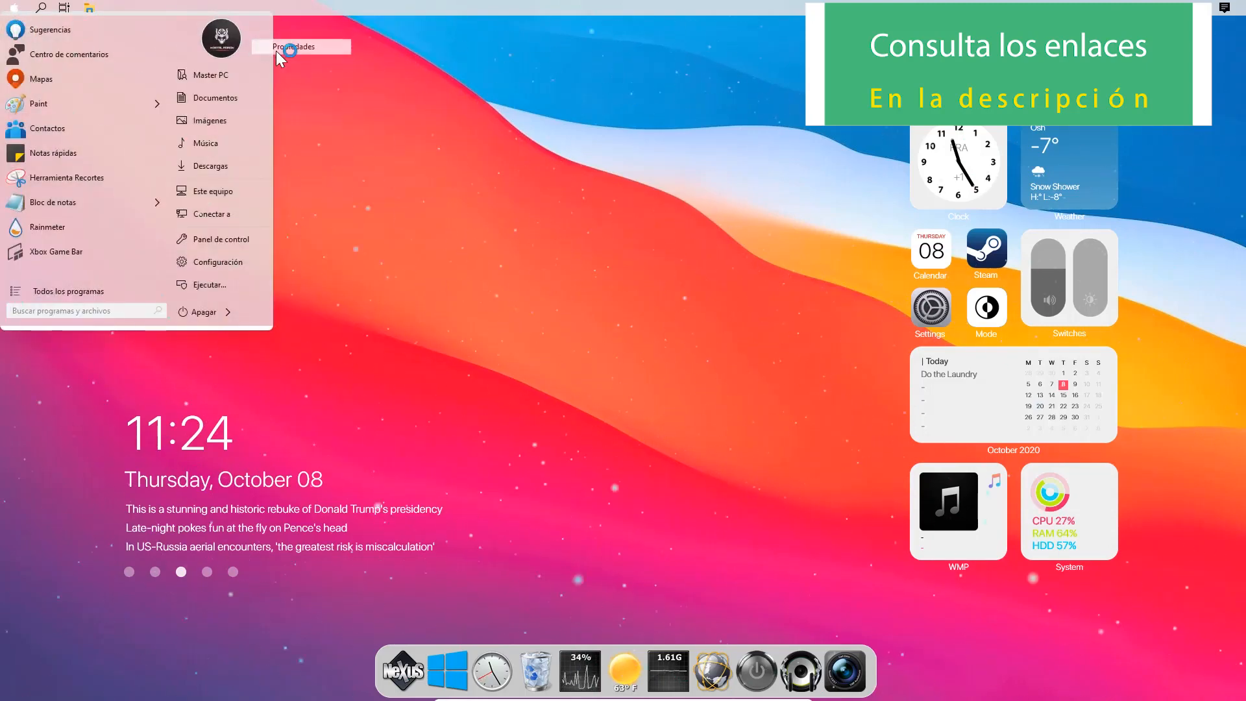
pyautogui.click(275, 49)
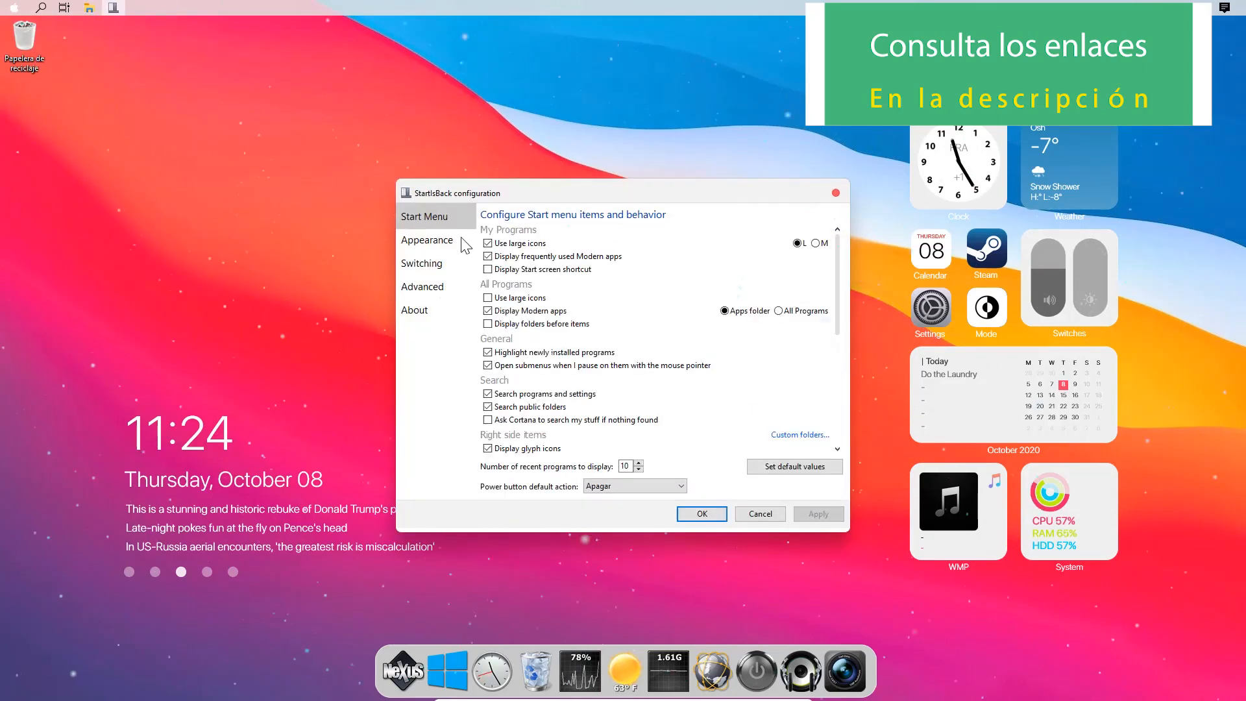
pyautogui.click(433, 263)
pyautogui.click(428, 241)
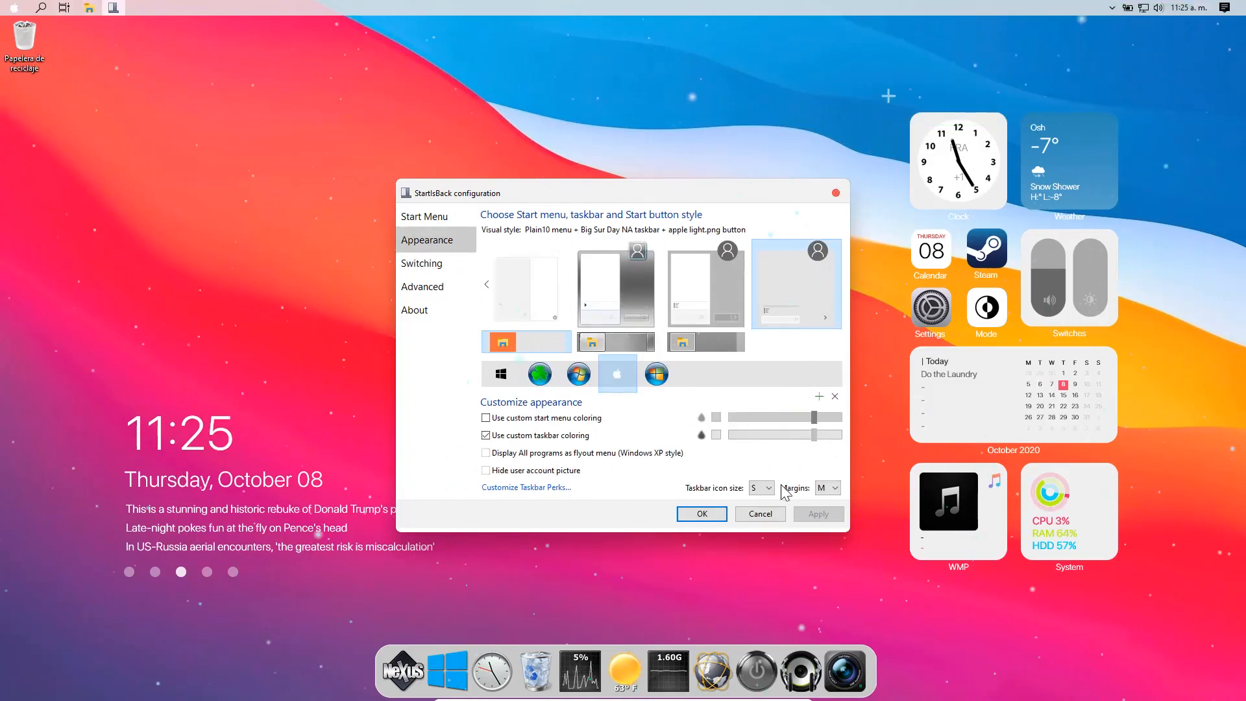
pyautogui.click(719, 513)
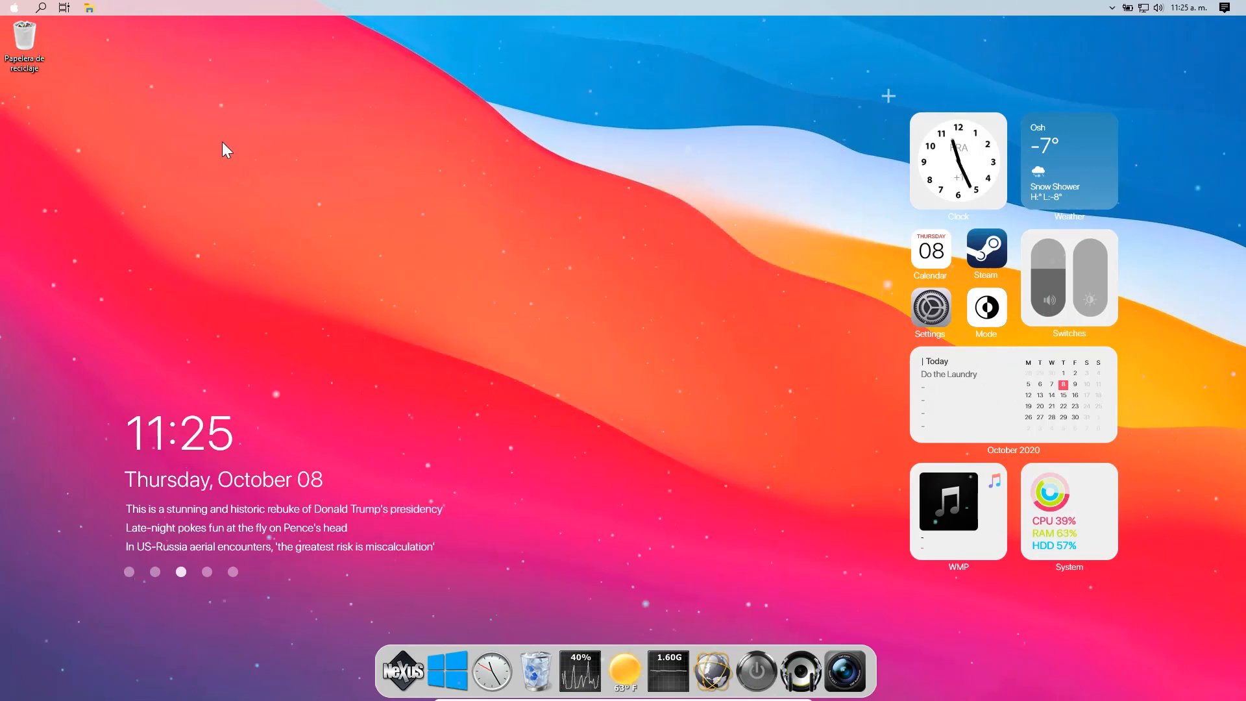
# - Extract the macOS-Sierra-cursors-for-Windows-master archive in ARCHIVOS THEMAS MAC into its own folder, replacing all existing files
pyautogui.click(90, 10)
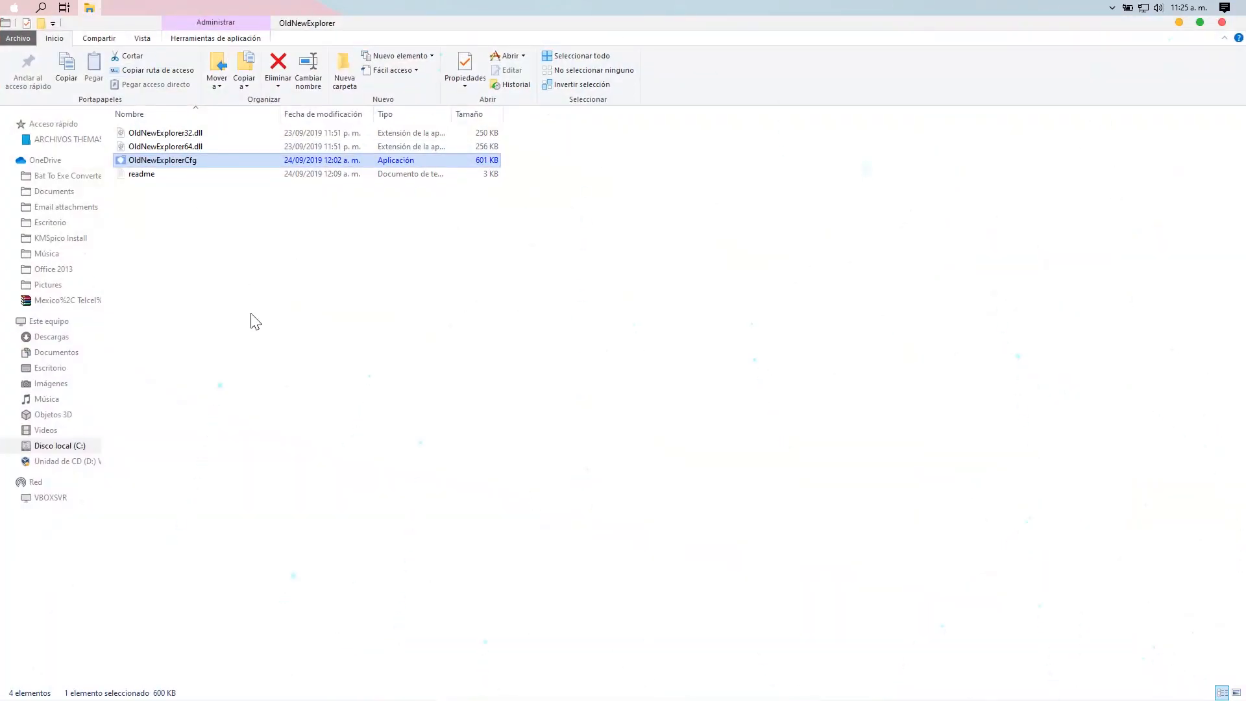
pyautogui.press('BackSpace')
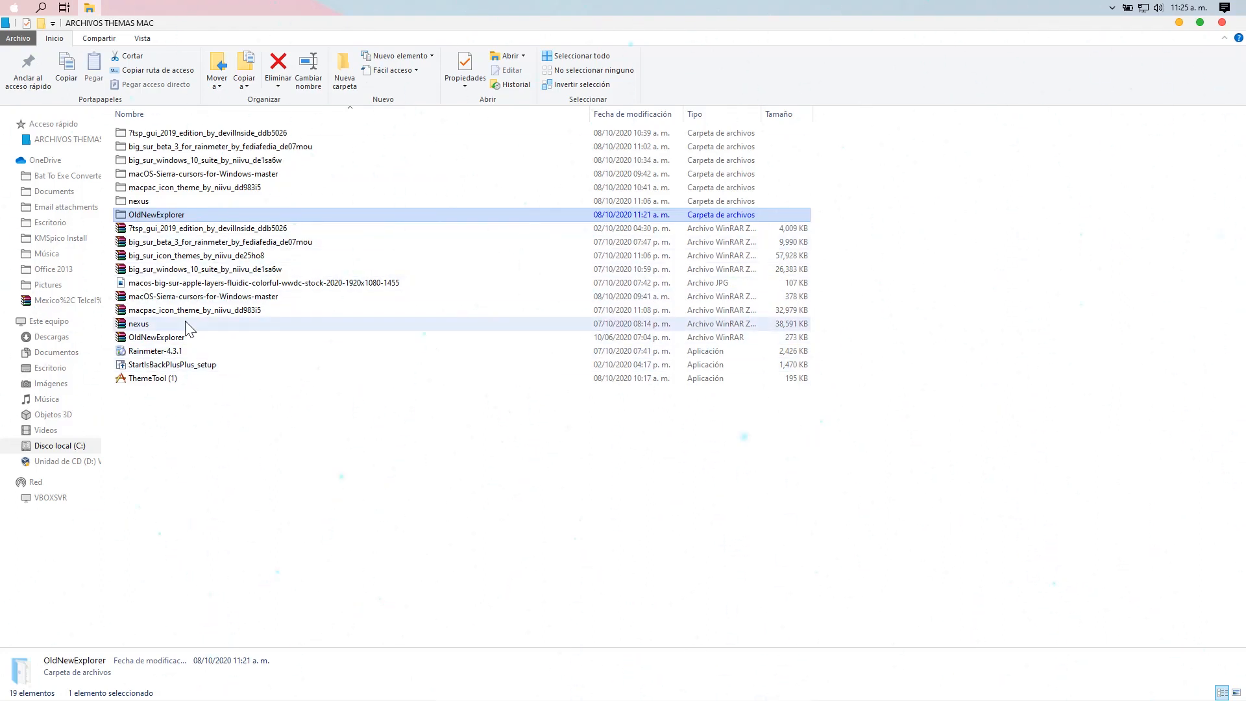
pyautogui.rightClick(166, 295)
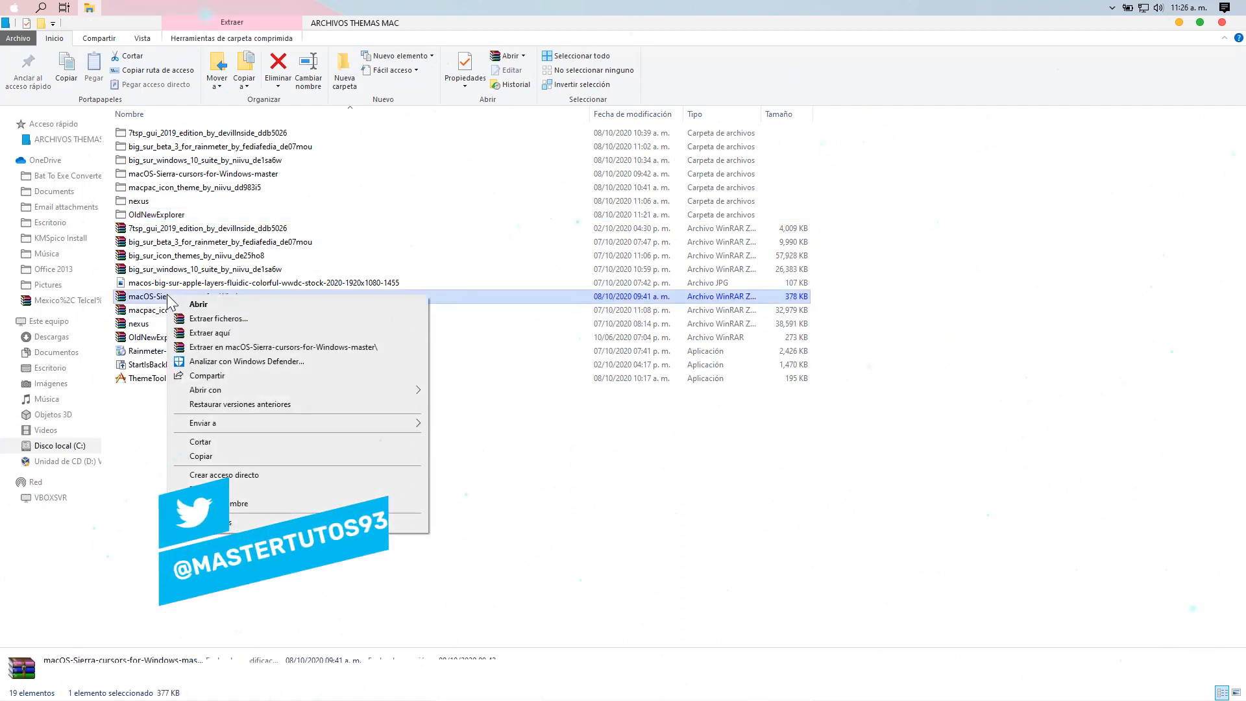
pyautogui.click(261, 346)
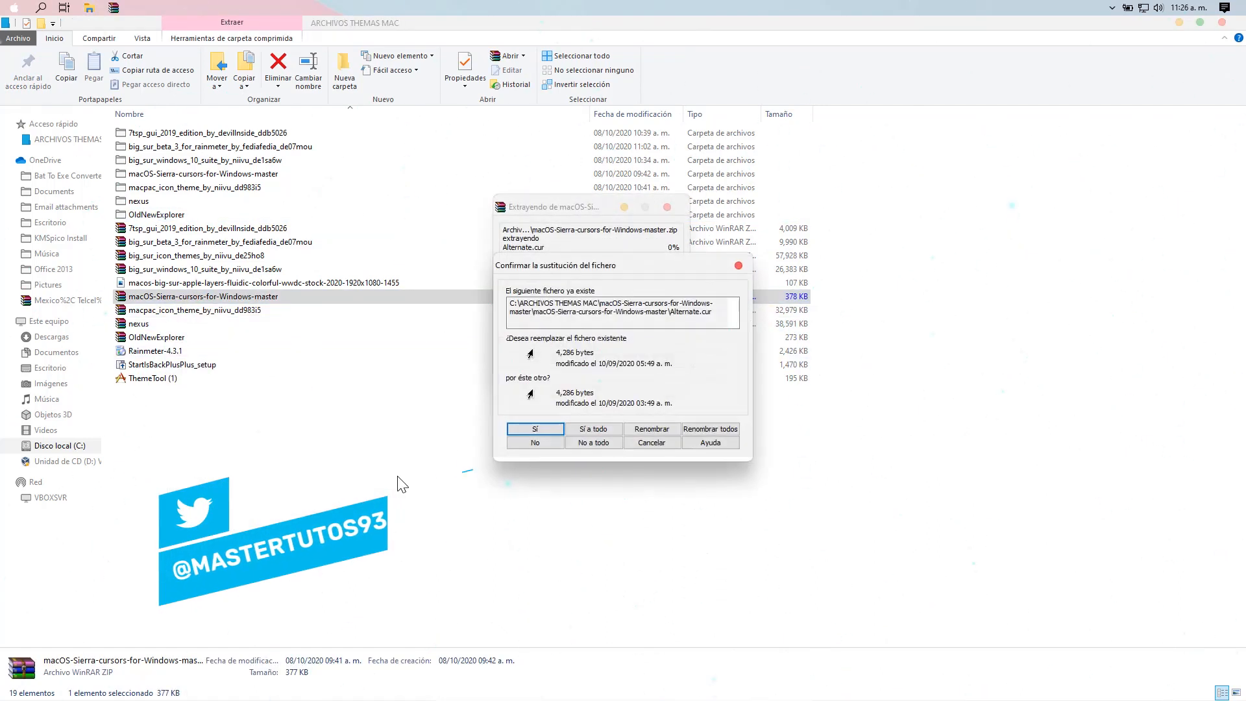
pyautogui.click(586, 430)
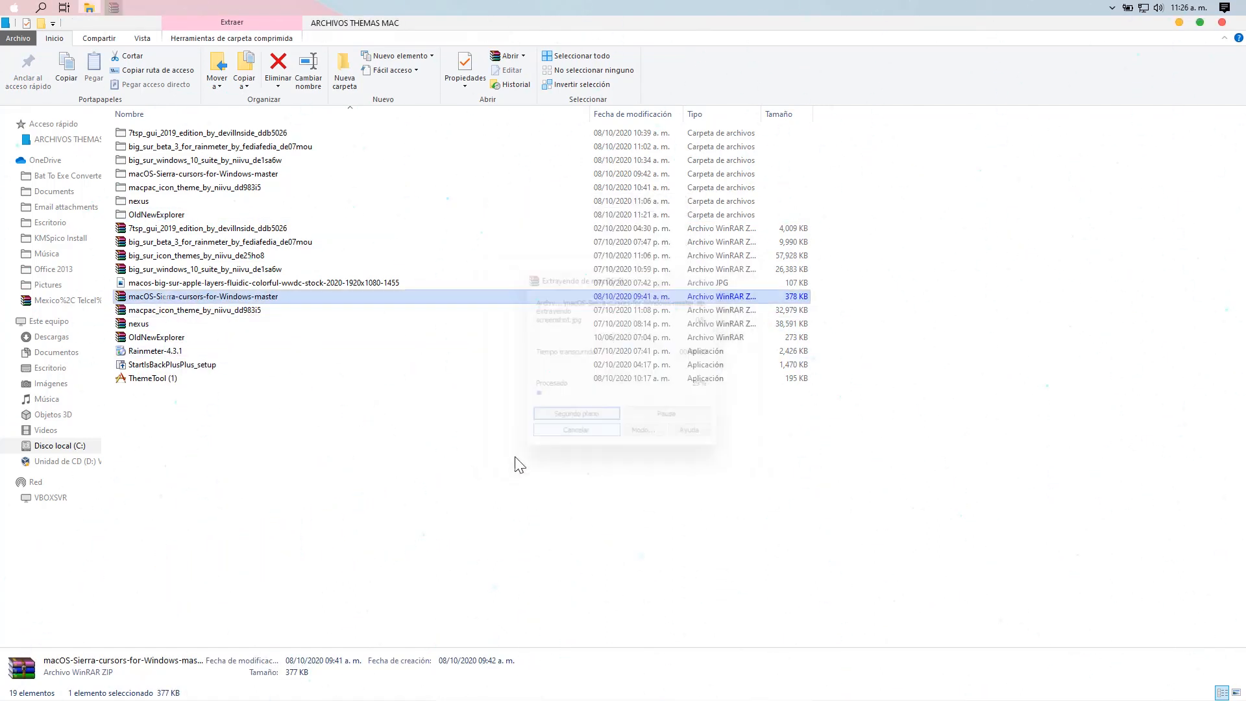
# - Install the cursors with the Install file in the macOS-Sierra-cursors-for-Windows-master folder, granting permission, and put the folder window away
pyautogui.doubleClick(149, 243)
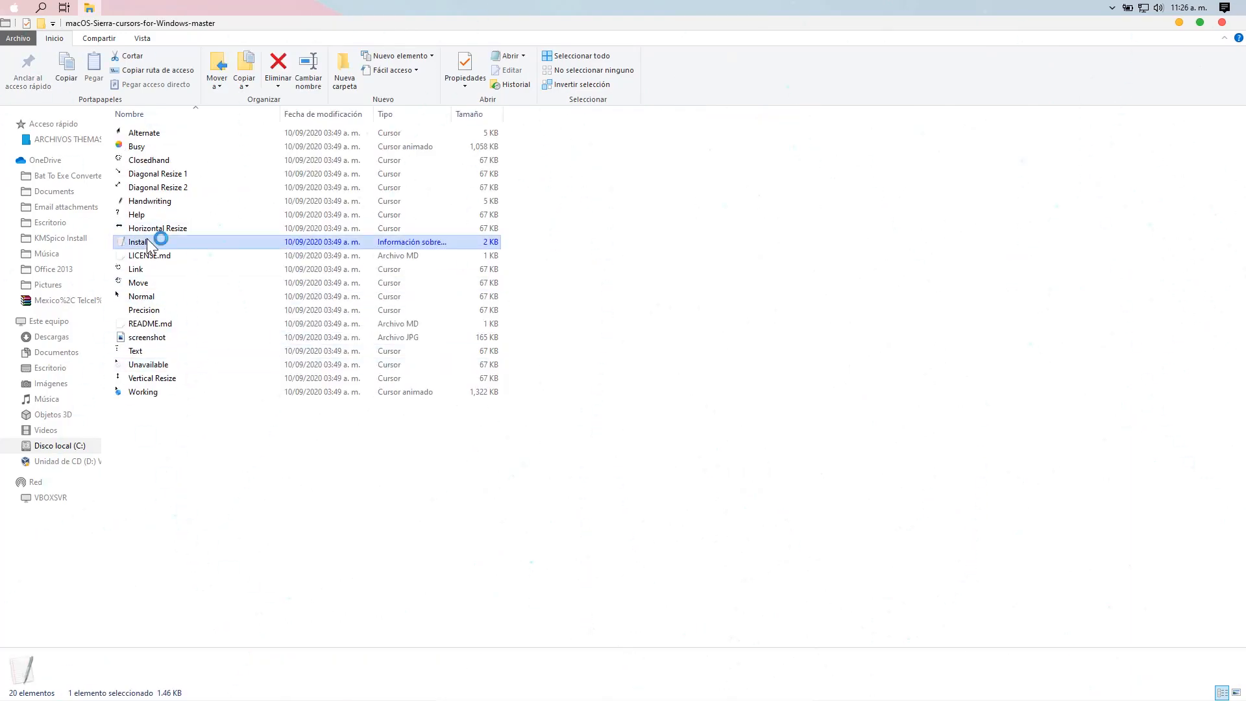
pyautogui.click(575, 423)
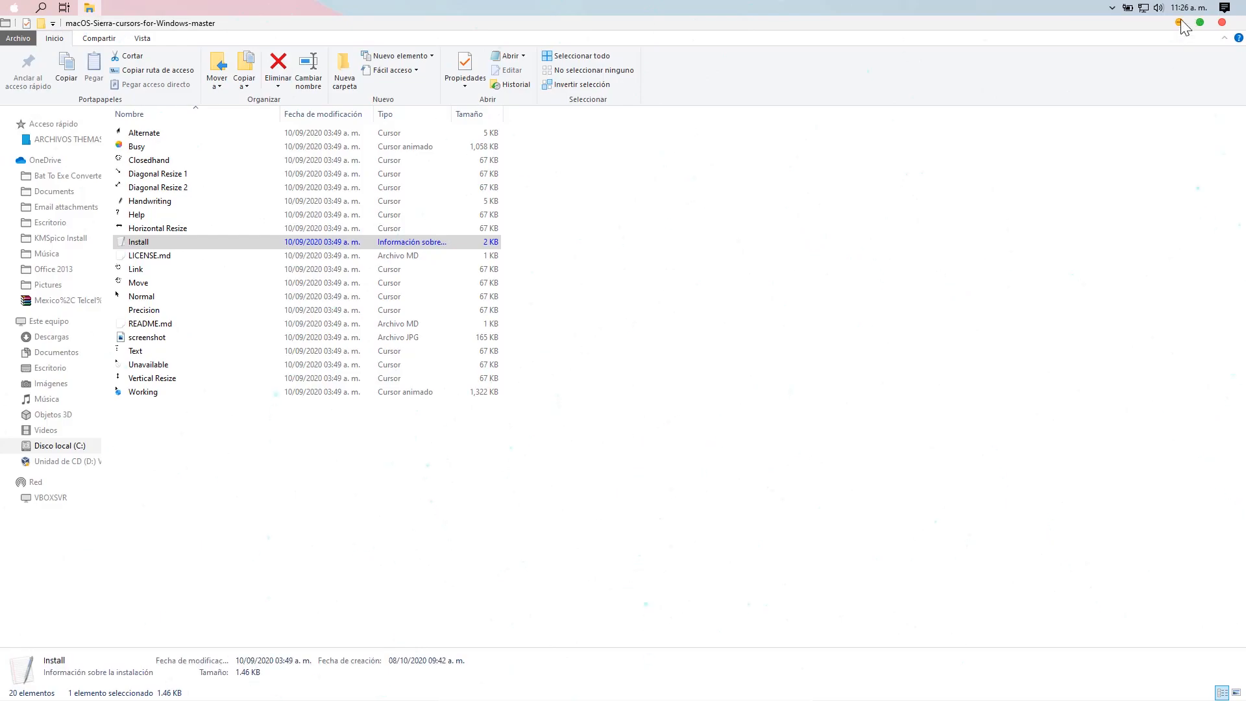
pyautogui.click(1222, 22)
# - Search Windows for "cur", open the Cursor y puntero settings, and set the pointer size to the smallest
pyautogui.click(41, 7)
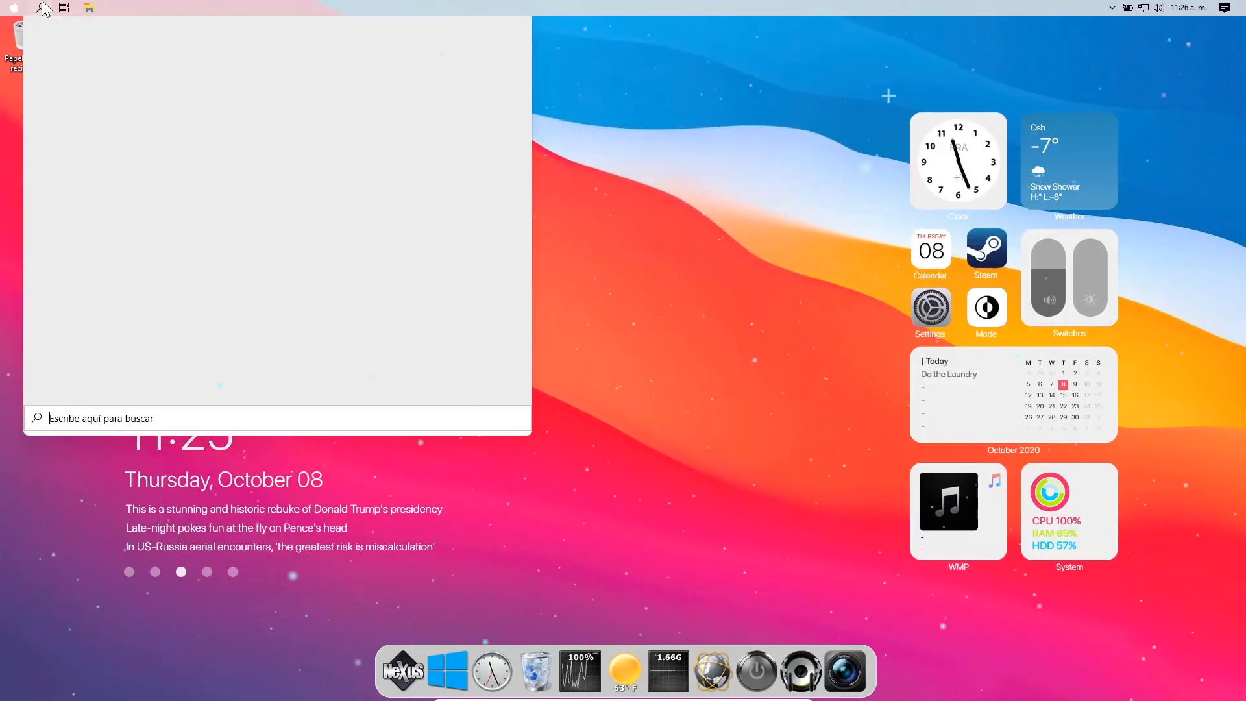
pyautogui.write('cur')
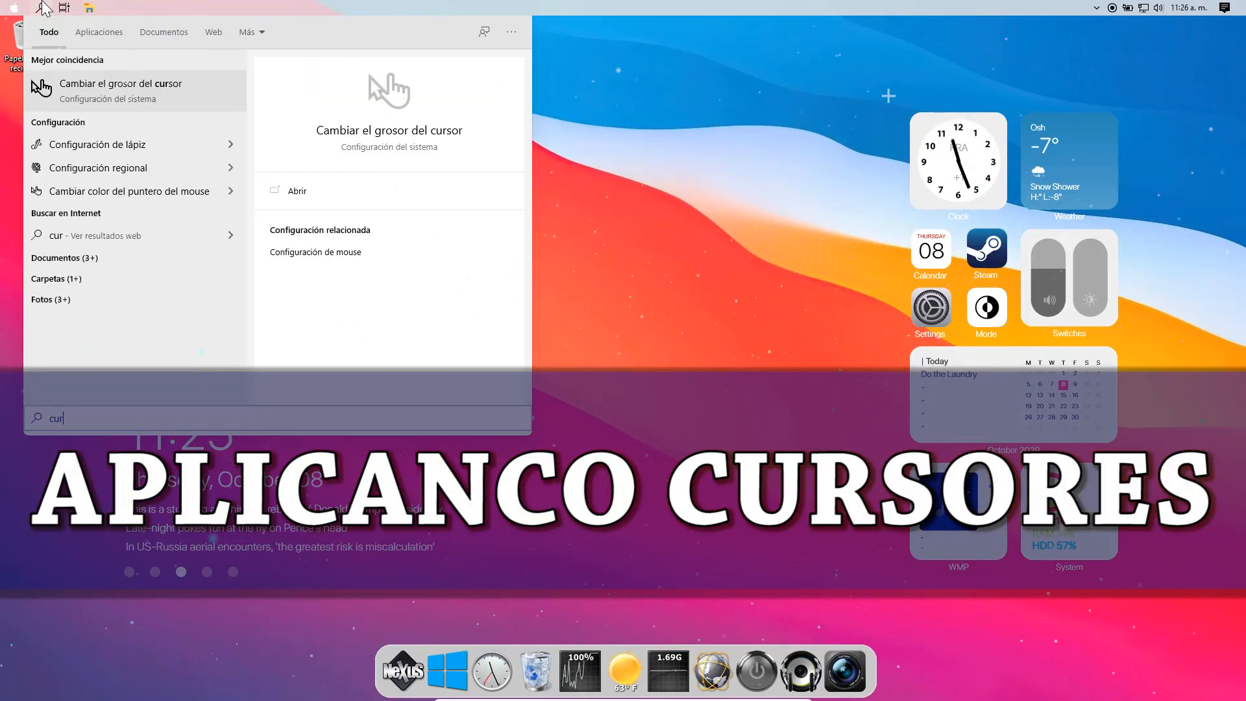
pyautogui.click(127, 84)
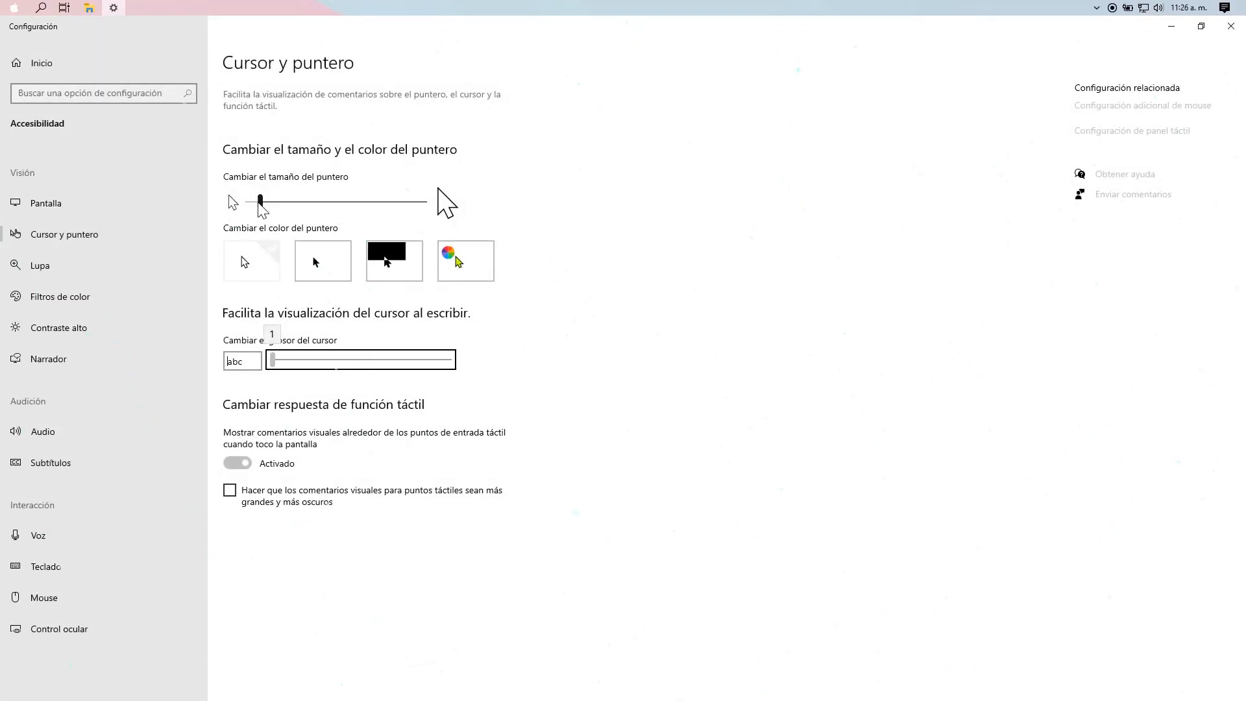
pyautogui.click(259, 201)
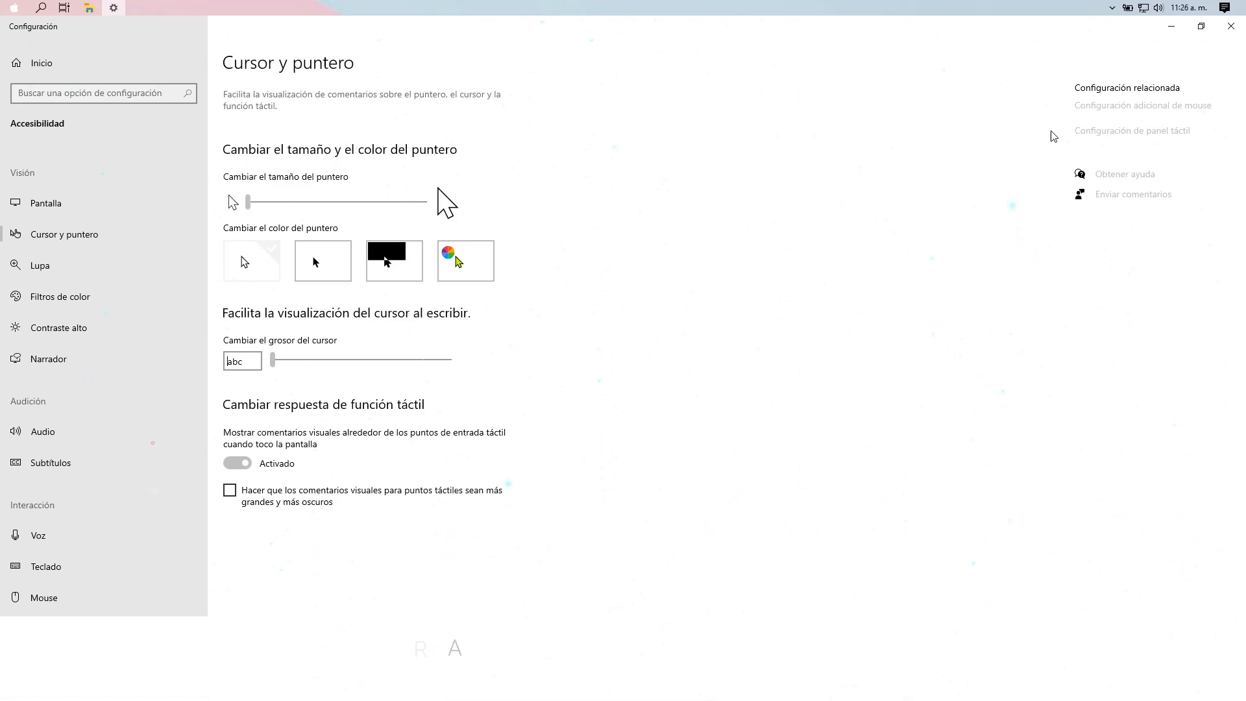
# - Apply the macOS Sierra 200 pointer scheme in the additional mouse options, replacing the existing scheme, and close the settings
pyautogui.click(1136, 107)
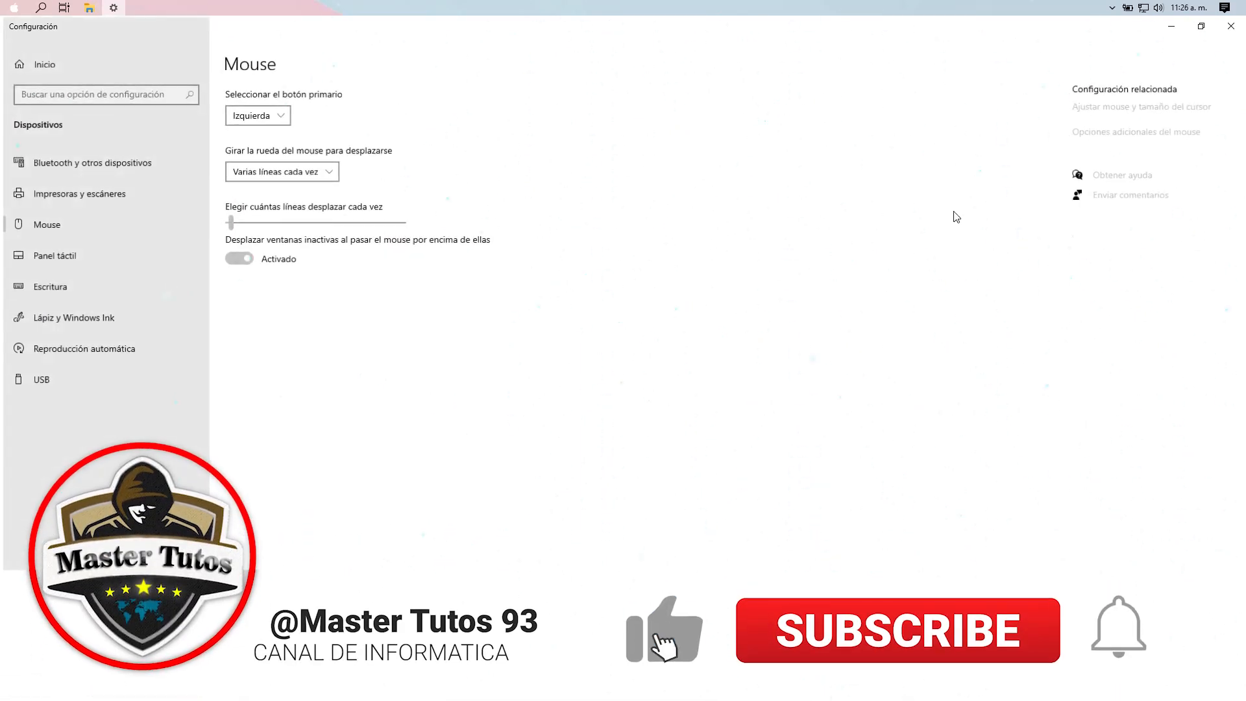
pyautogui.click(1114, 107)
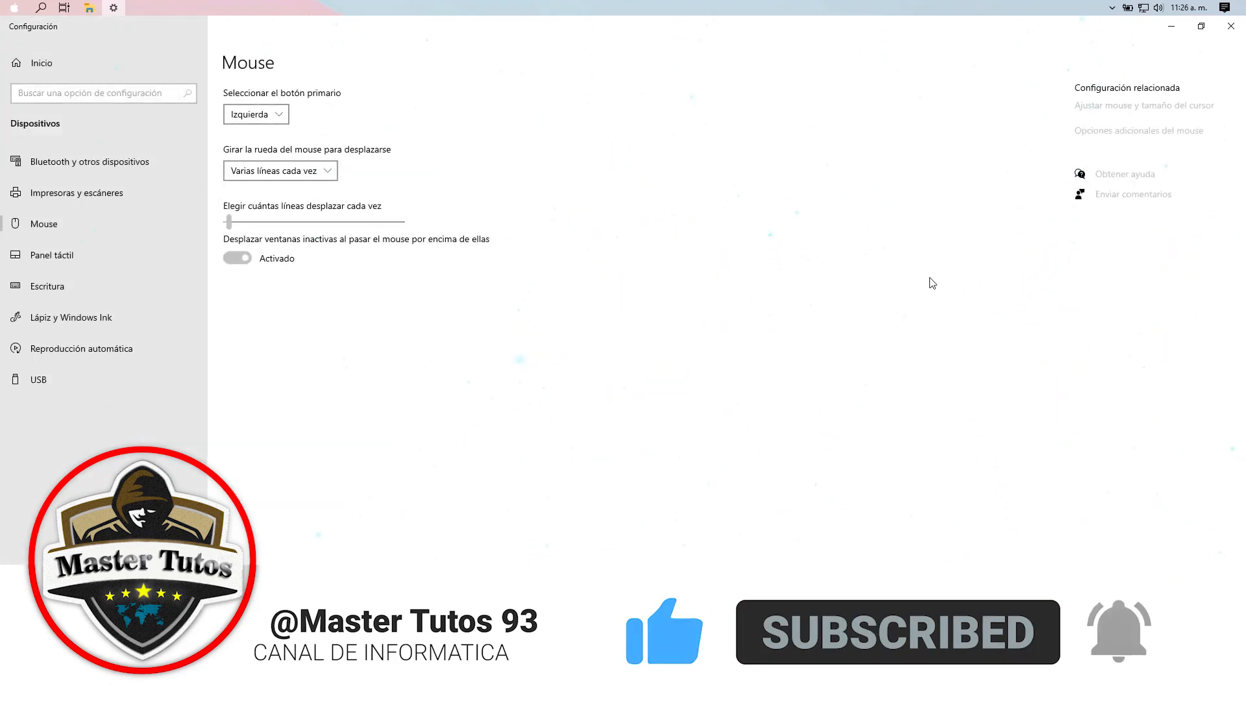
pyautogui.click(1128, 135)
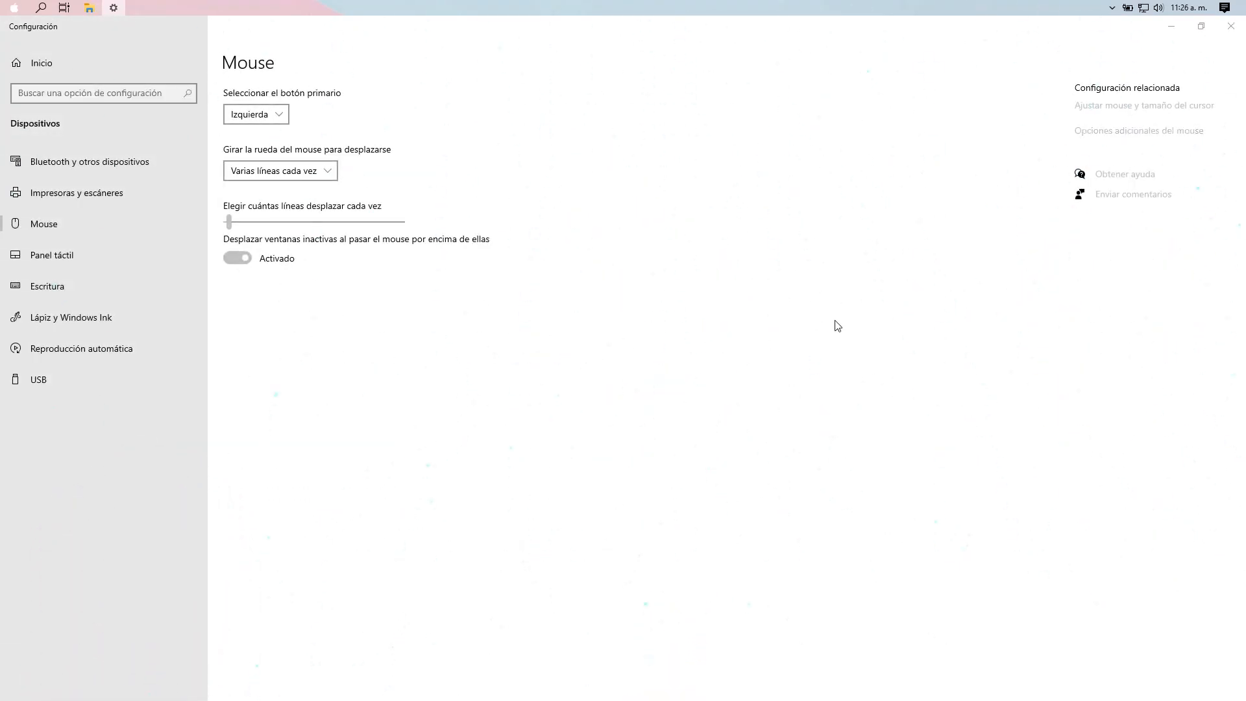
pyautogui.click(129, 116)
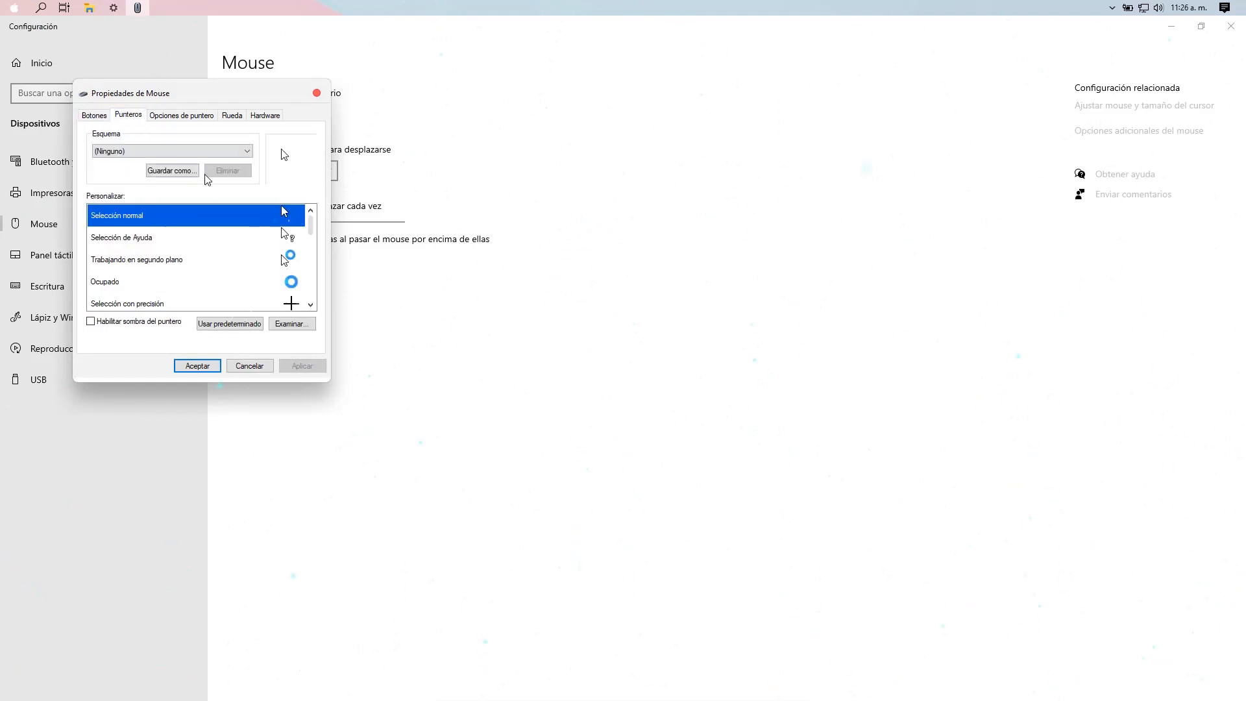
pyautogui.click(181, 152)
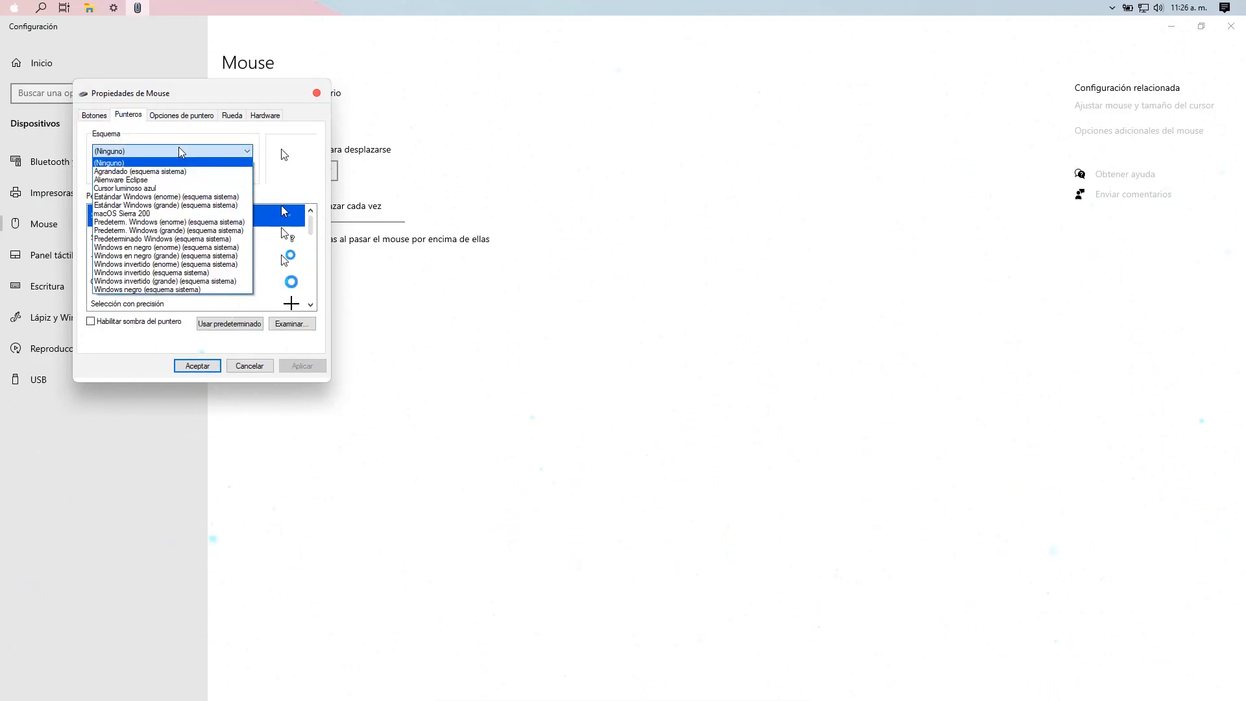
pyautogui.click(128, 214)
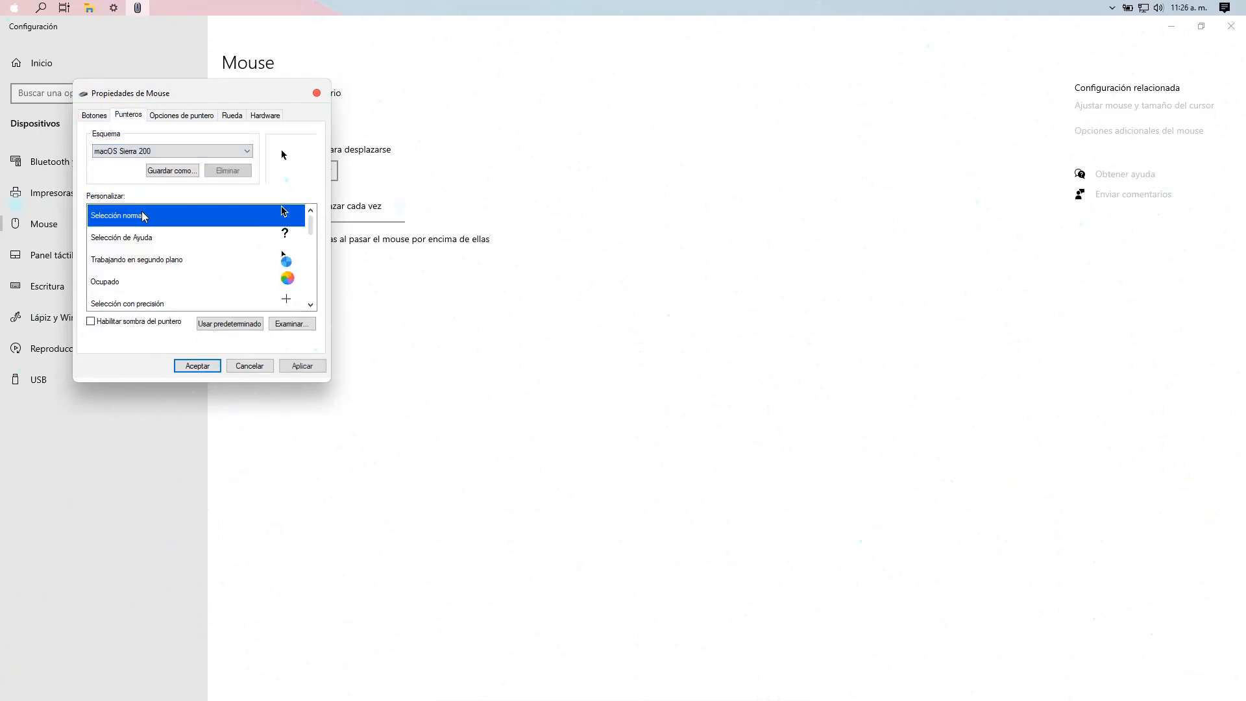
pyautogui.scroll(-2, 253, 218)
pyautogui.click(303, 366)
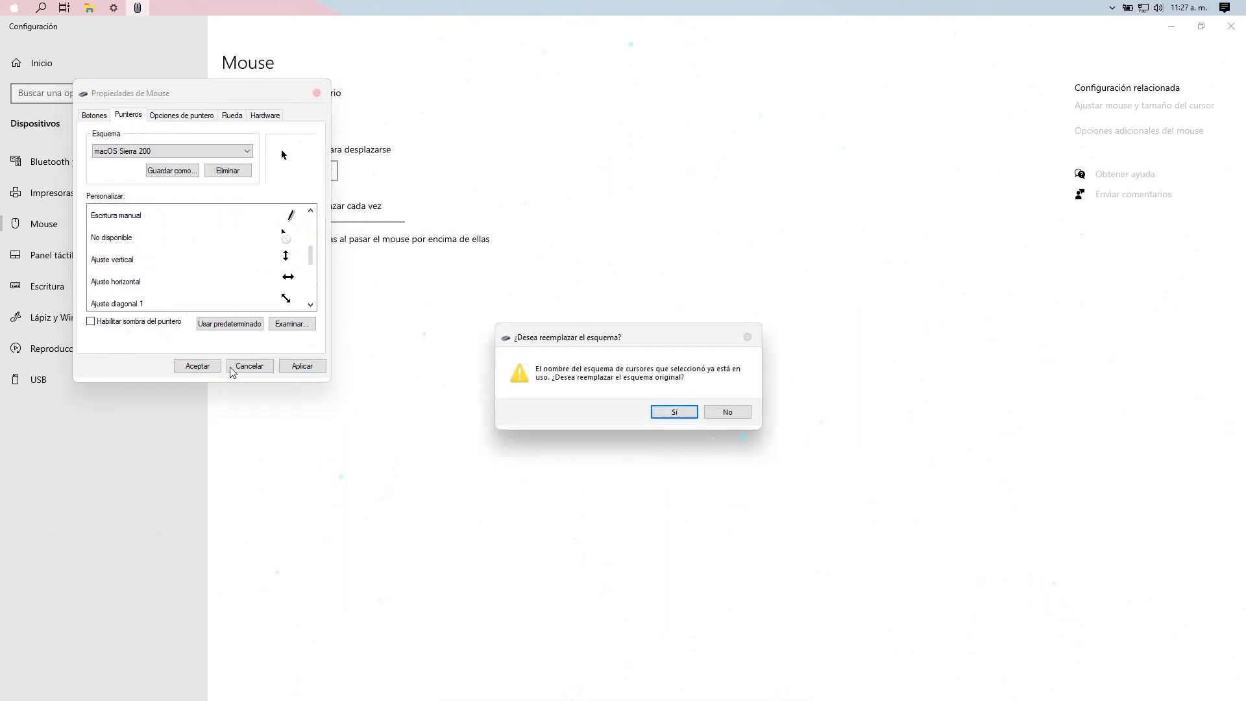
pyautogui.click(667, 414)
pyautogui.click(197, 369)
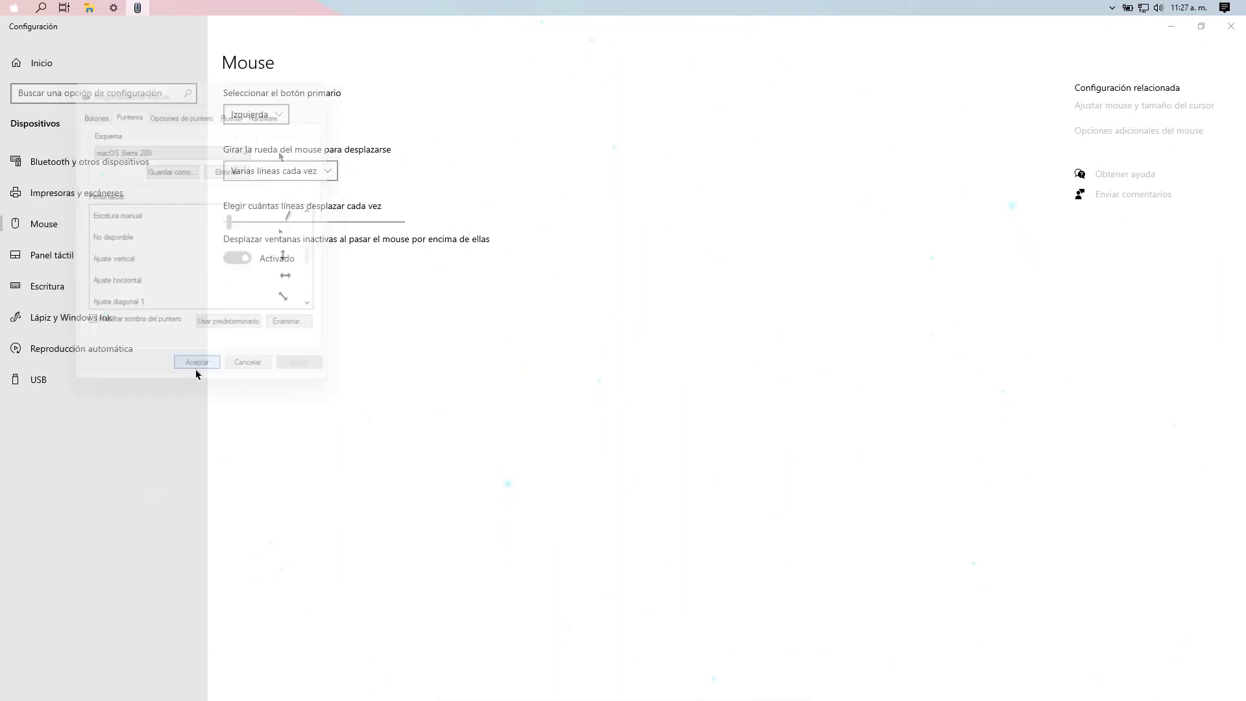
pyautogui.click(1231, 29)
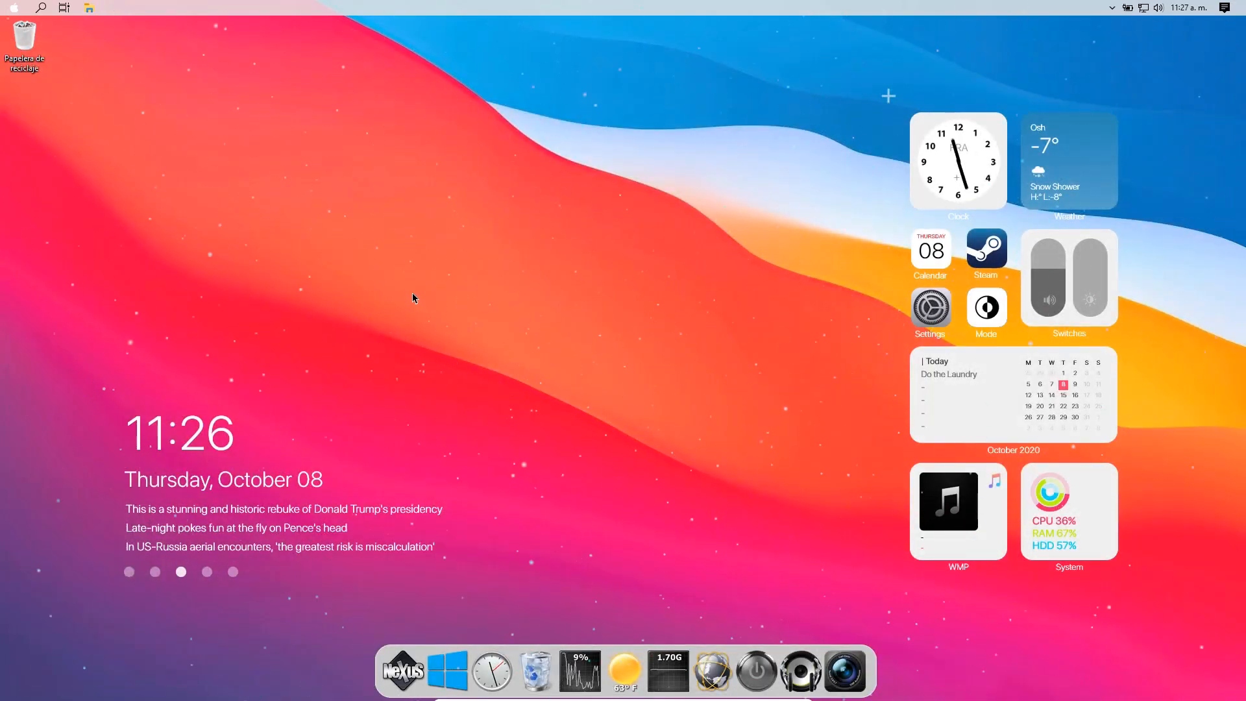
# - Return to the ARCHIVOS THEMAS MAC folder to review the theme files, and close the window
pyautogui.click(89, 8)
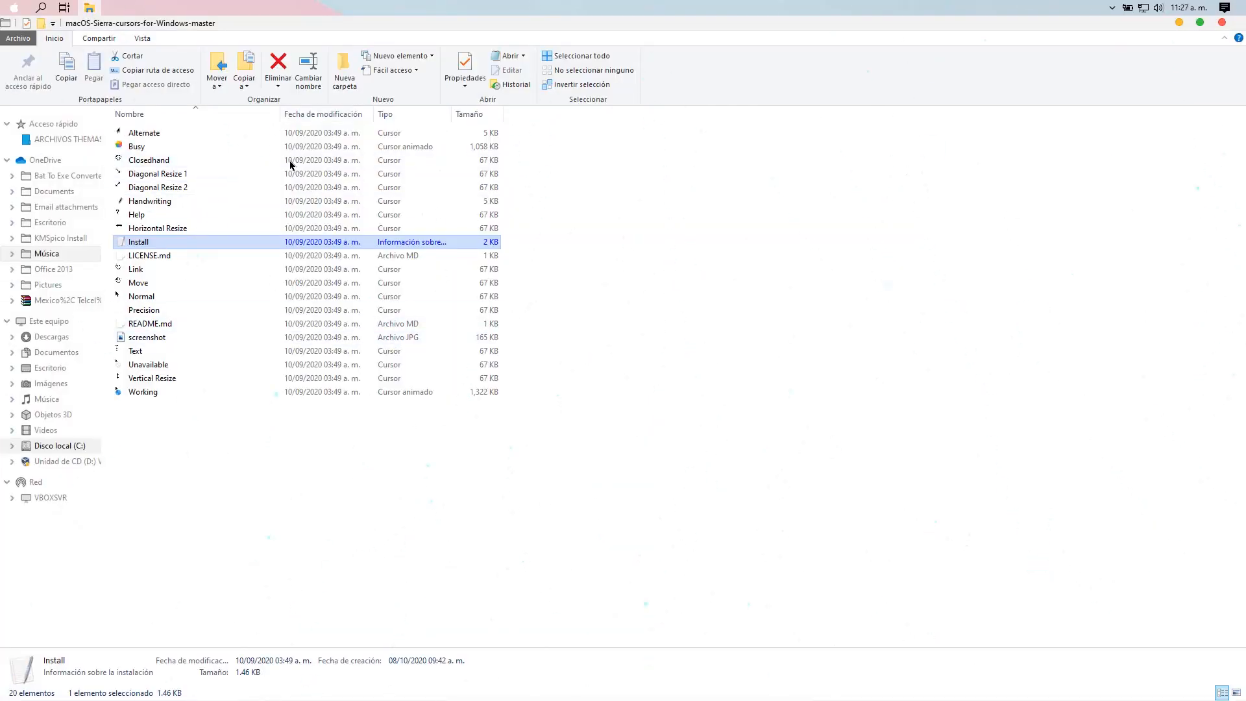
pyautogui.click(39, 140)
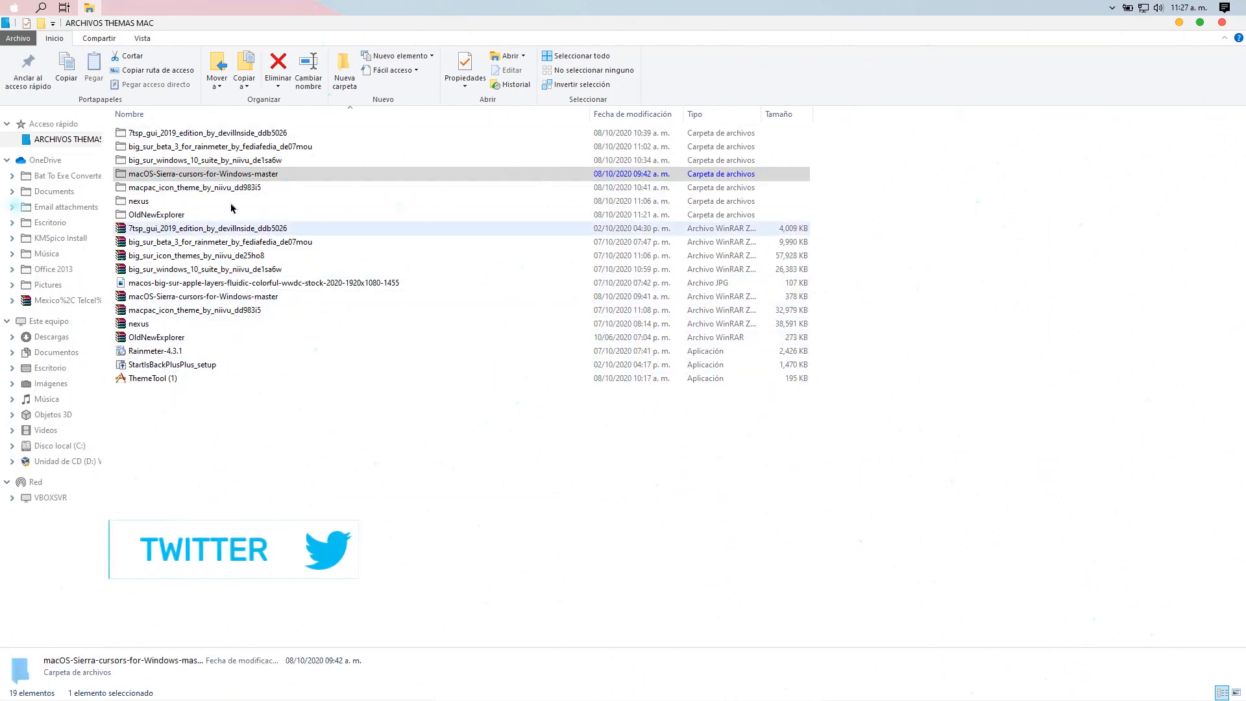
pyautogui.click(1224, 23)
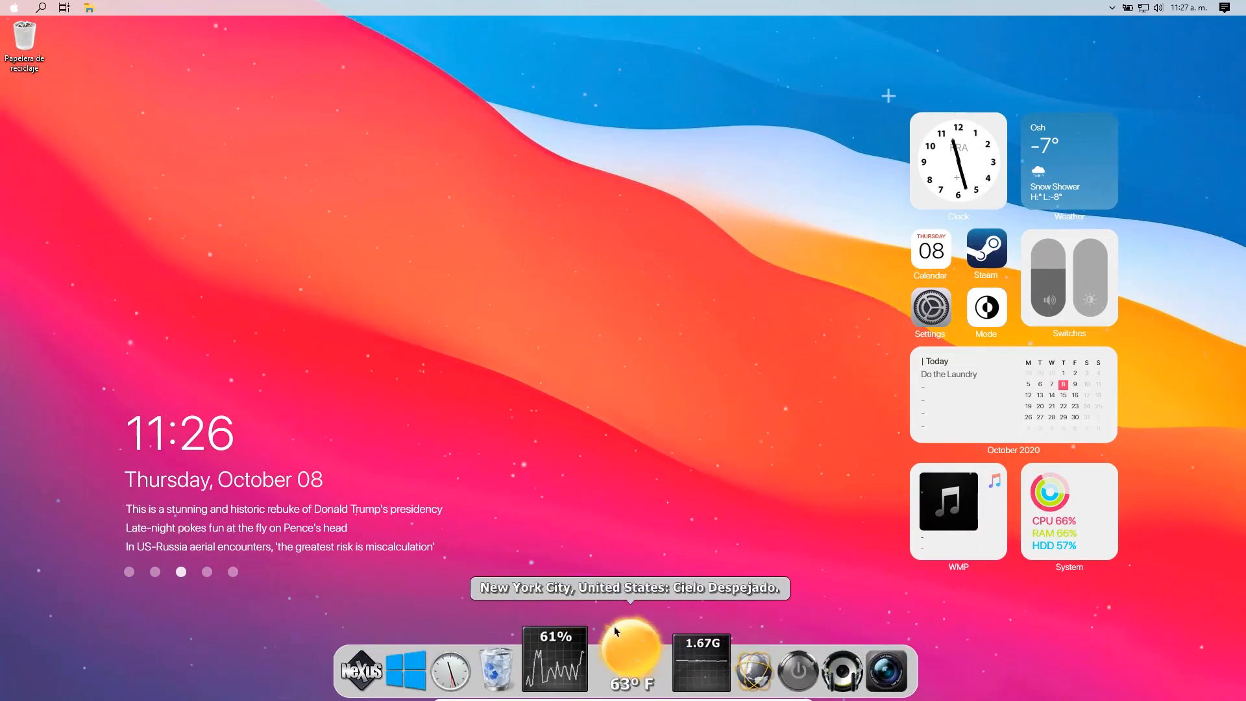
# - Check the Nexus dock's context menu and the Apple Start menu on the finished desktop
pyautogui.rightClick(395, 662)
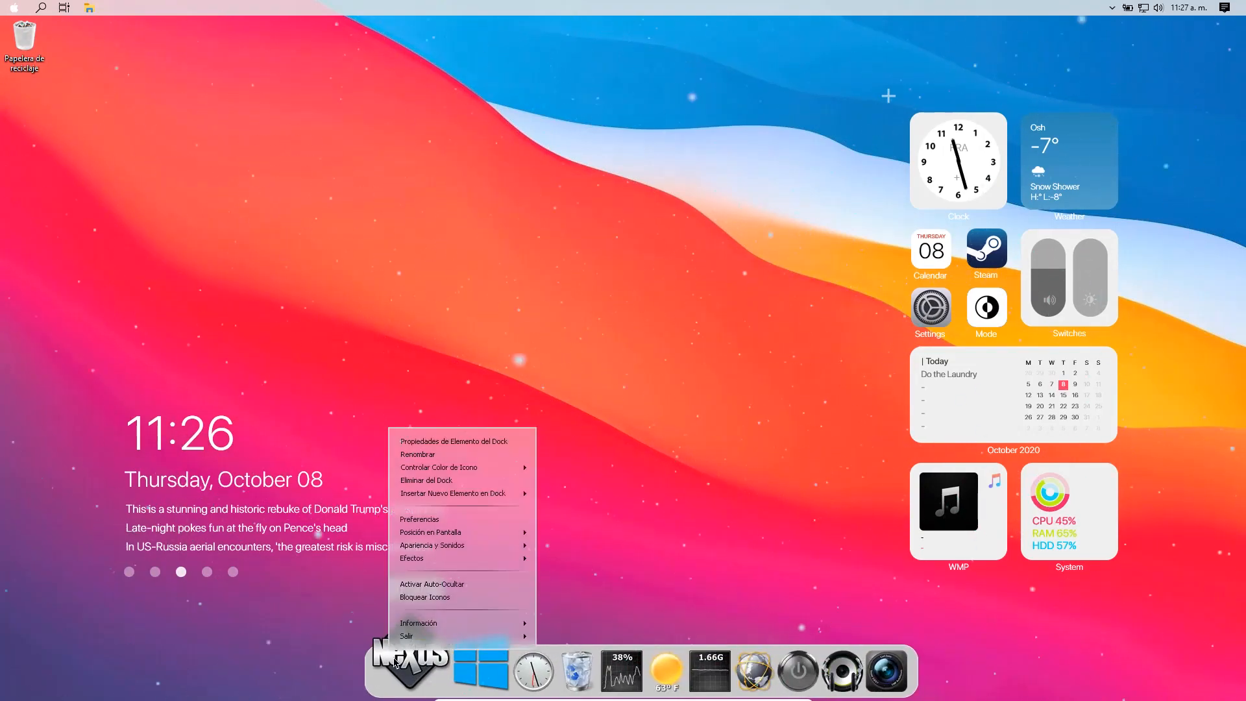
pyautogui.click(730, 469)
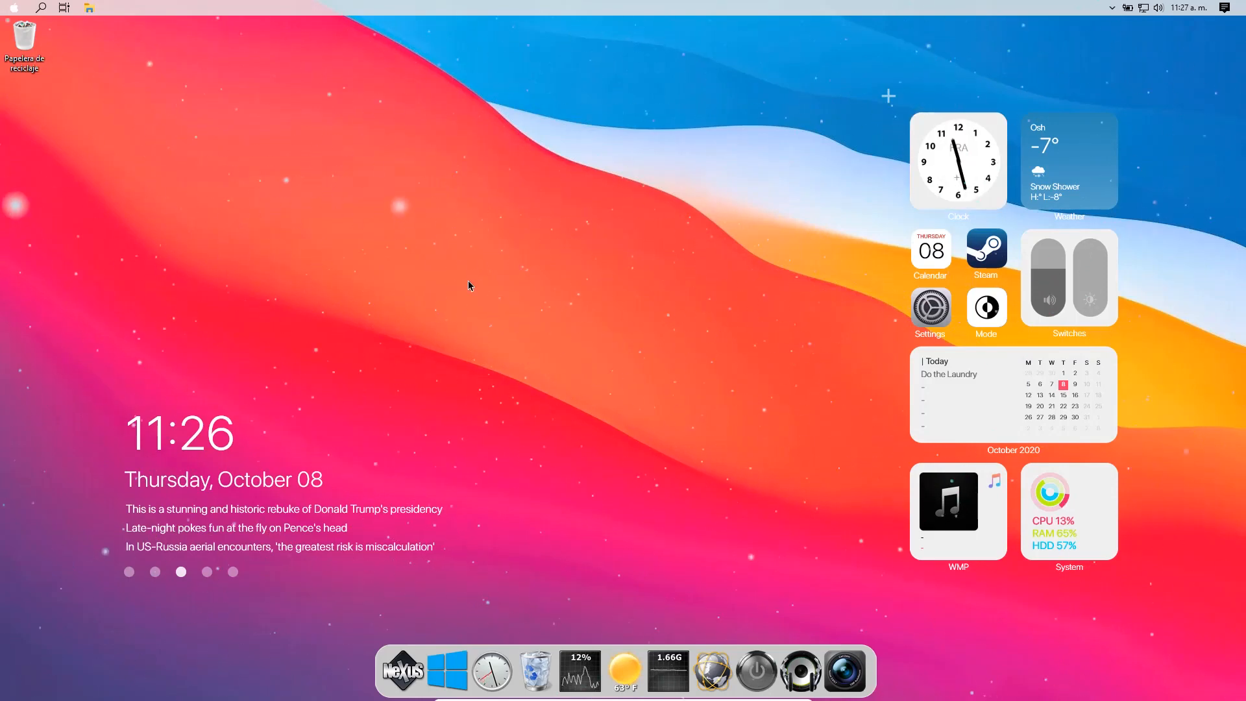
pyautogui.click(4, 7)
pyautogui.click(645, 258)
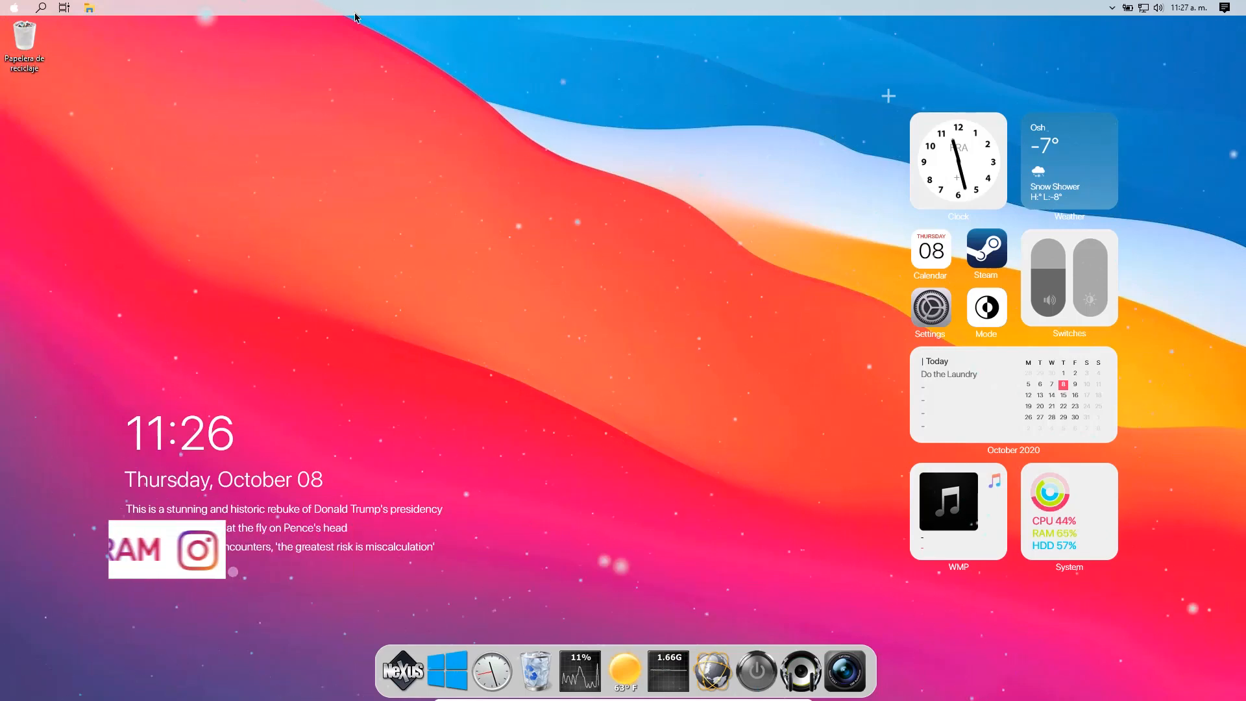
# - Open File Explorer at Este equipo to examine its macOS-style look without the Ribbon
pyautogui.click(89, 8)
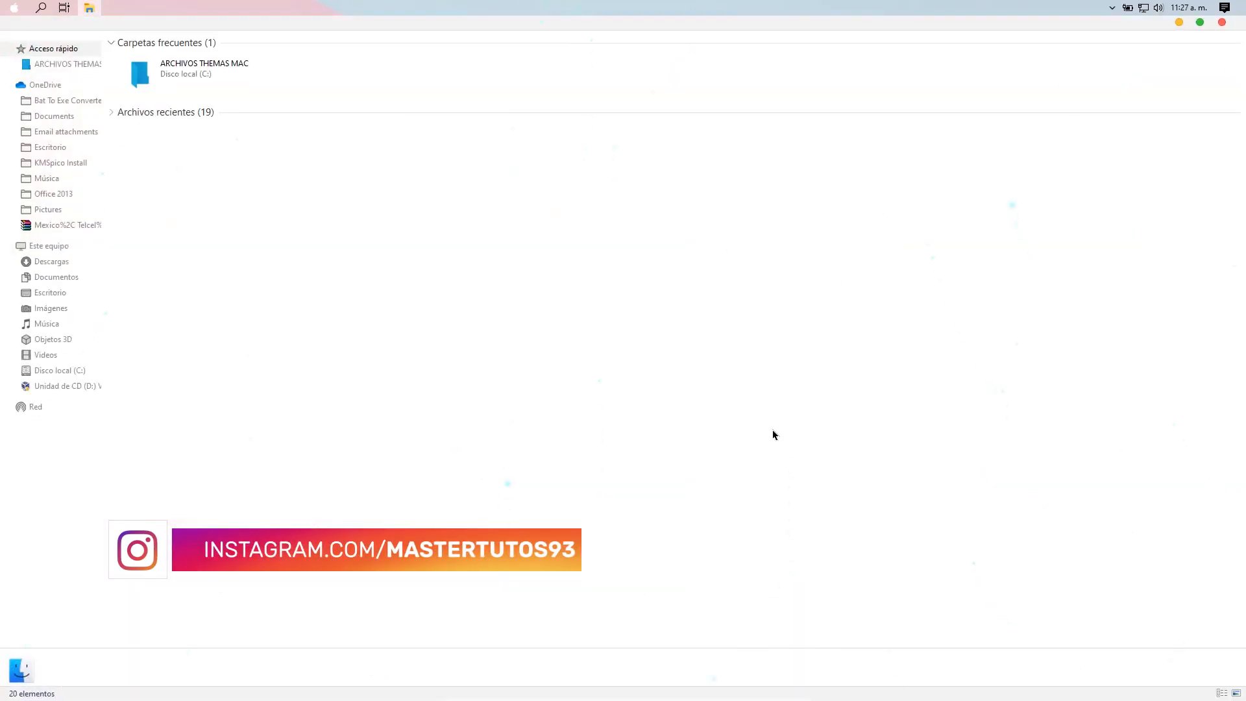
pyautogui.click(49, 245)
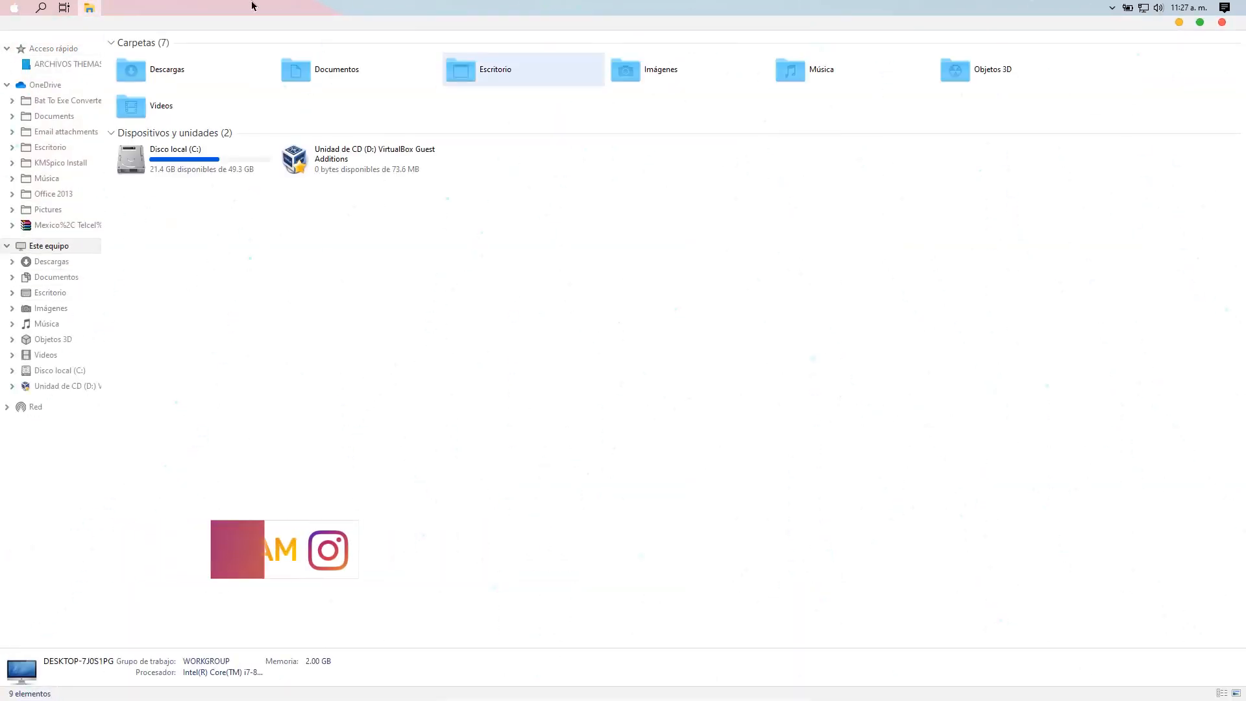
pyautogui.click(1181, 26)
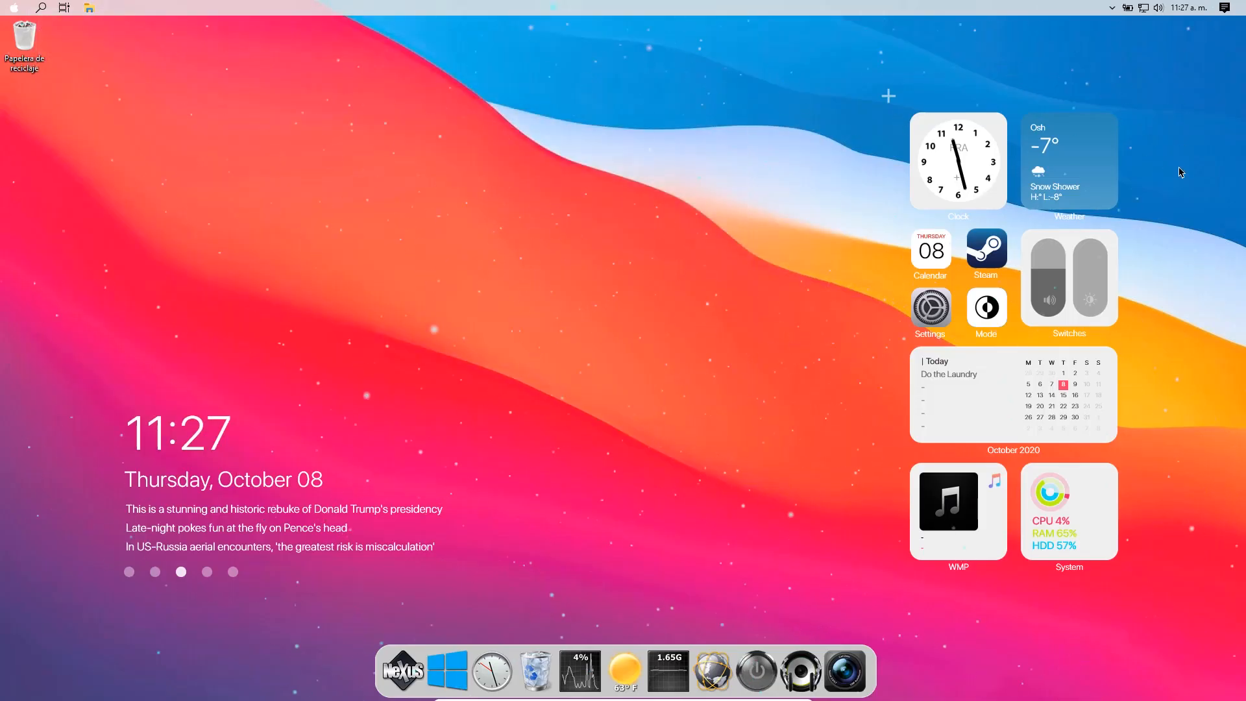
pyautogui.click(94, 11)
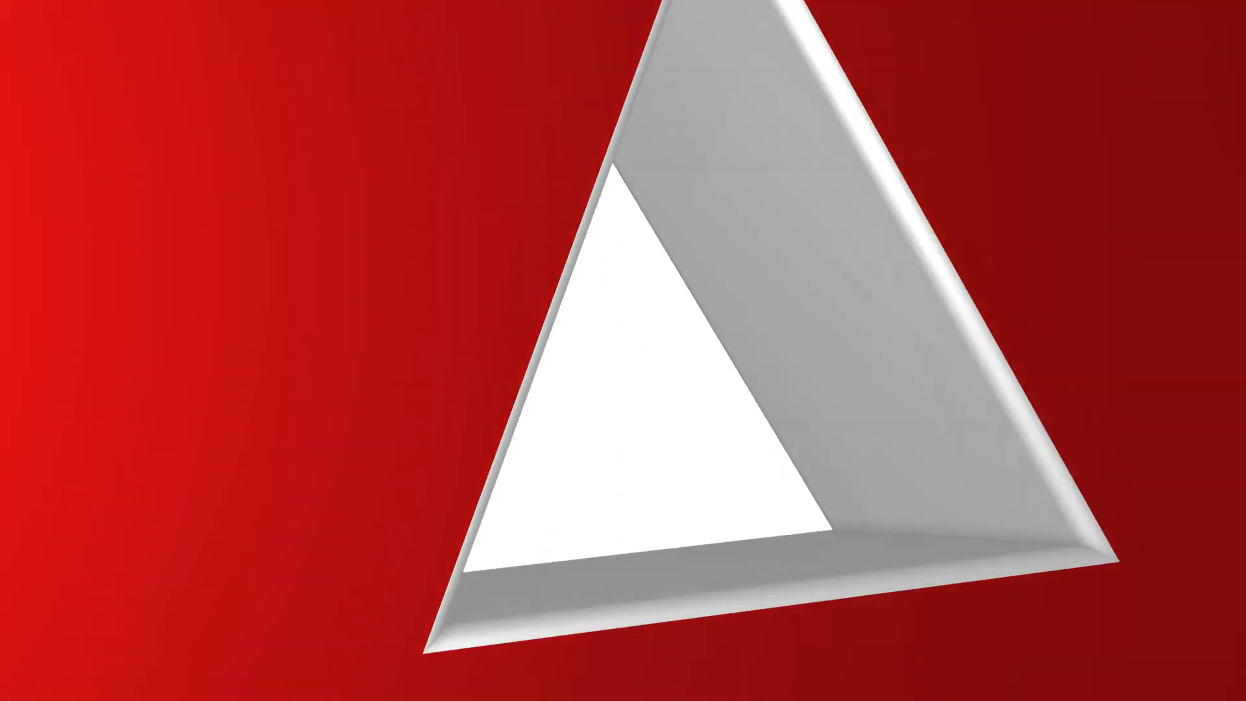